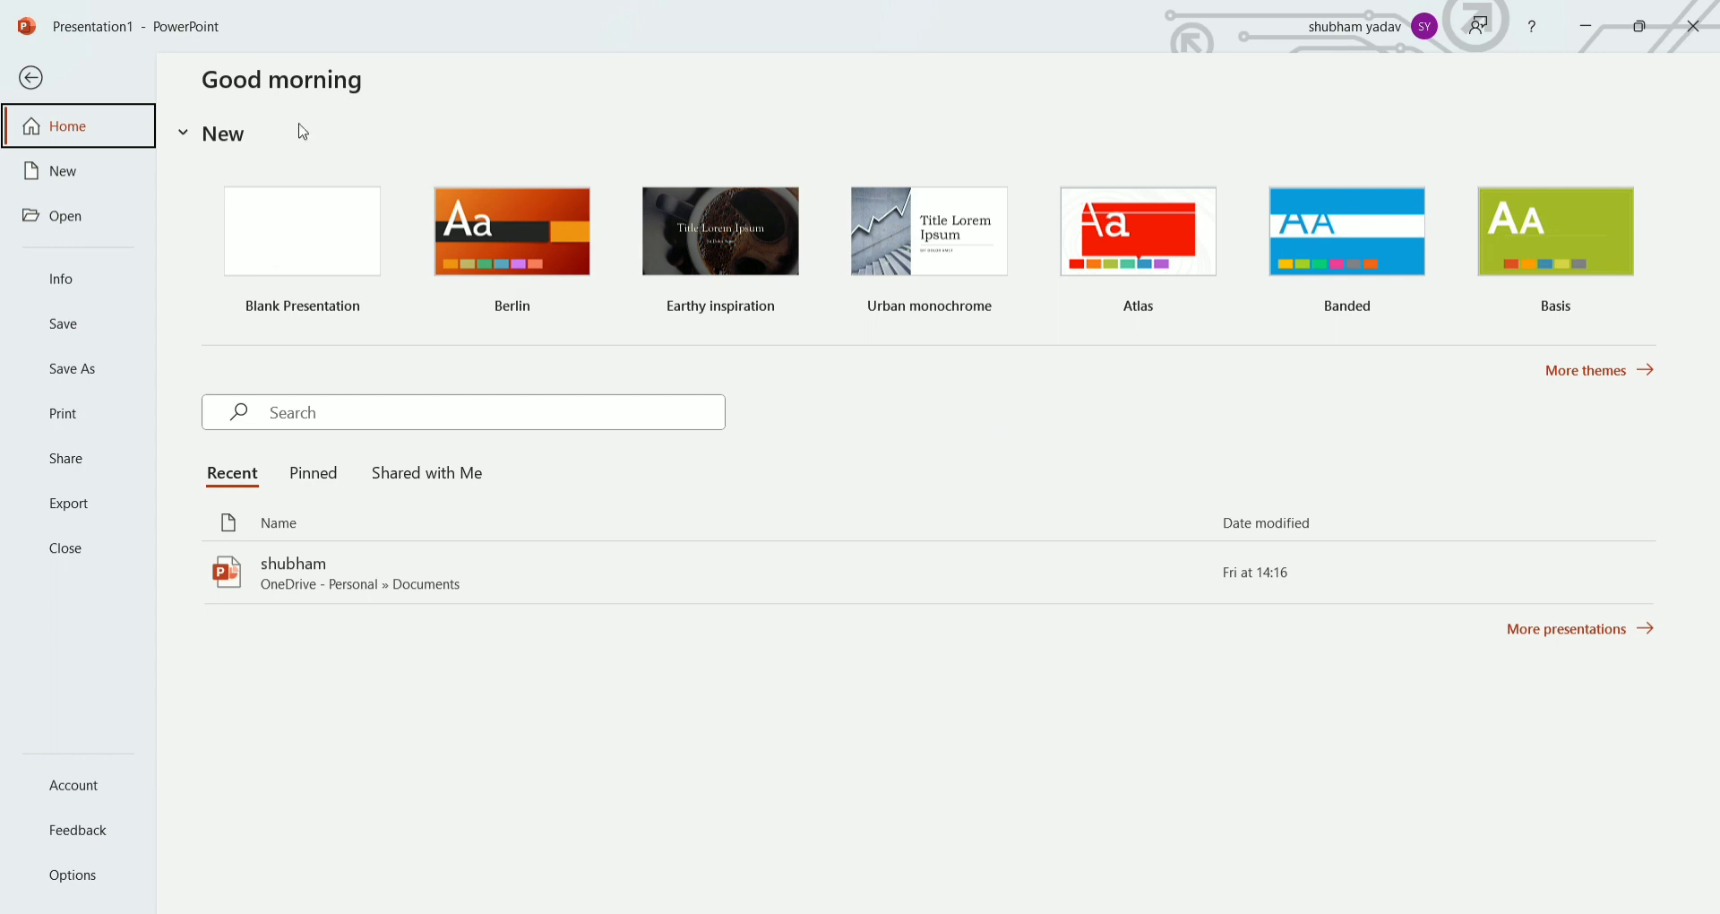
# Leave the start screen to show the new Berlin-themed orange title slide.
pyautogui.click(25, 83)
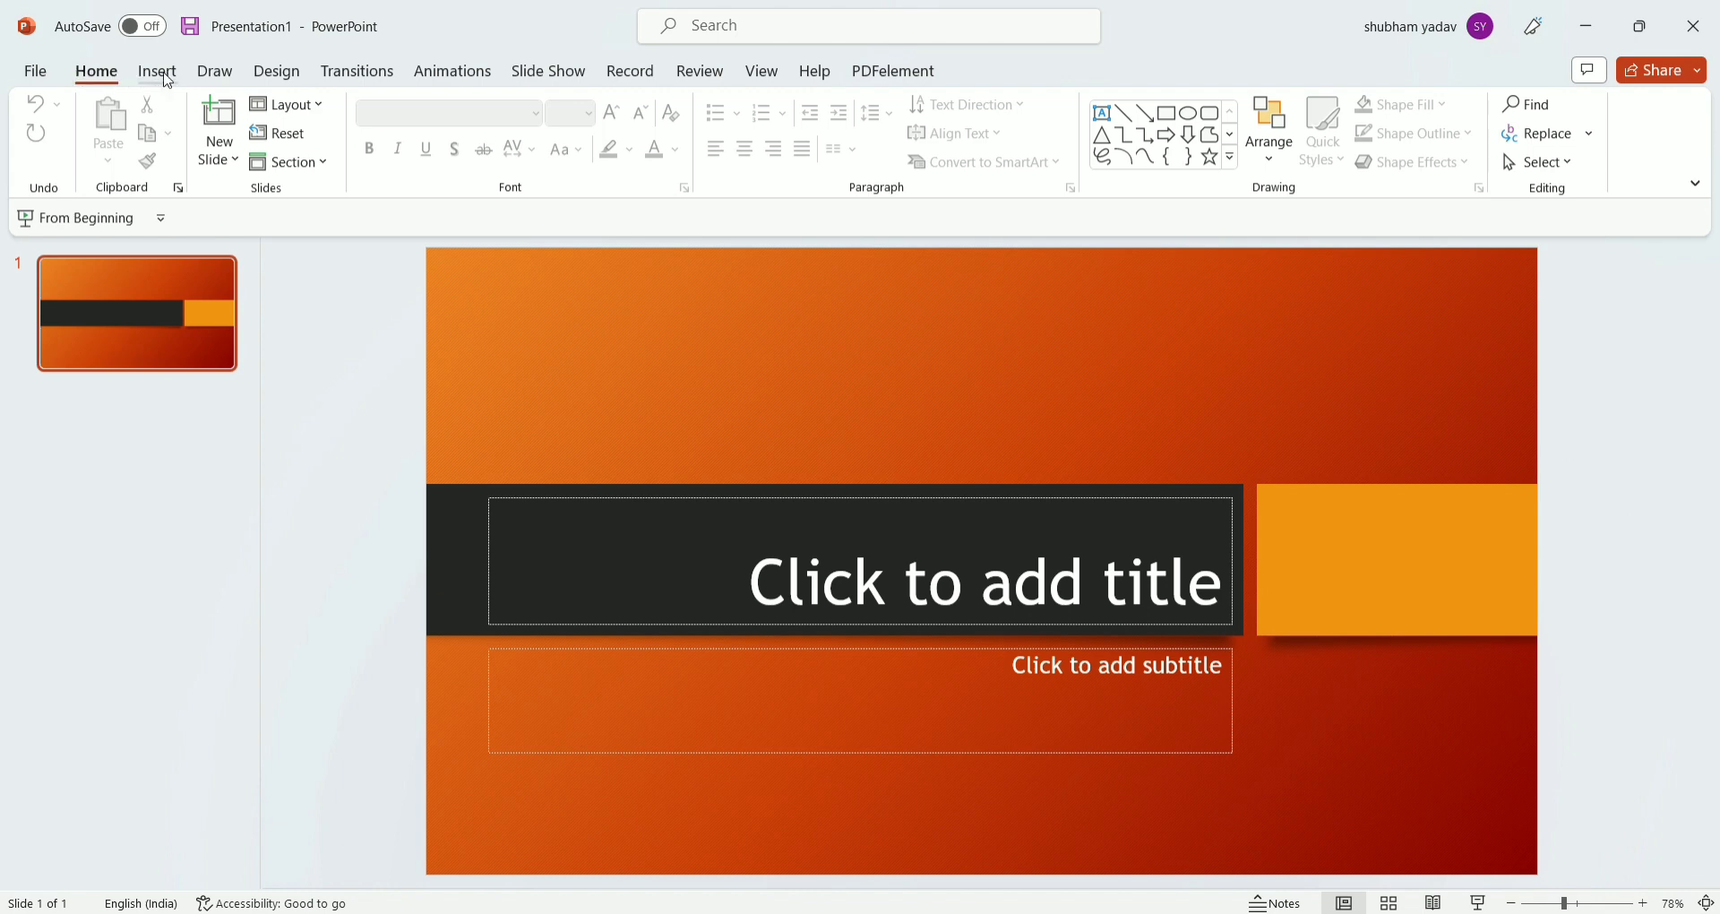
pyautogui.click(162, 73)
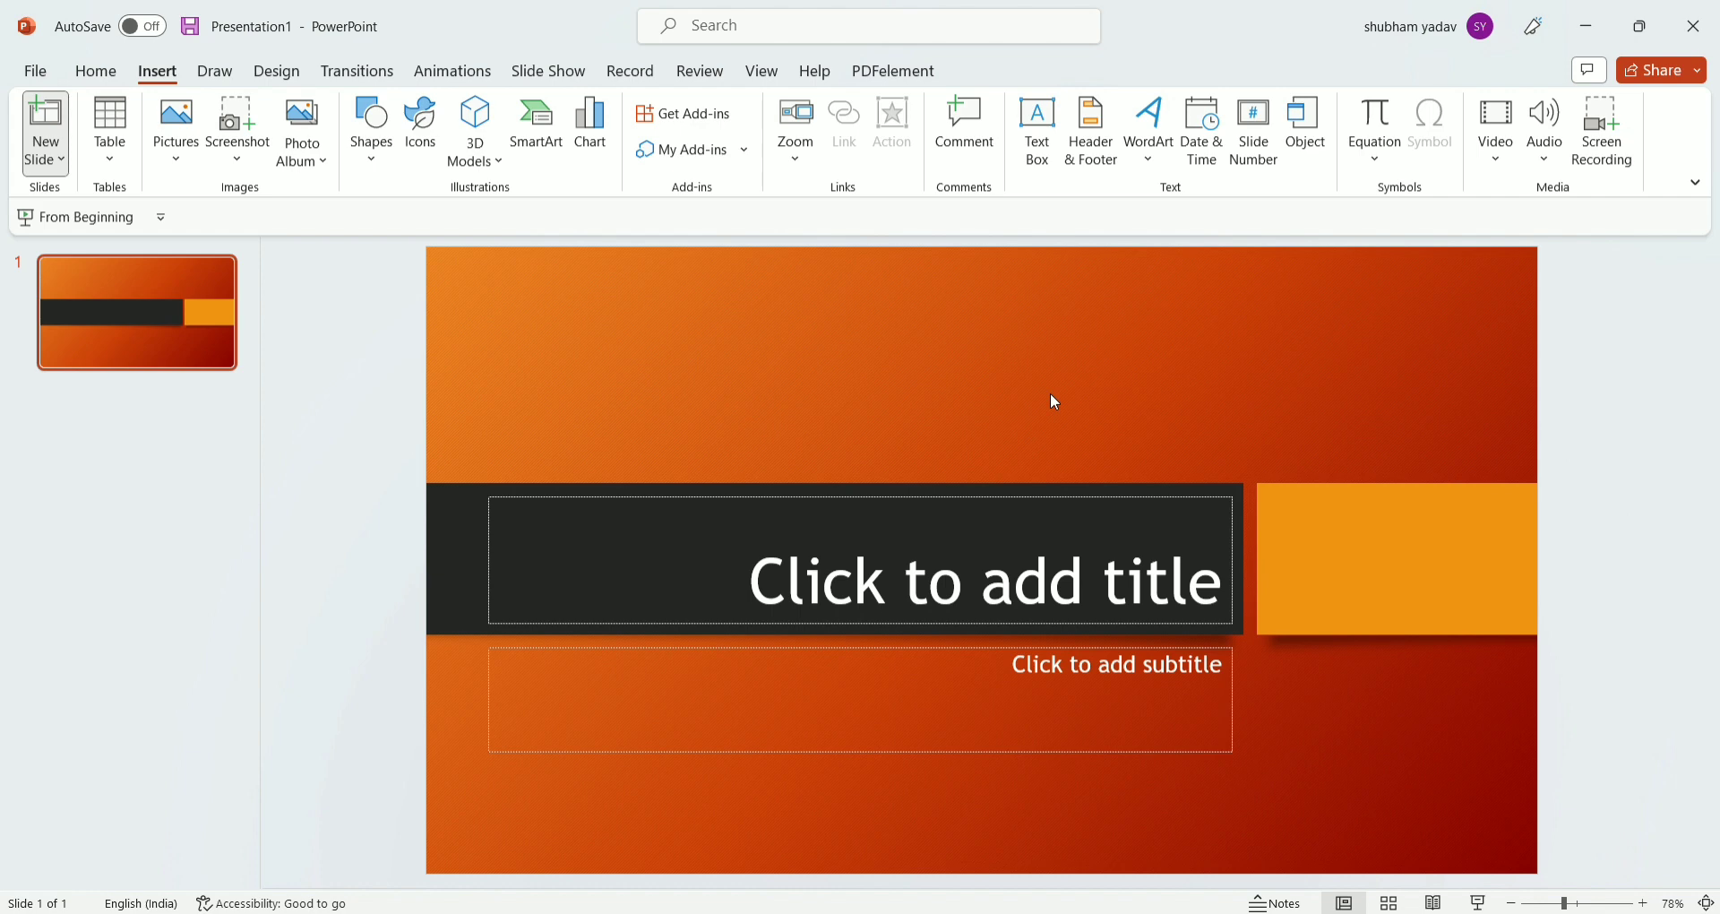
# Add a Two Content slide as slide 2 with Ctrl+M.
pyautogui.hotkey('ctrl', 'm')
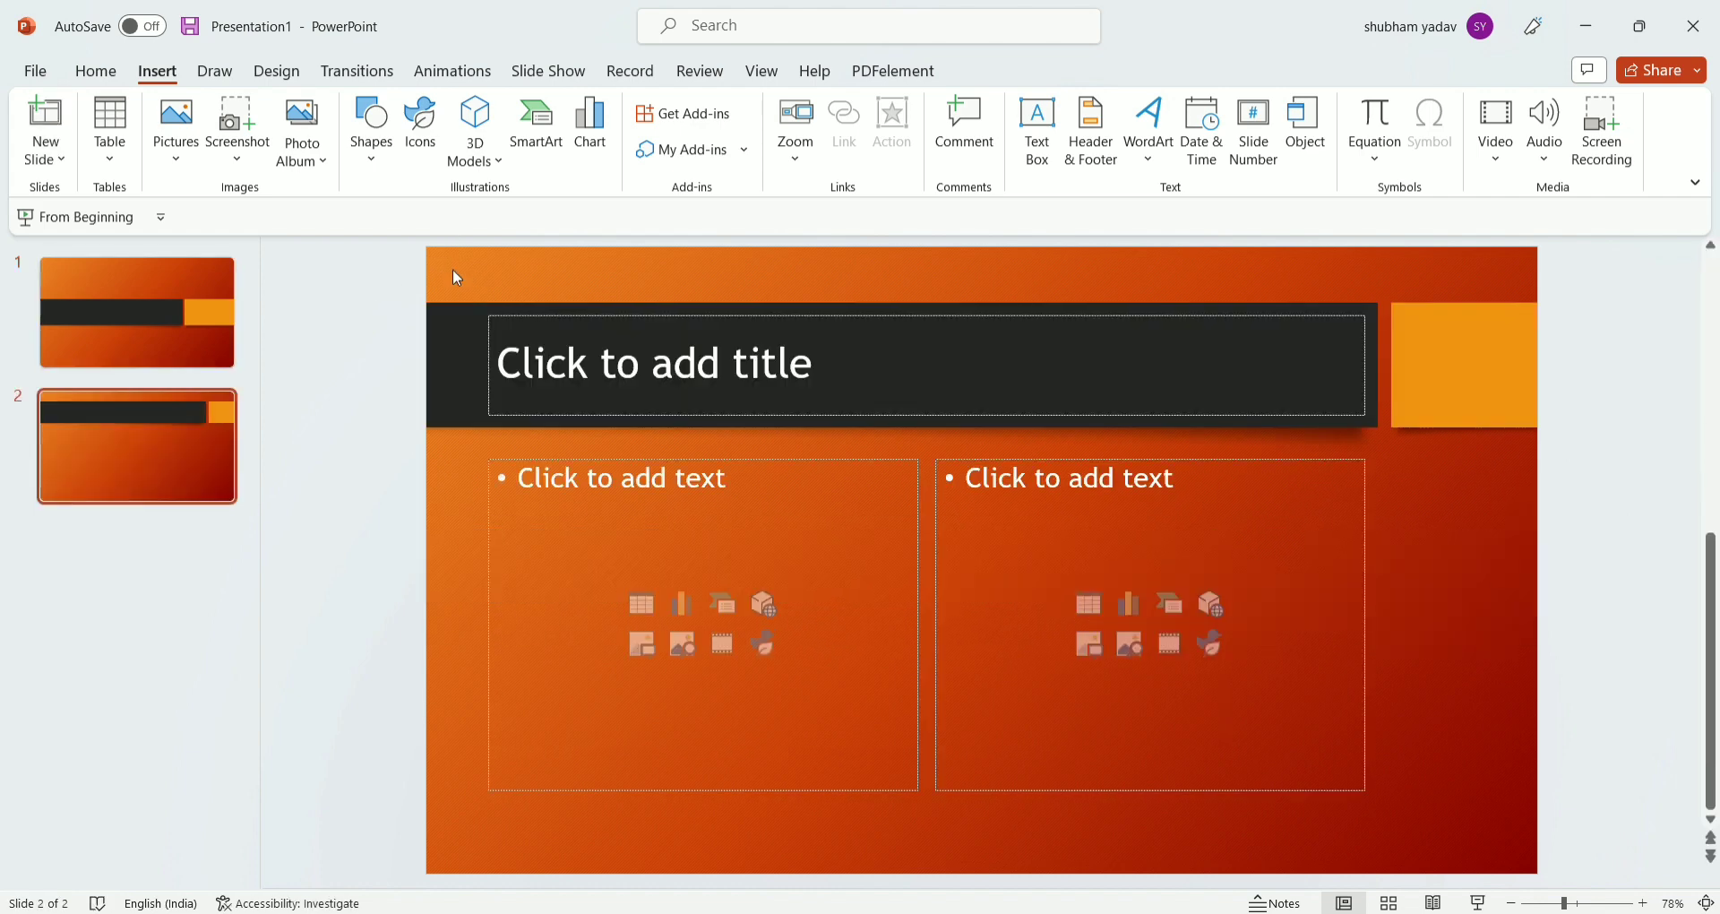
# Insert a 5×2 table on the left with headers dfdfgrg, hgfhgfh, sdggh, dhhd, dhg.
pyautogui.click(648, 610)
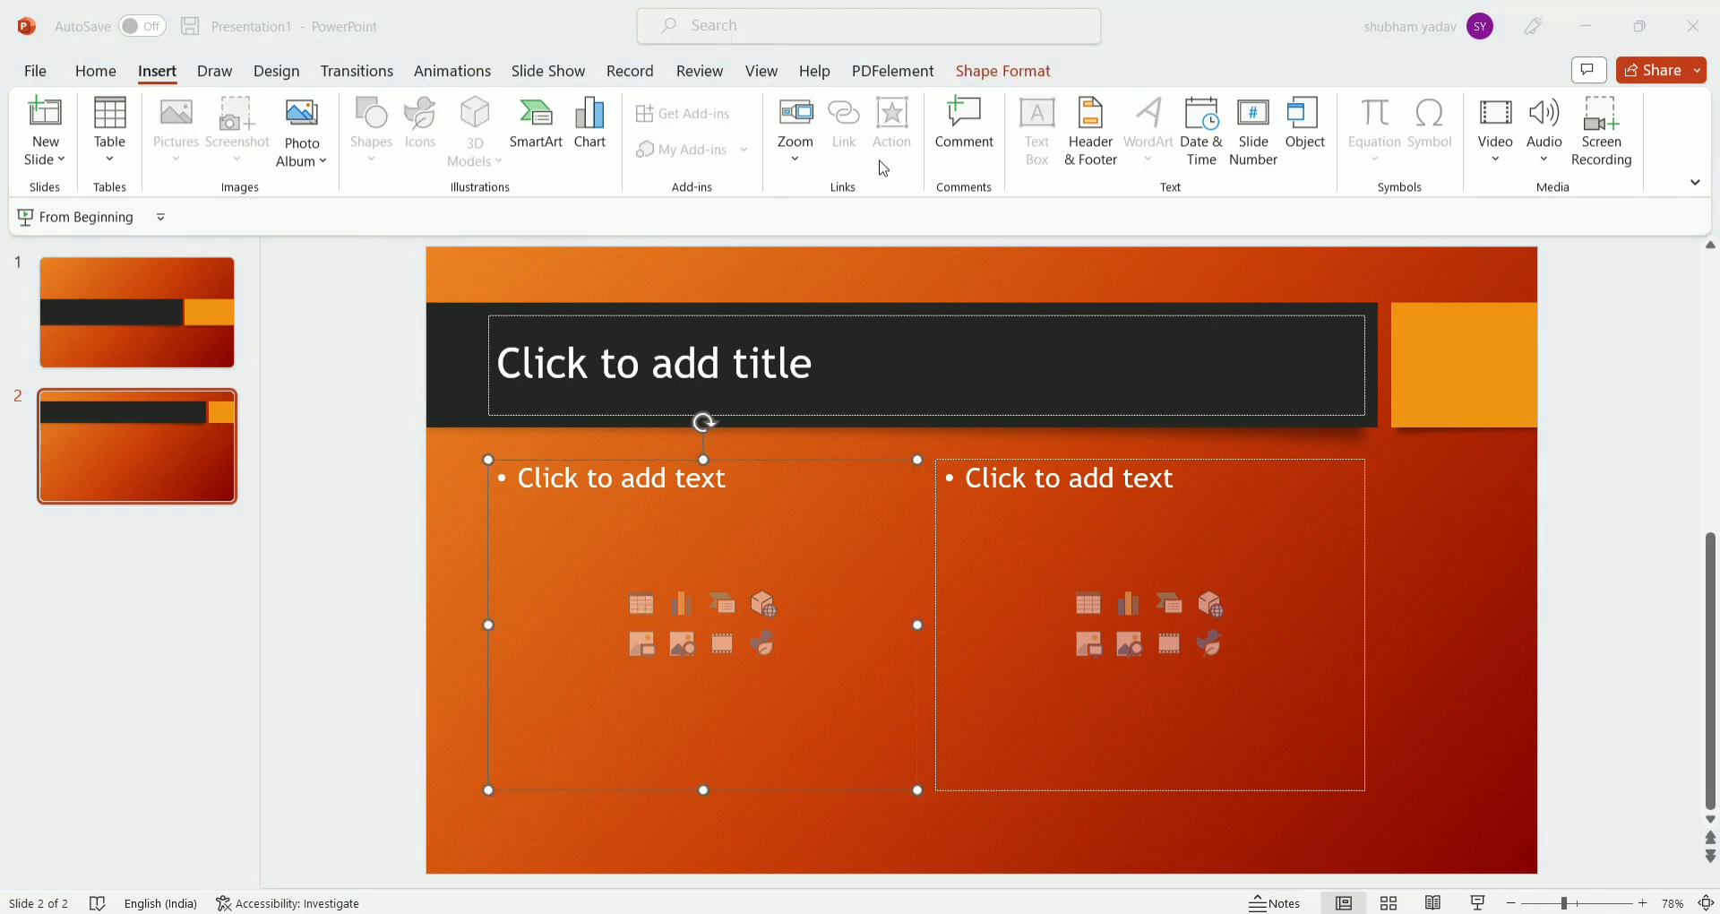
pyautogui.press('Return')
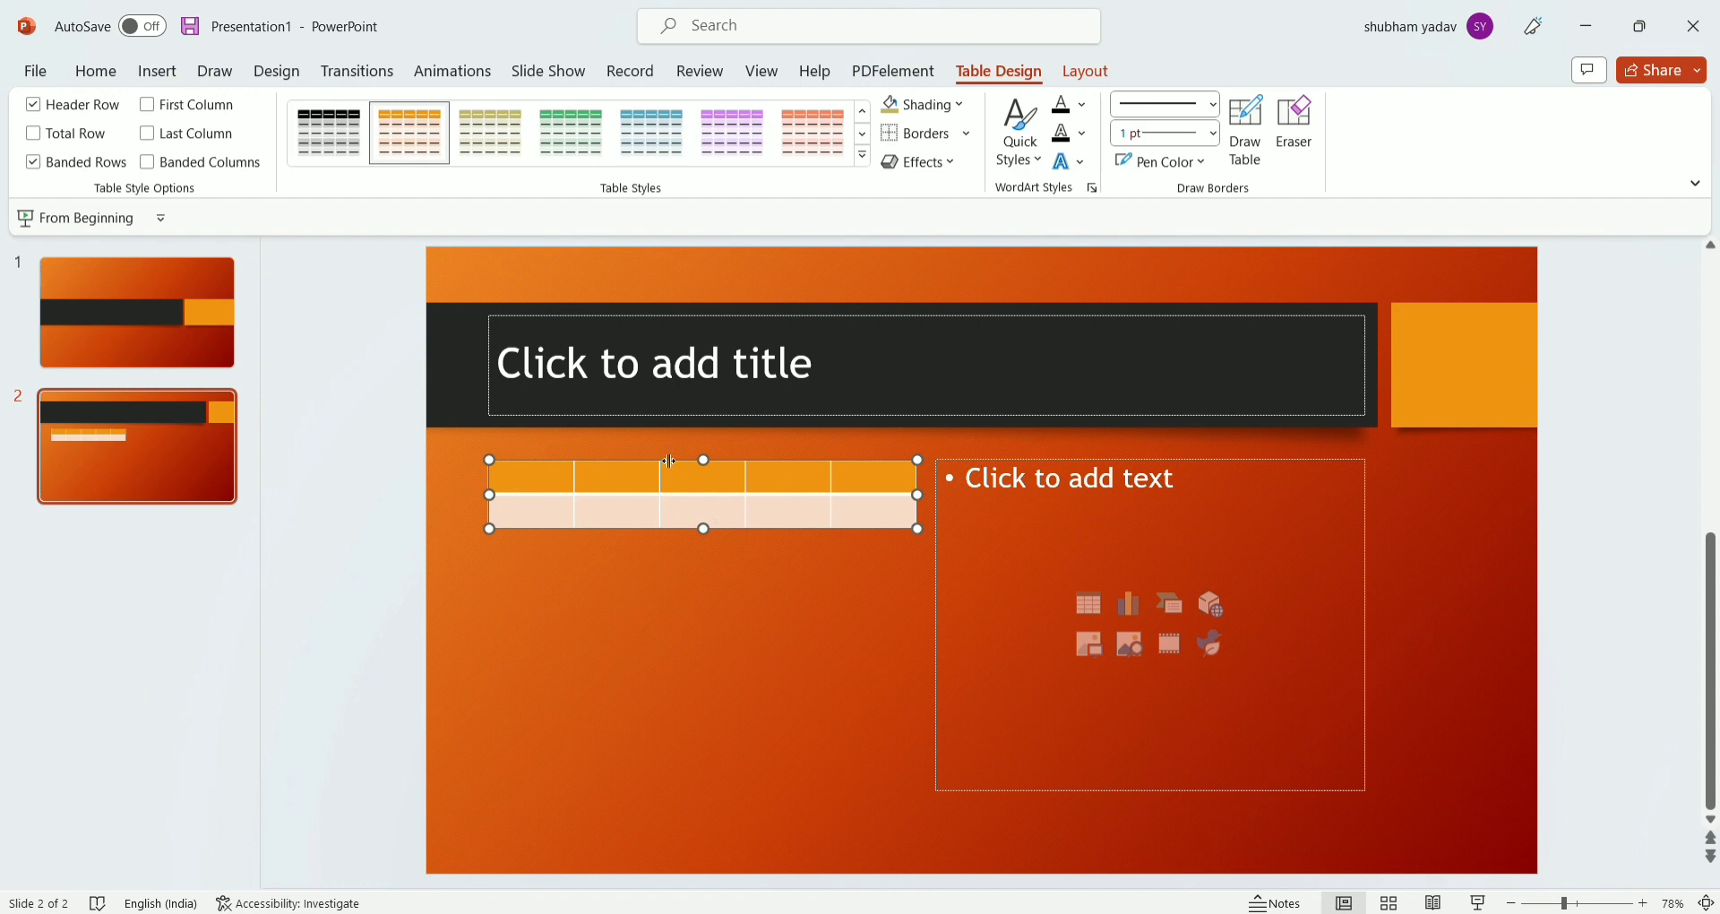
pyautogui.write('dfdfgr')
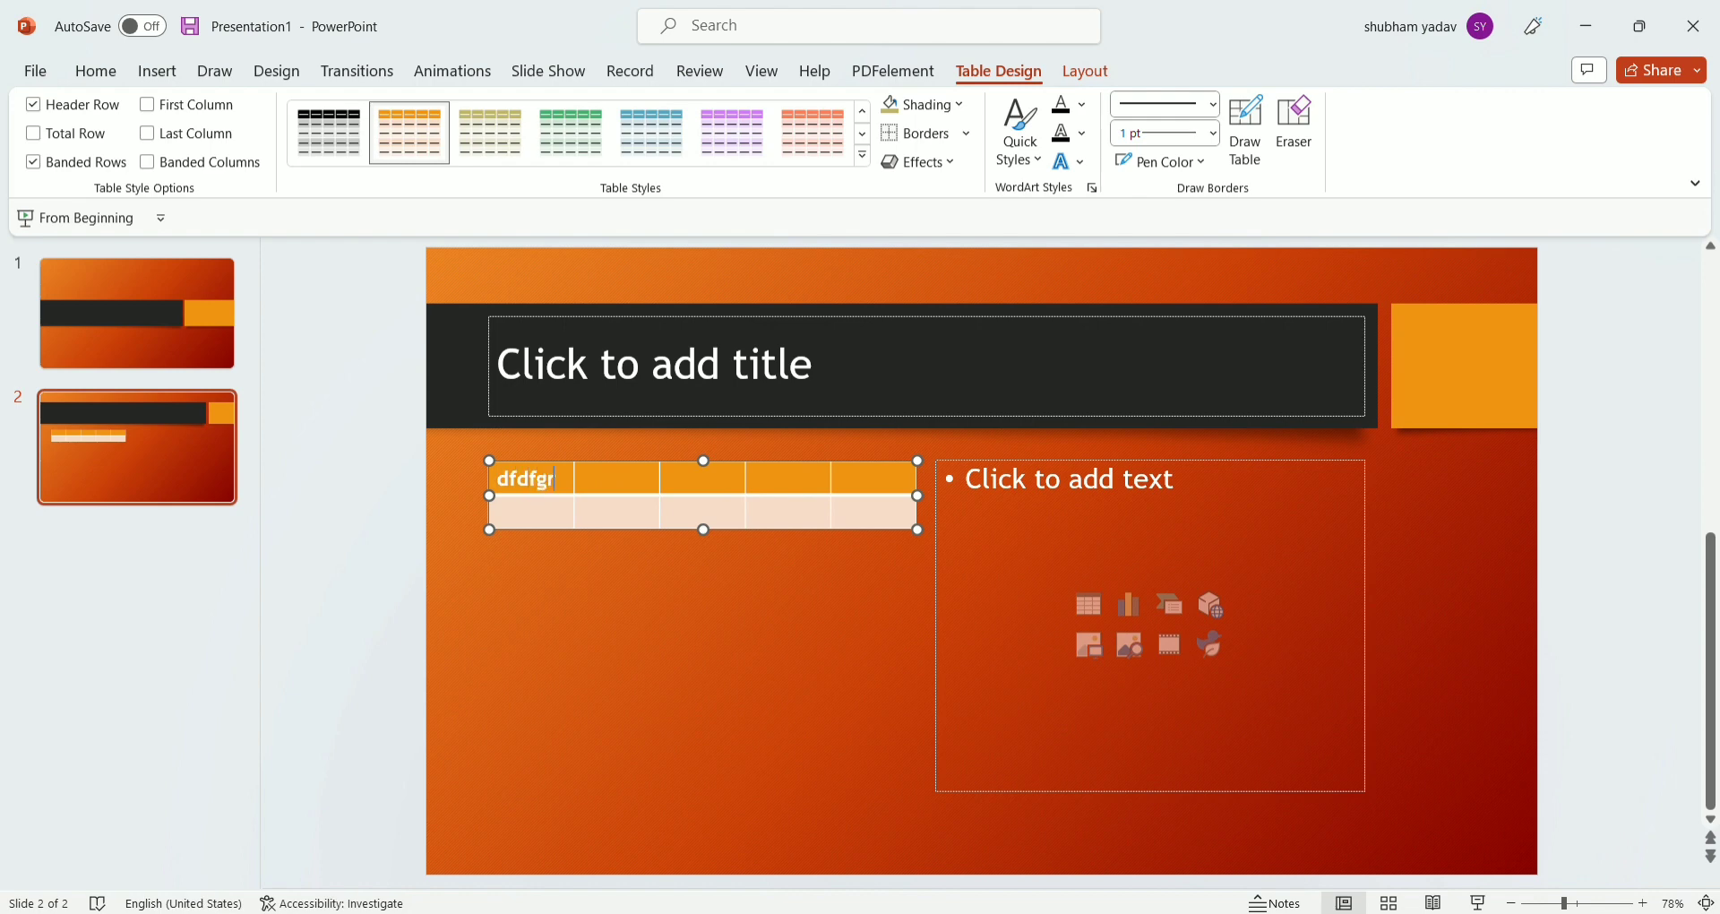
pyautogui.write('g')
pyautogui.press('Tab')
pyautogui.write('hgfhgfh')
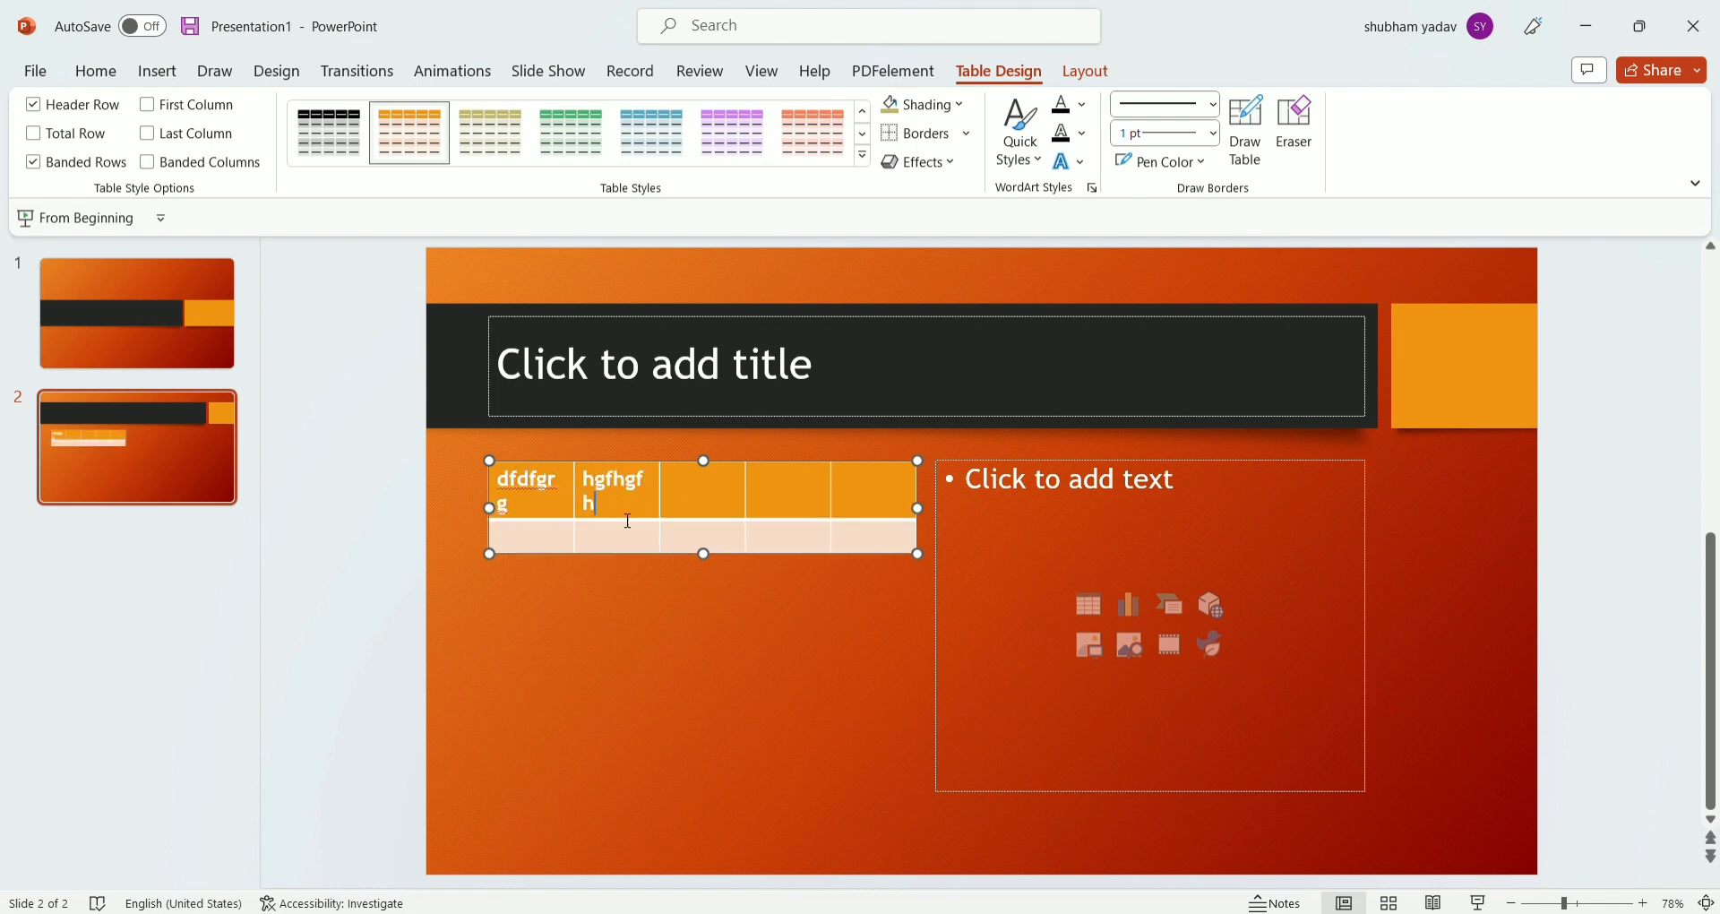
pyautogui.press('Tab')
pyautogui.write('sdg')
pyautogui.write('gh')
pyautogui.press('Tab')
pyautogui.write('dhhd')
pyautogui.press('Tab')
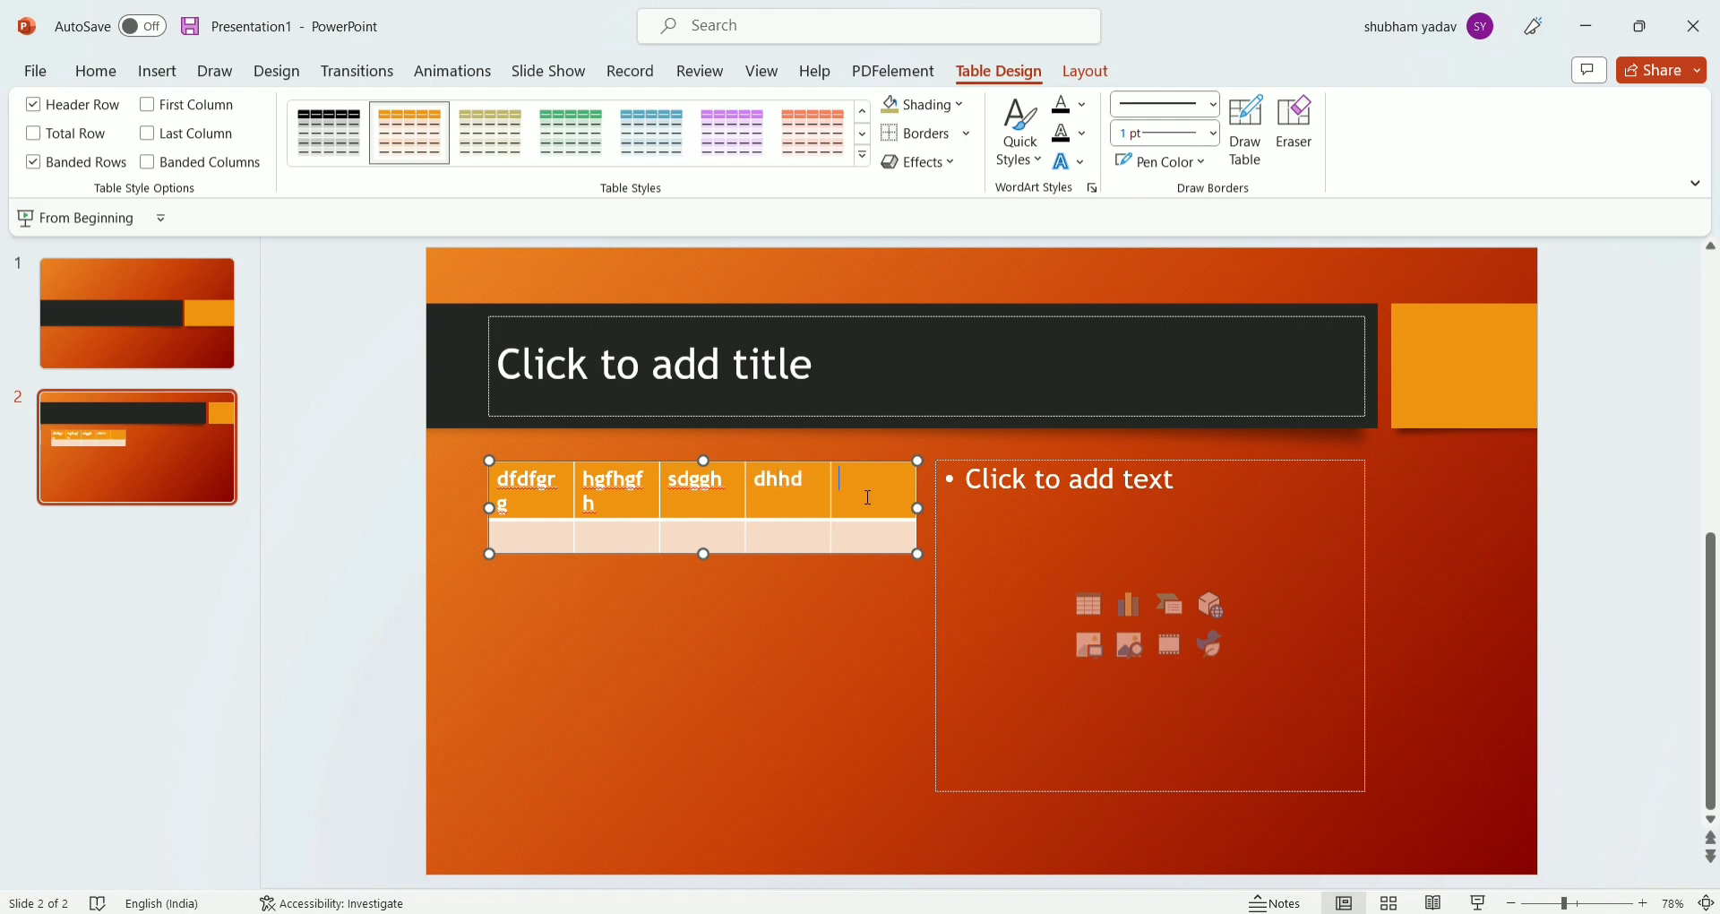
pyautogui.write('dhg')
# Insert an empty 8-column, 4-row table into the right content area of slide 2.
pyautogui.click(155, 72)
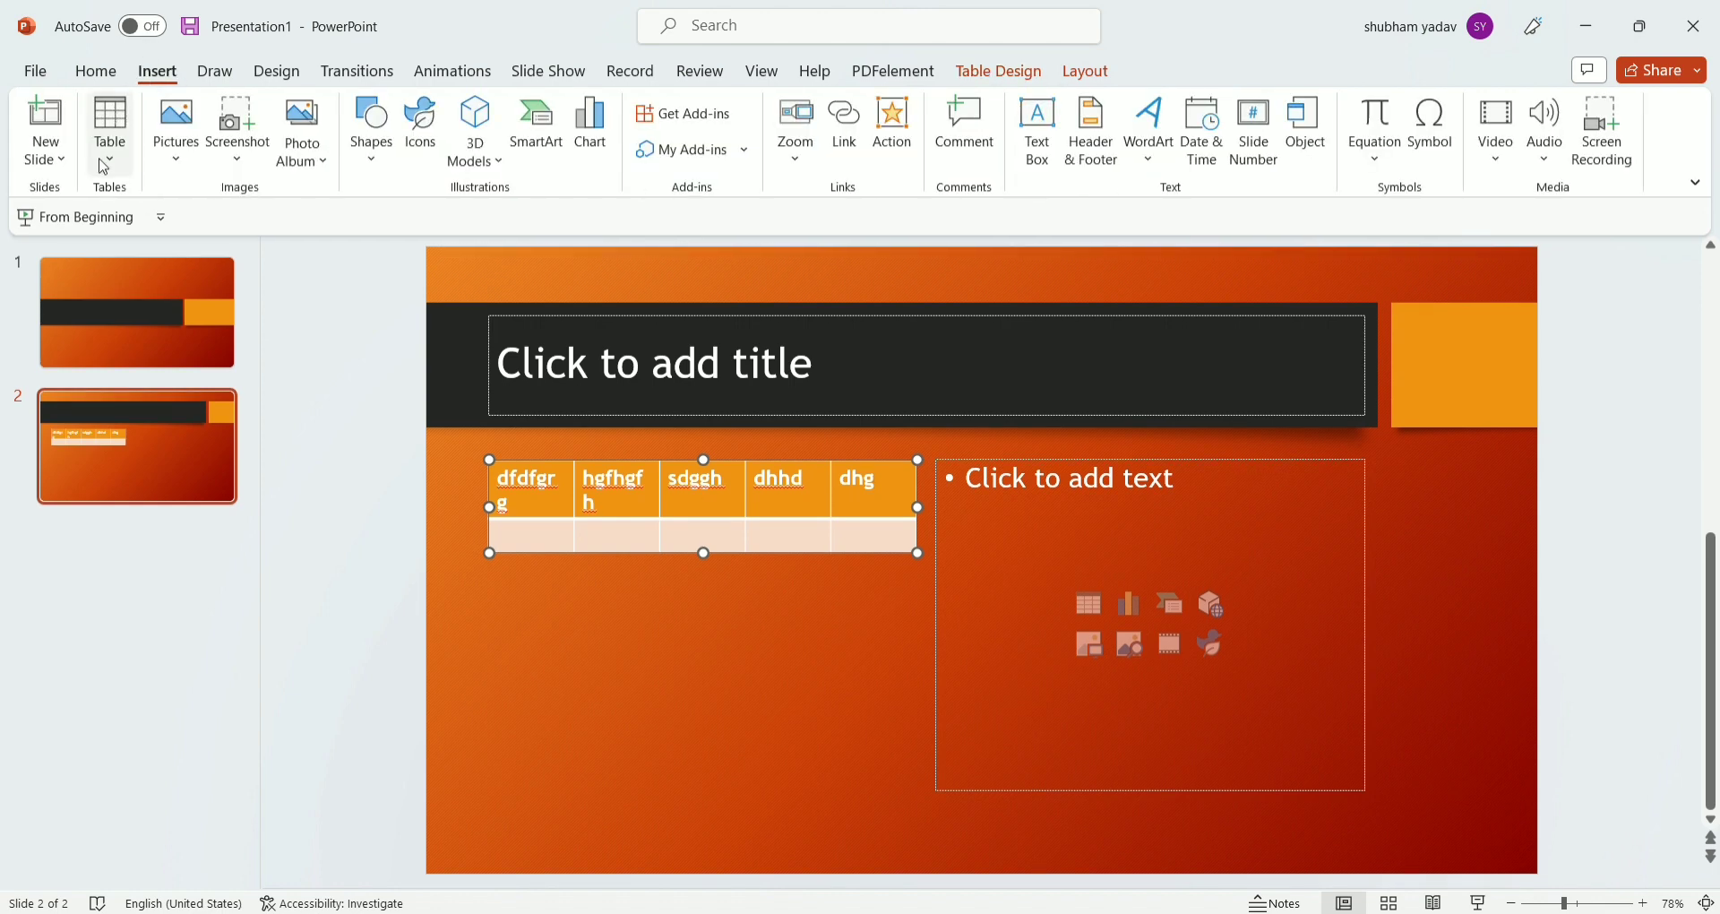
pyautogui.click(109, 132)
pyautogui.click(242, 220)
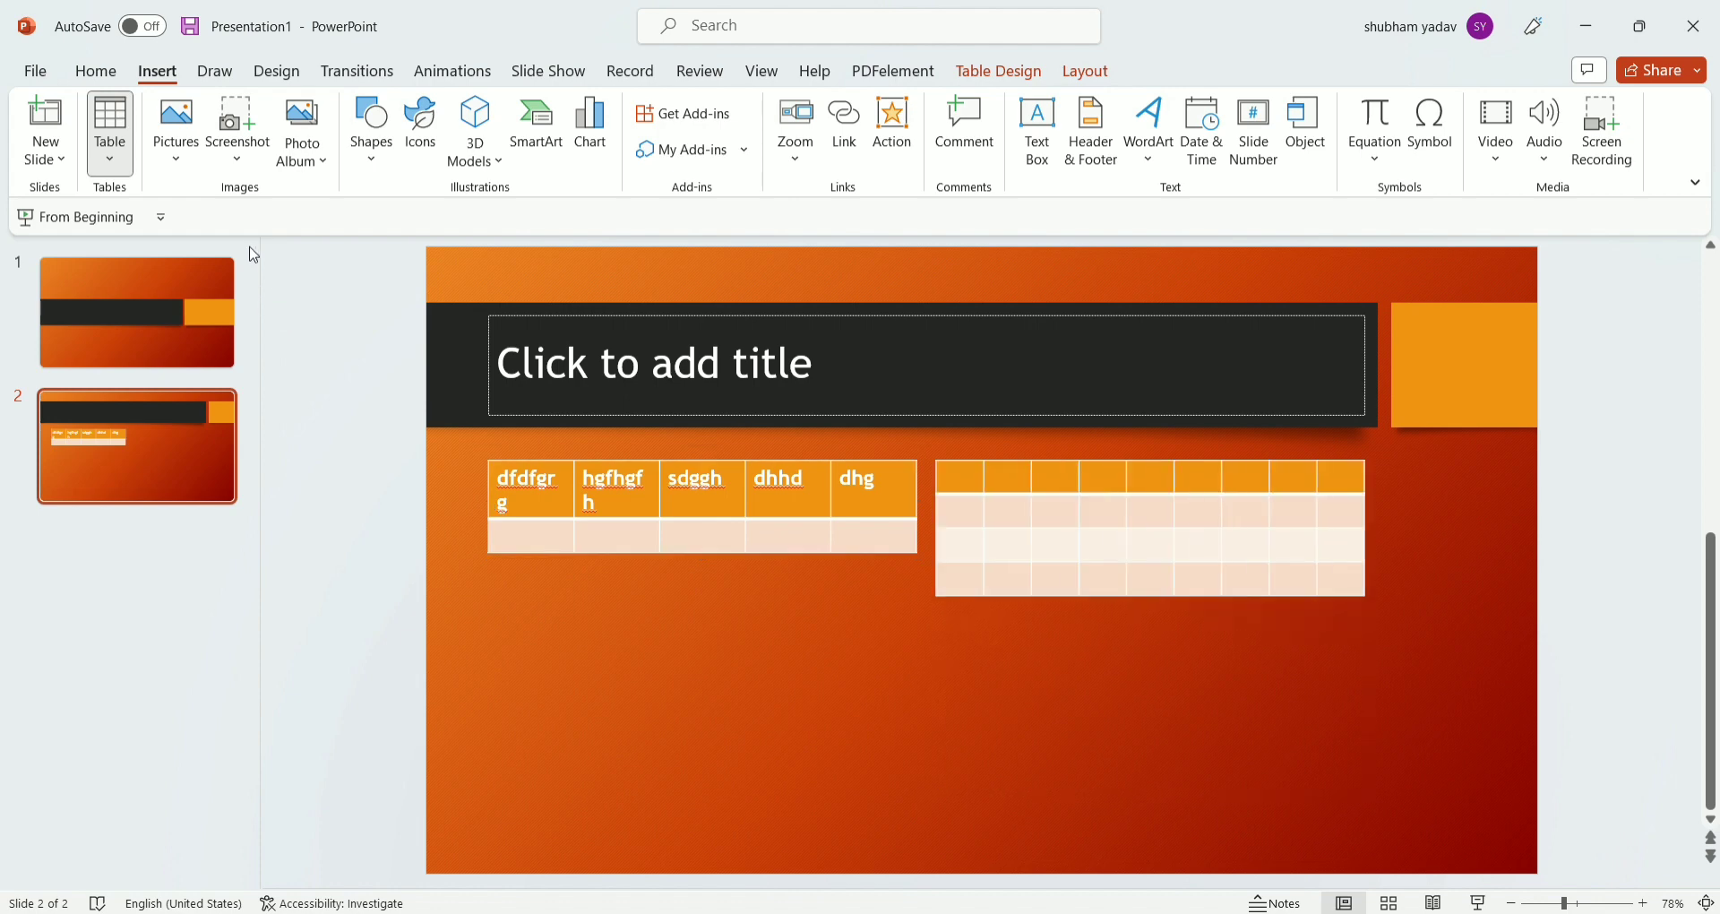
pyautogui.click(253, 296)
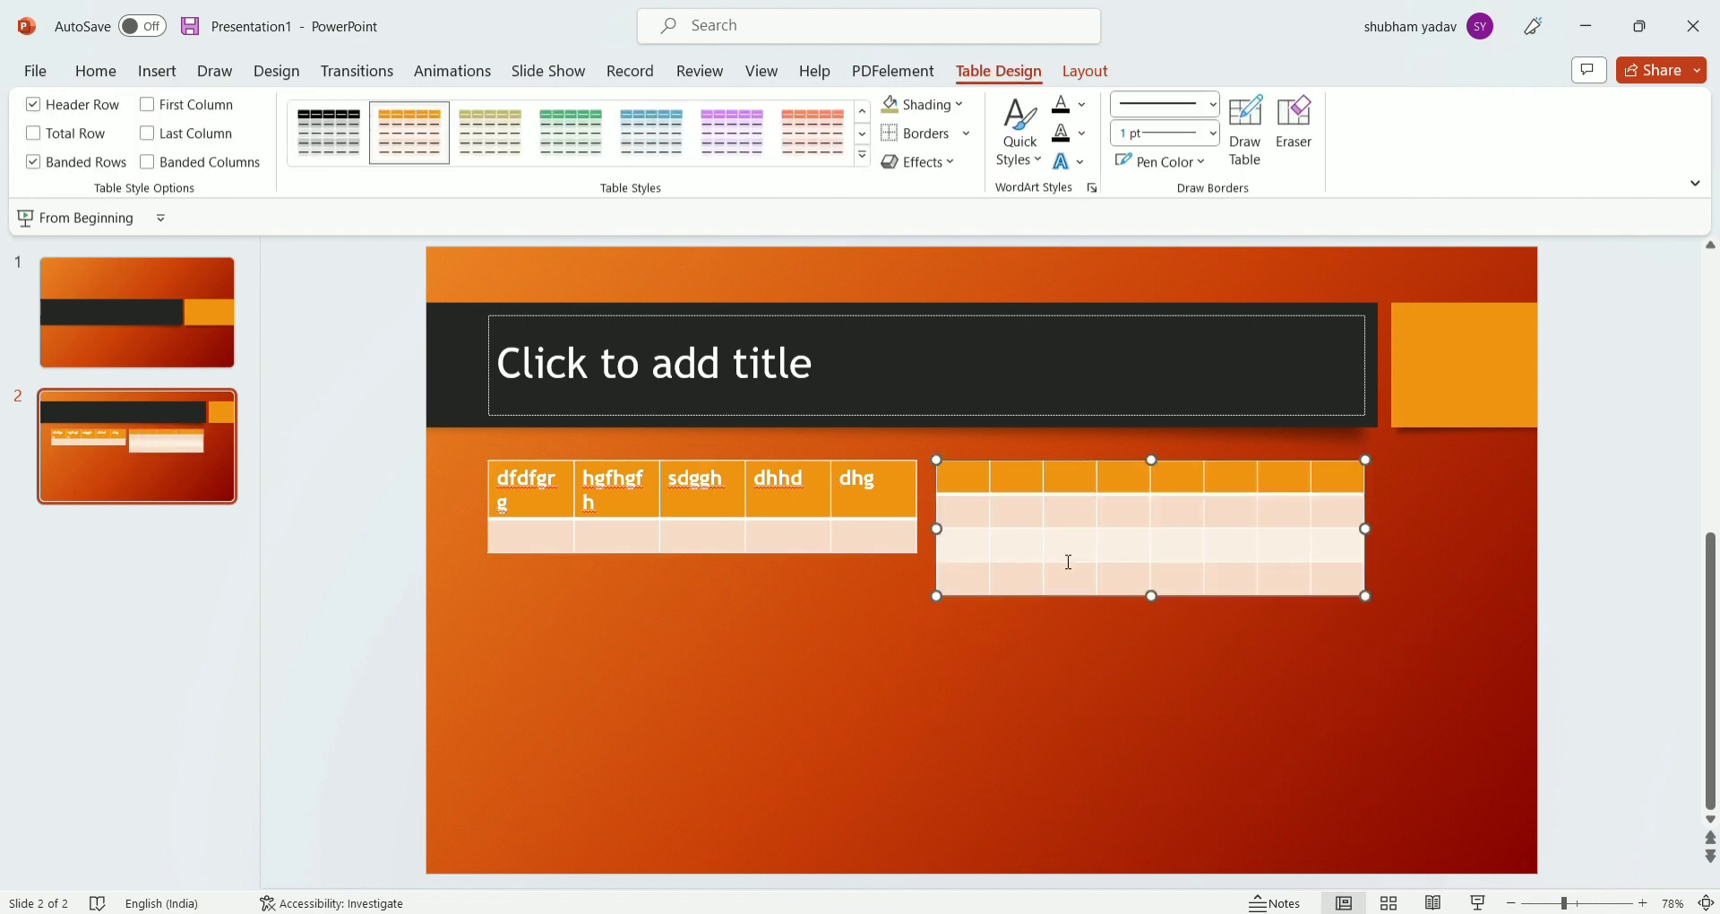
pyautogui.click(881, 632)
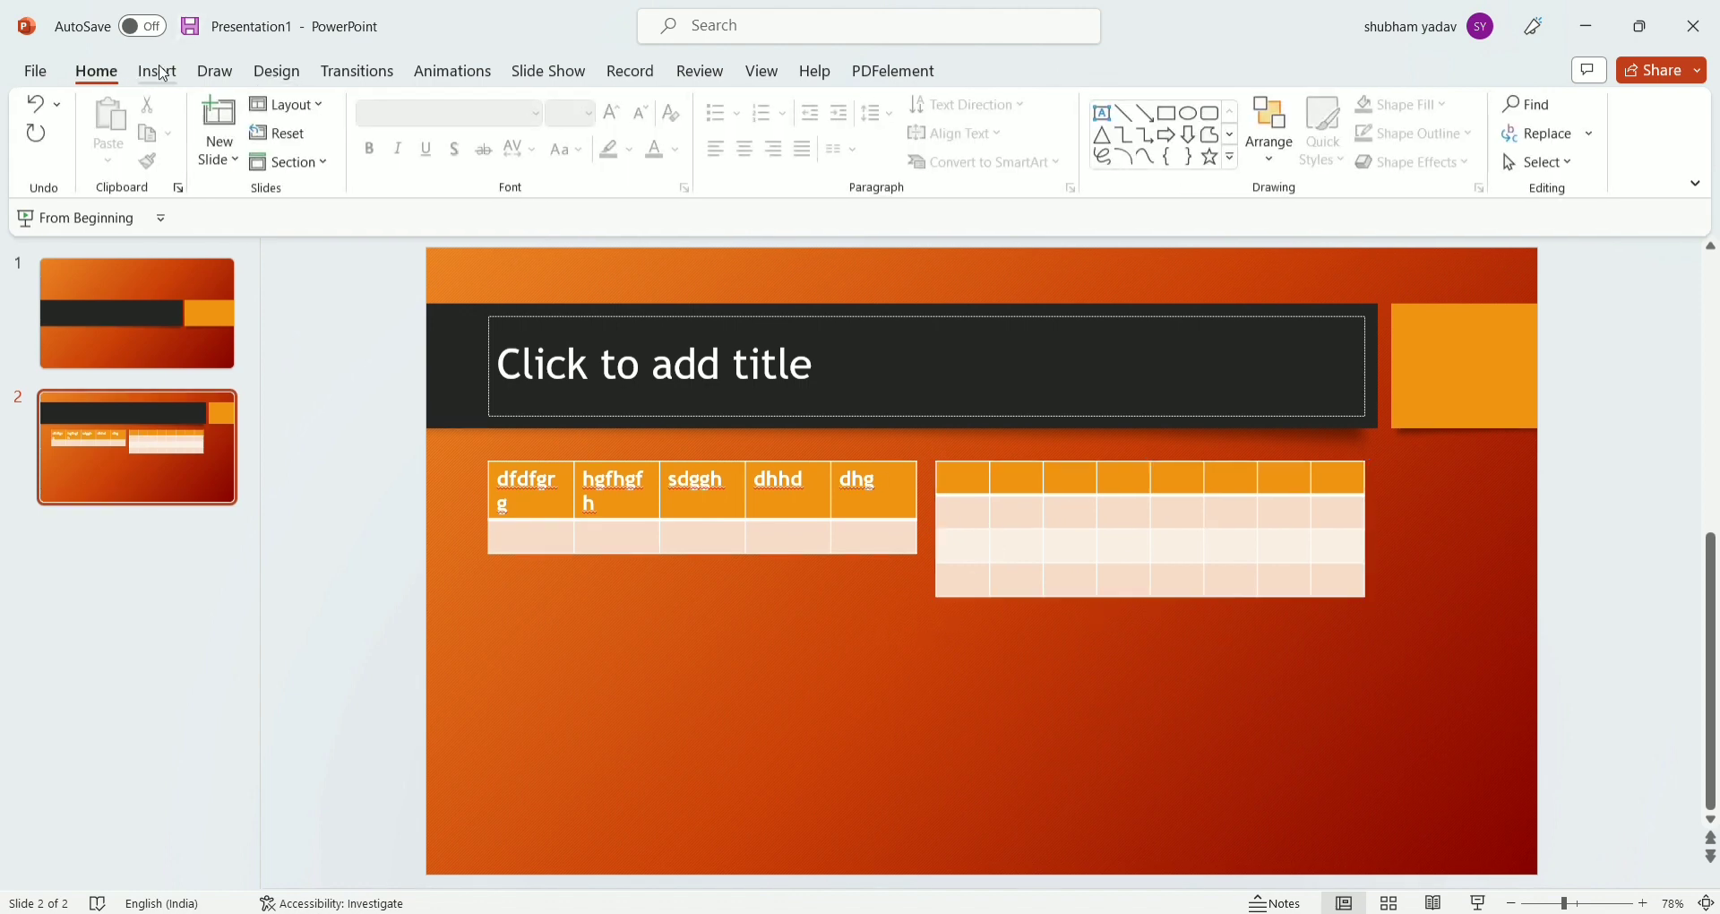
# Browse the Pictures and Photo Album options, then choose the cross shape from Shapes.
pyautogui.click(162, 74)
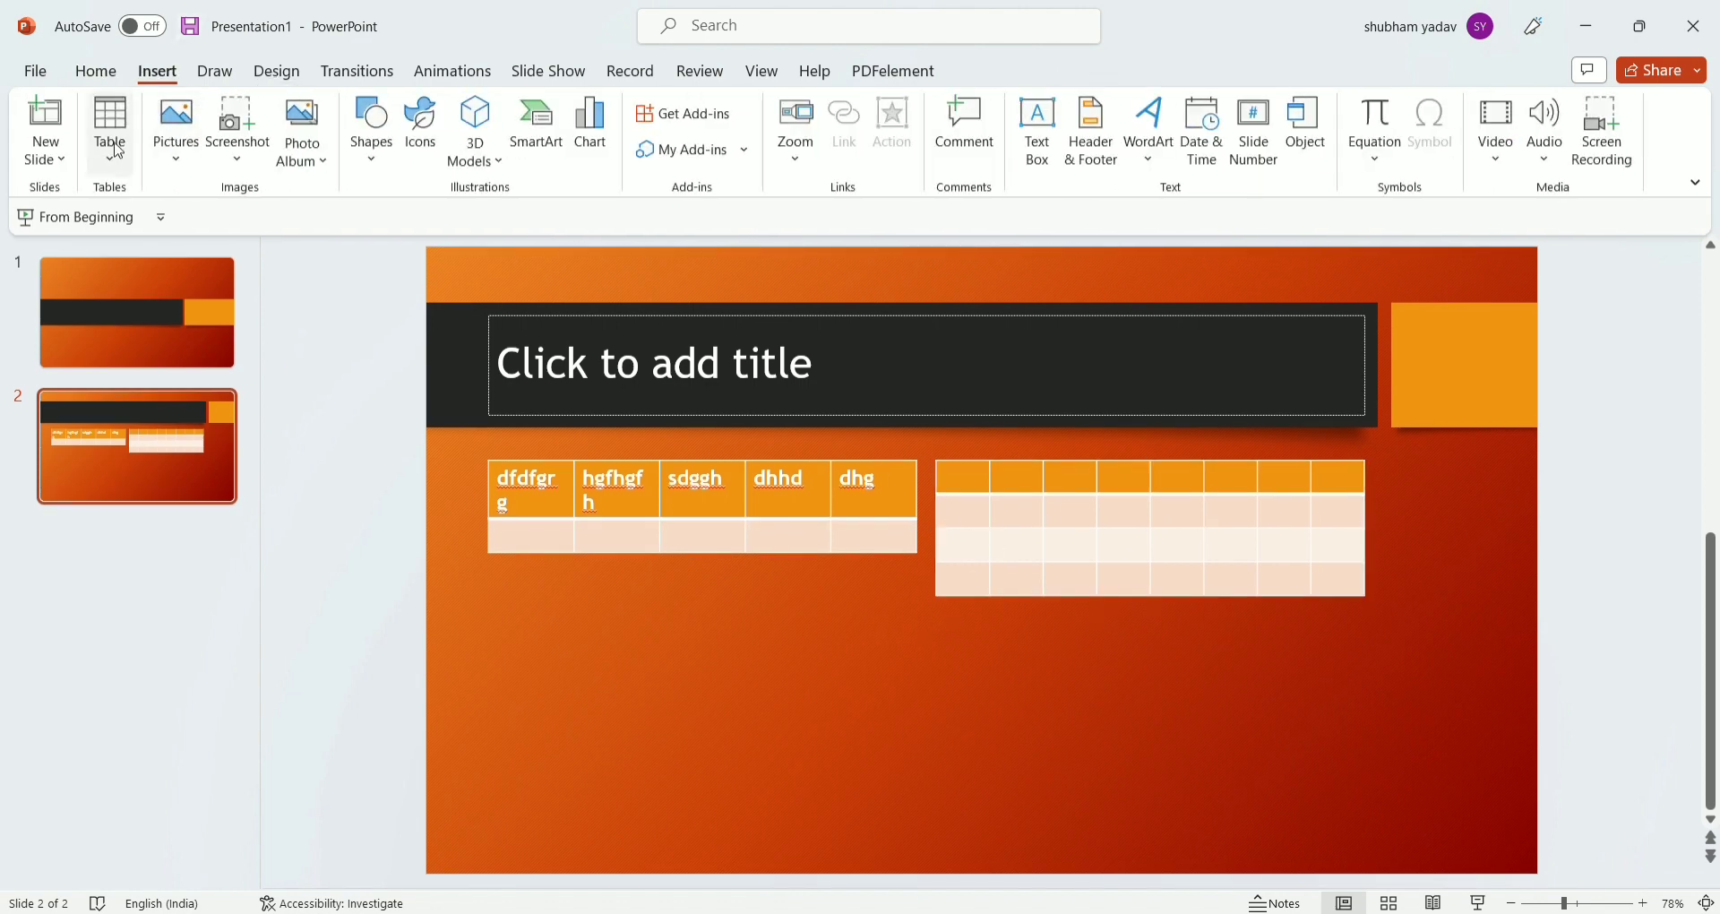
pyautogui.click(176, 170)
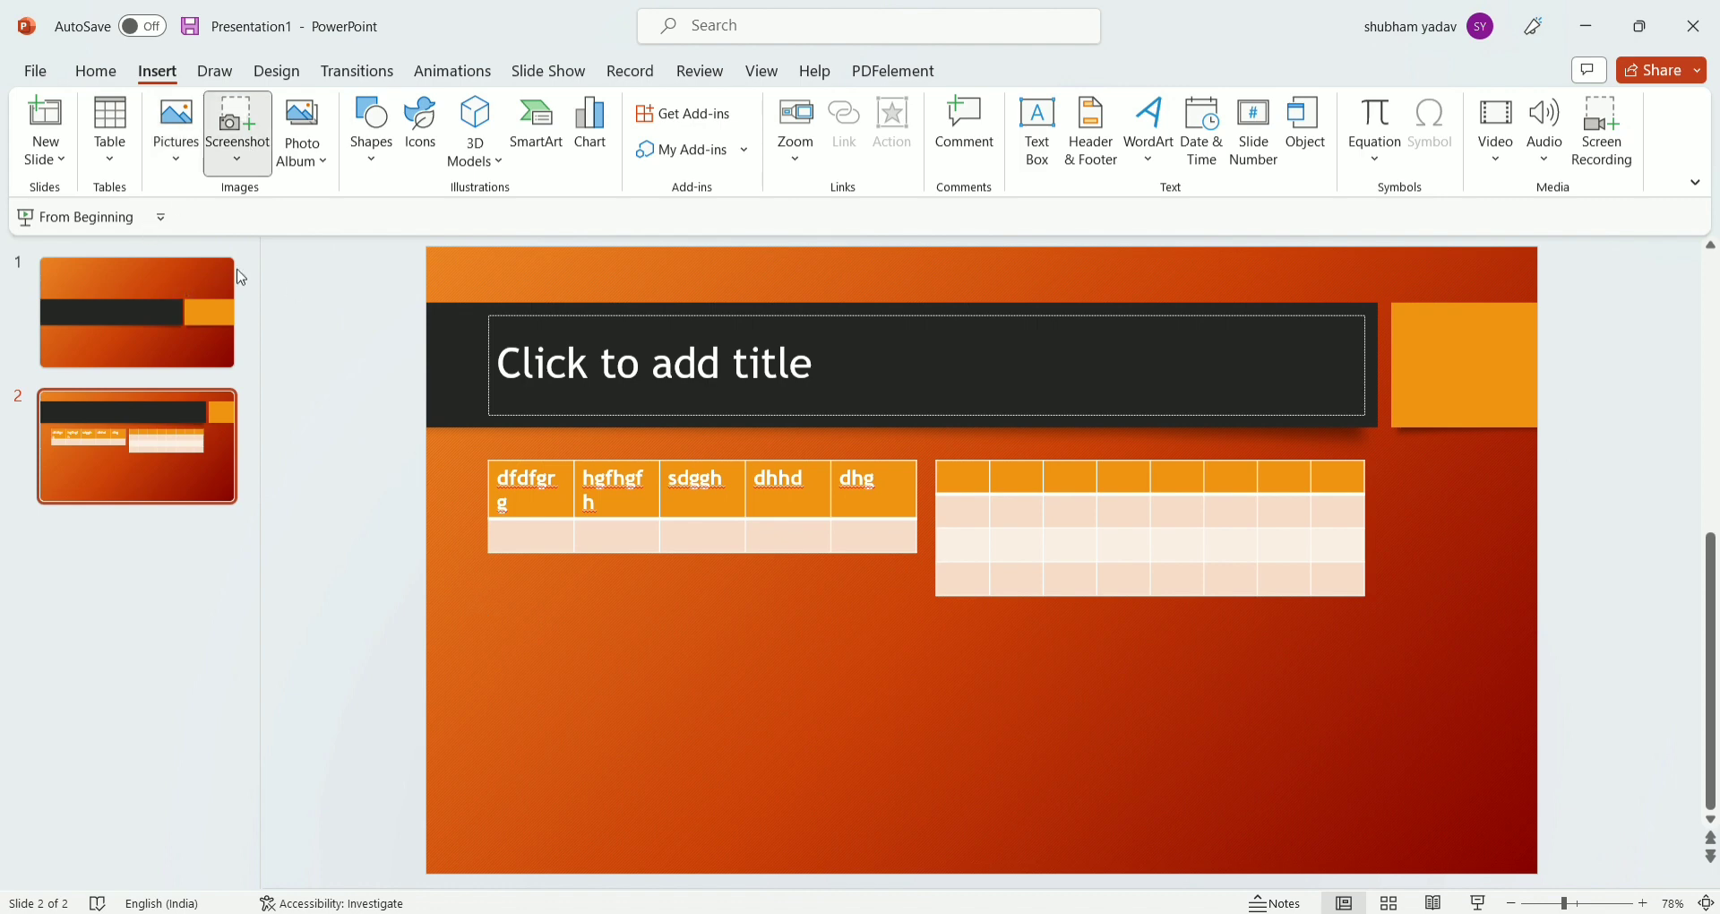
pyautogui.click(700, 70)
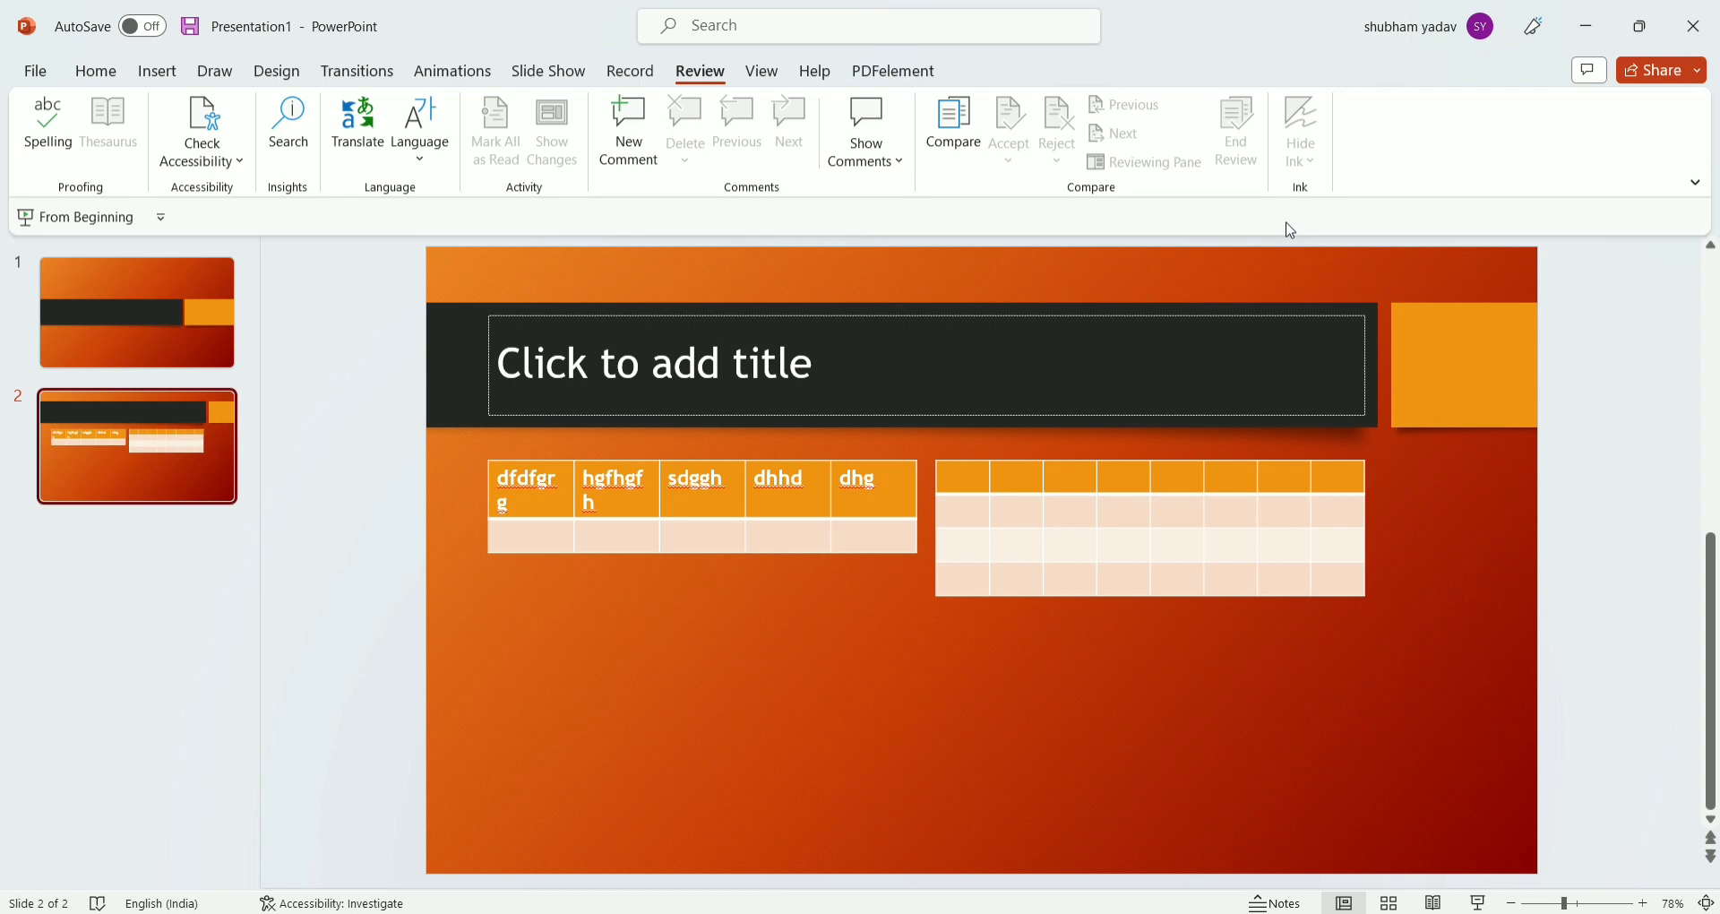
pyautogui.click(156, 74)
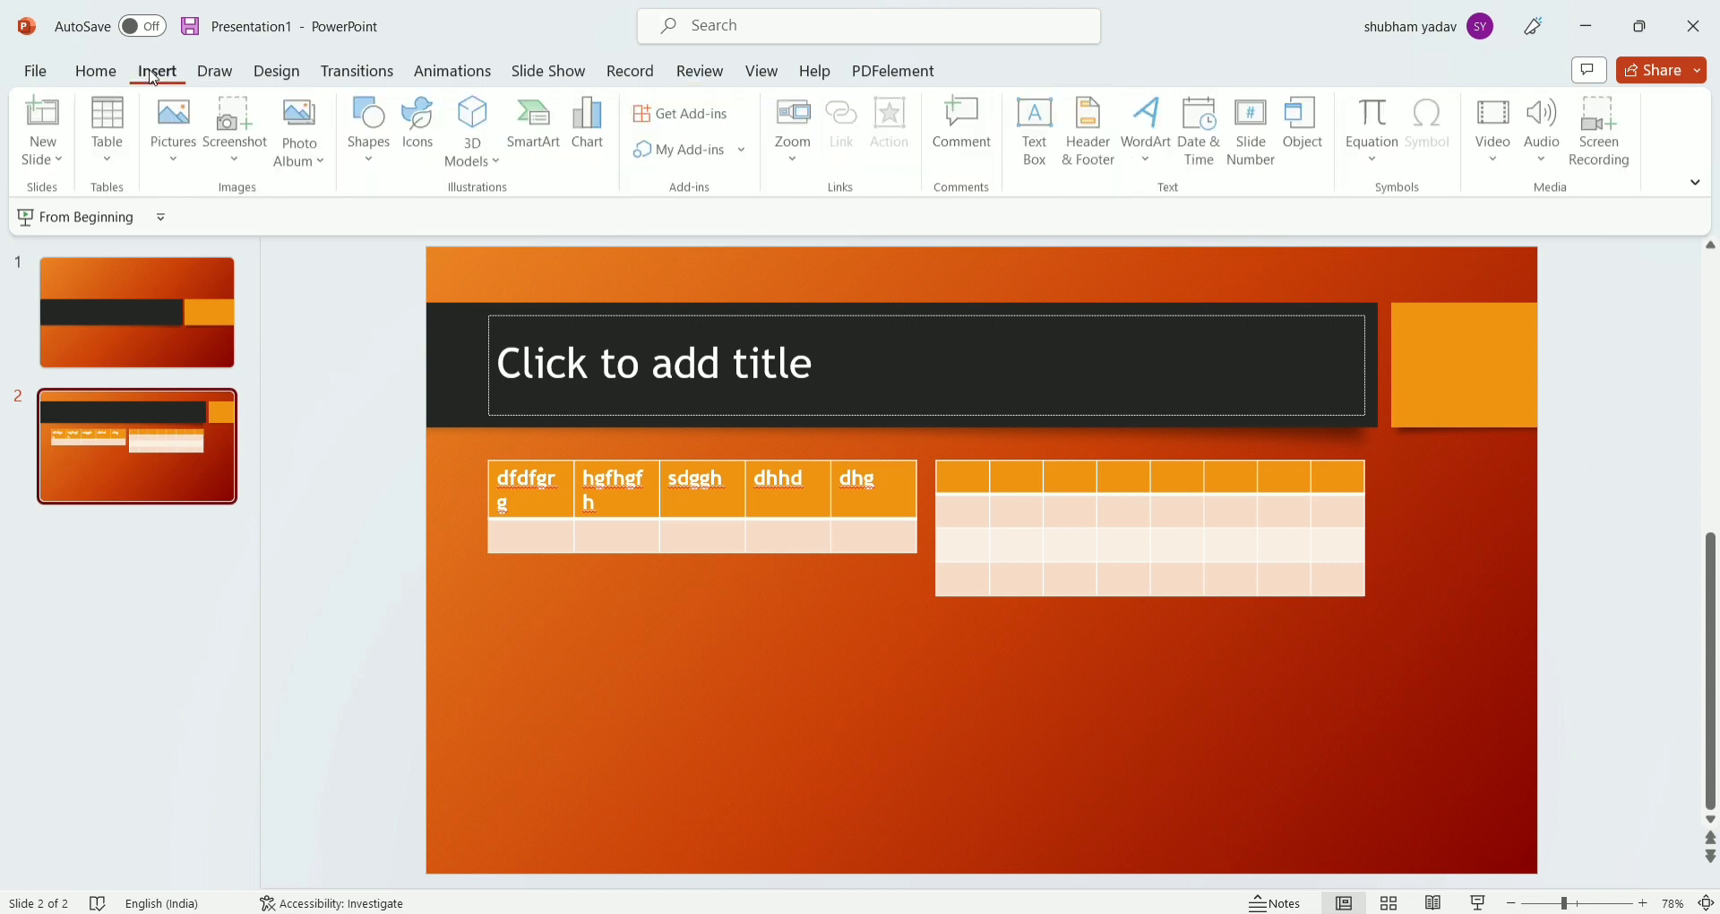
pyautogui.click(321, 162)
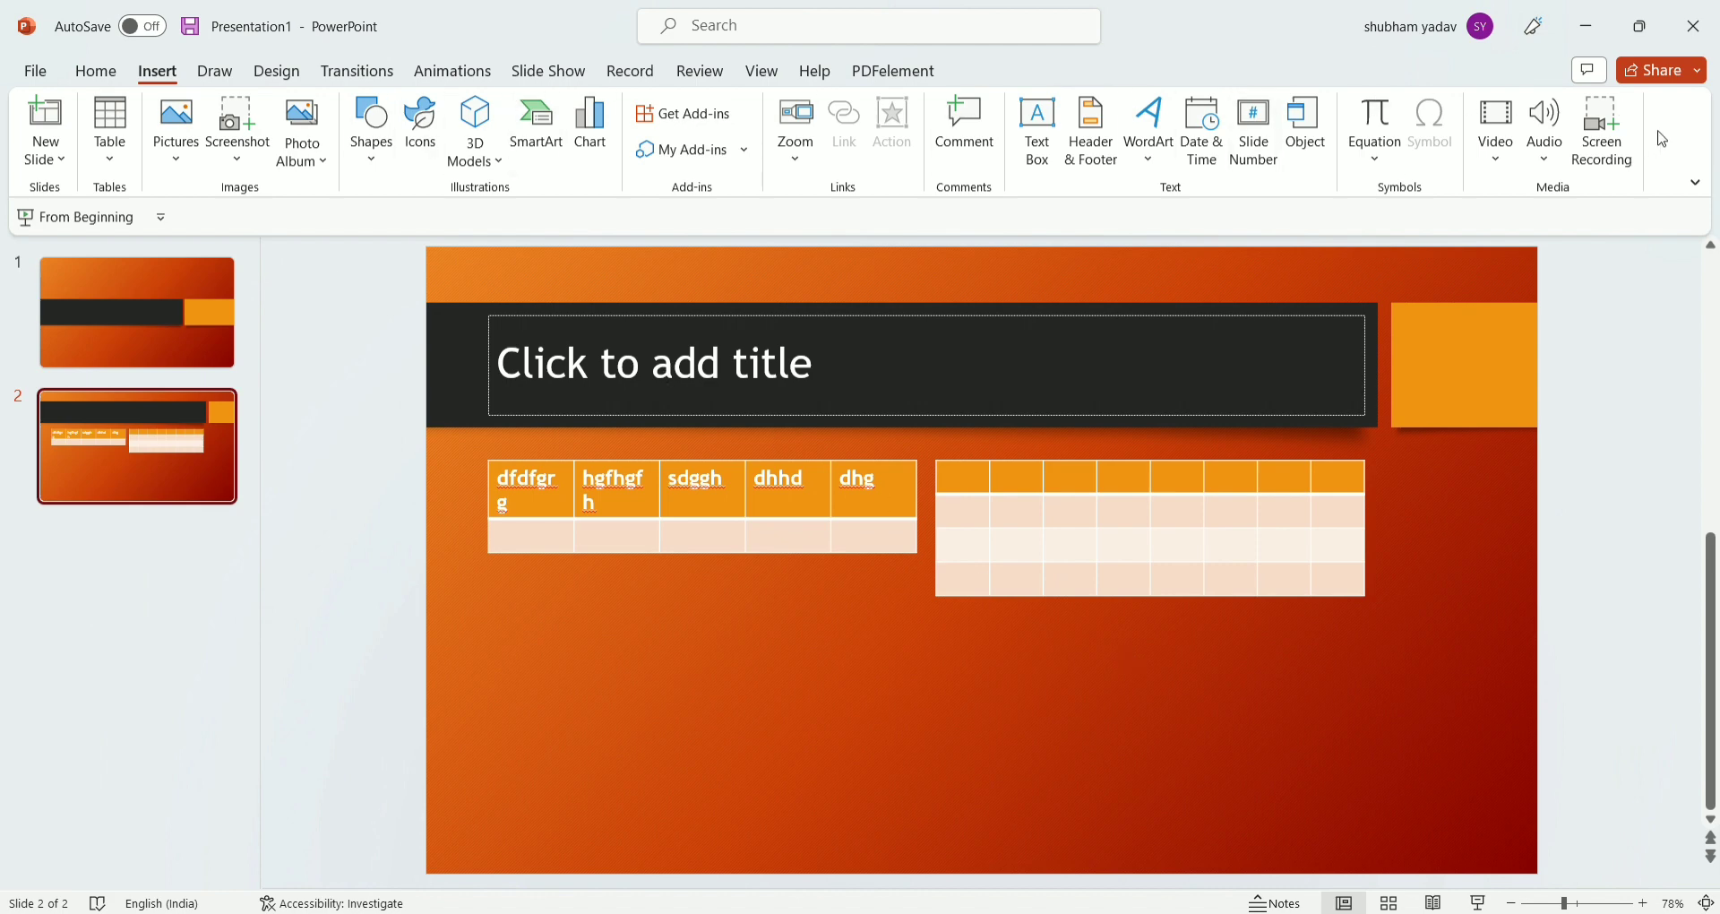
pyautogui.click(379, 165)
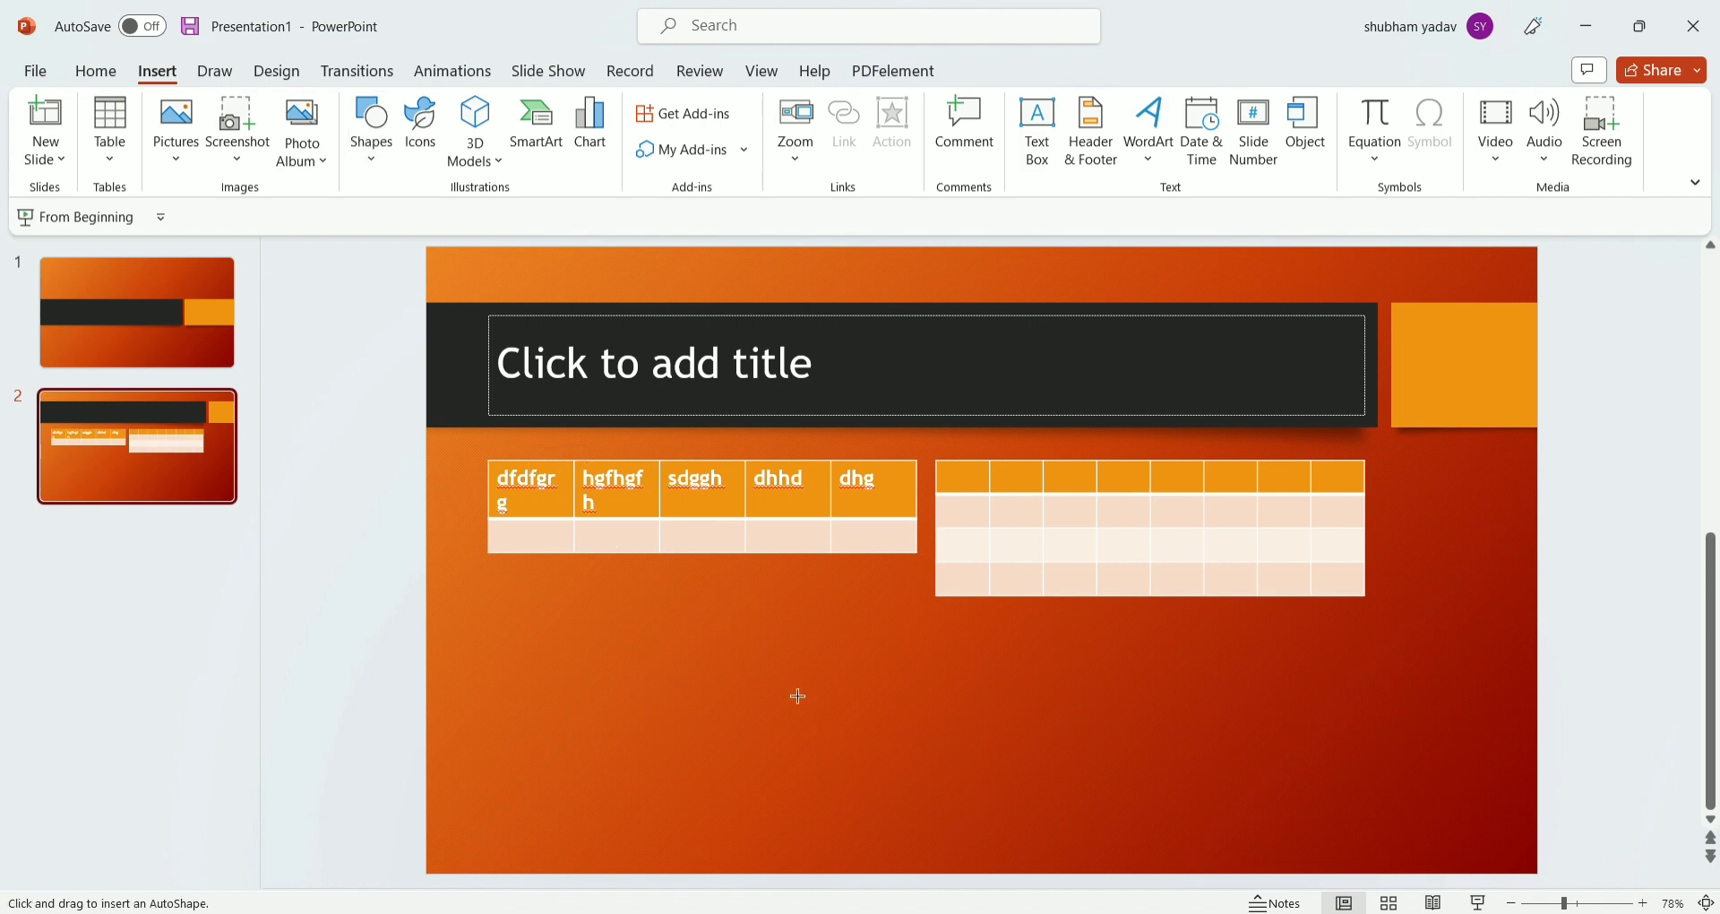
# Draw a large orange cross centred below the two tables on slide 2.
pyautogui.moveTo(724, 626); pyautogui.dragTo(994, 864)
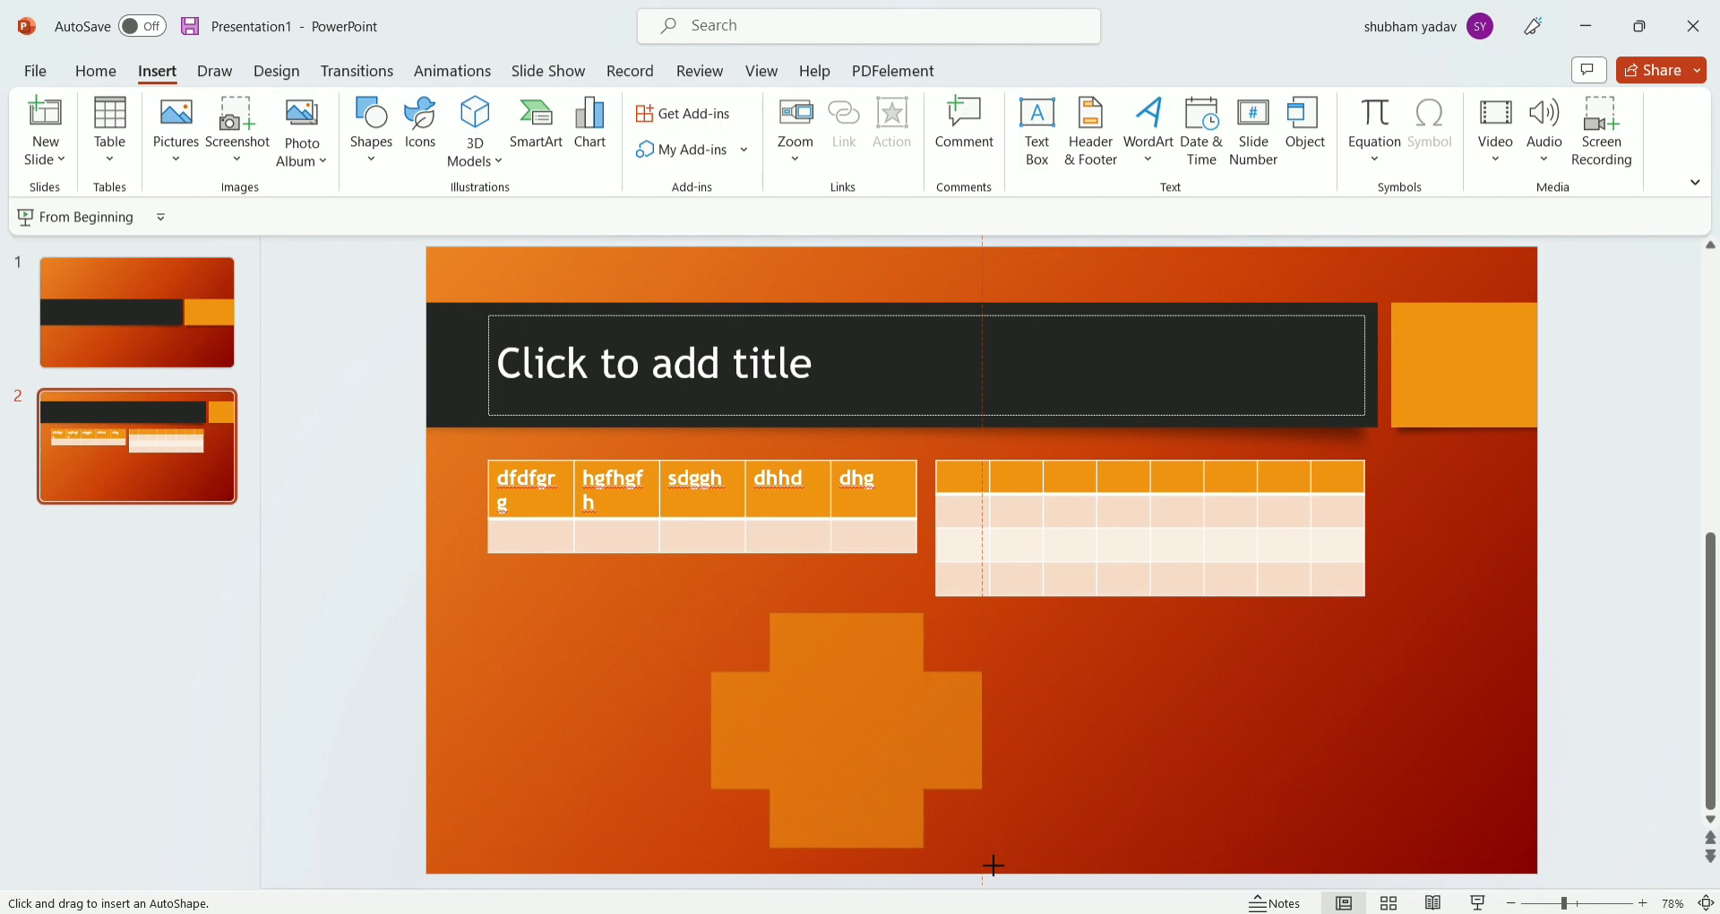
pyautogui.moveTo(993, 864); pyautogui.dragTo(985, 851)
pyautogui.click(535, 618)
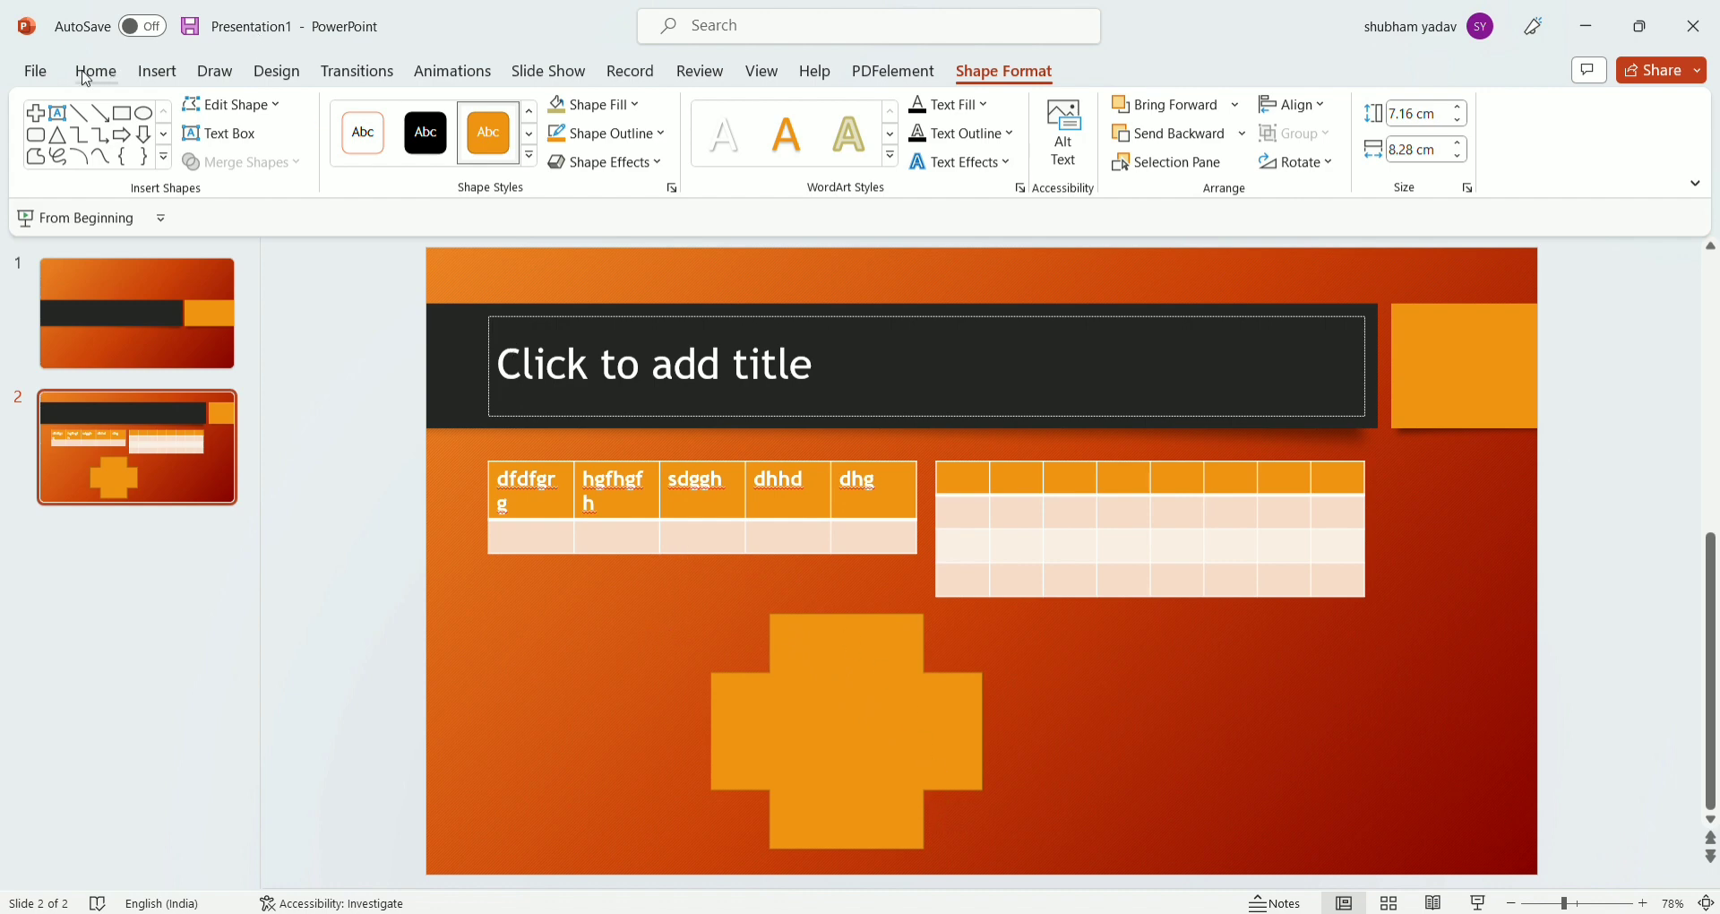
pyautogui.click(142, 80)
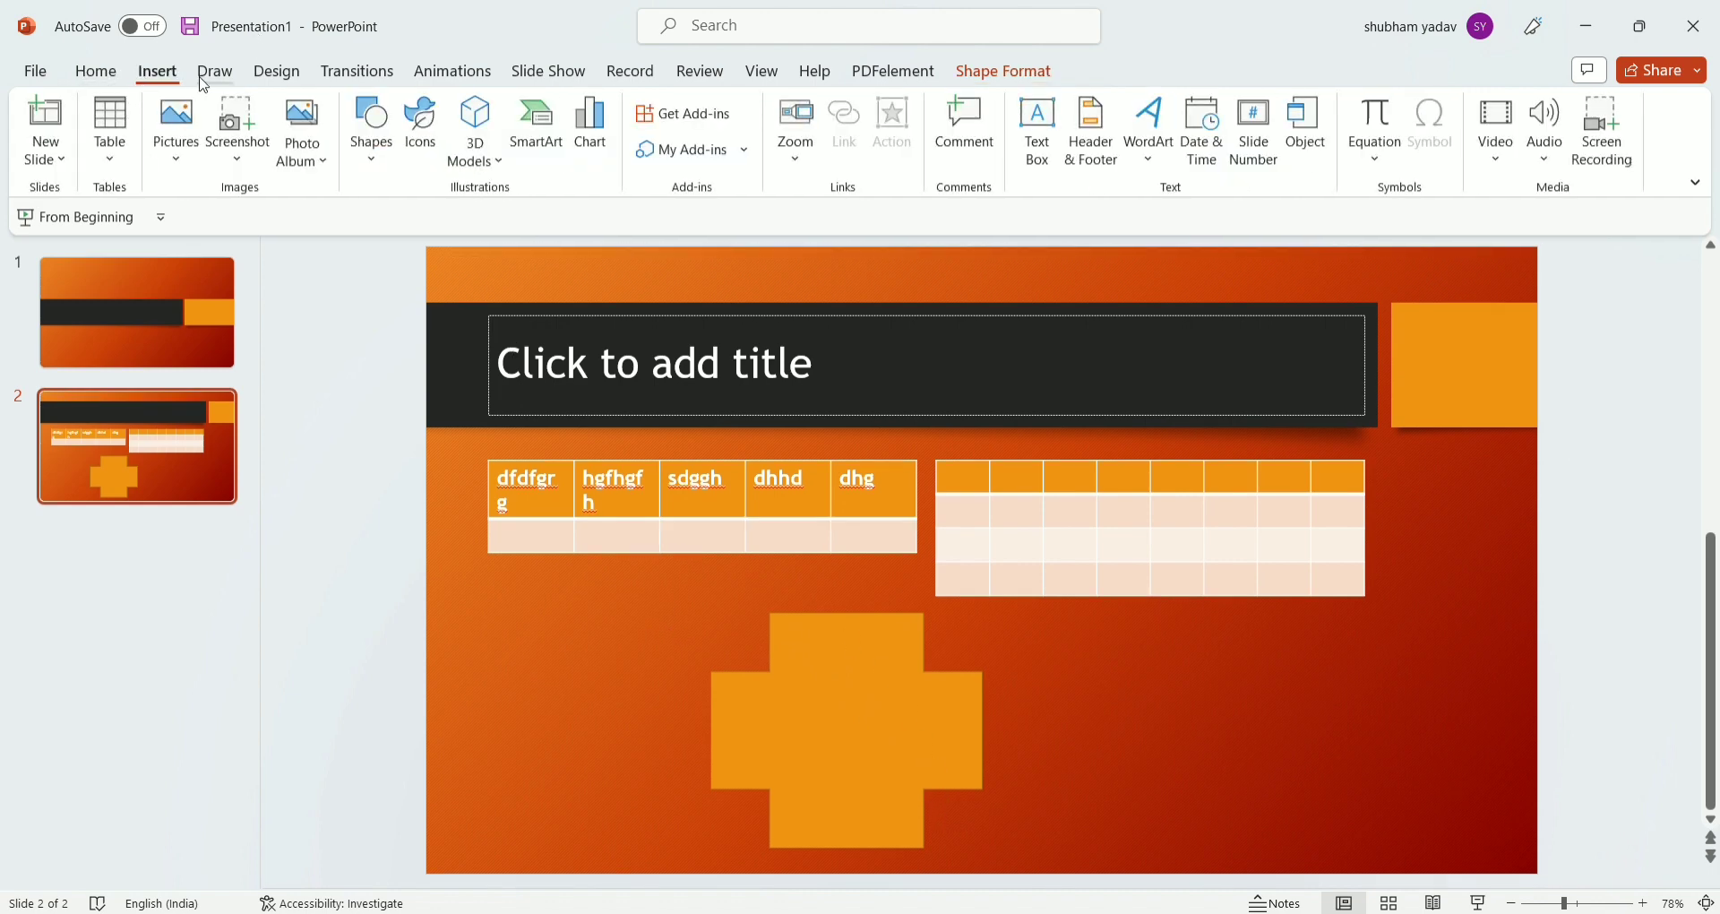
pyautogui.click(430, 177)
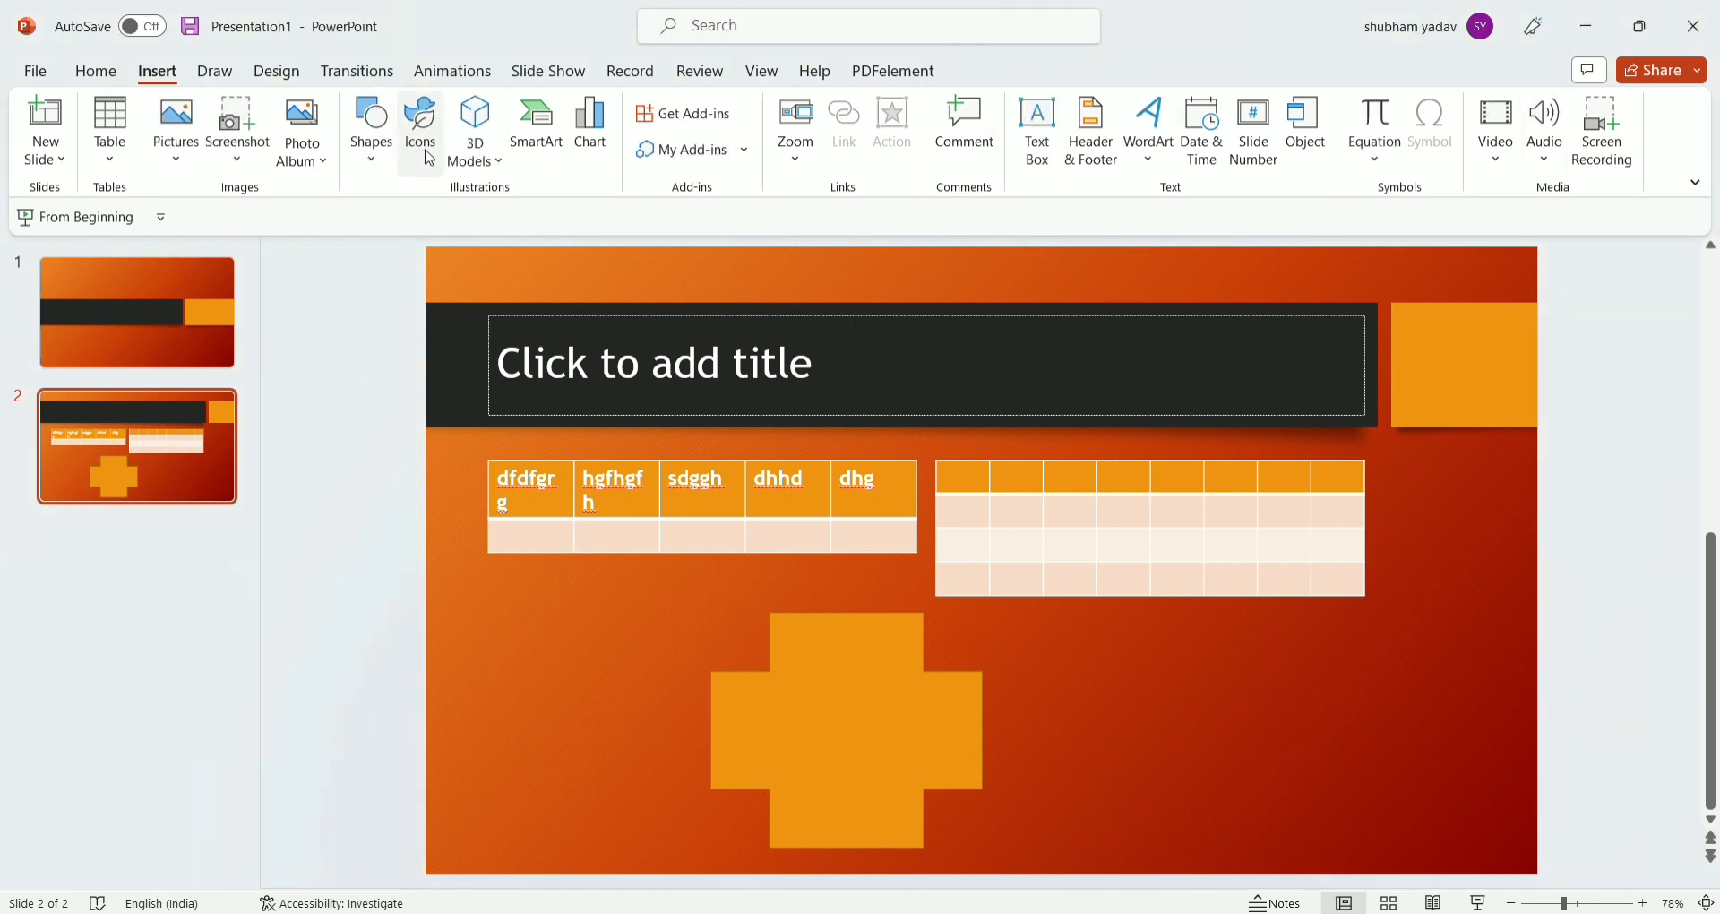
# Check the 3D Models options, then insert a Hexagon Cluster SmartArt on slide 2.
pyautogui.click(500, 167)
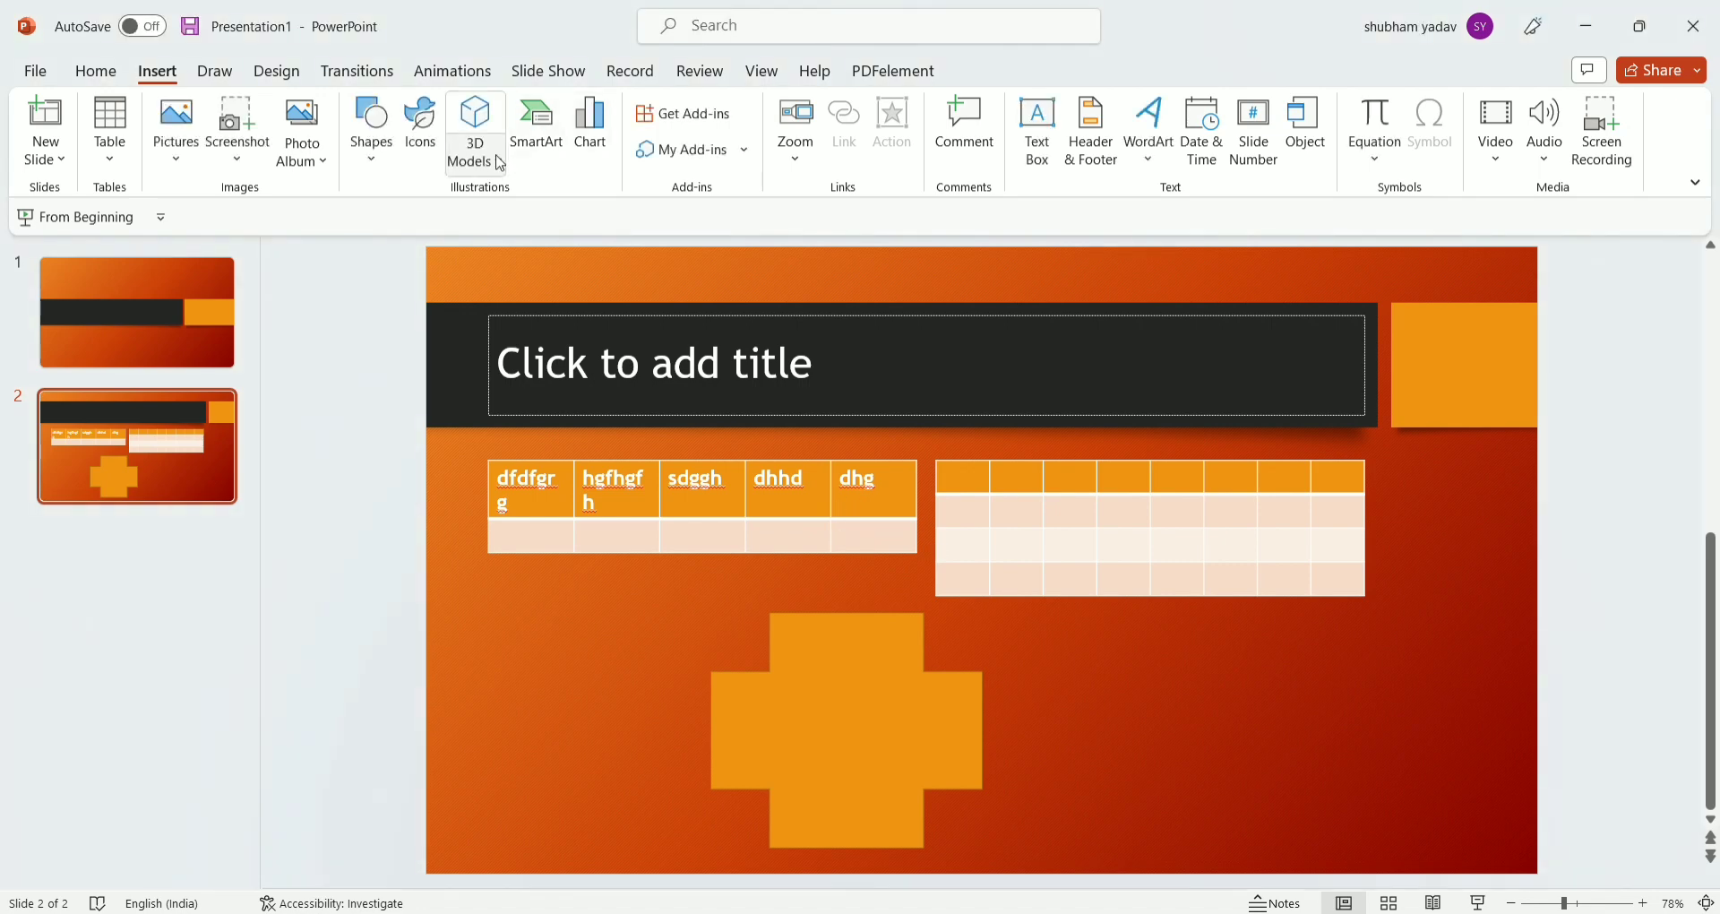
pyautogui.click(492, 155)
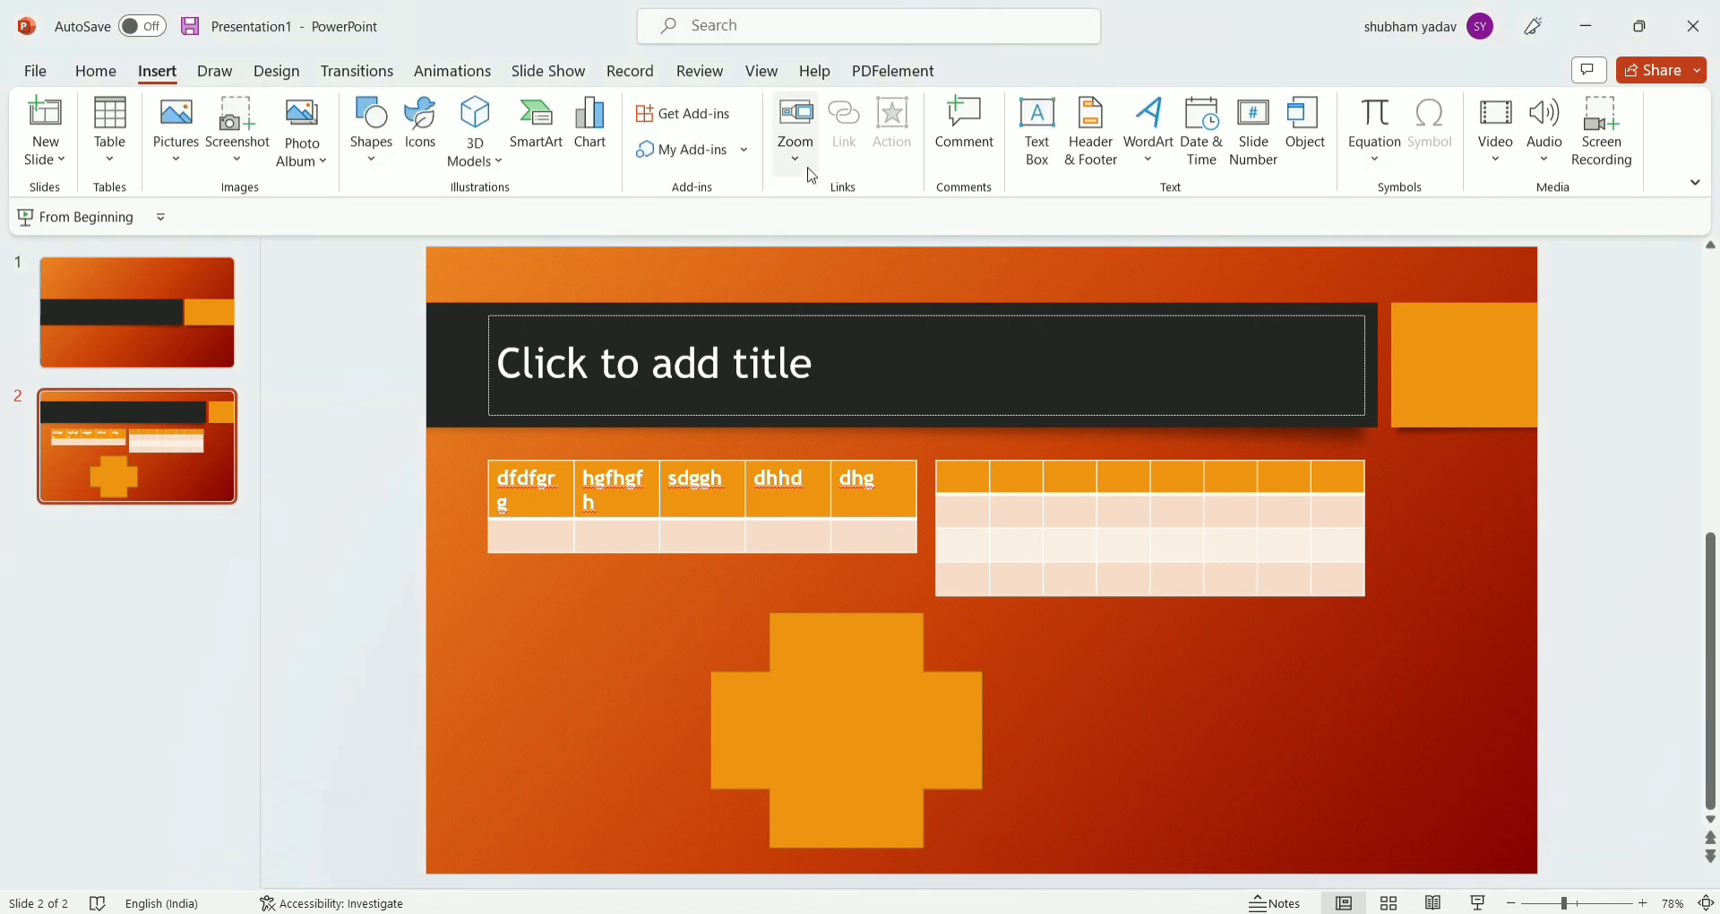
pyautogui.click(560, 152)
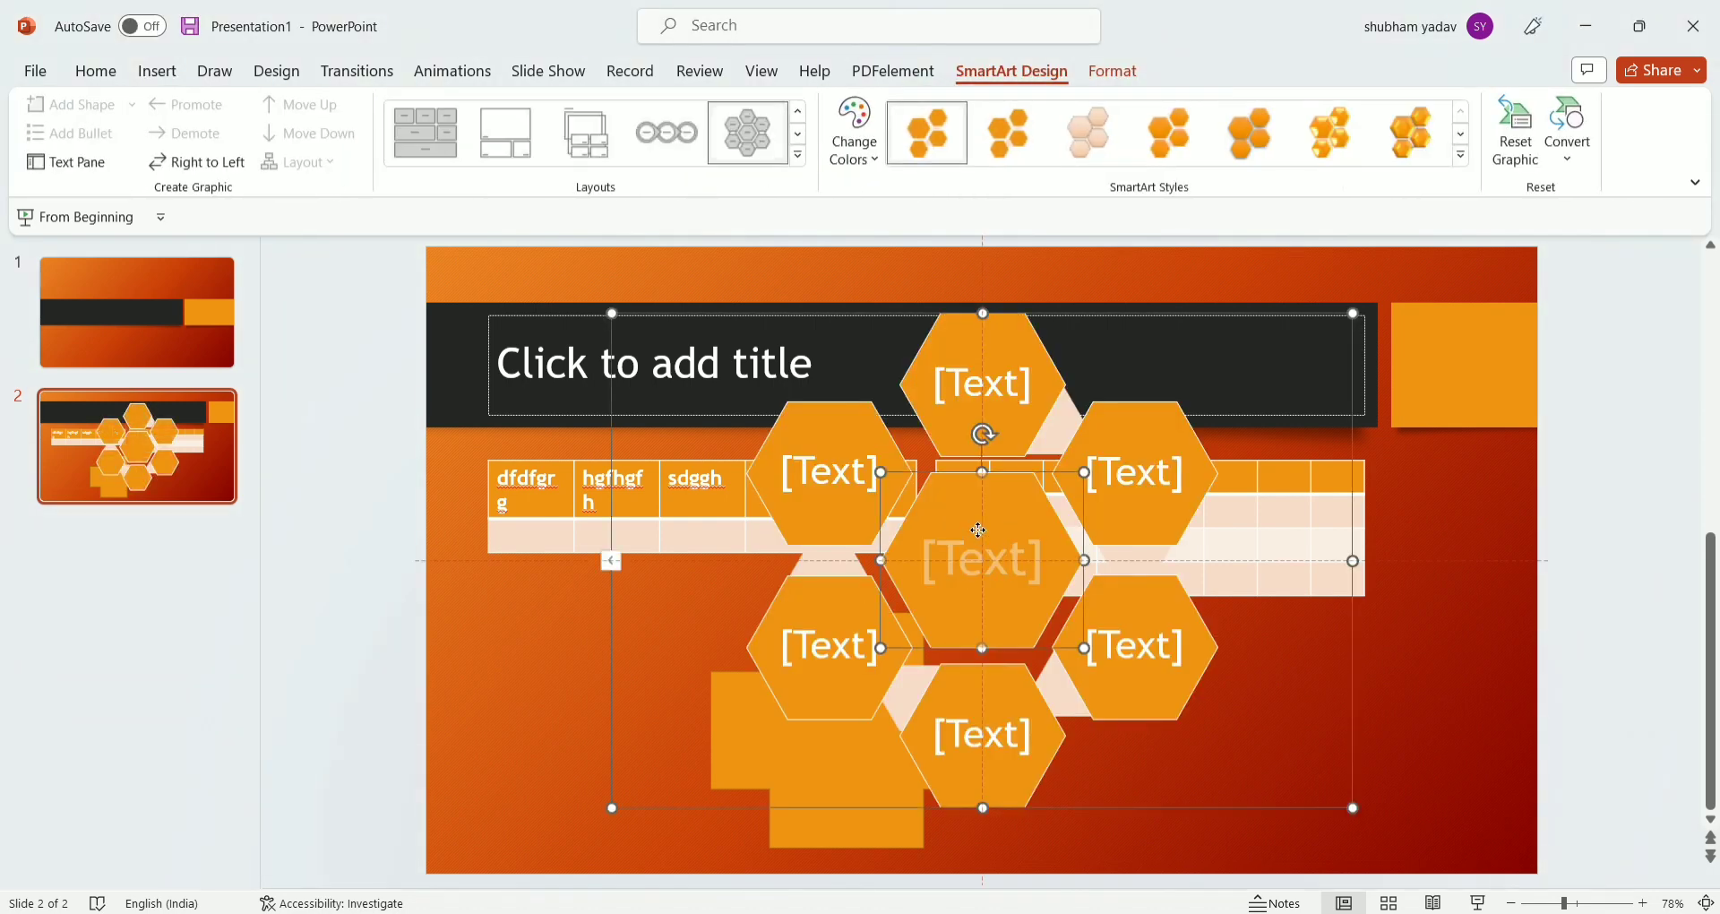
# Nudge the centre hexagon slightly down-right and label it 'host'.
pyautogui.moveTo(978, 533)
pyautogui.mouseDown()
pyautogui.moveTo(1247, 693)
pyautogui.moveTo(996, 542)
pyautogui.mouseUp()
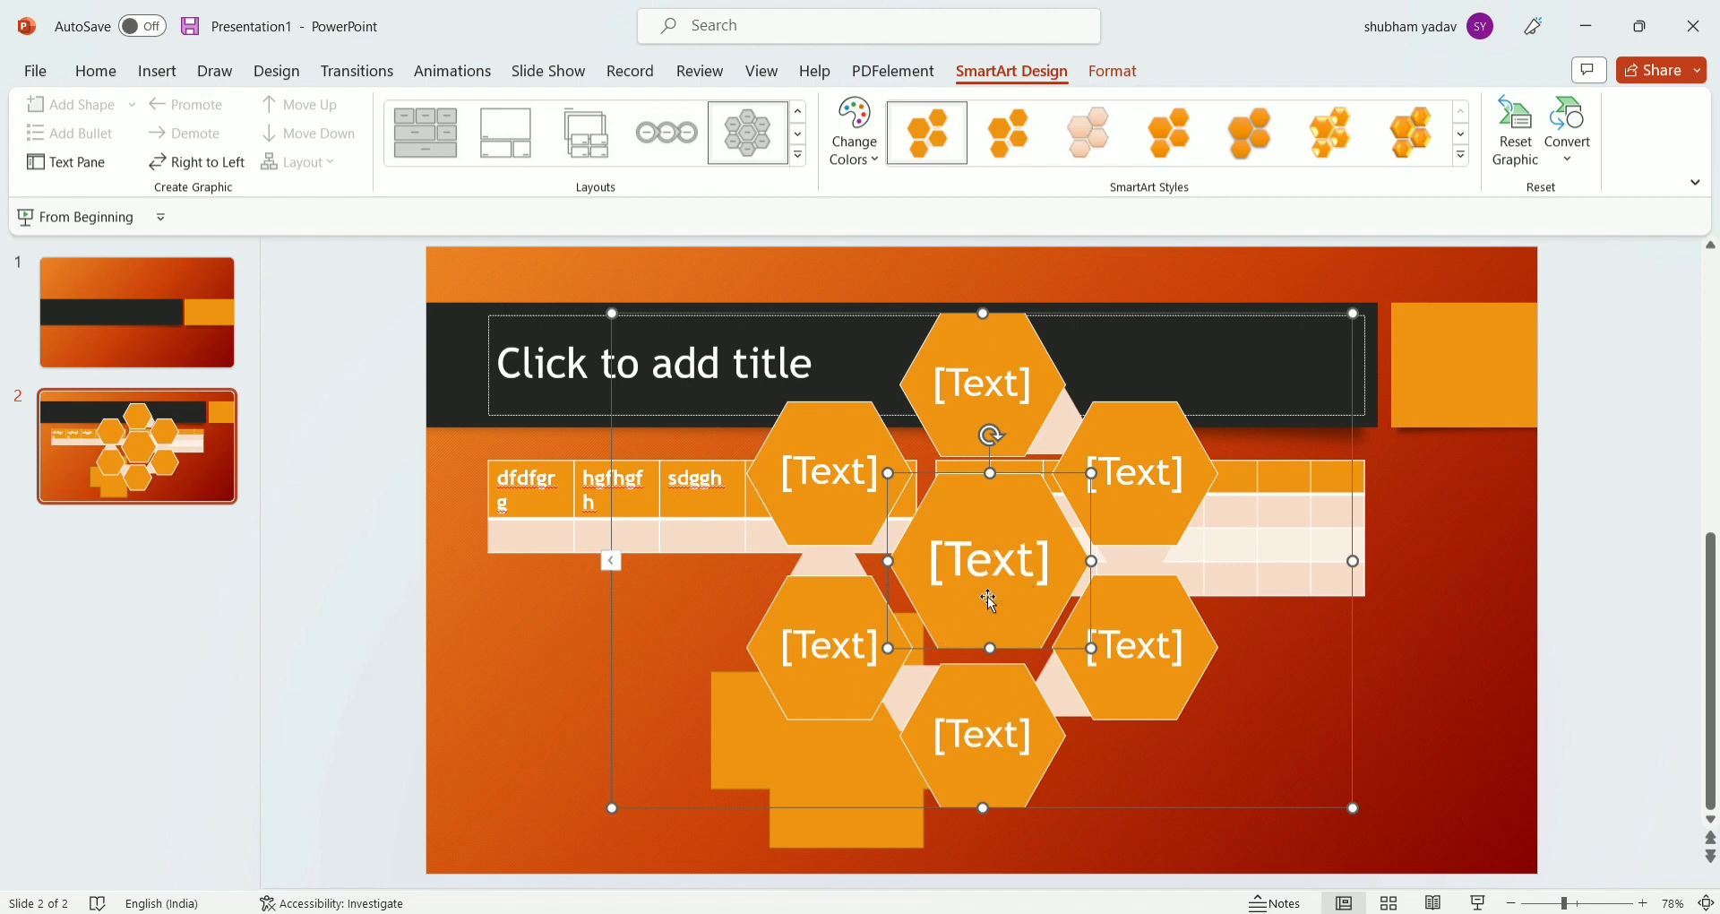
pyautogui.click(1037, 575)
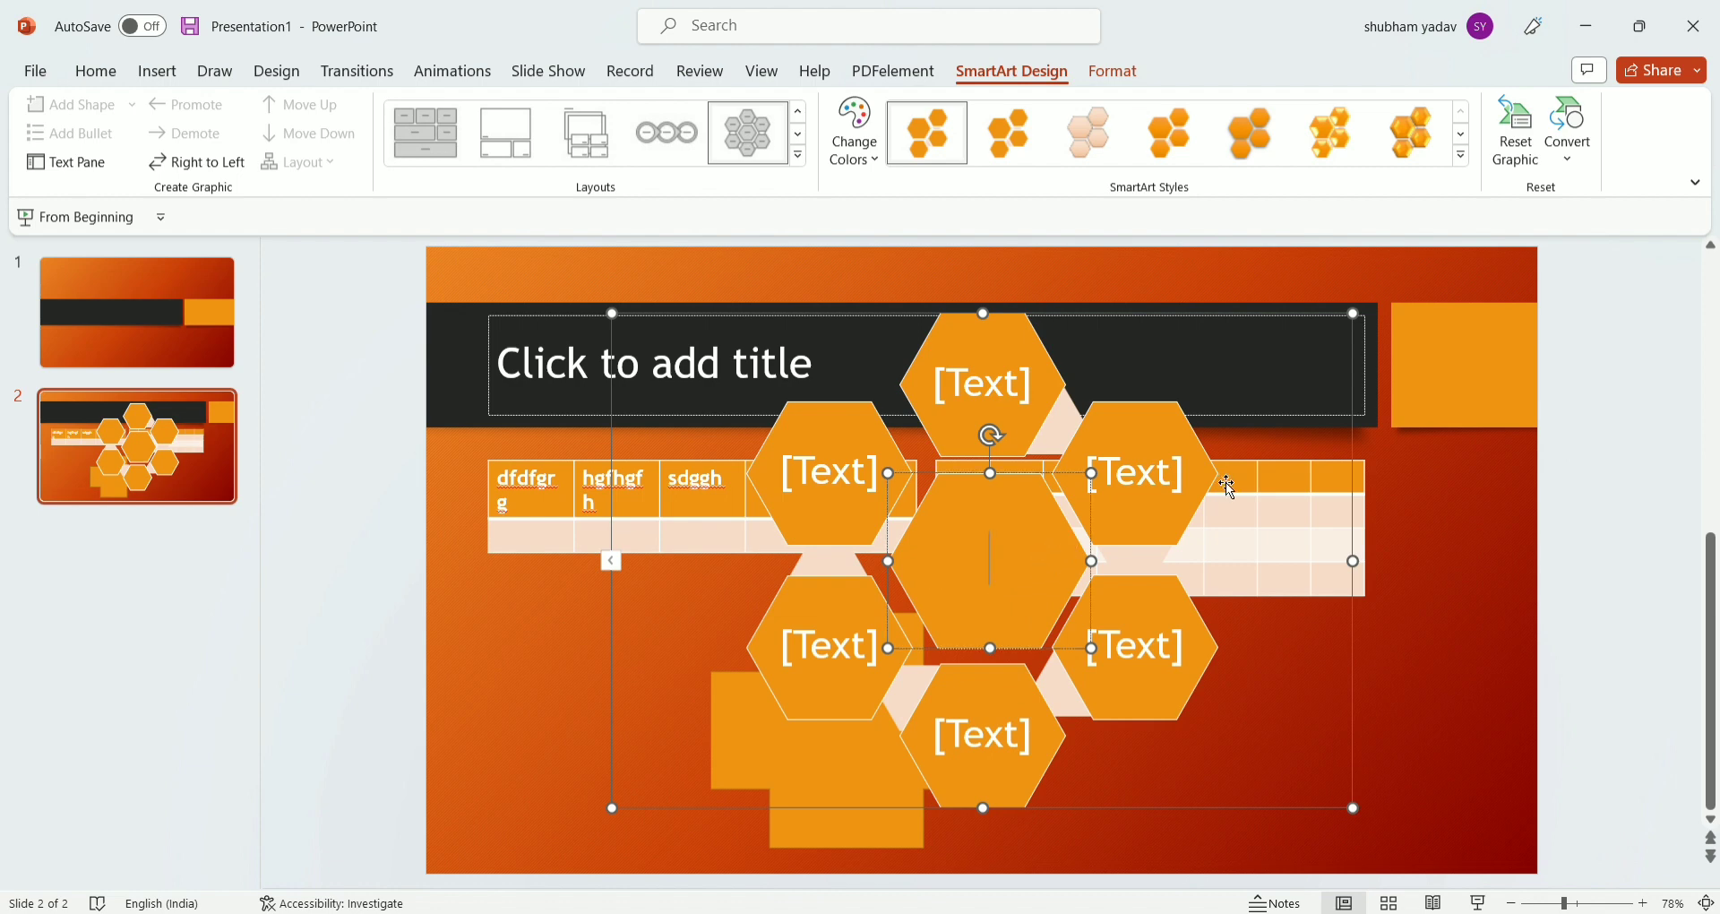
pyautogui.write('ho')
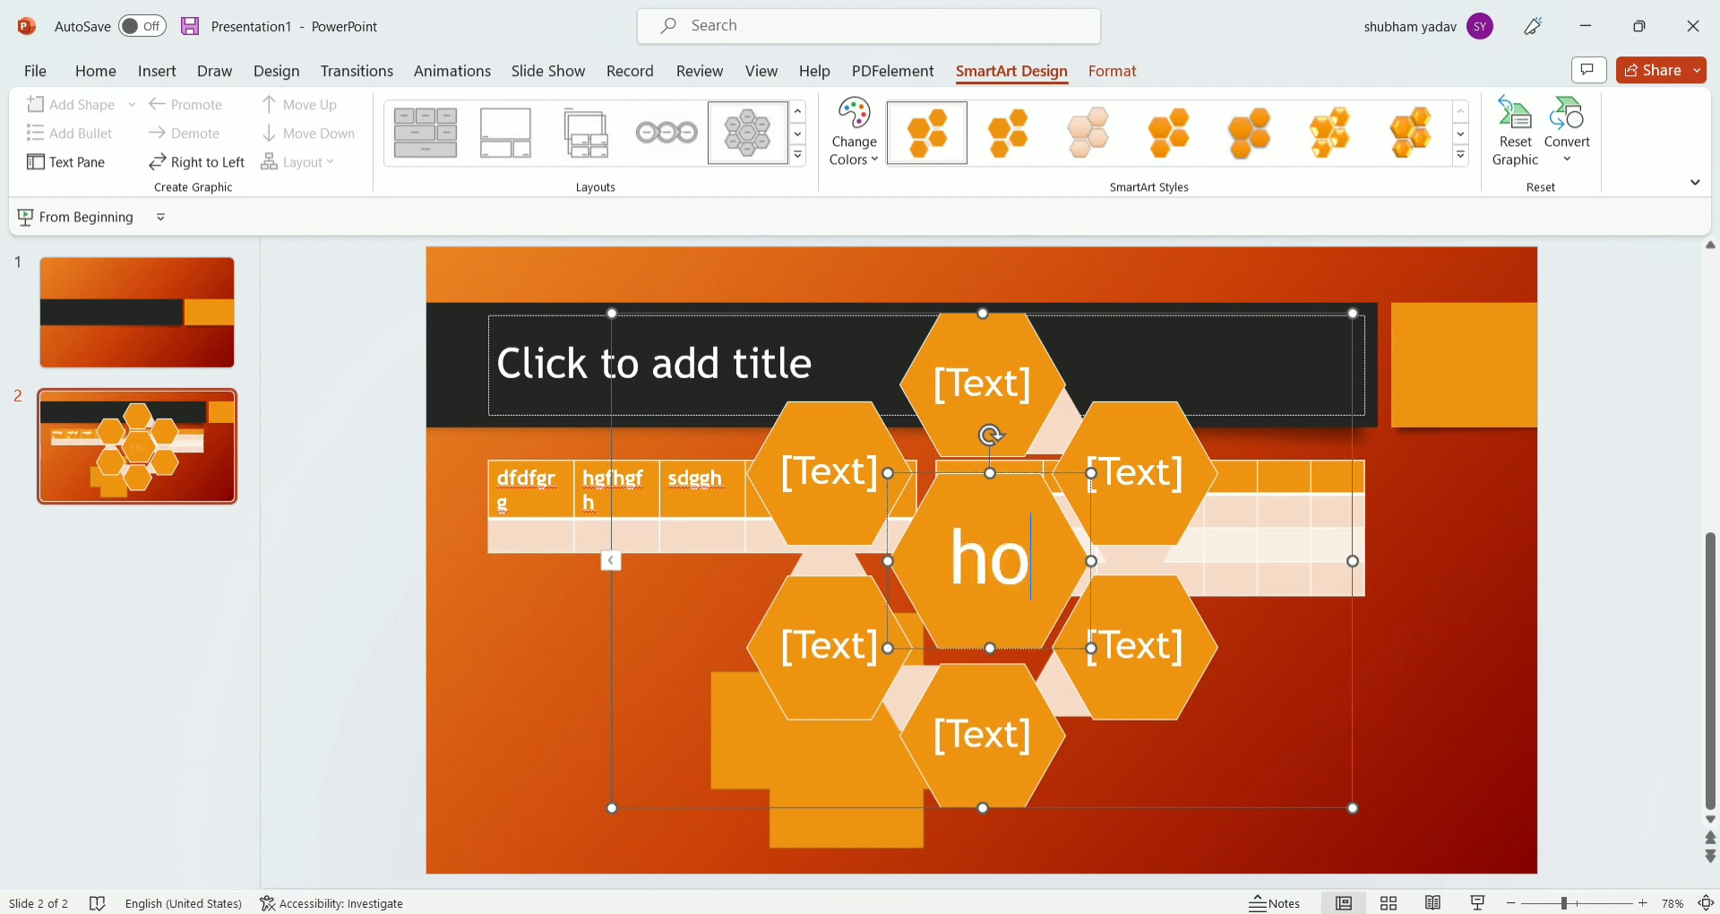
pyautogui.write('st')
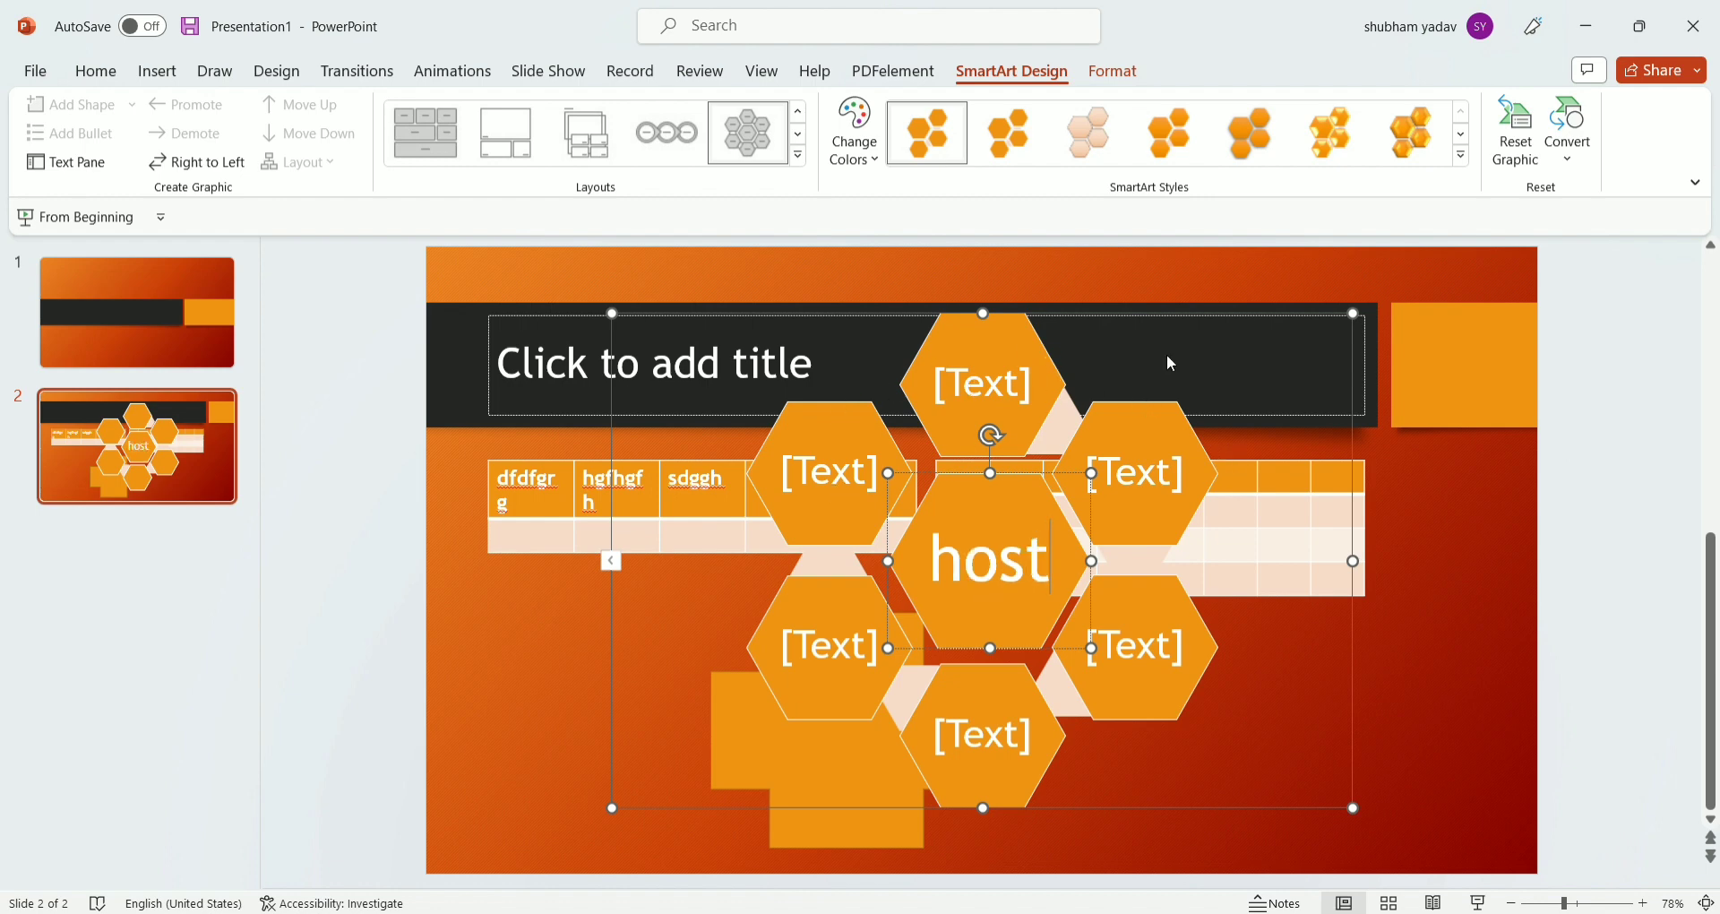
# Label the six outer hexagons 1 to 6 clockwise from the top.
pyautogui.click(1027, 389)
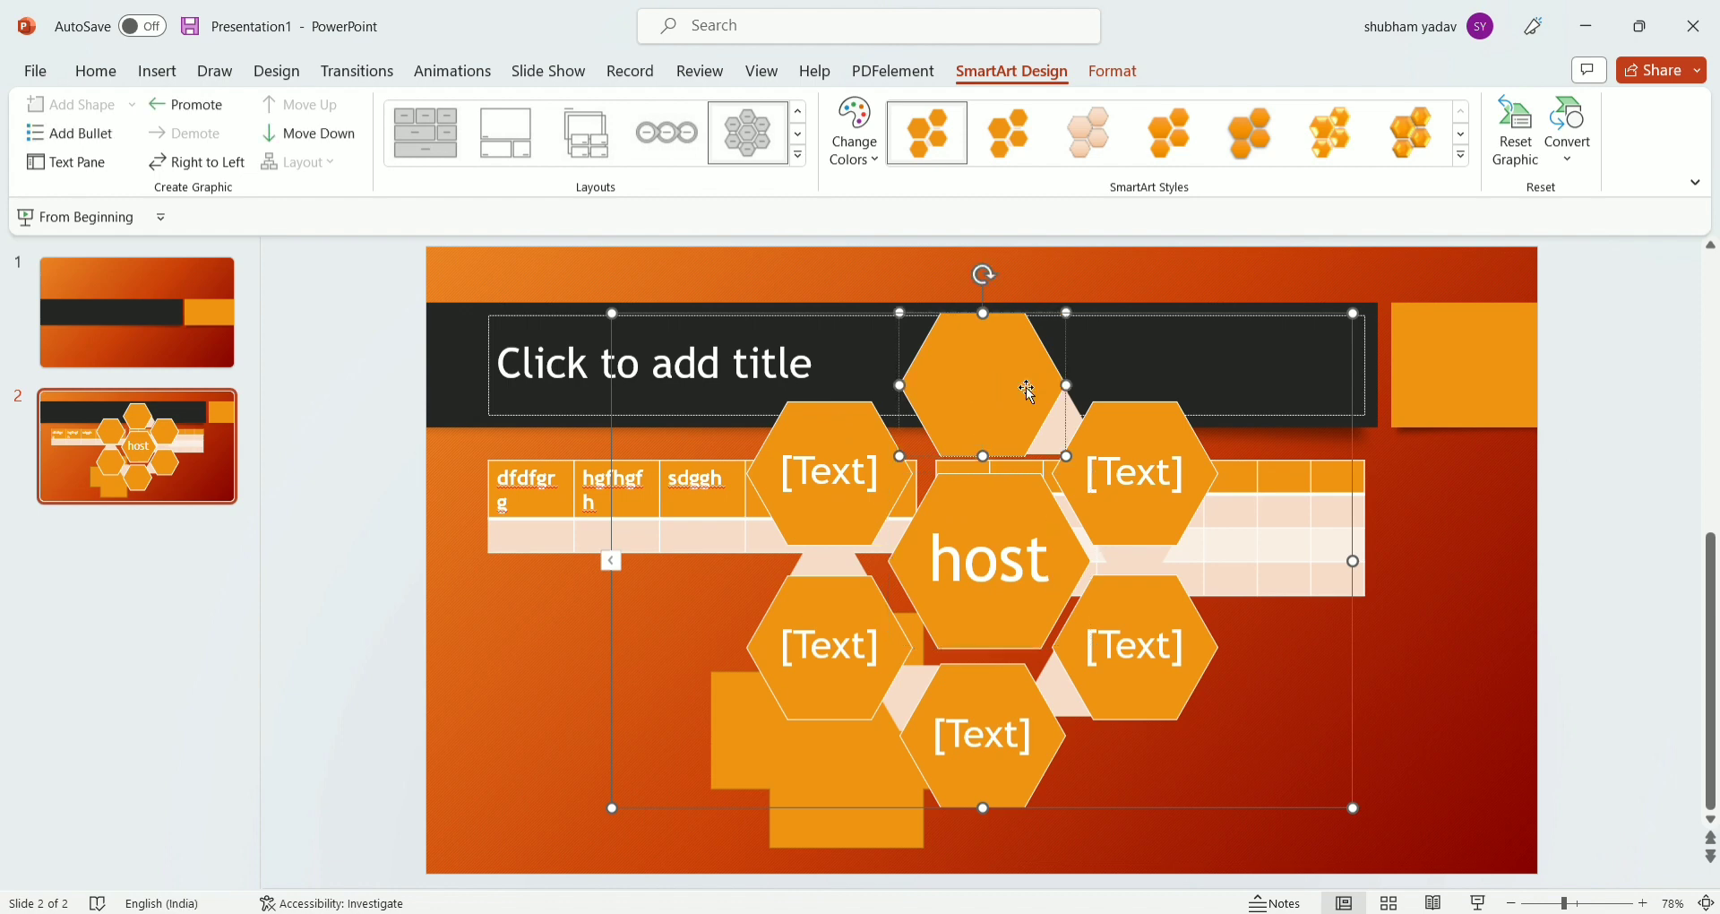
pyautogui.write('1')
pyautogui.click(1170, 473)
pyautogui.write('2')
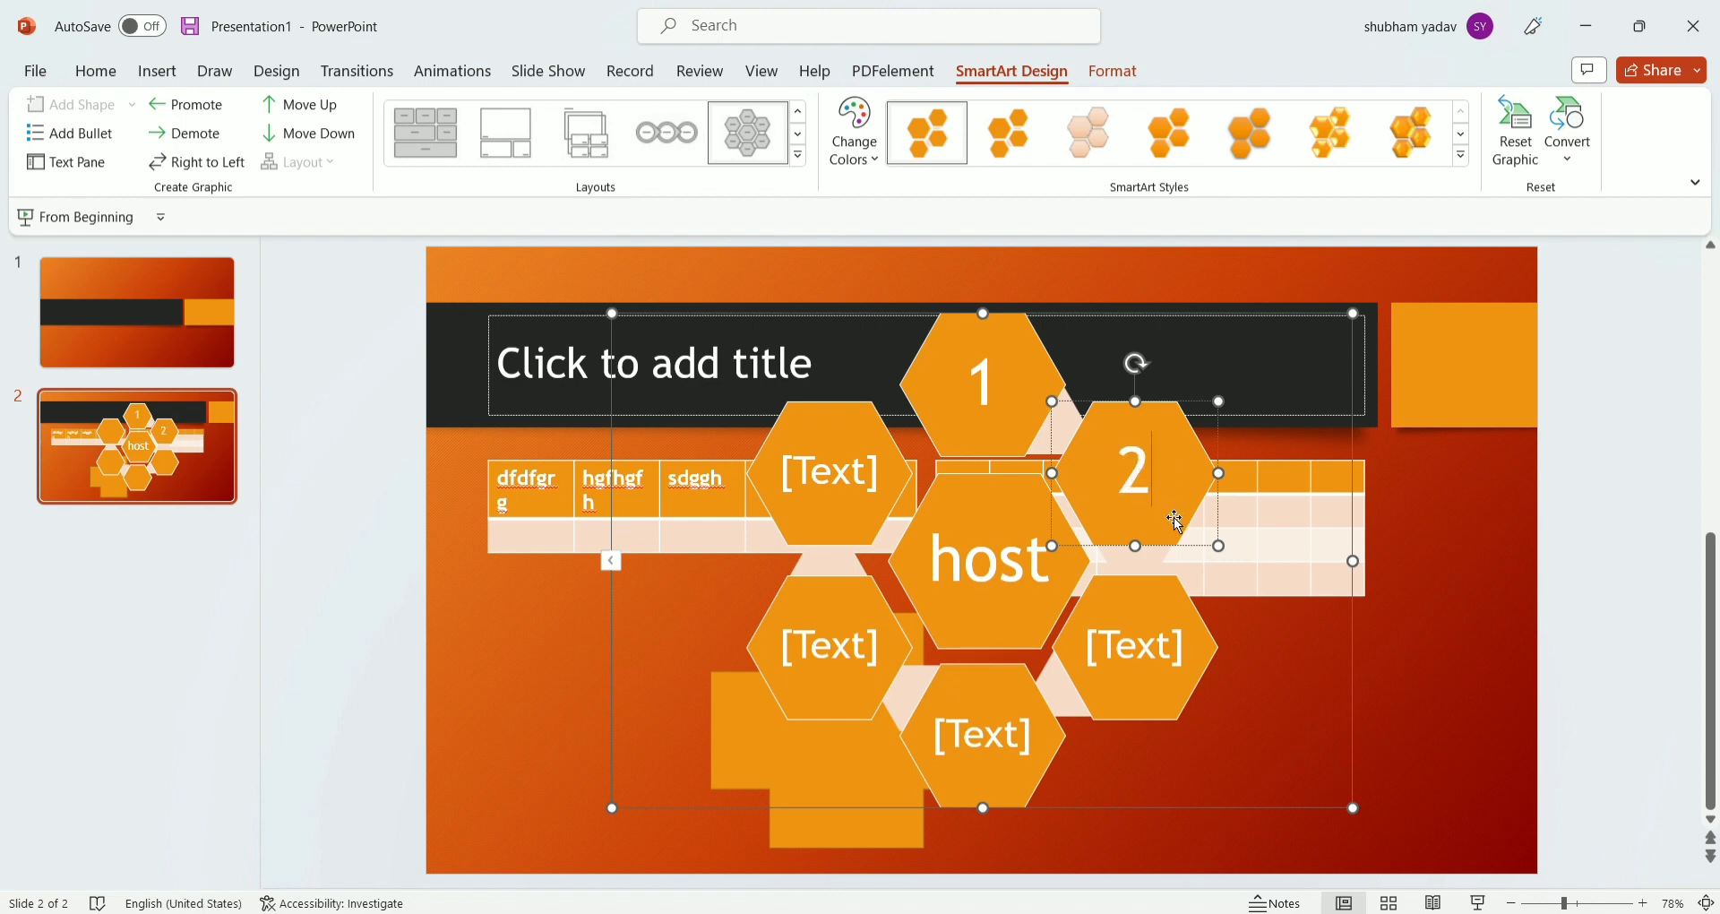
pyautogui.click(1154, 665)
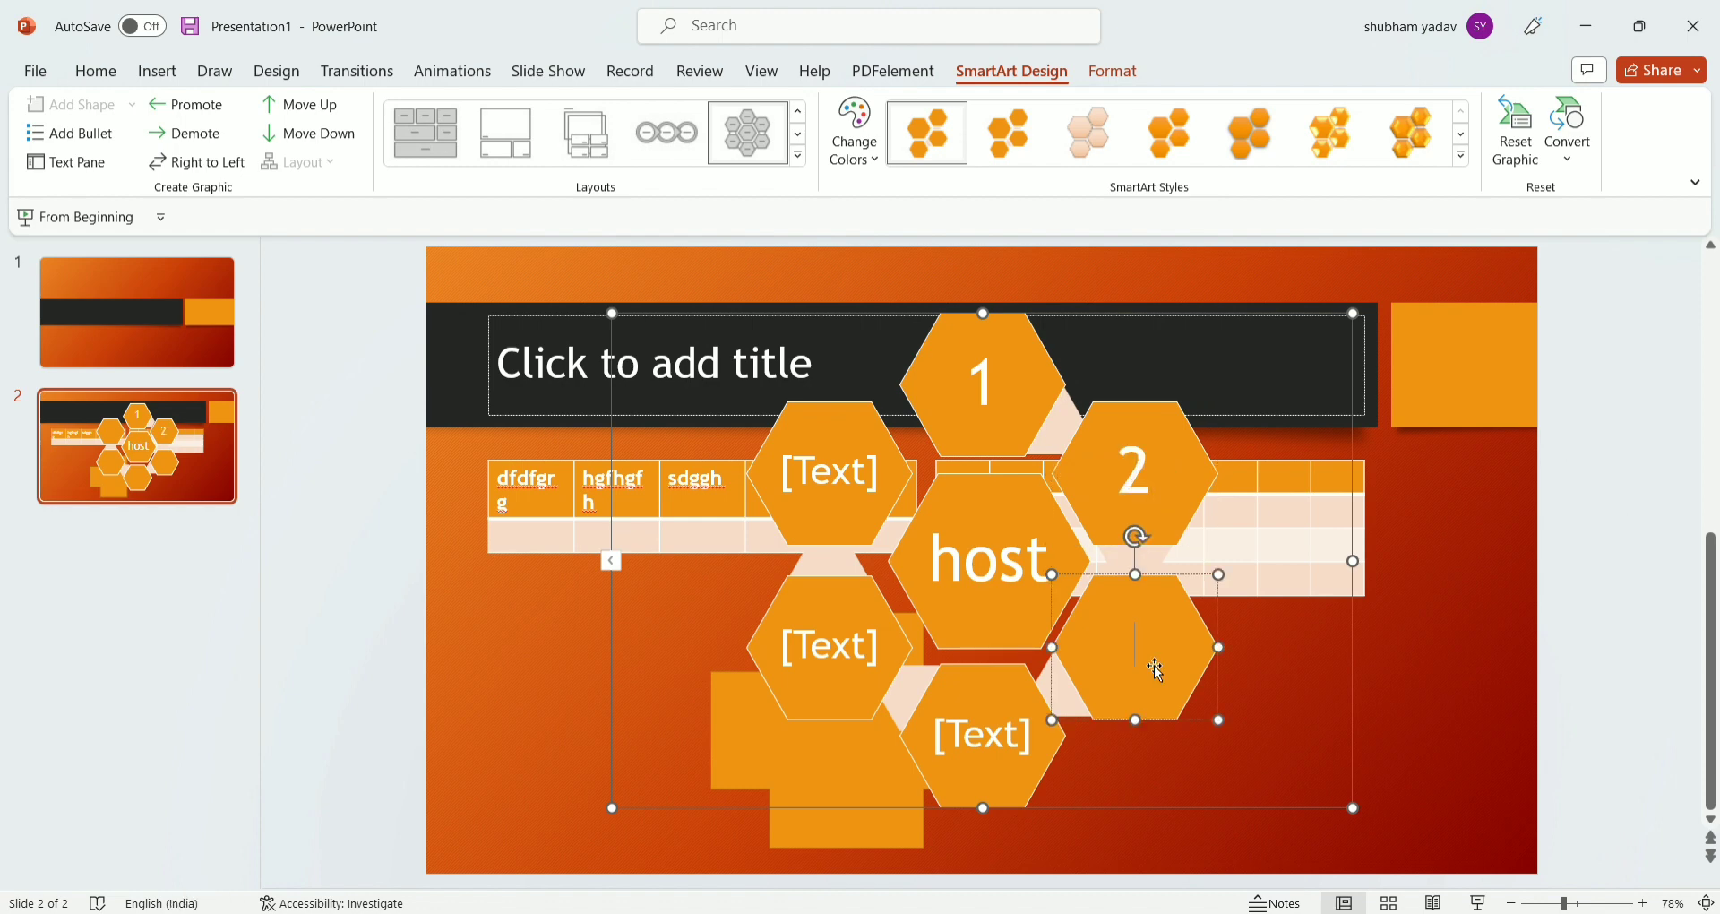
pyautogui.write('3')
pyautogui.click(1008, 742)
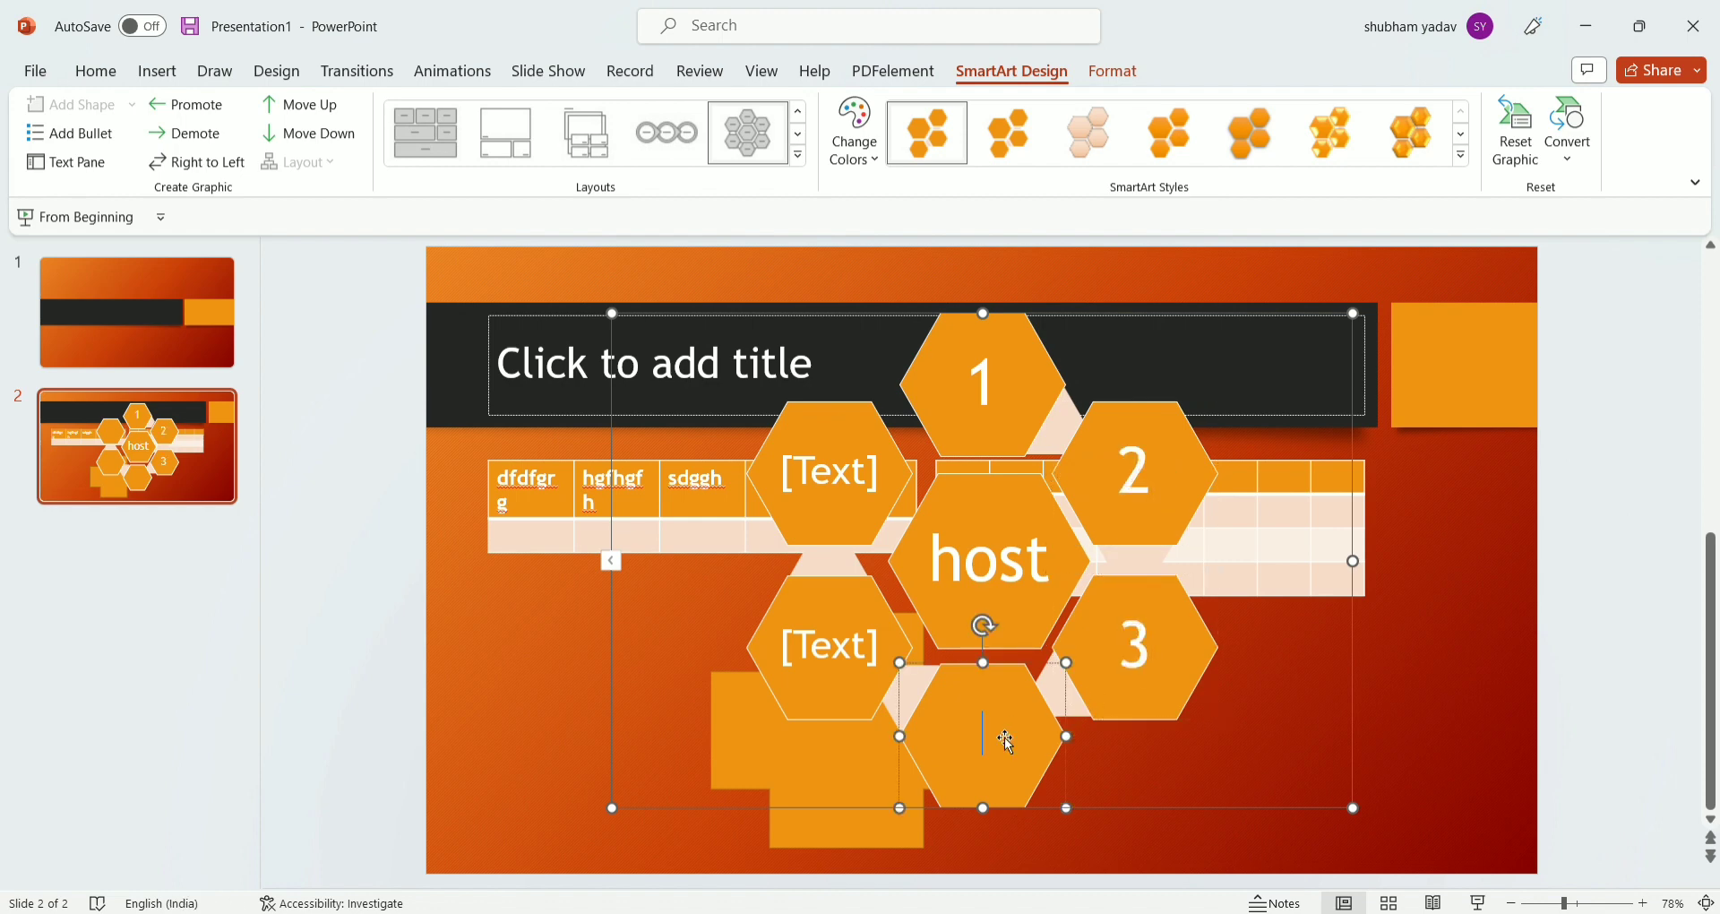
pyautogui.write('4')
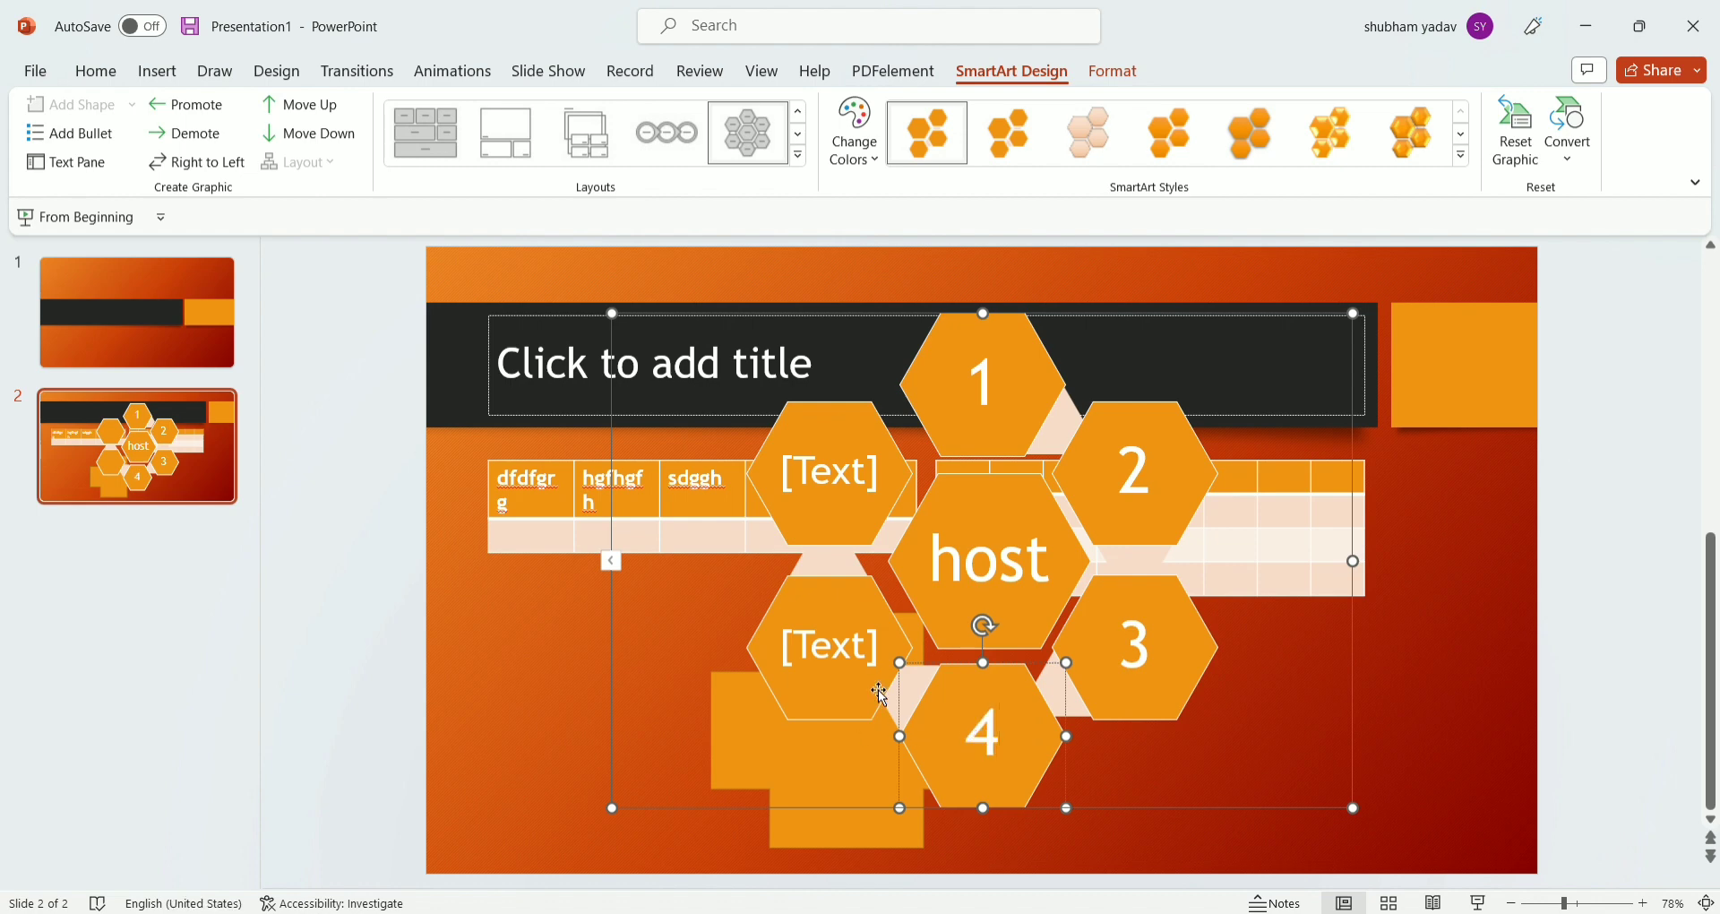
pyautogui.click(875, 672)
pyautogui.write('5')
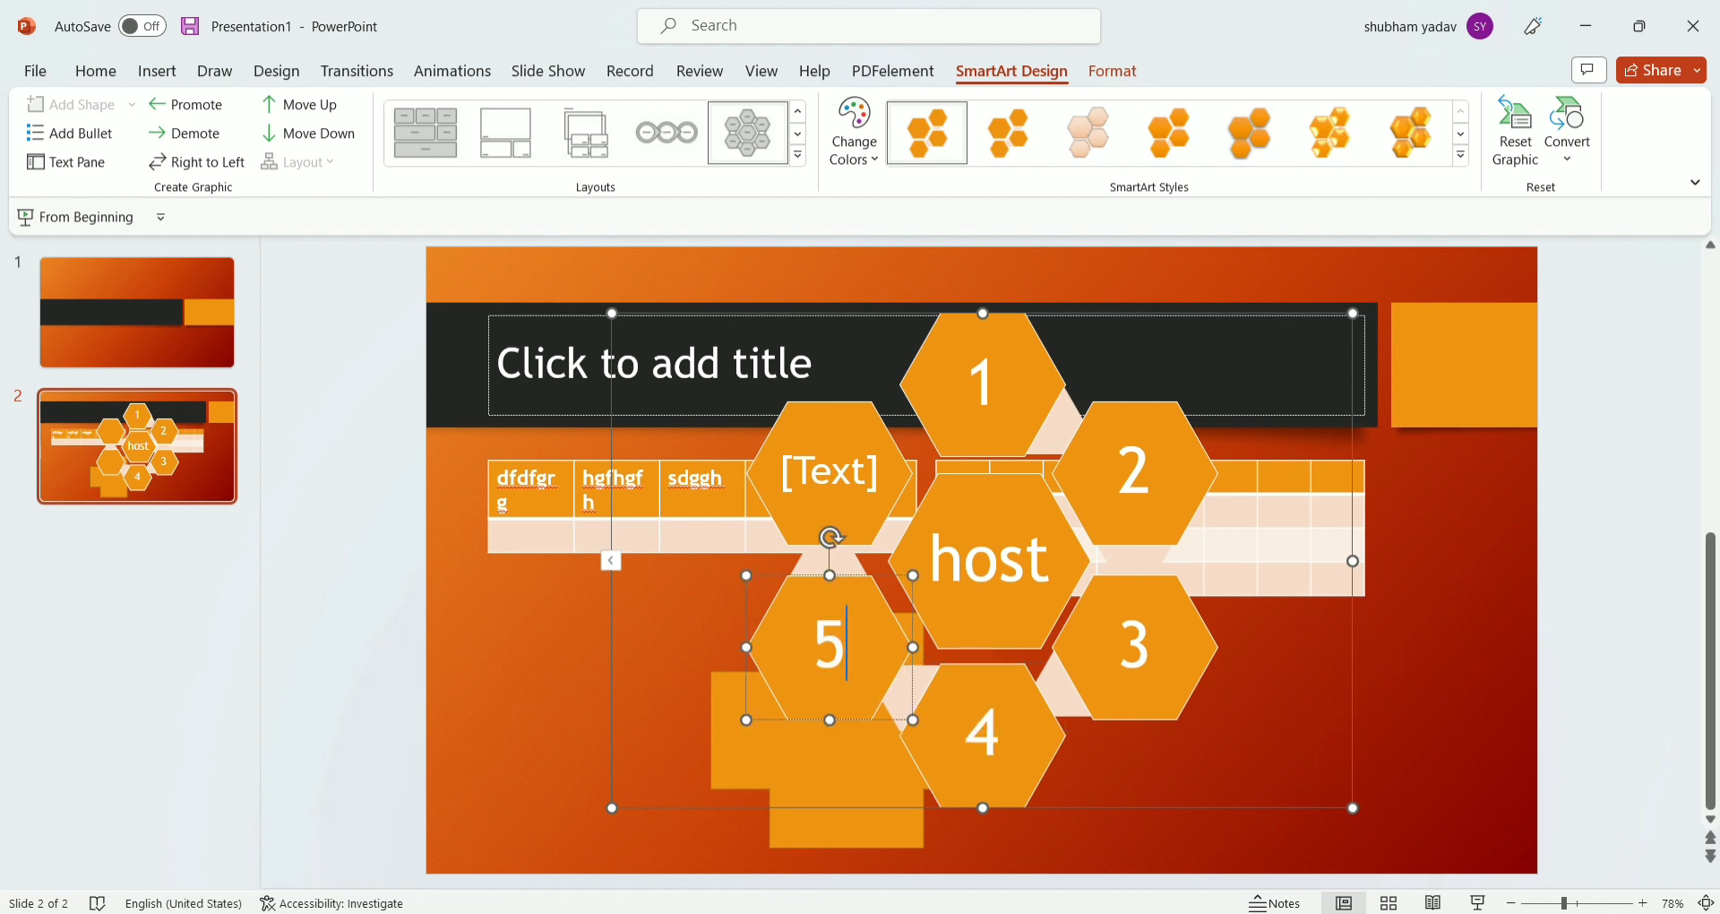
pyautogui.click(872, 484)
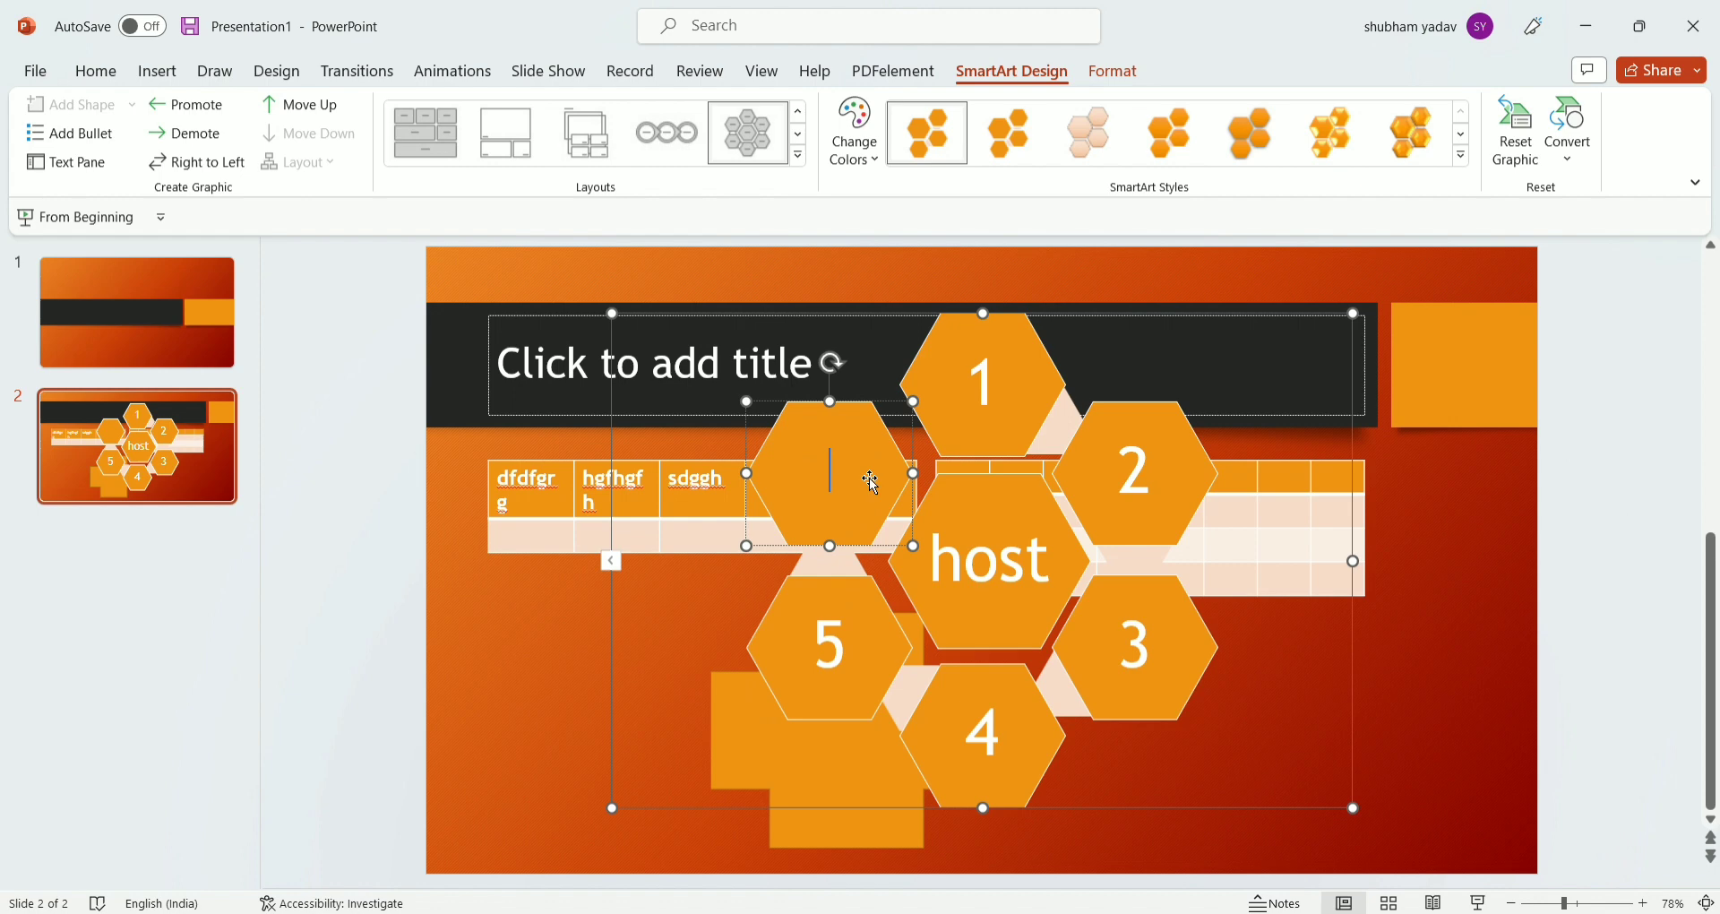
pyautogui.write('6')
pyautogui.click(520, 625)
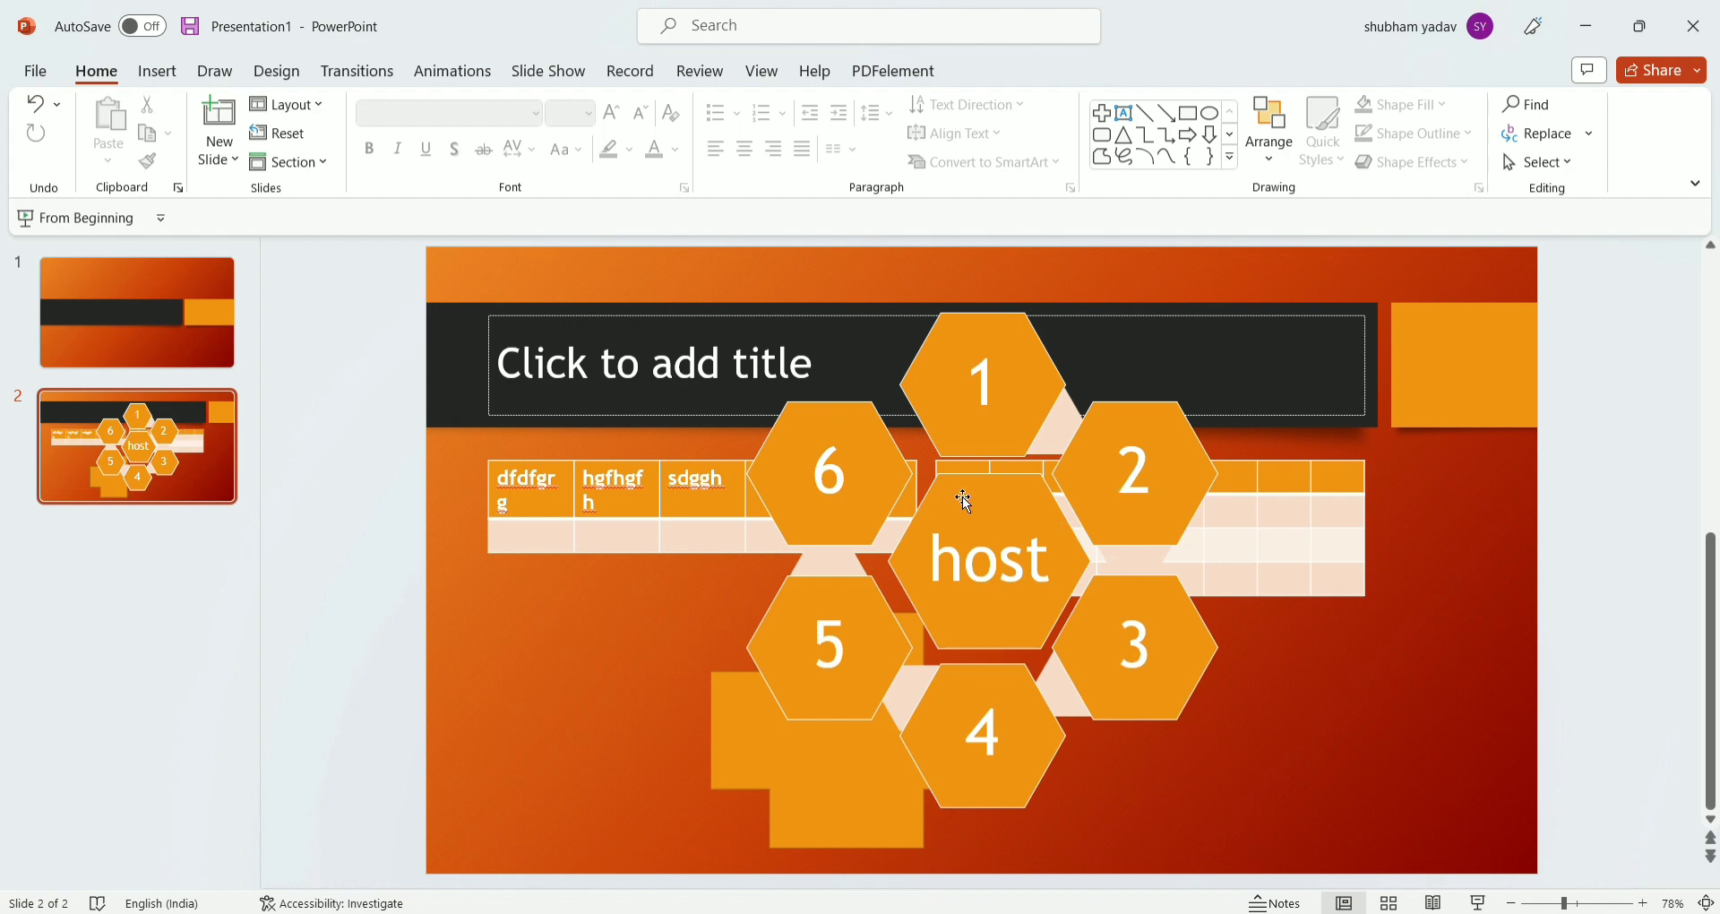
# Scroll up in the slide area back to title slide 1.
pyautogui.click(154, 71)
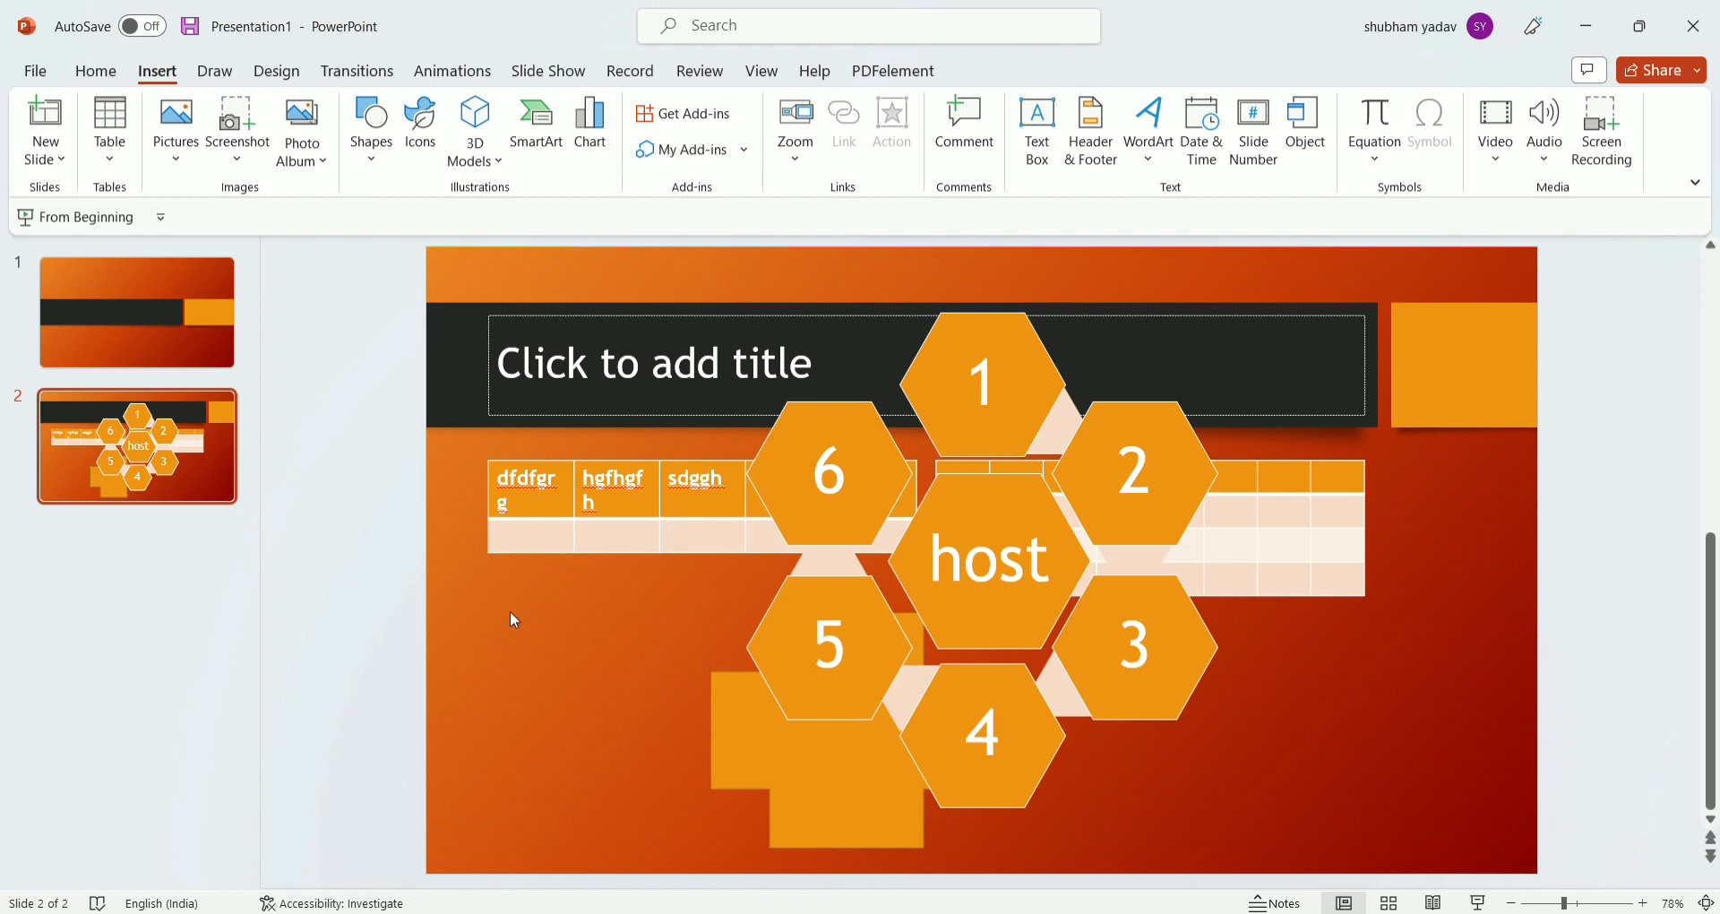
pyautogui.scroll(3, 509, 613)
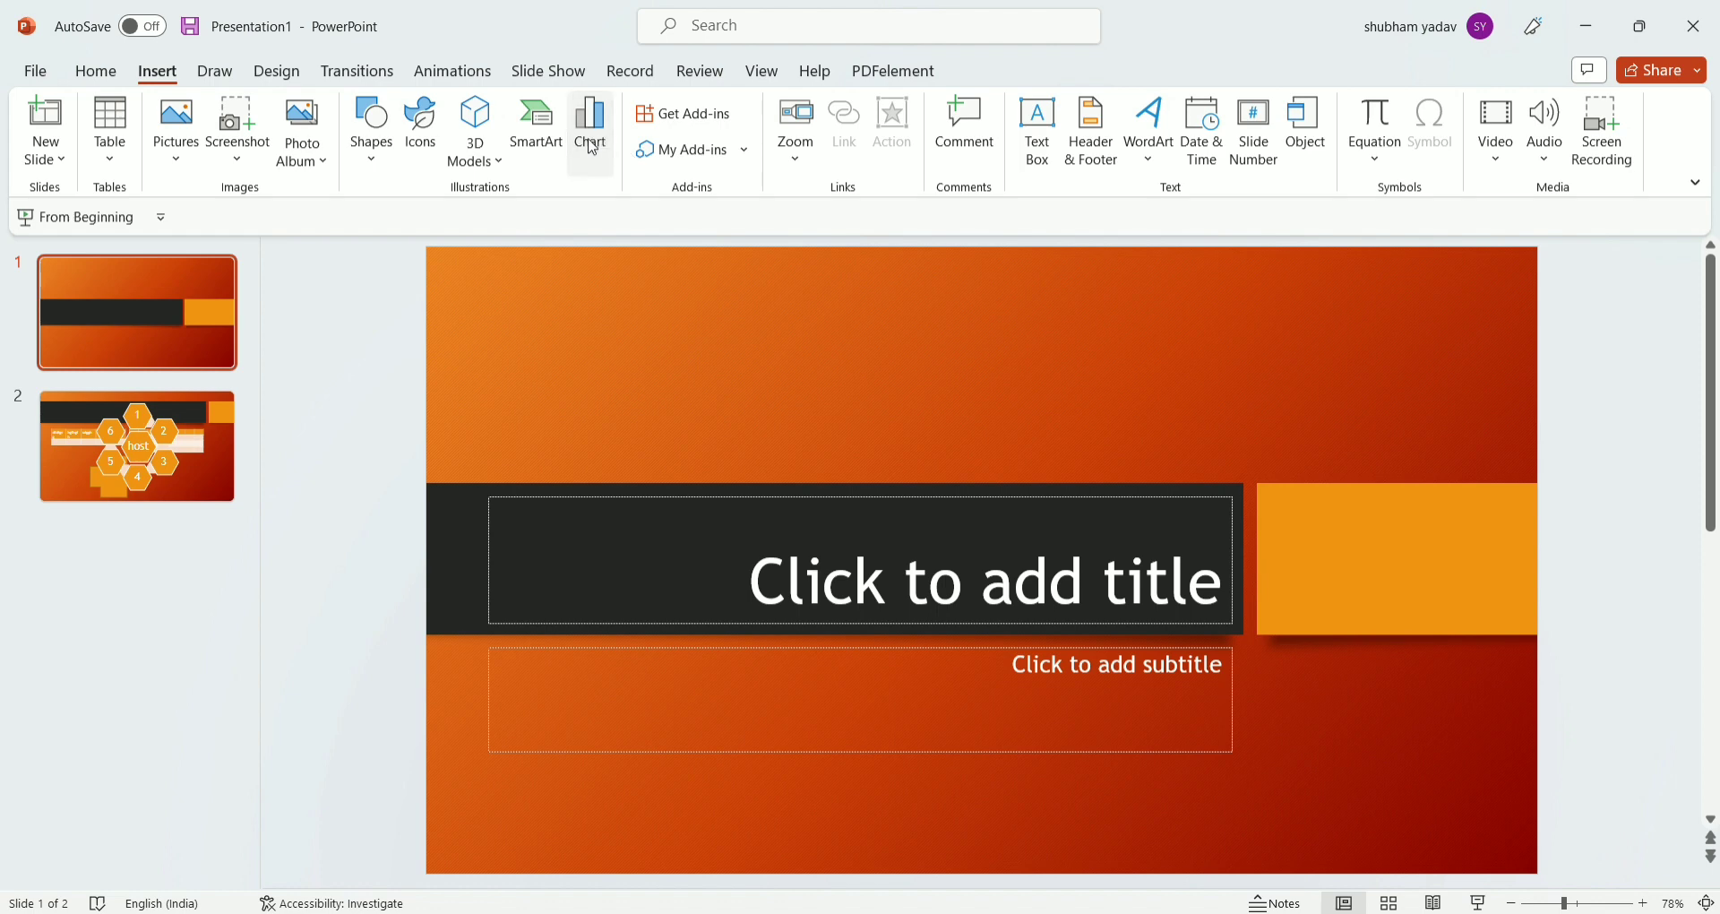
pyautogui.click(593, 149)
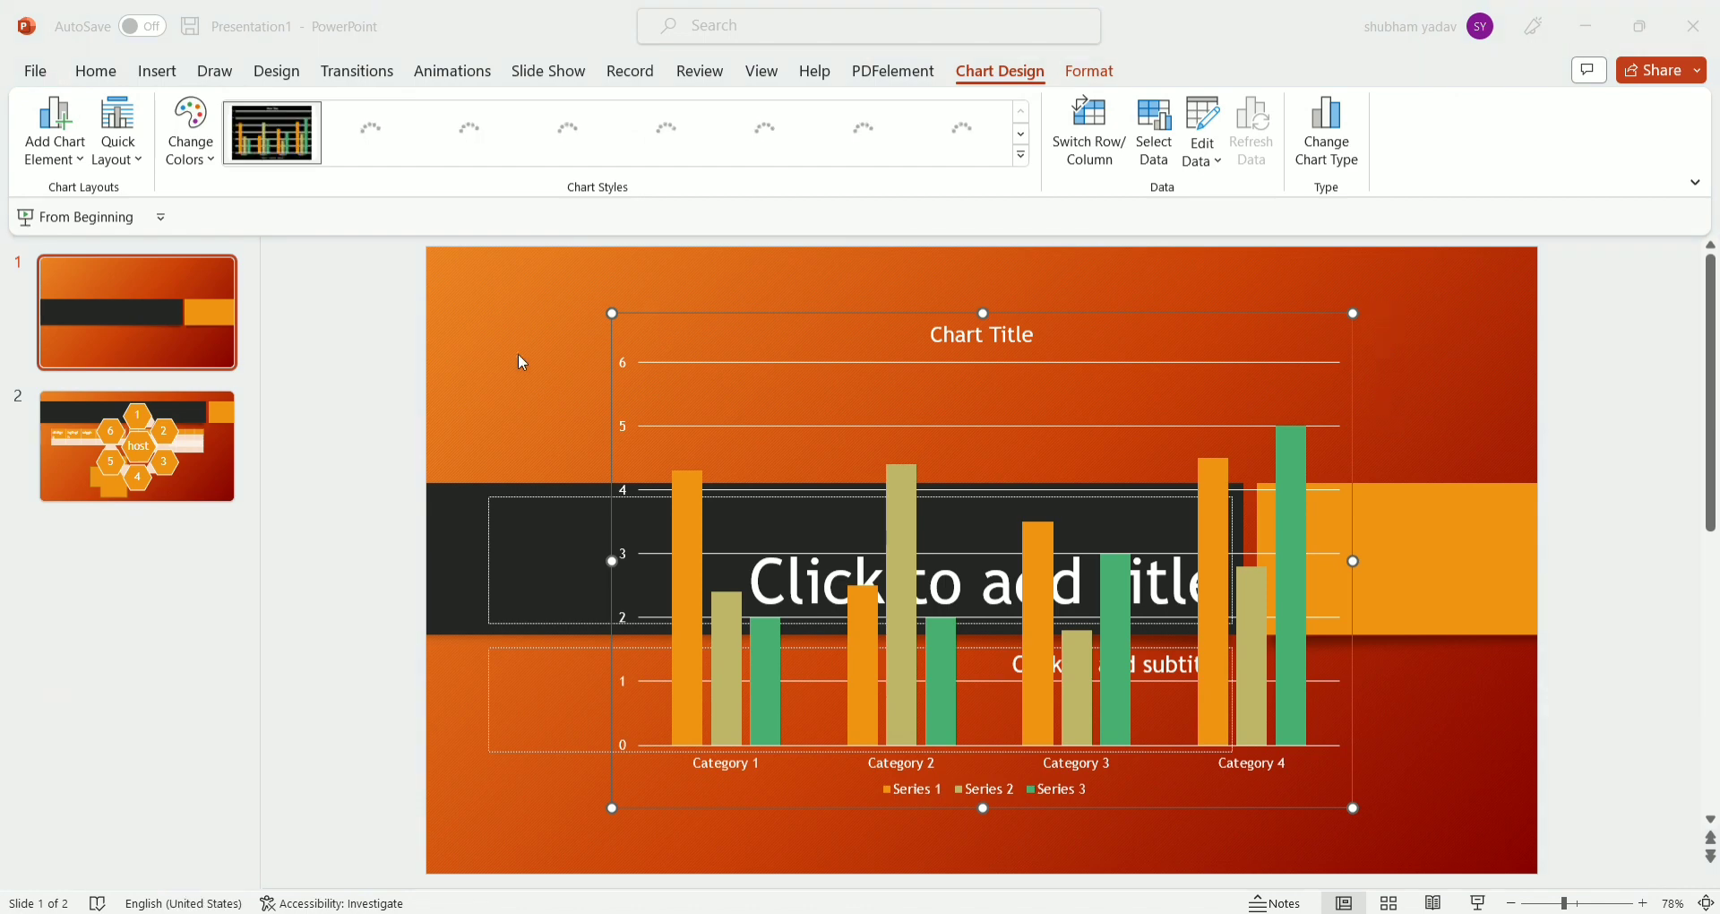
pyautogui.click(529, 336)
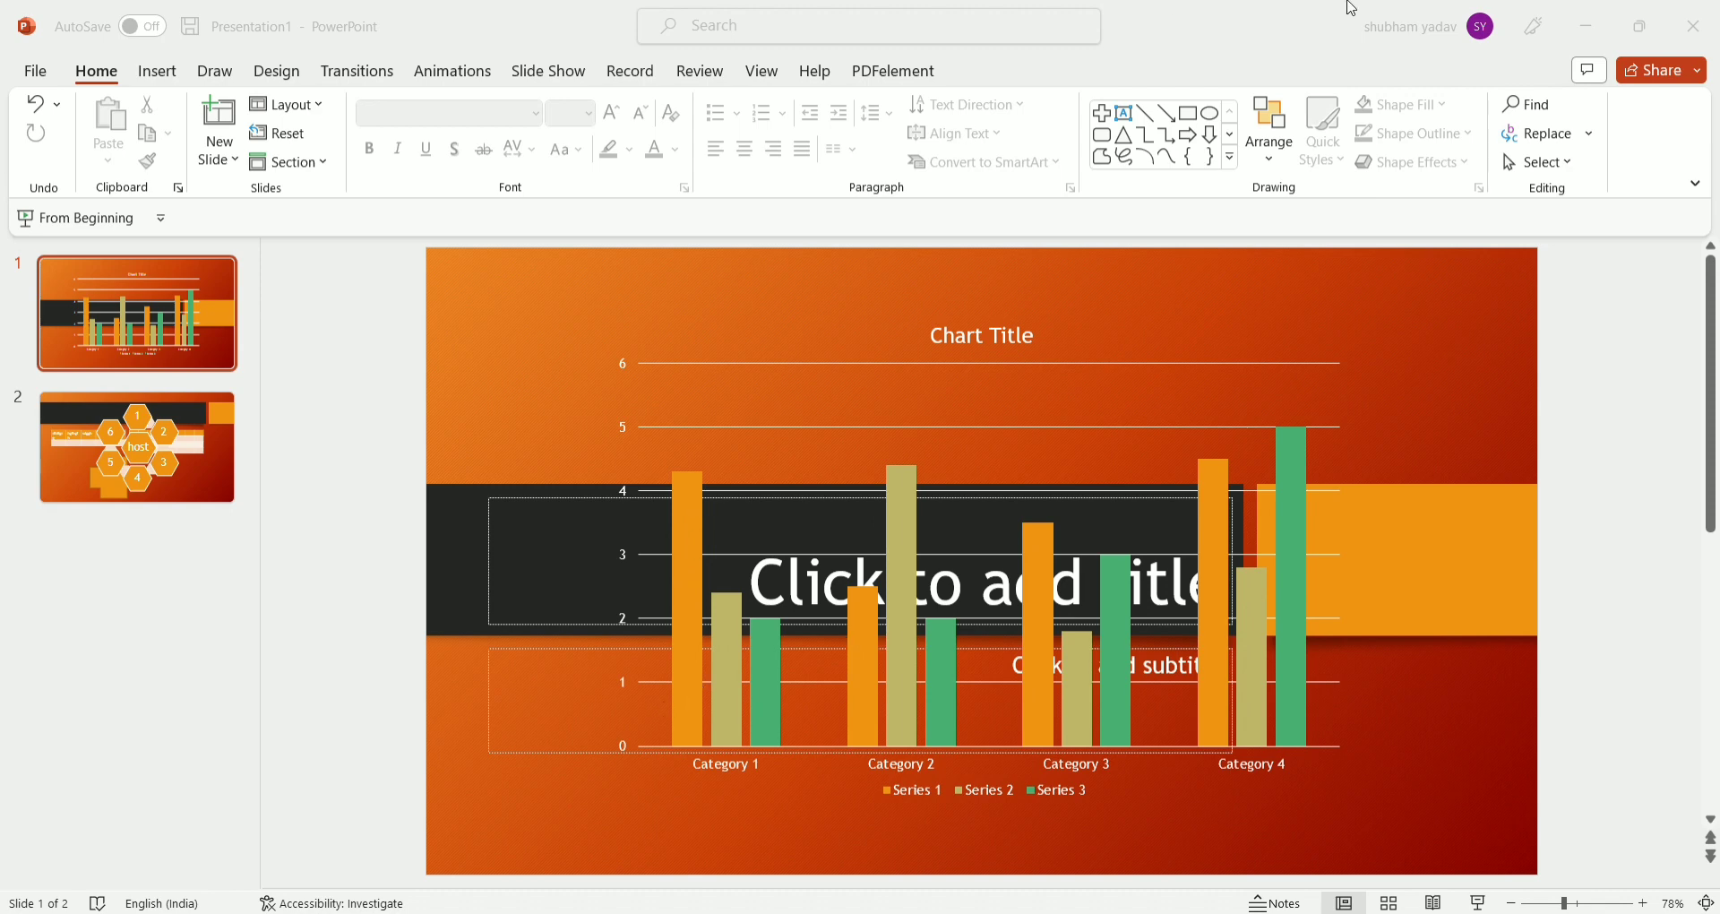
pyautogui.click(1325, 103)
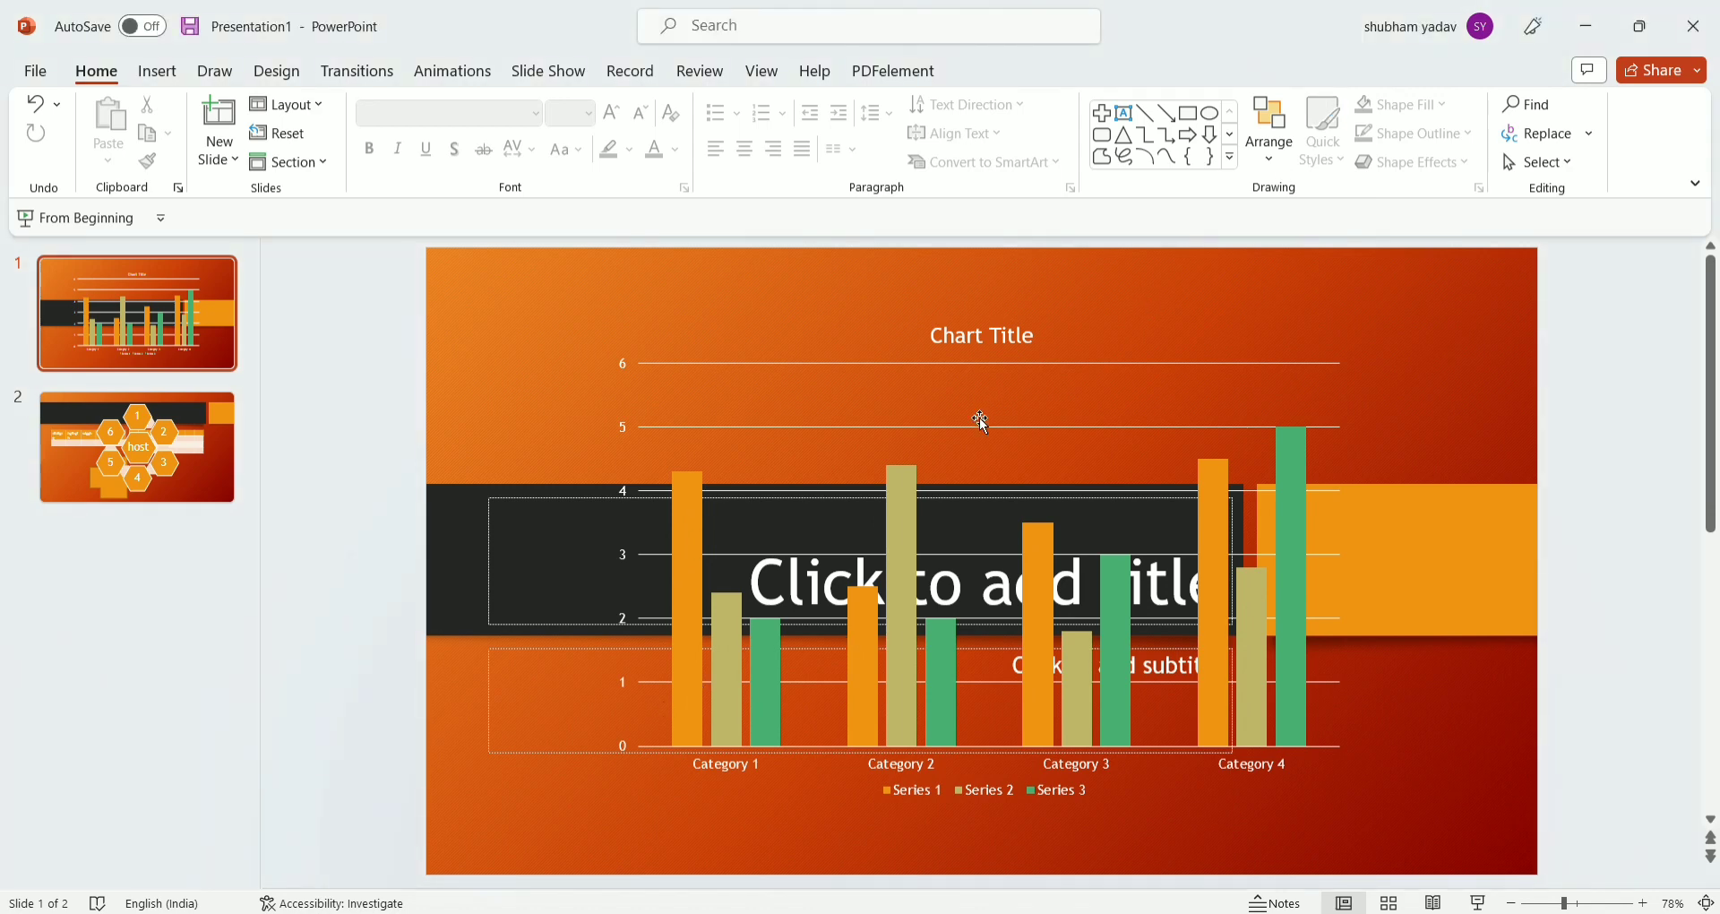
pyautogui.hotkey('ctrl', 'z')
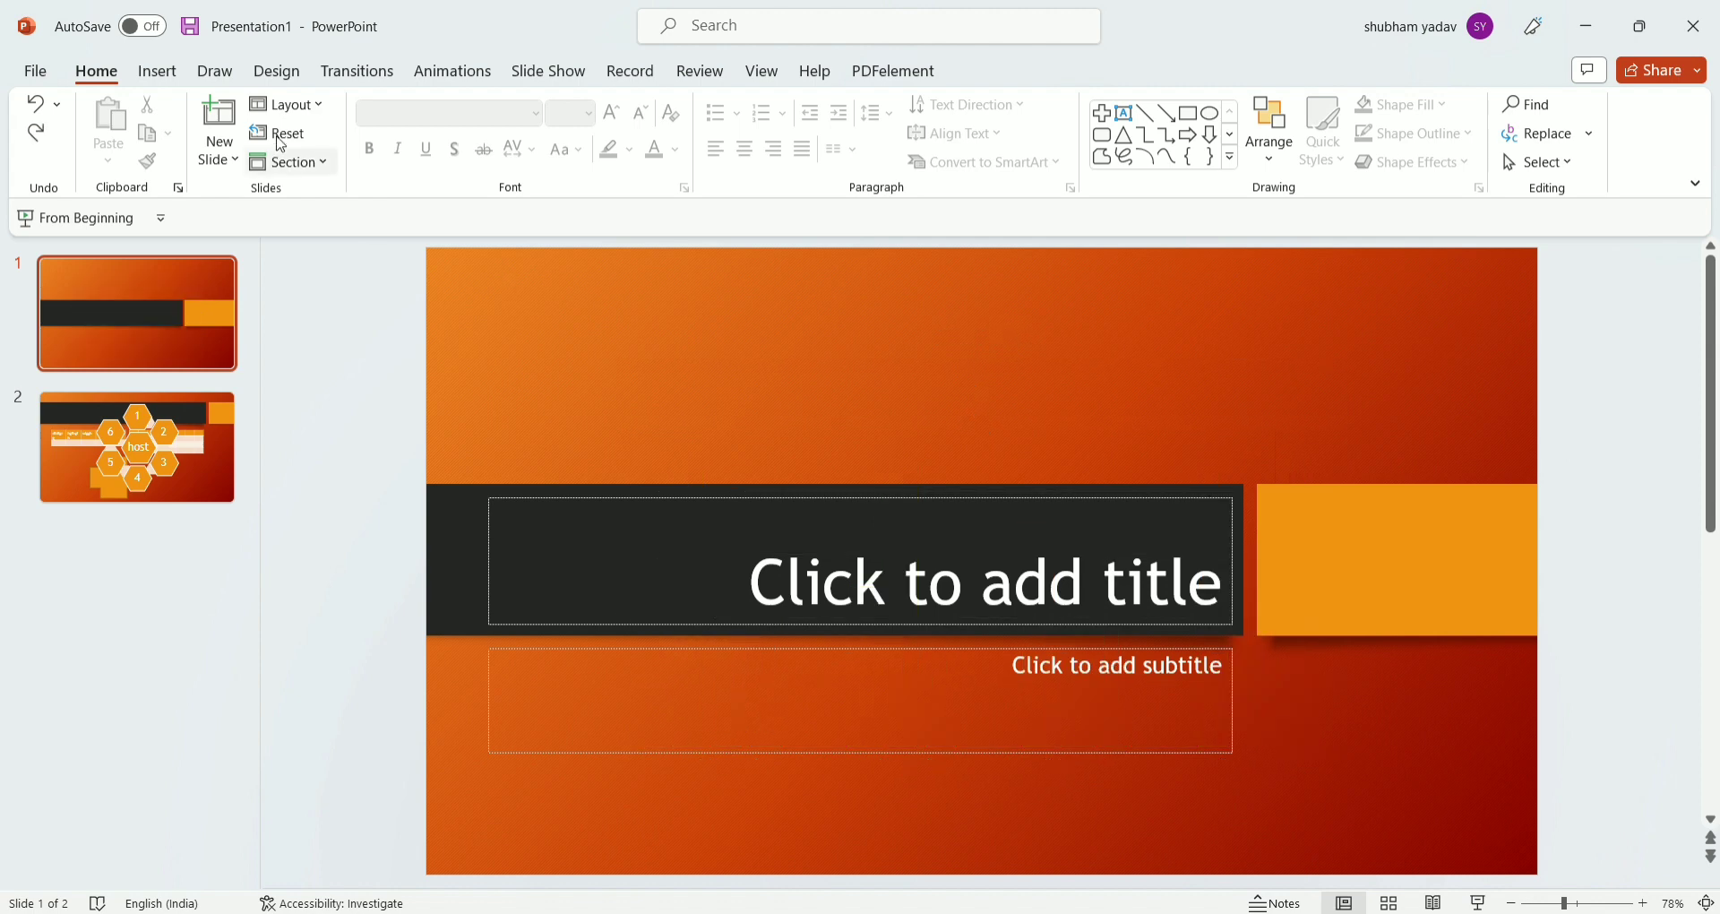
pyautogui.click(158, 70)
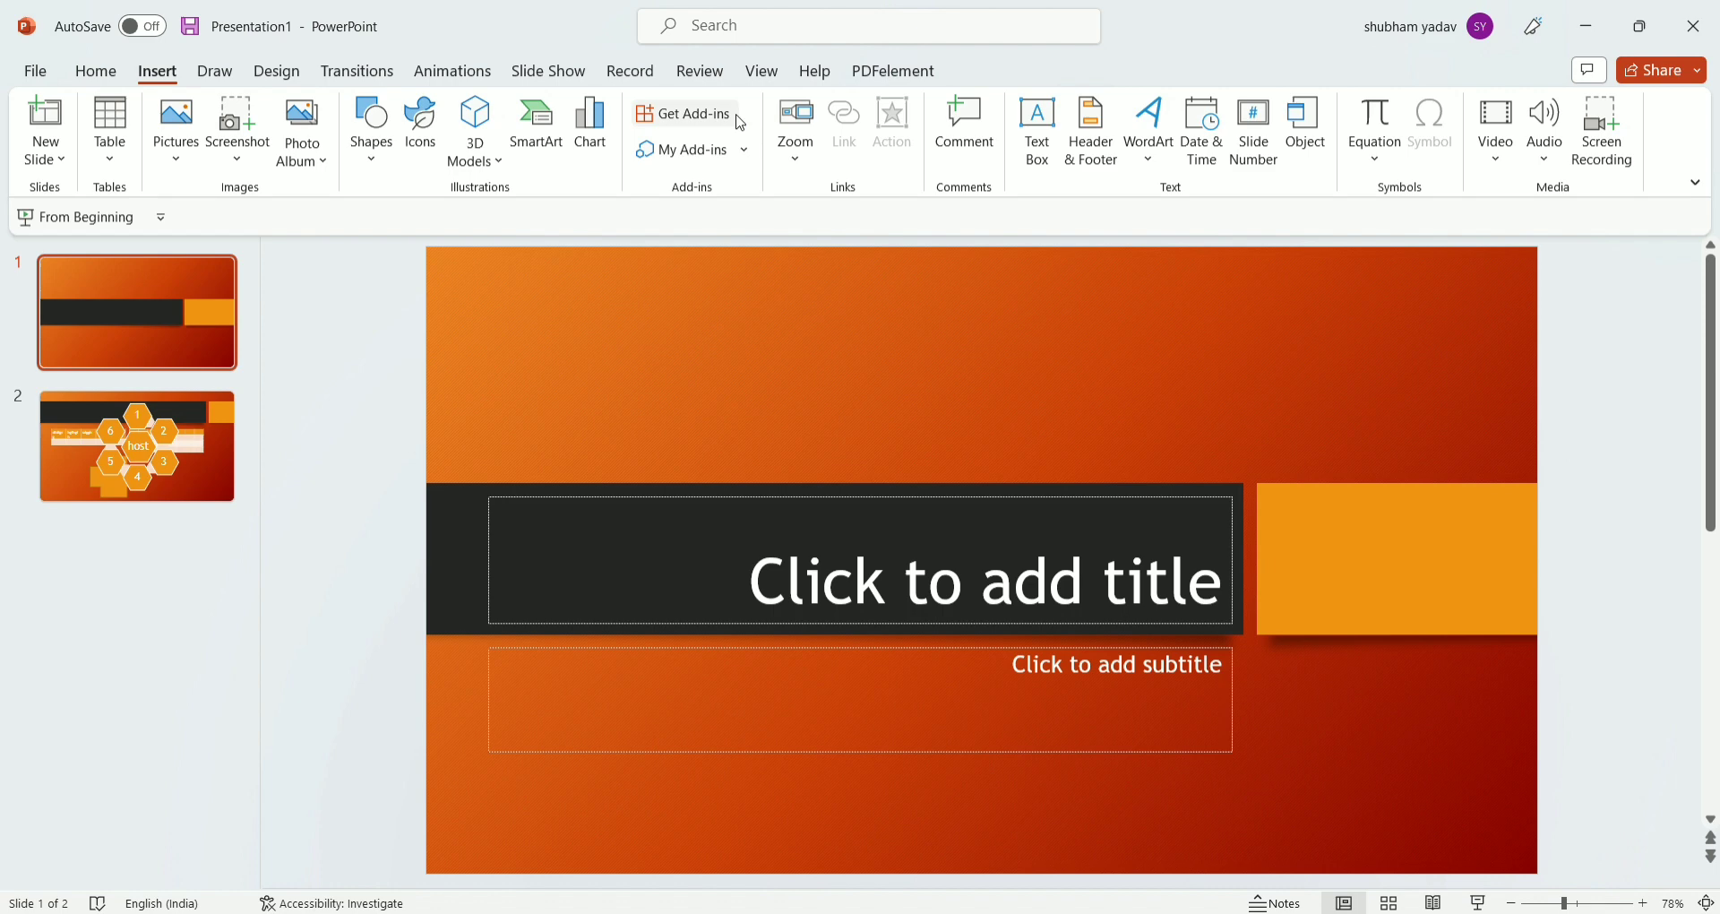
pyautogui.hotkey('alt', 'h')
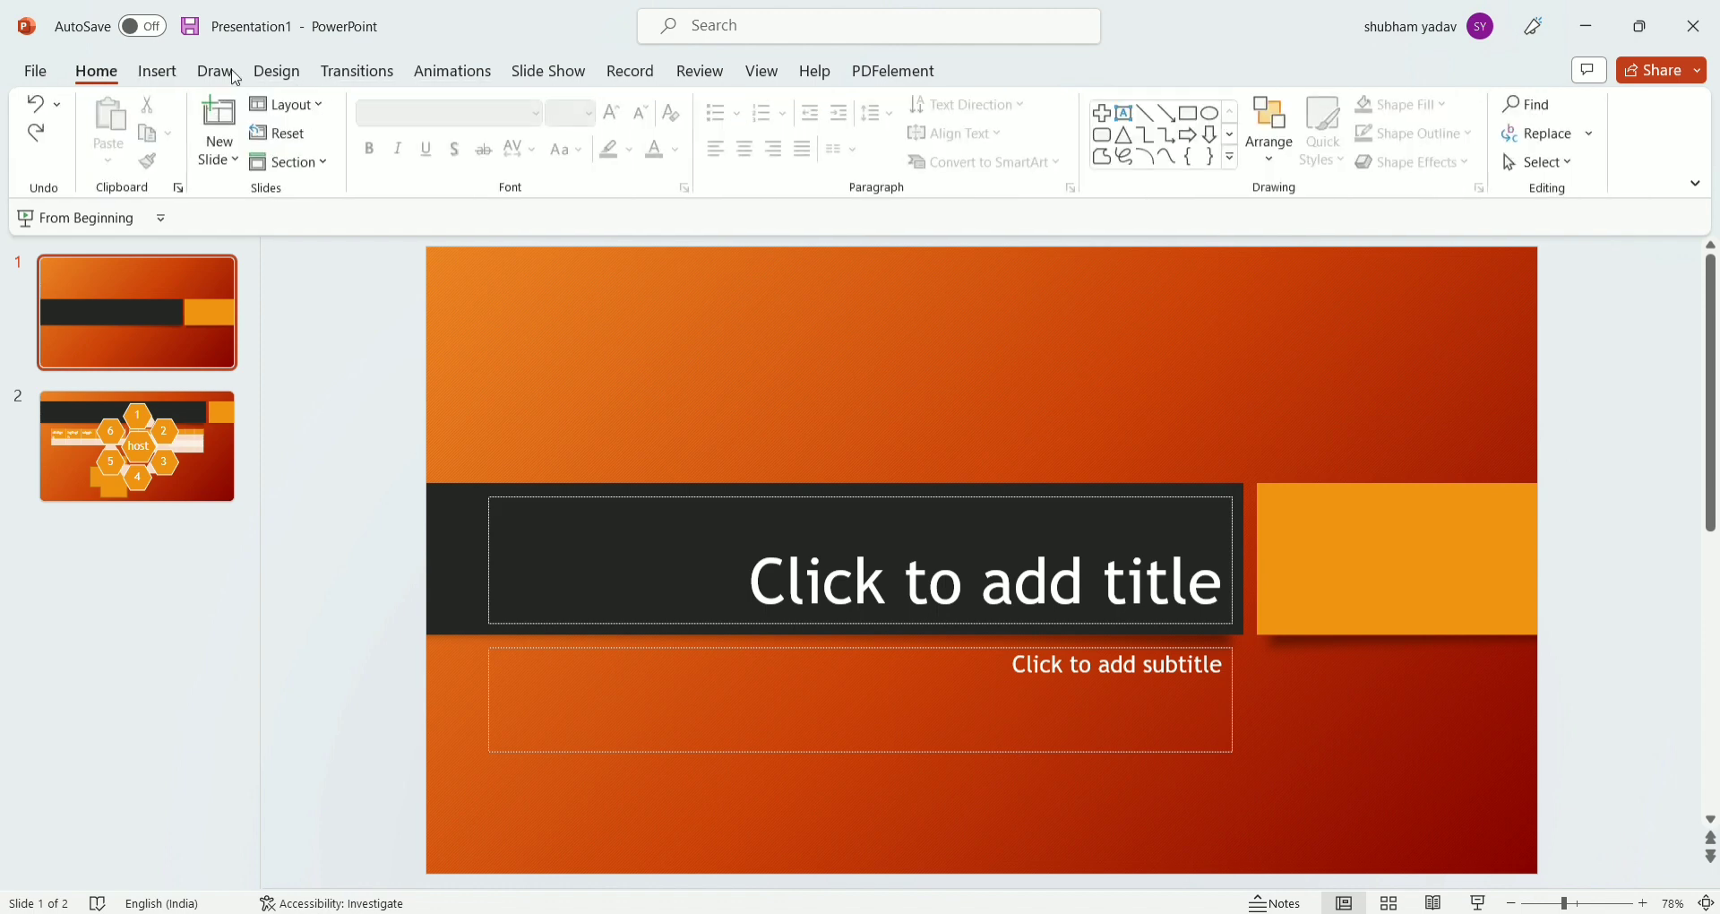
pyautogui.click(160, 72)
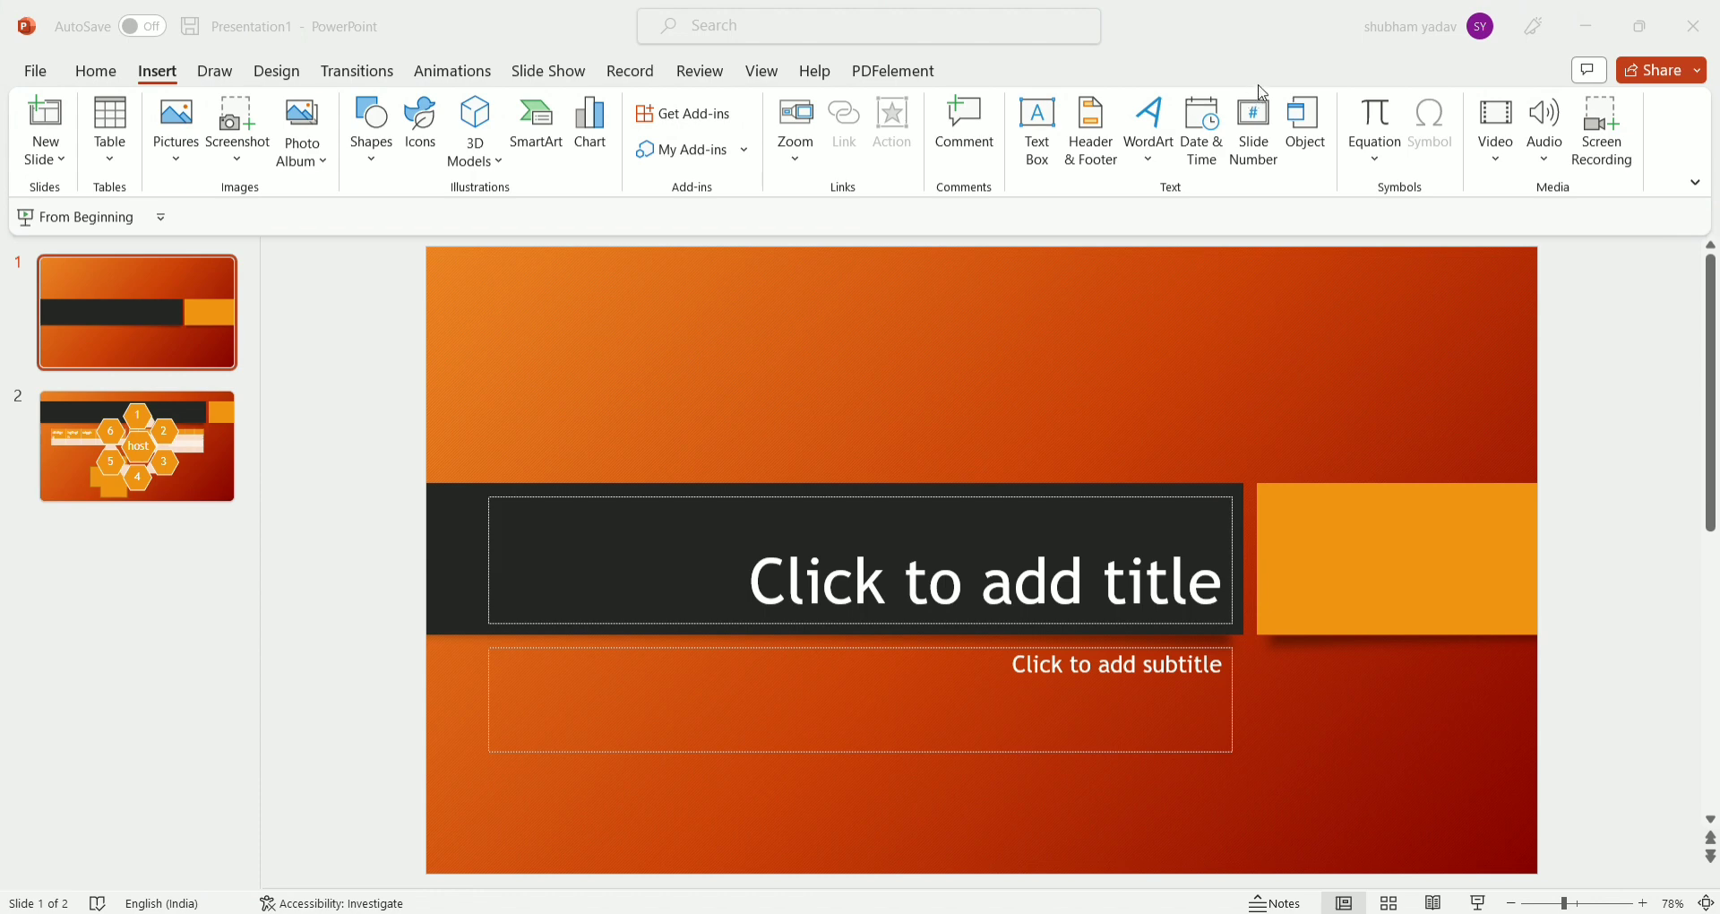
pyautogui.click(1253, 86)
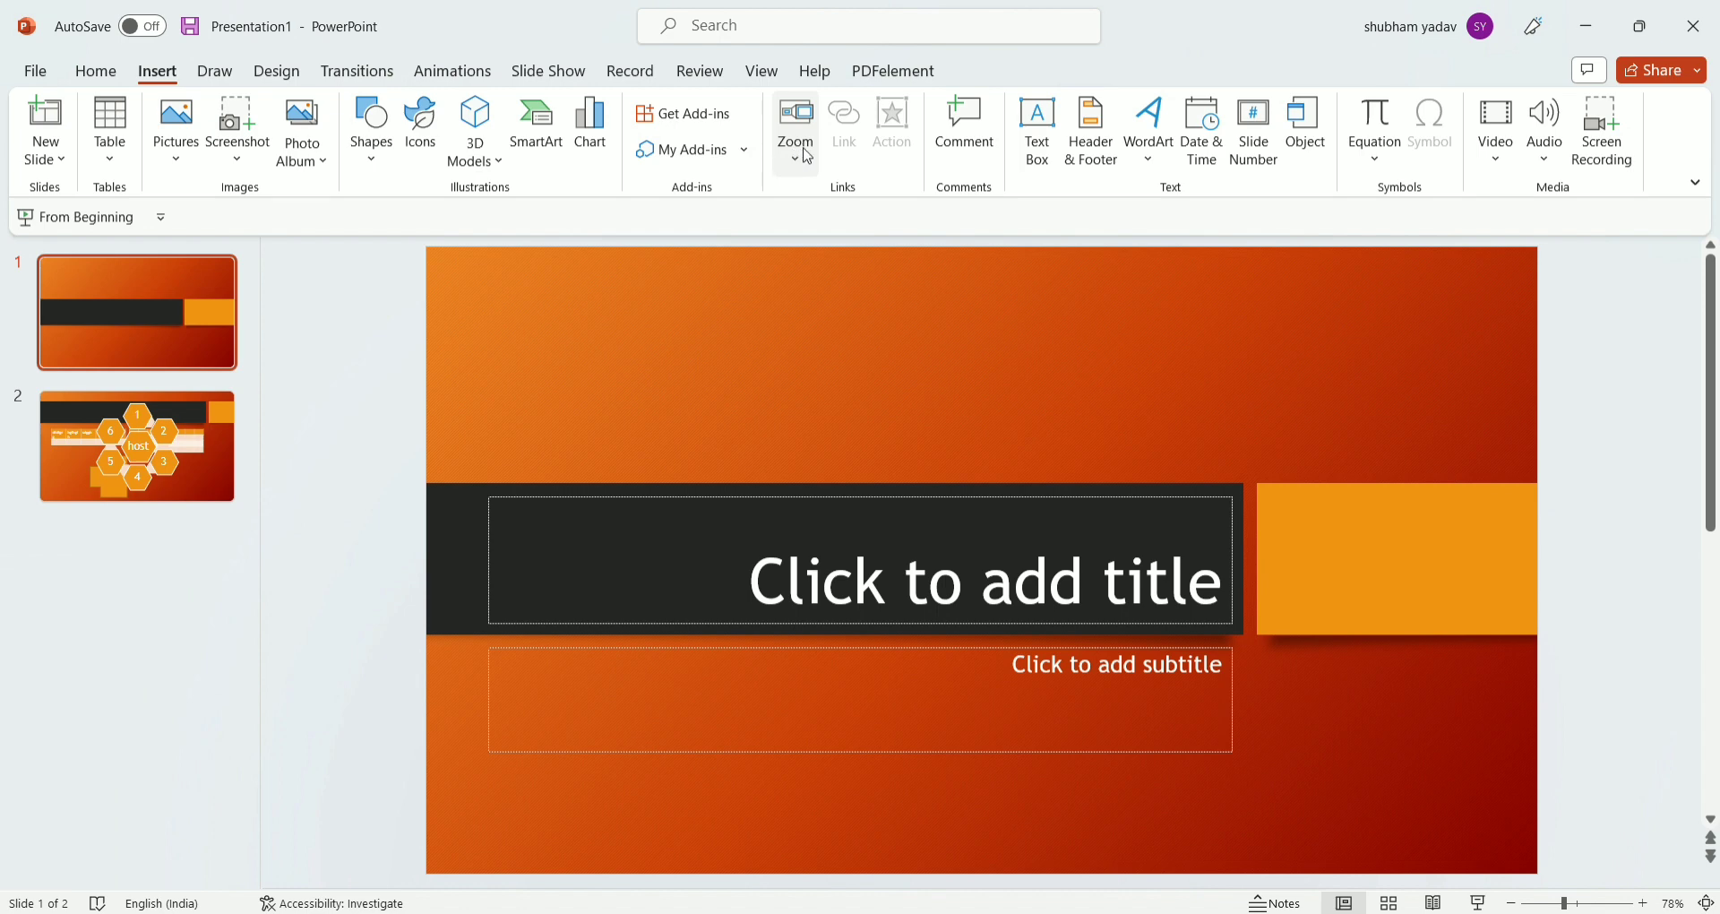
pyautogui.click(819, 157)
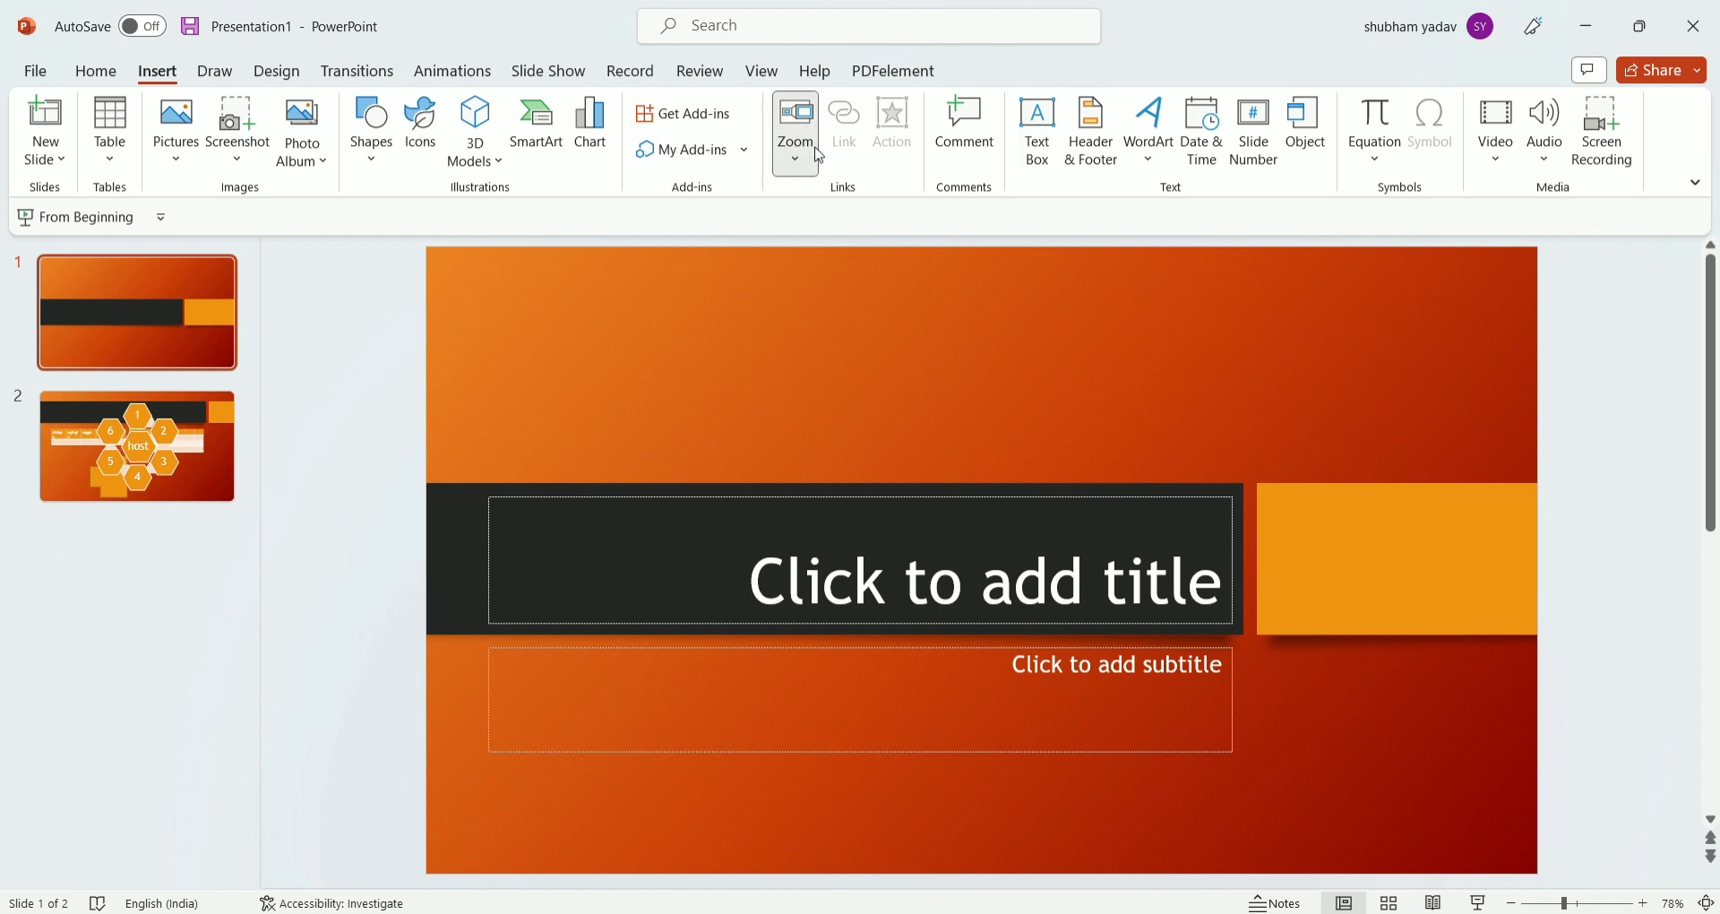
pyautogui.click(835, 204)
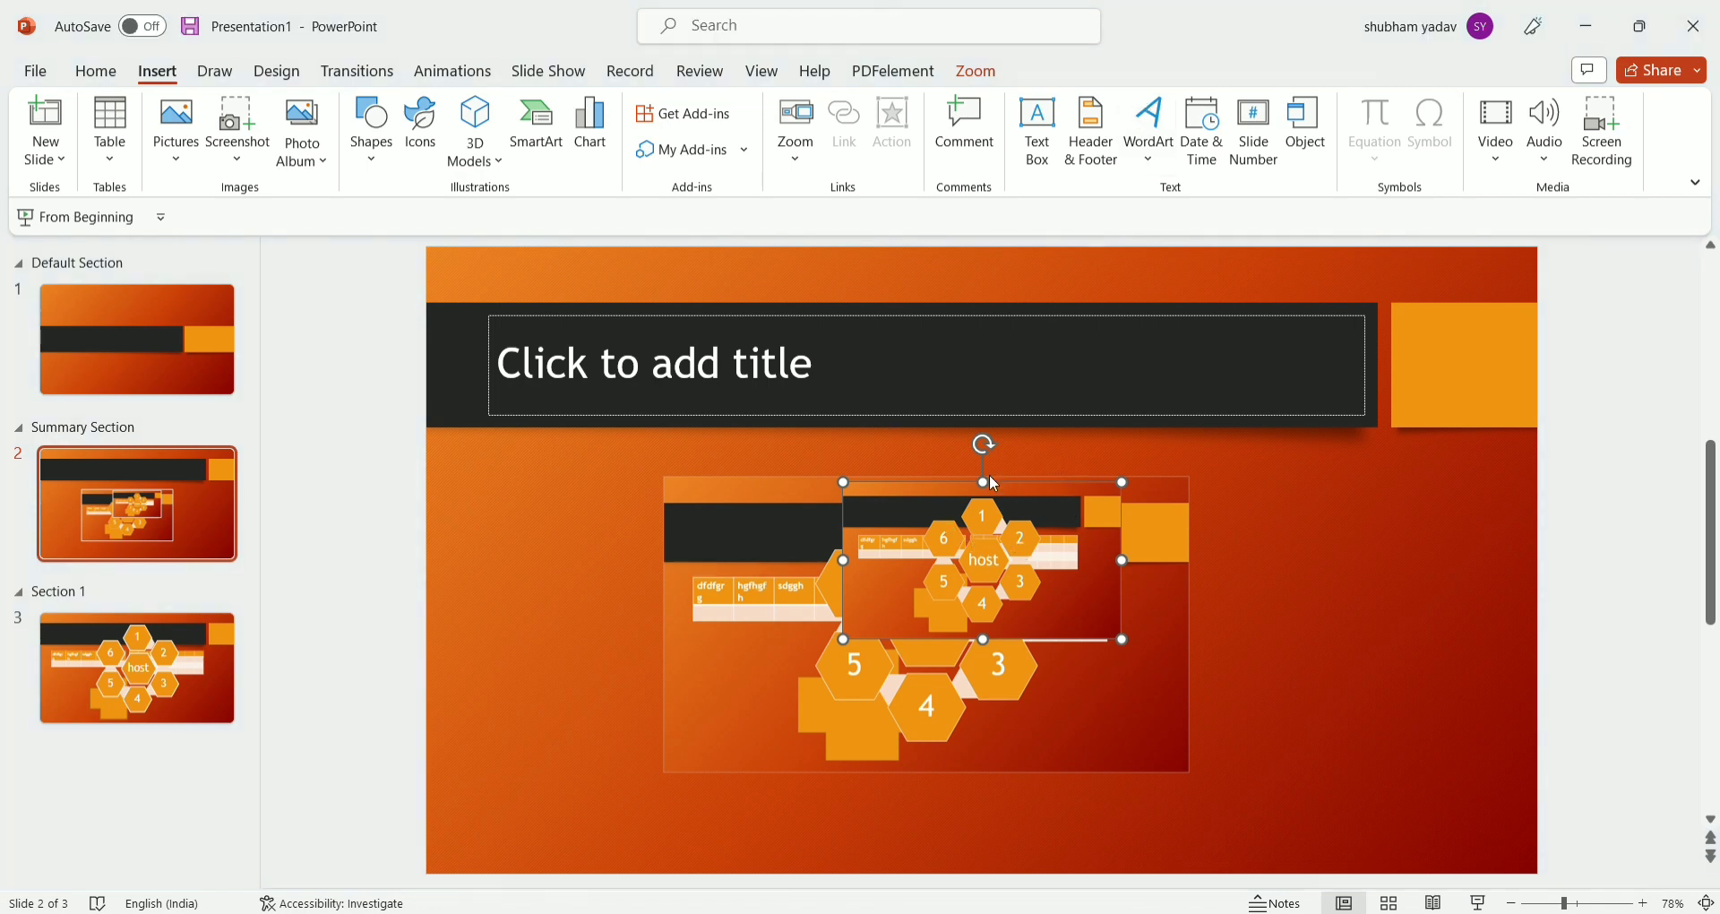
pyautogui.hotkey('ctrl', 'z')
pyautogui.hotkey('ctrl', 'z')
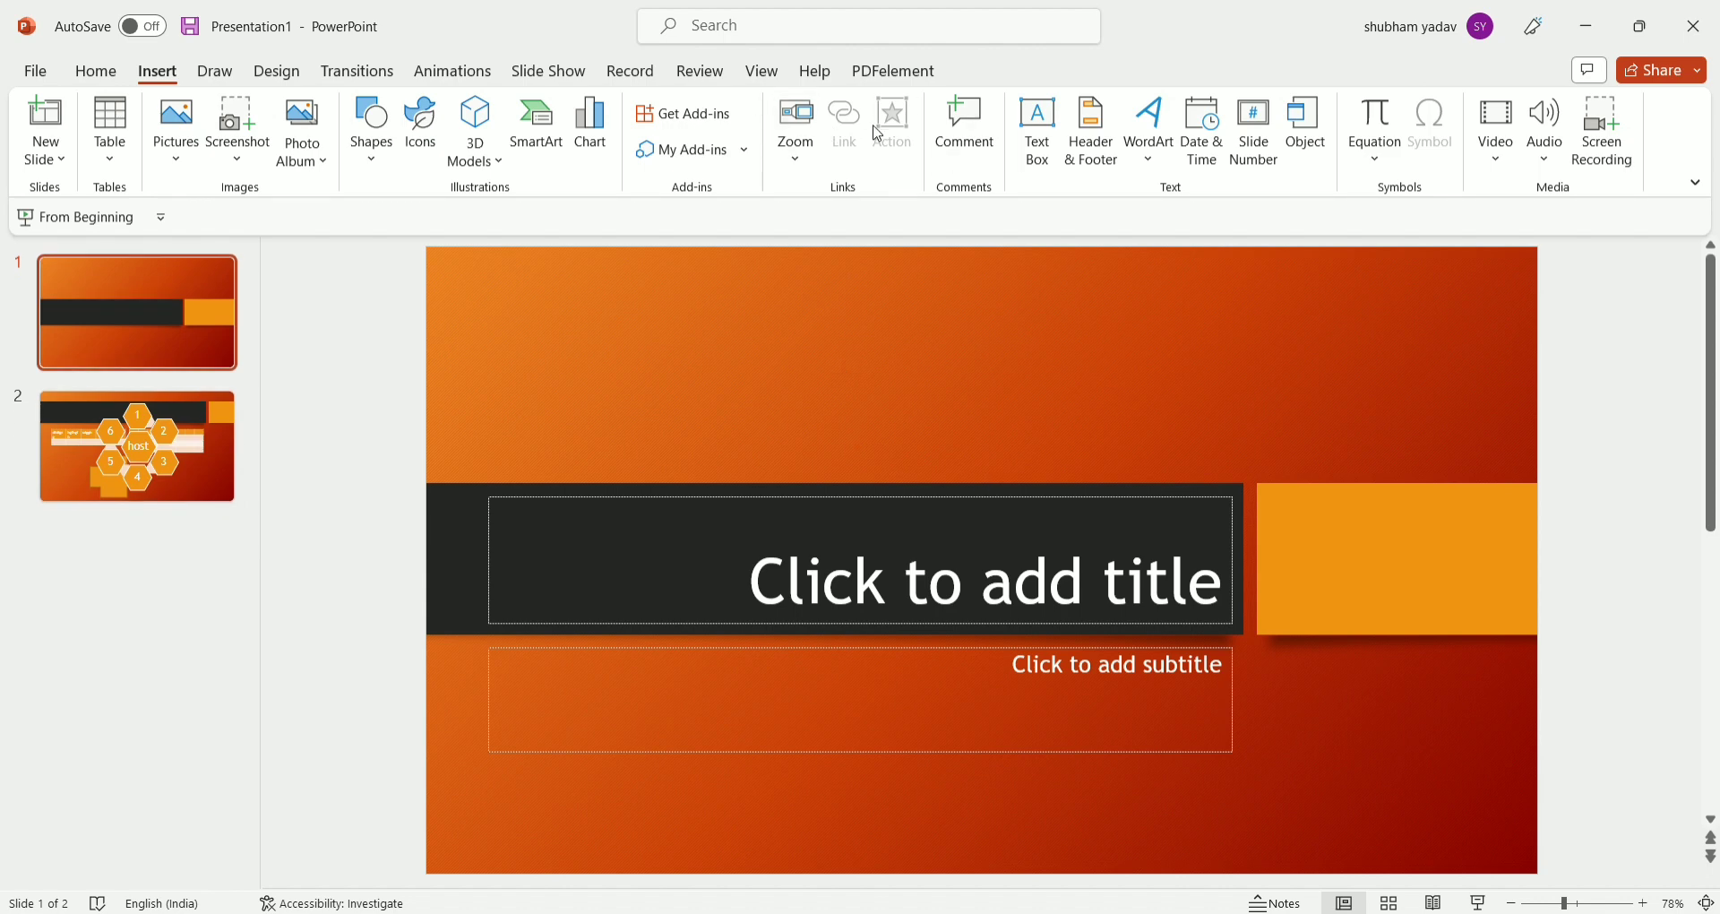
pyautogui.click(836, 578)
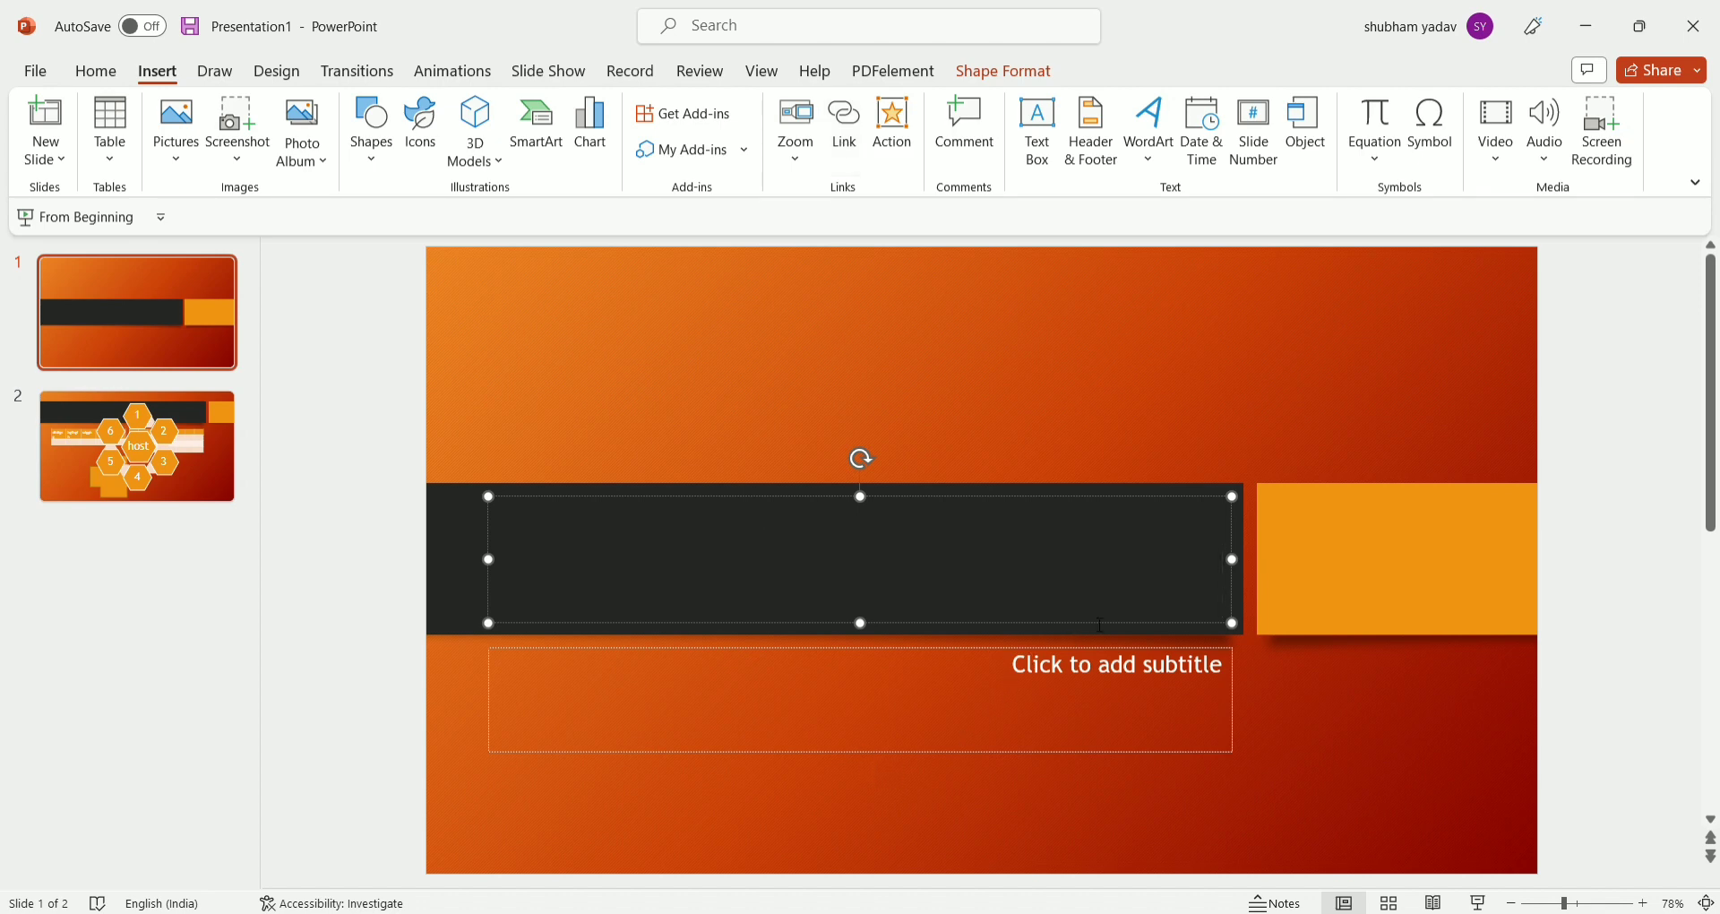
pyautogui.click(883, 136)
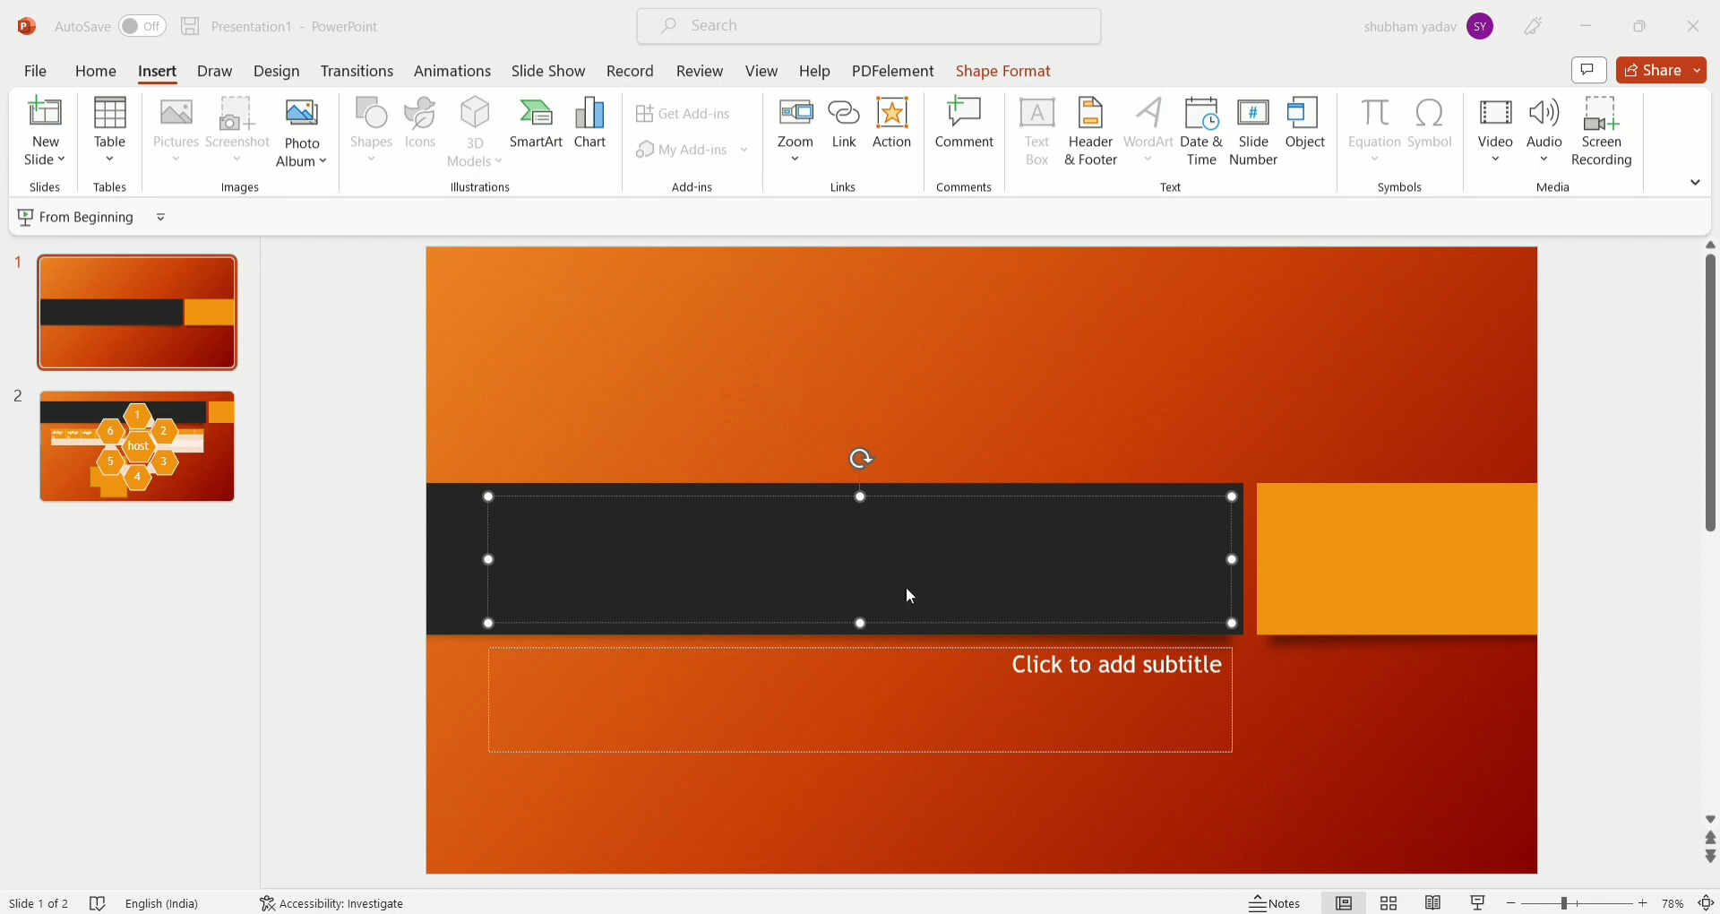
pyautogui.click(1013, 672)
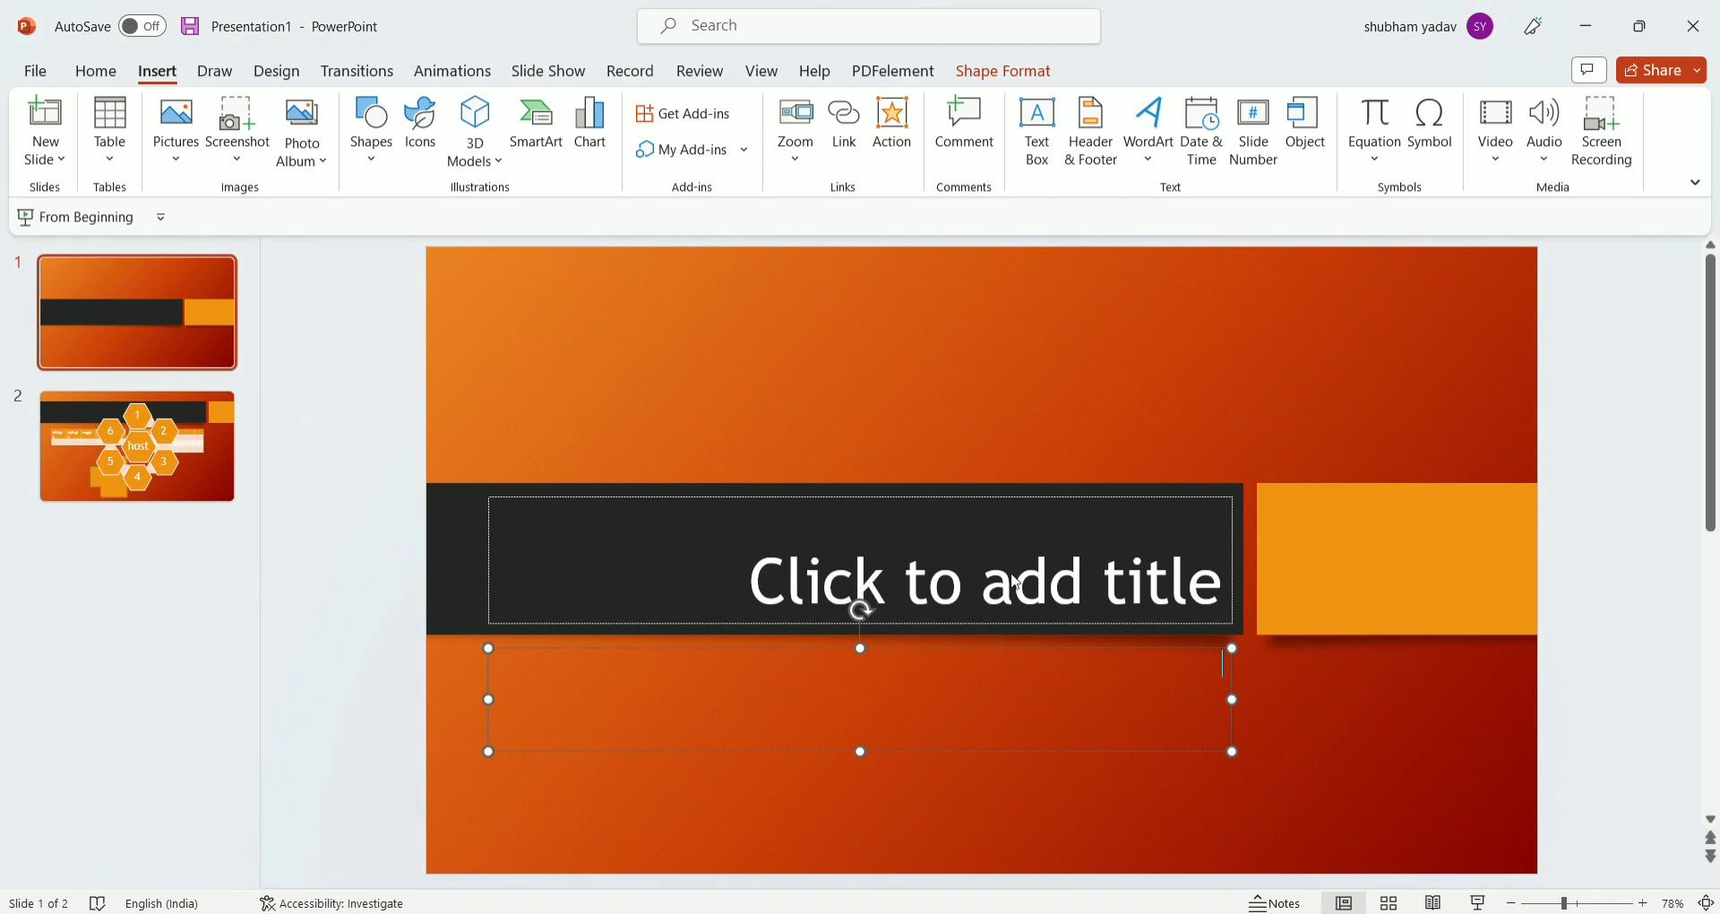
pyautogui.click(994, 158)
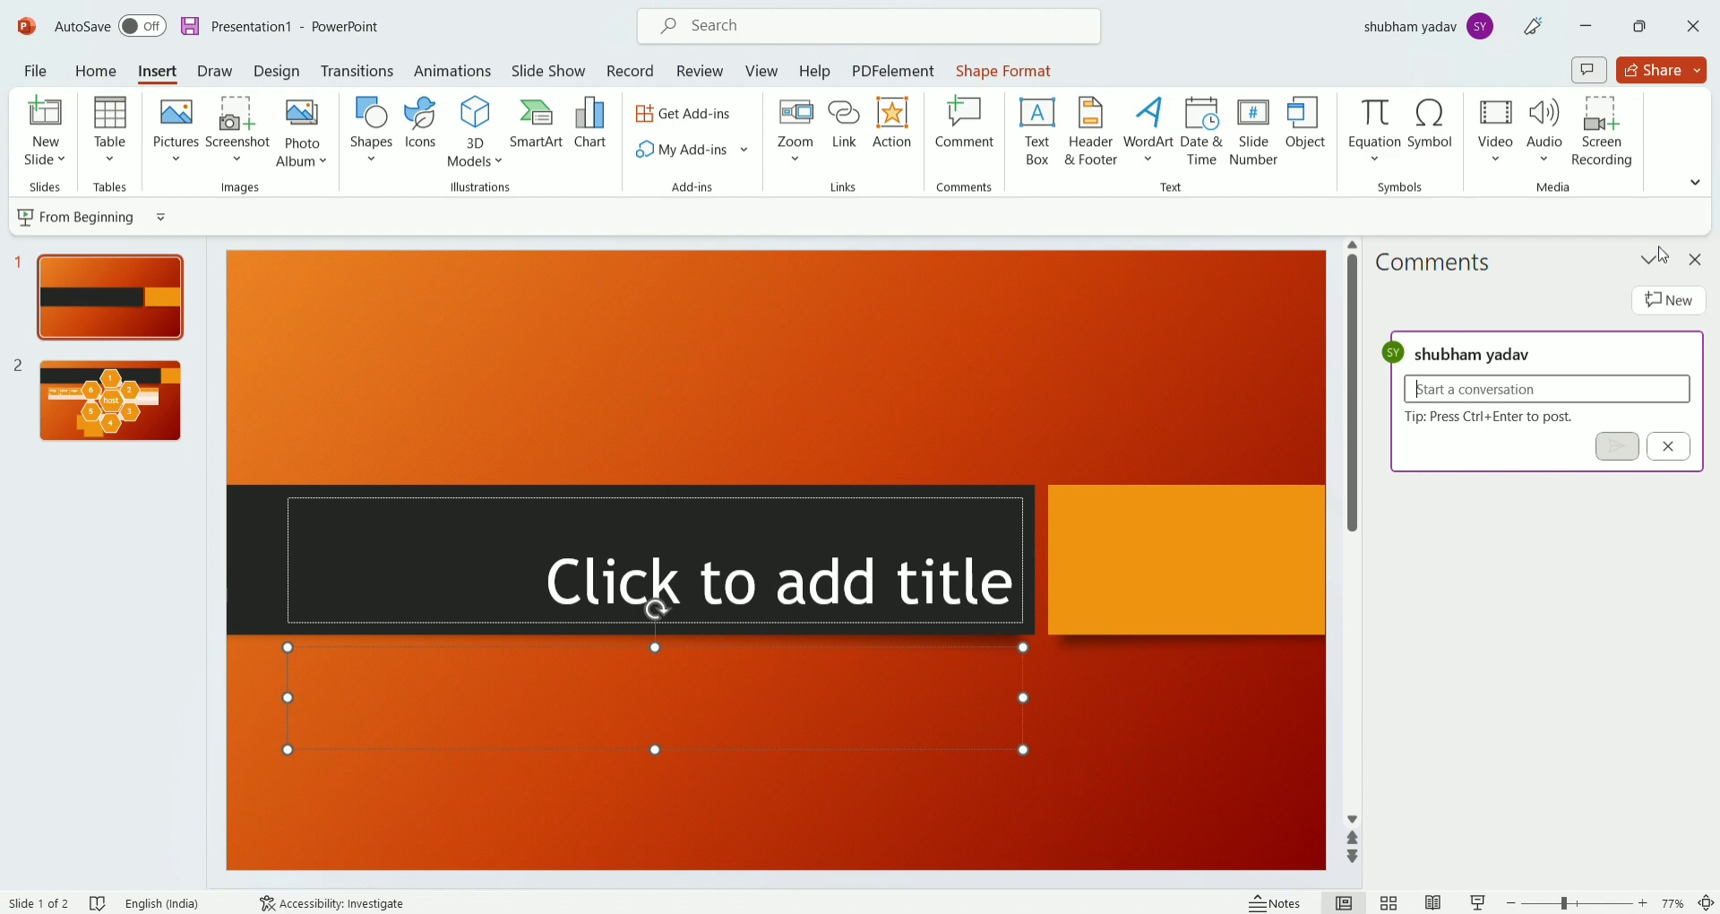
pyautogui.click(1690, 261)
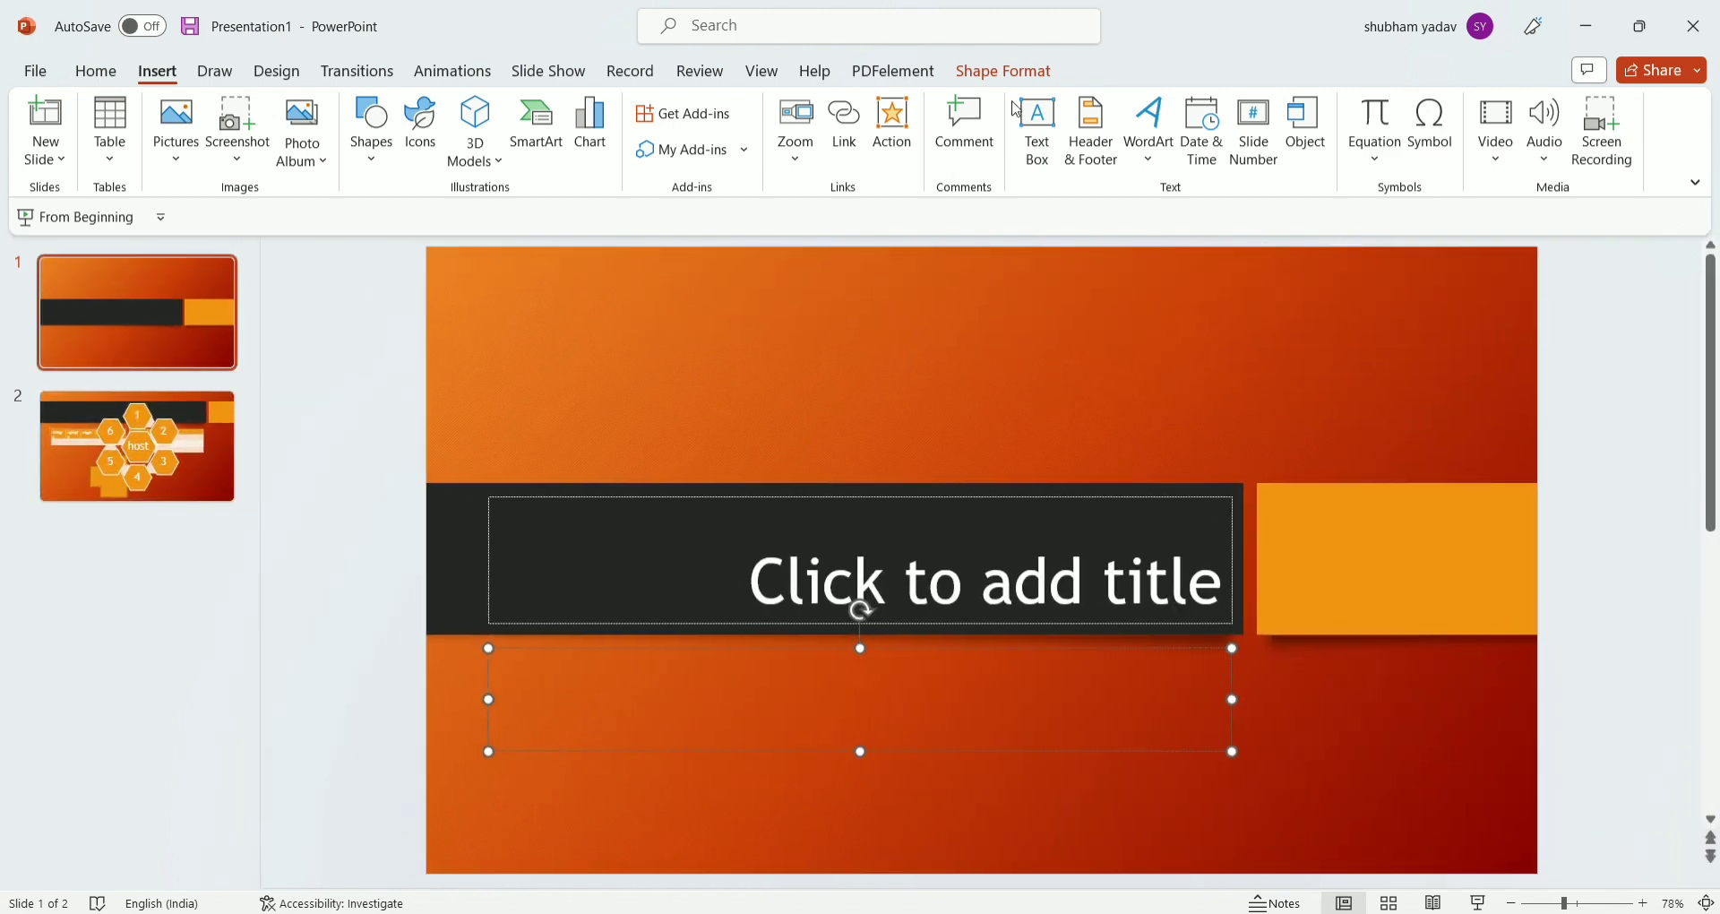
# Draw an empty text box at the top of slide 1 and nudge it lower.
pyautogui.click(1061, 160)
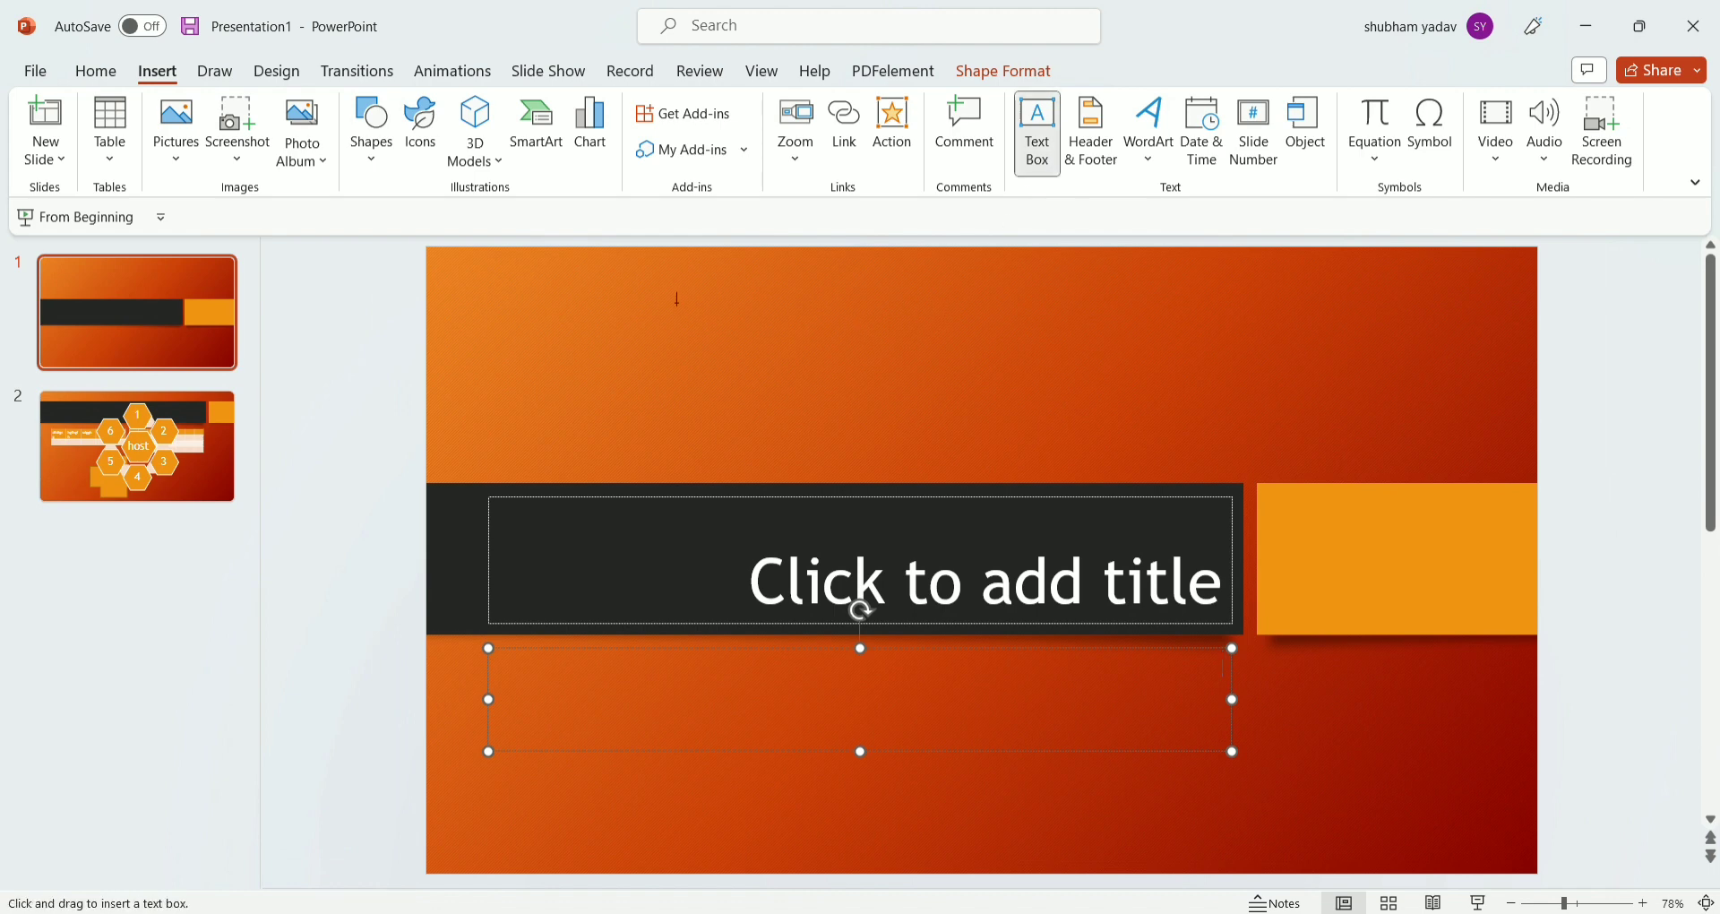
pyautogui.moveTo(661, 277); pyautogui.dragTo(1166, 443)
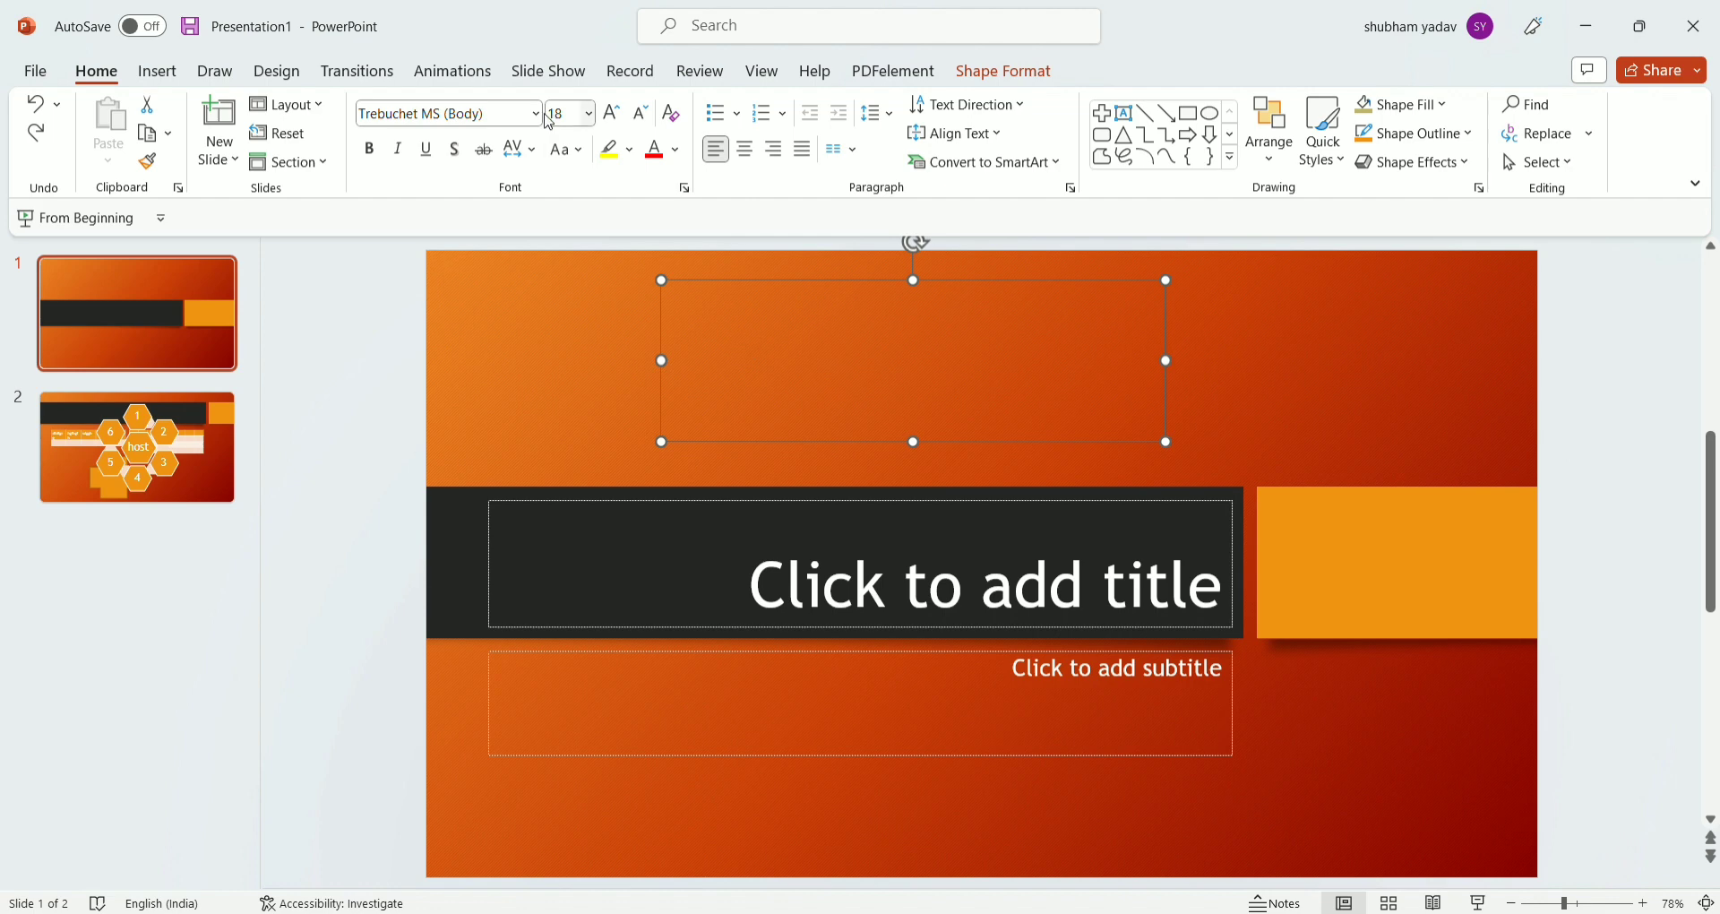
pyautogui.click(157, 71)
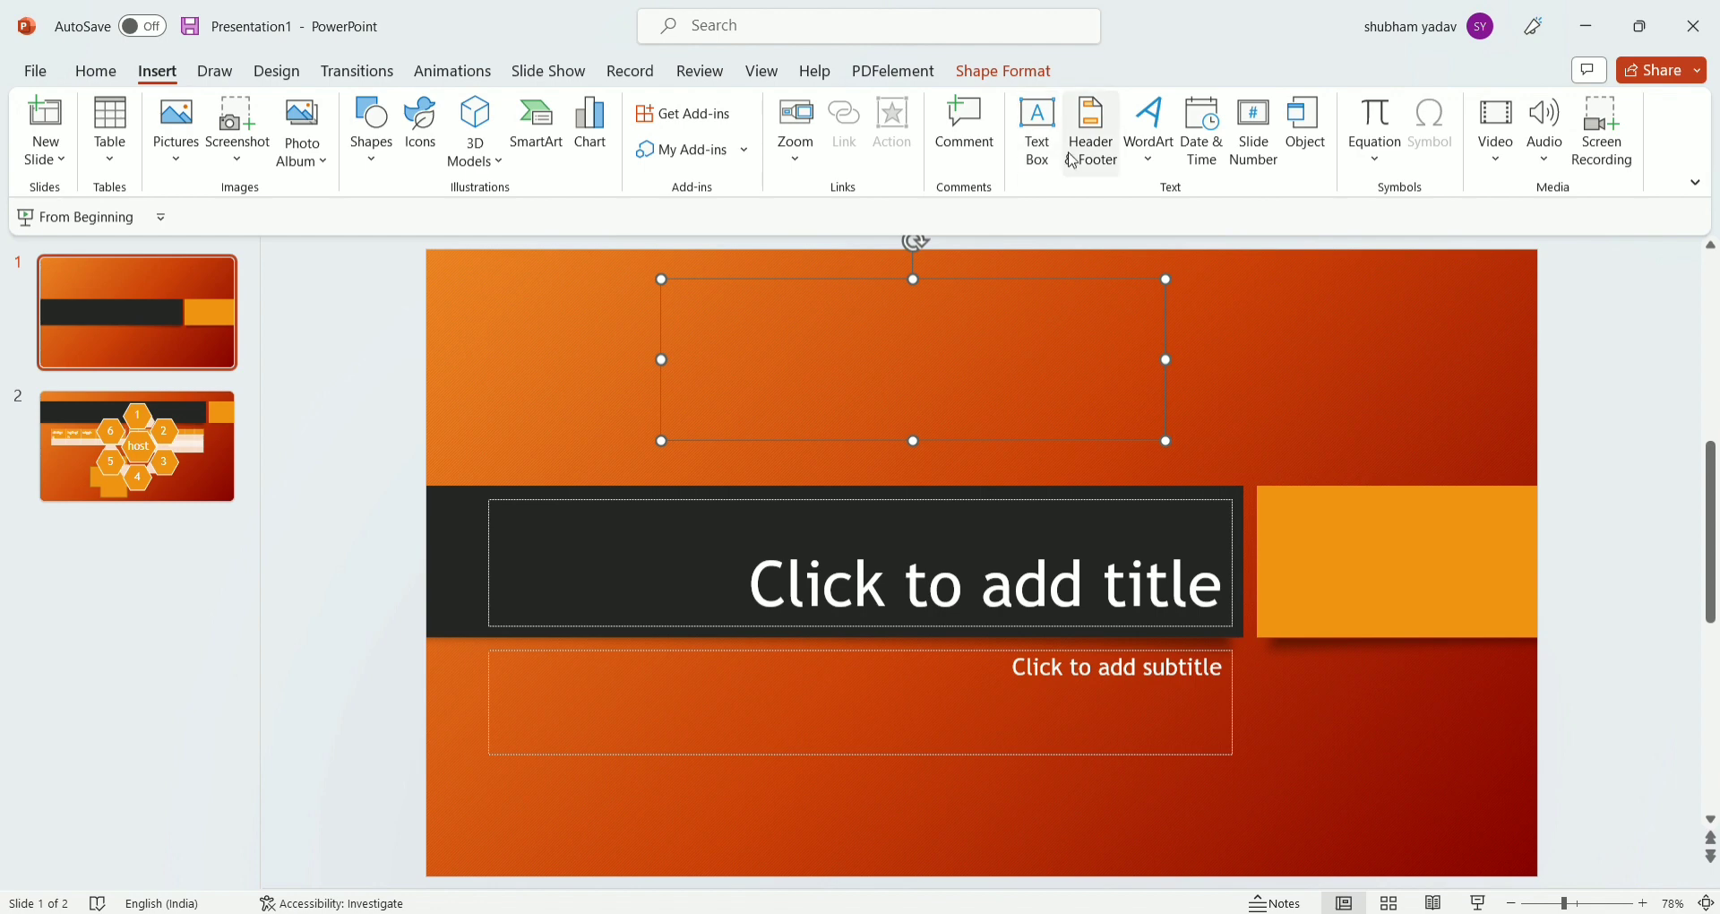
pyautogui.click(1109, 177)
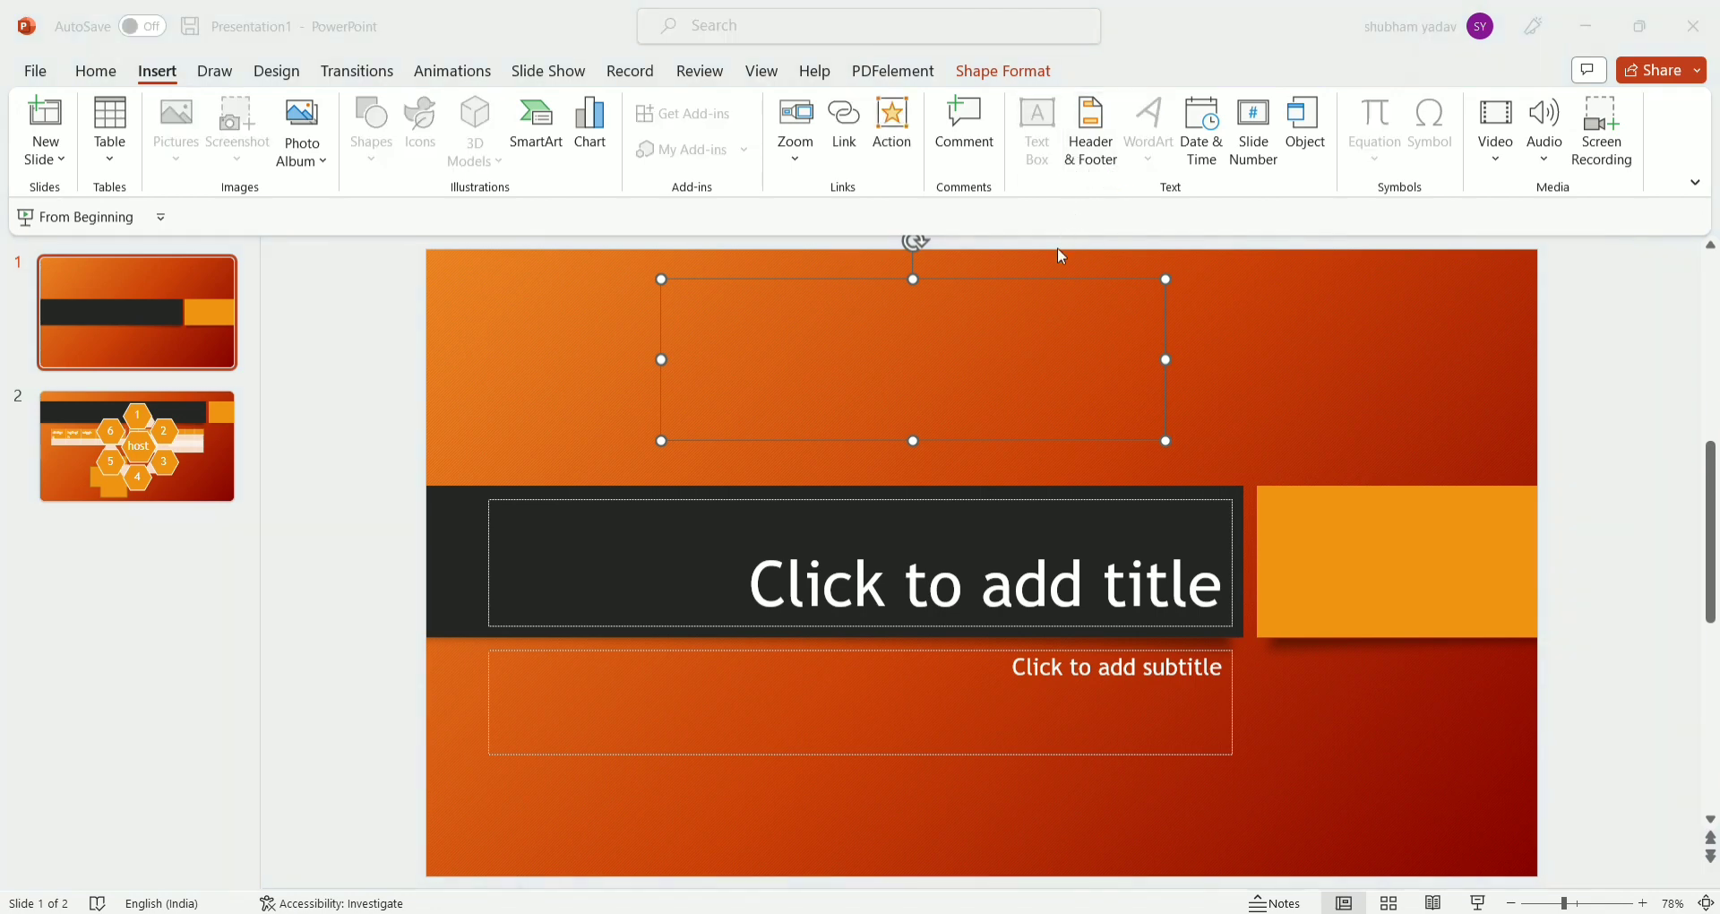
pyautogui.click(1010, 664)
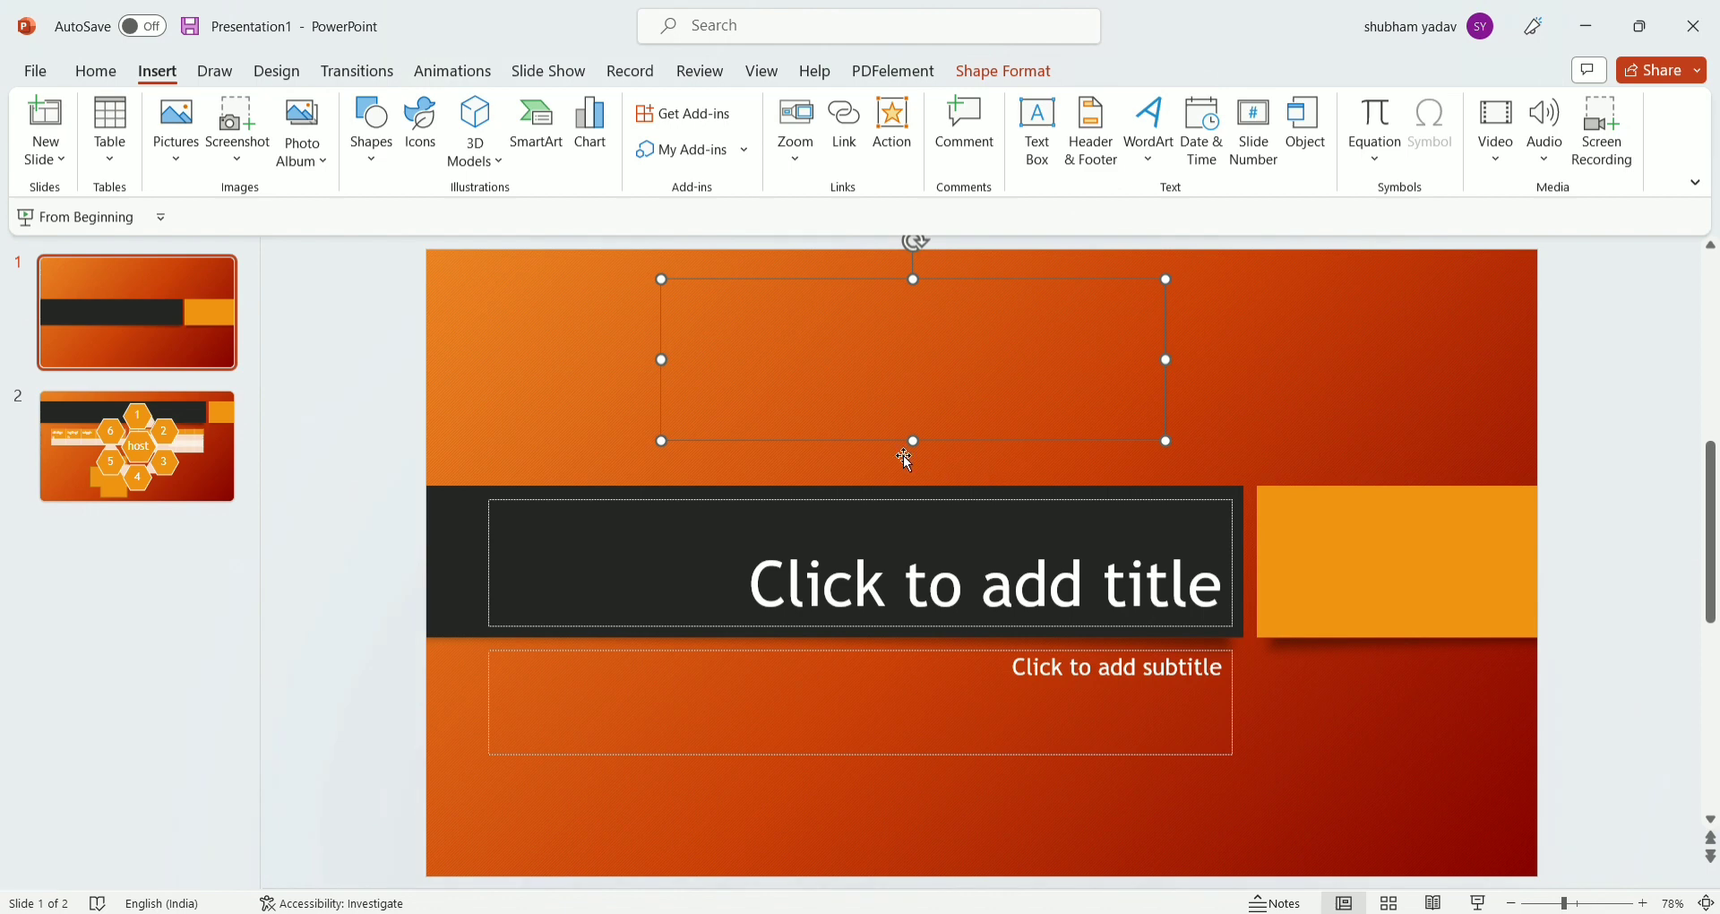
pyautogui.moveTo(907, 462); pyautogui.dragTo(921, 487)
pyautogui.moveTo(925, 410); pyautogui.dragTo(924, 371)
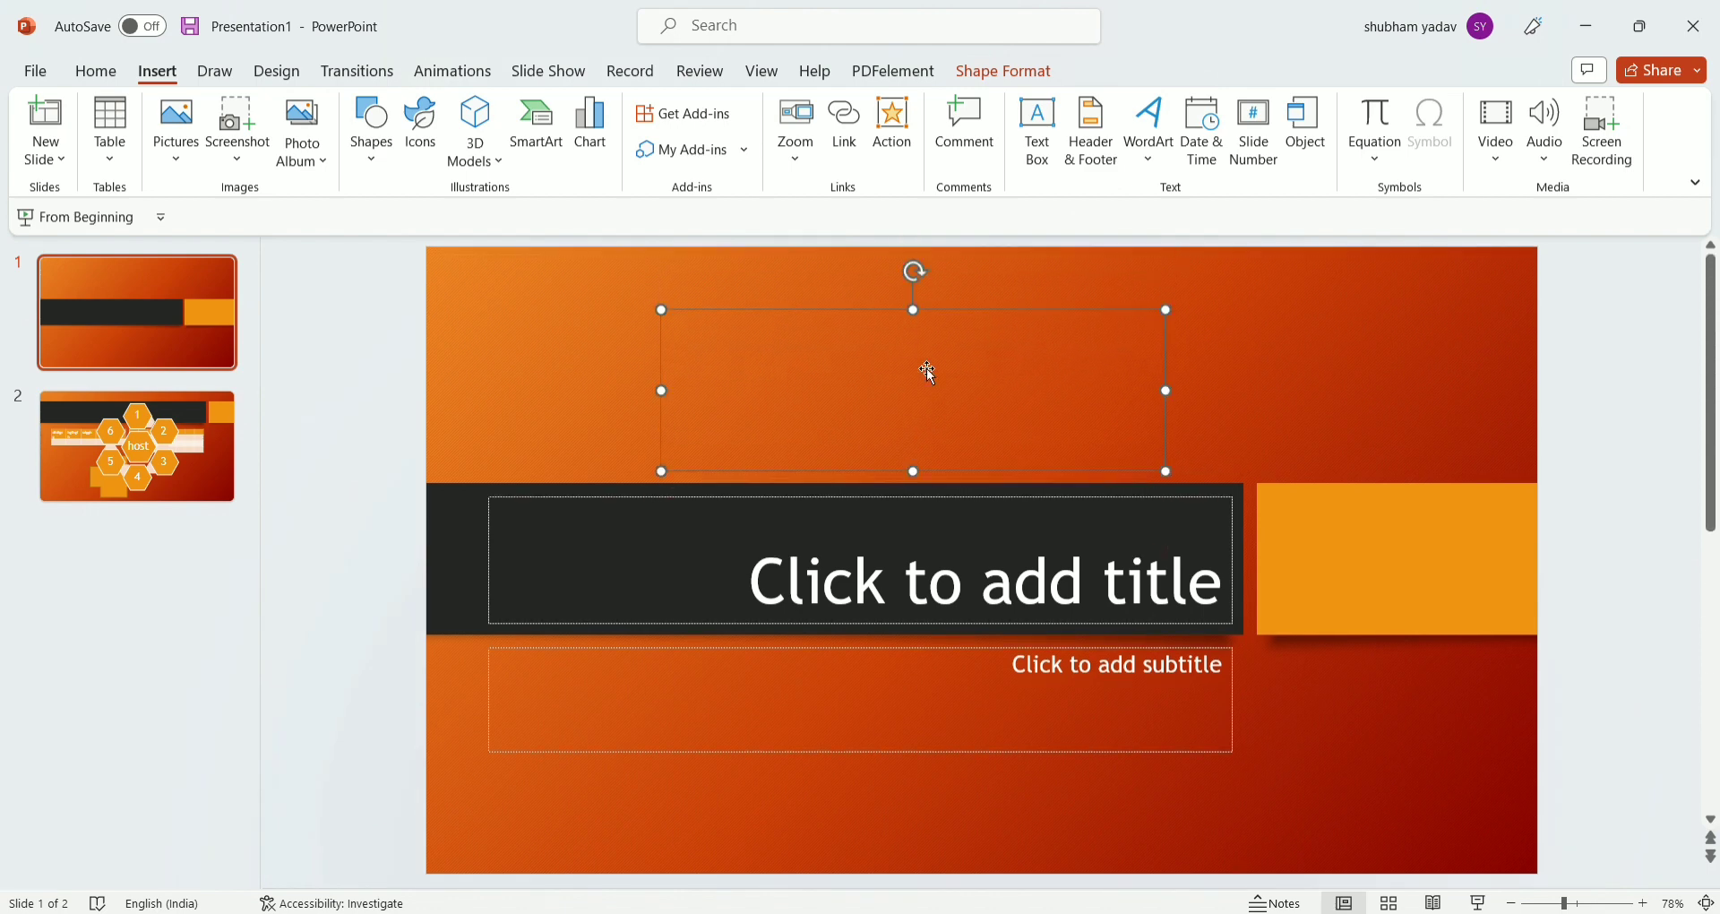
# Insert WordArt, edit it to read 'Your text goes here', and add the date.
pyautogui.click(1145, 152)
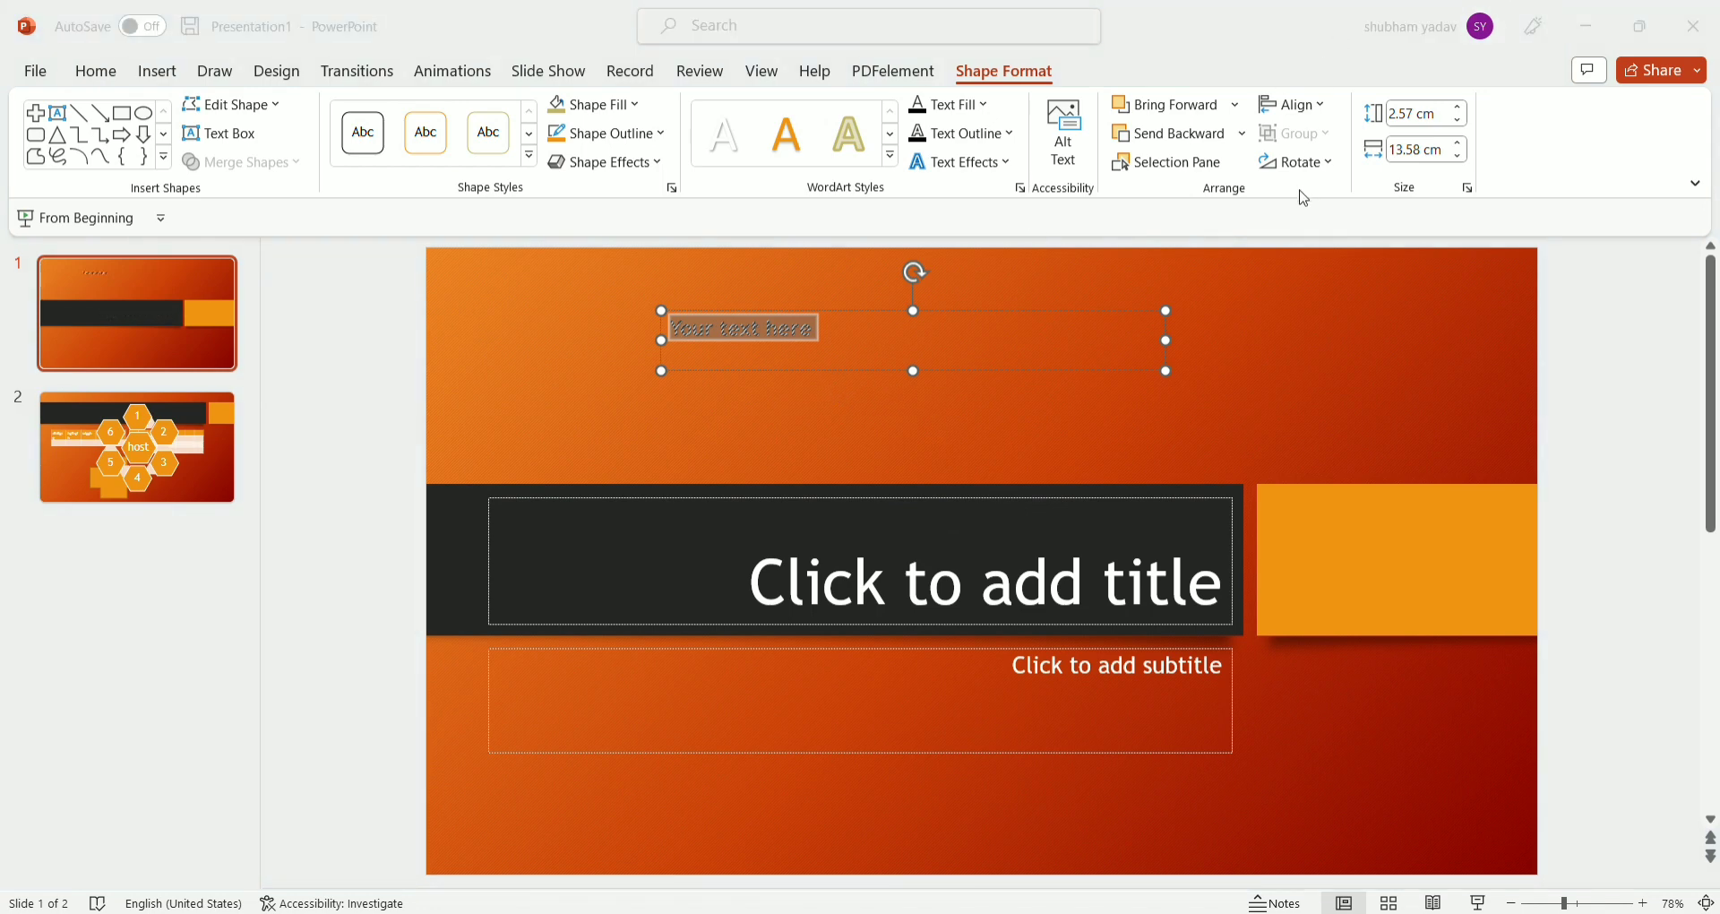
pyautogui.click(1327, 361)
pyautogui.click(766, 330)
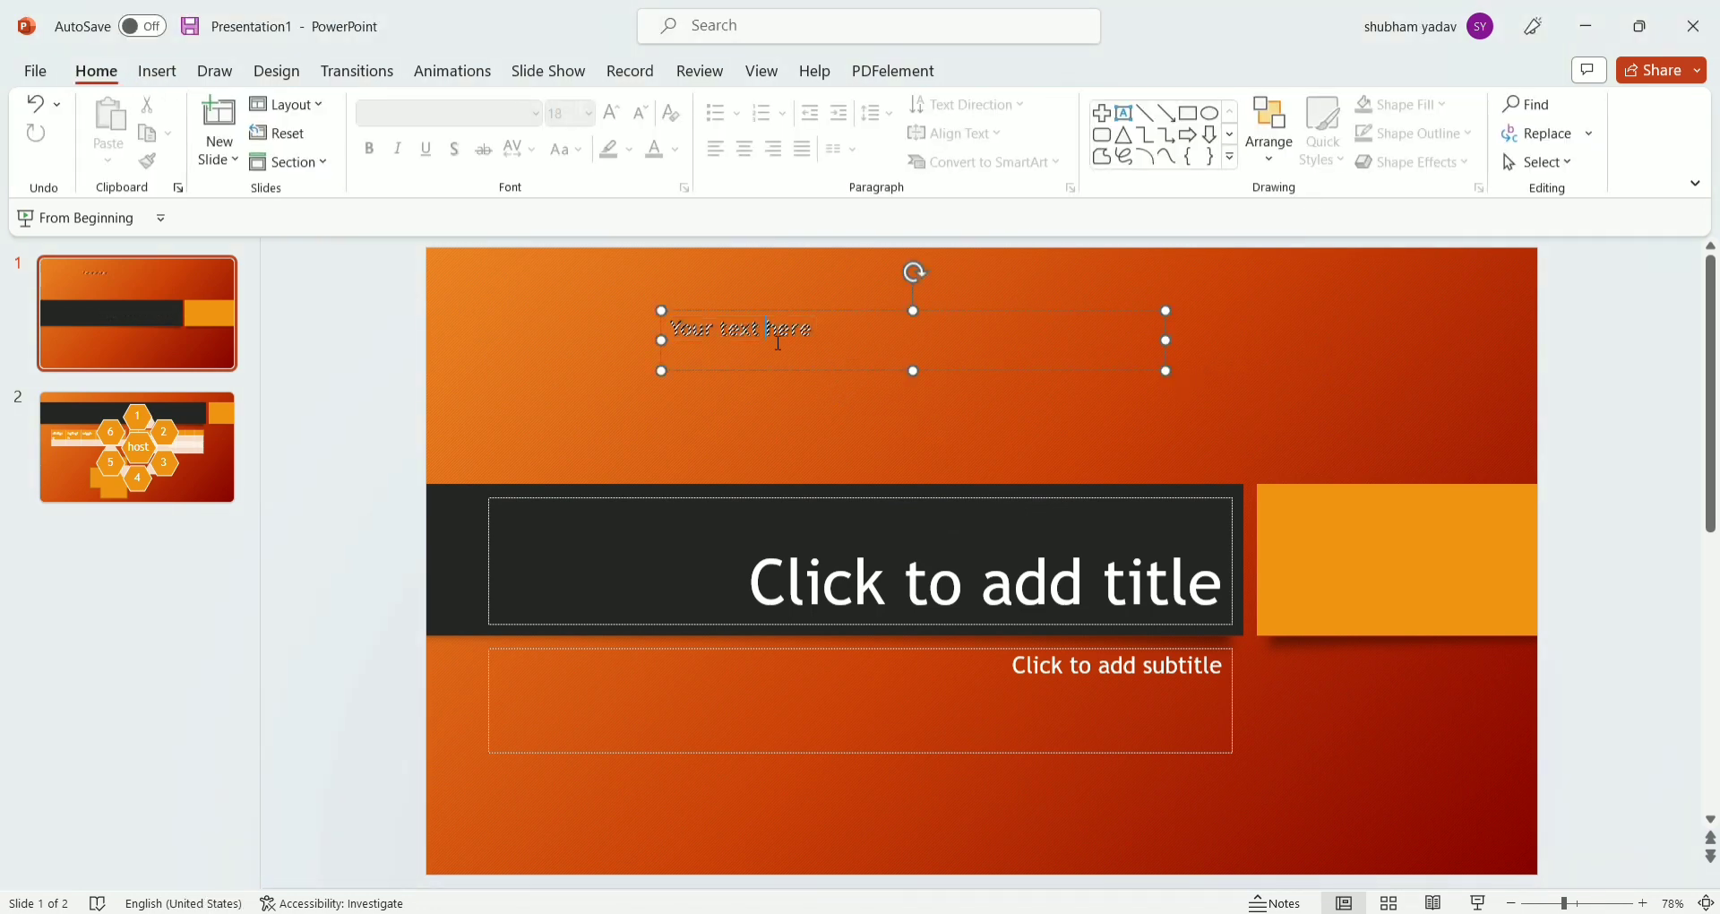
pyautogui.write('goes')
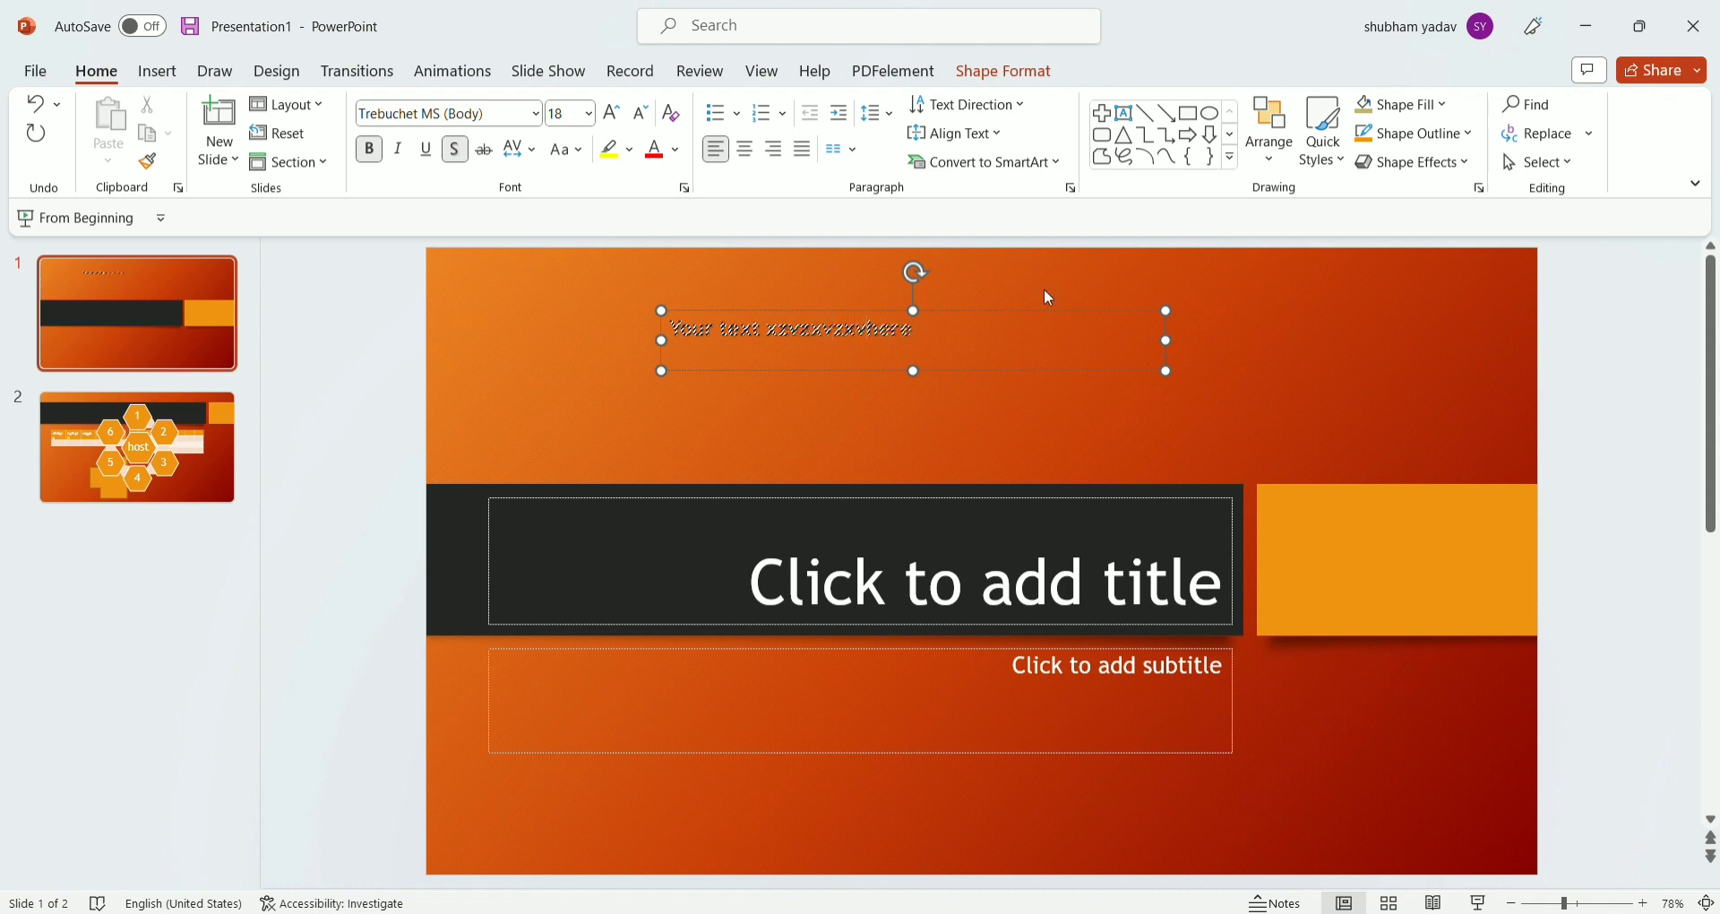
pyautogui.click(158, 74)
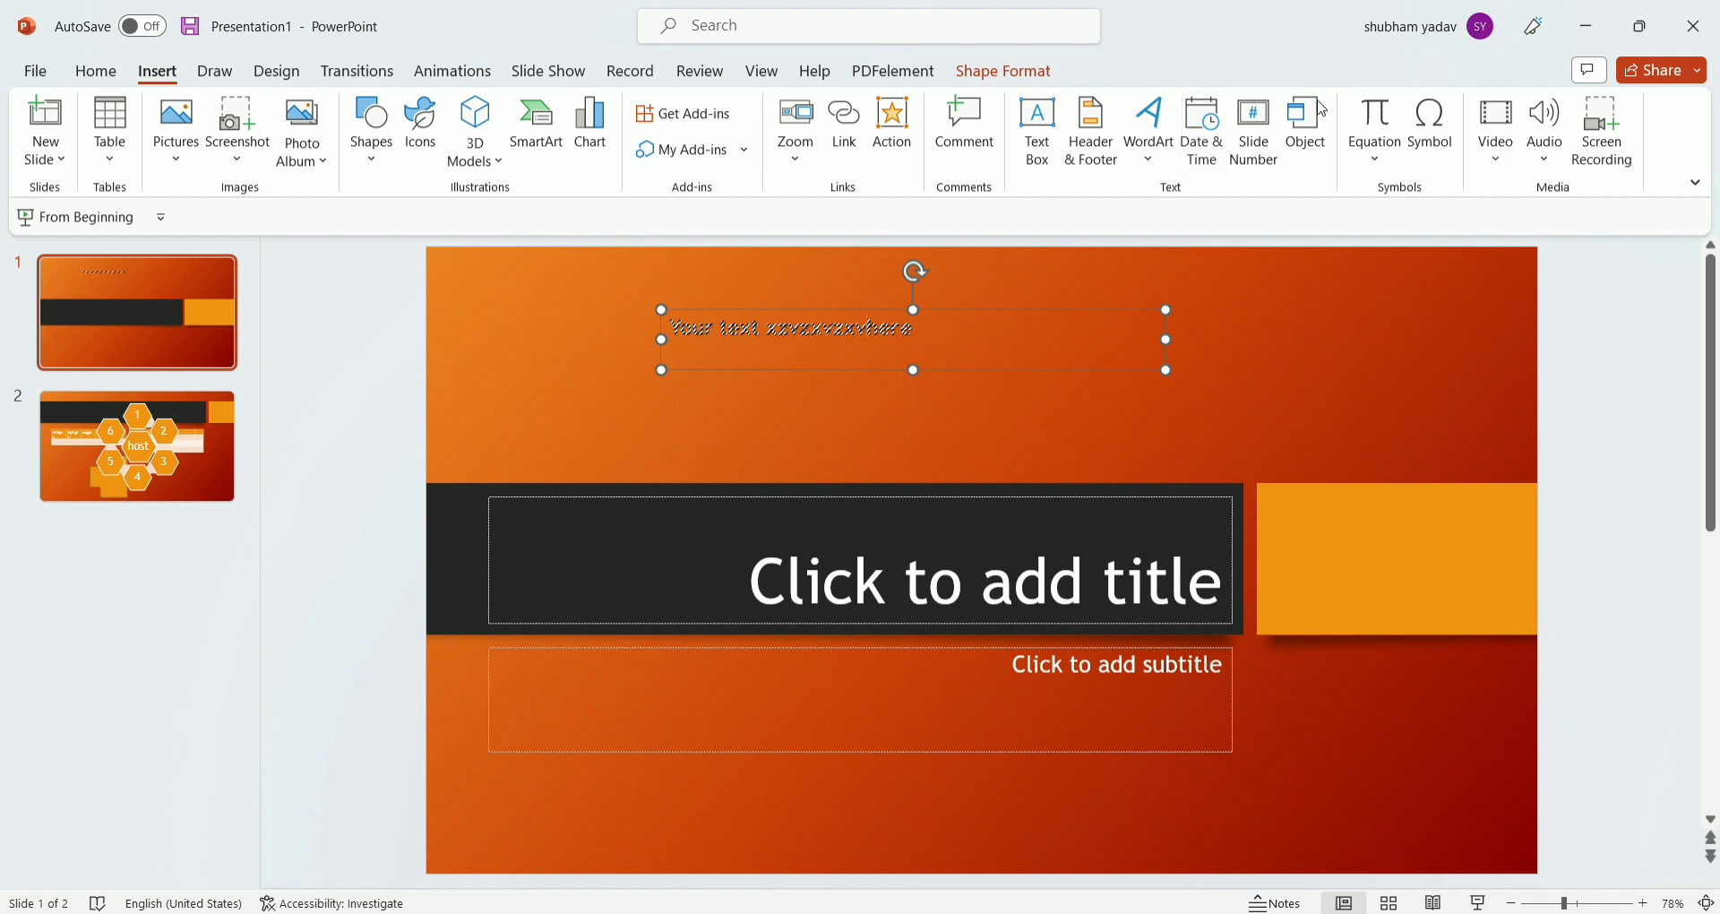
pyautogui.click(1201, 129)
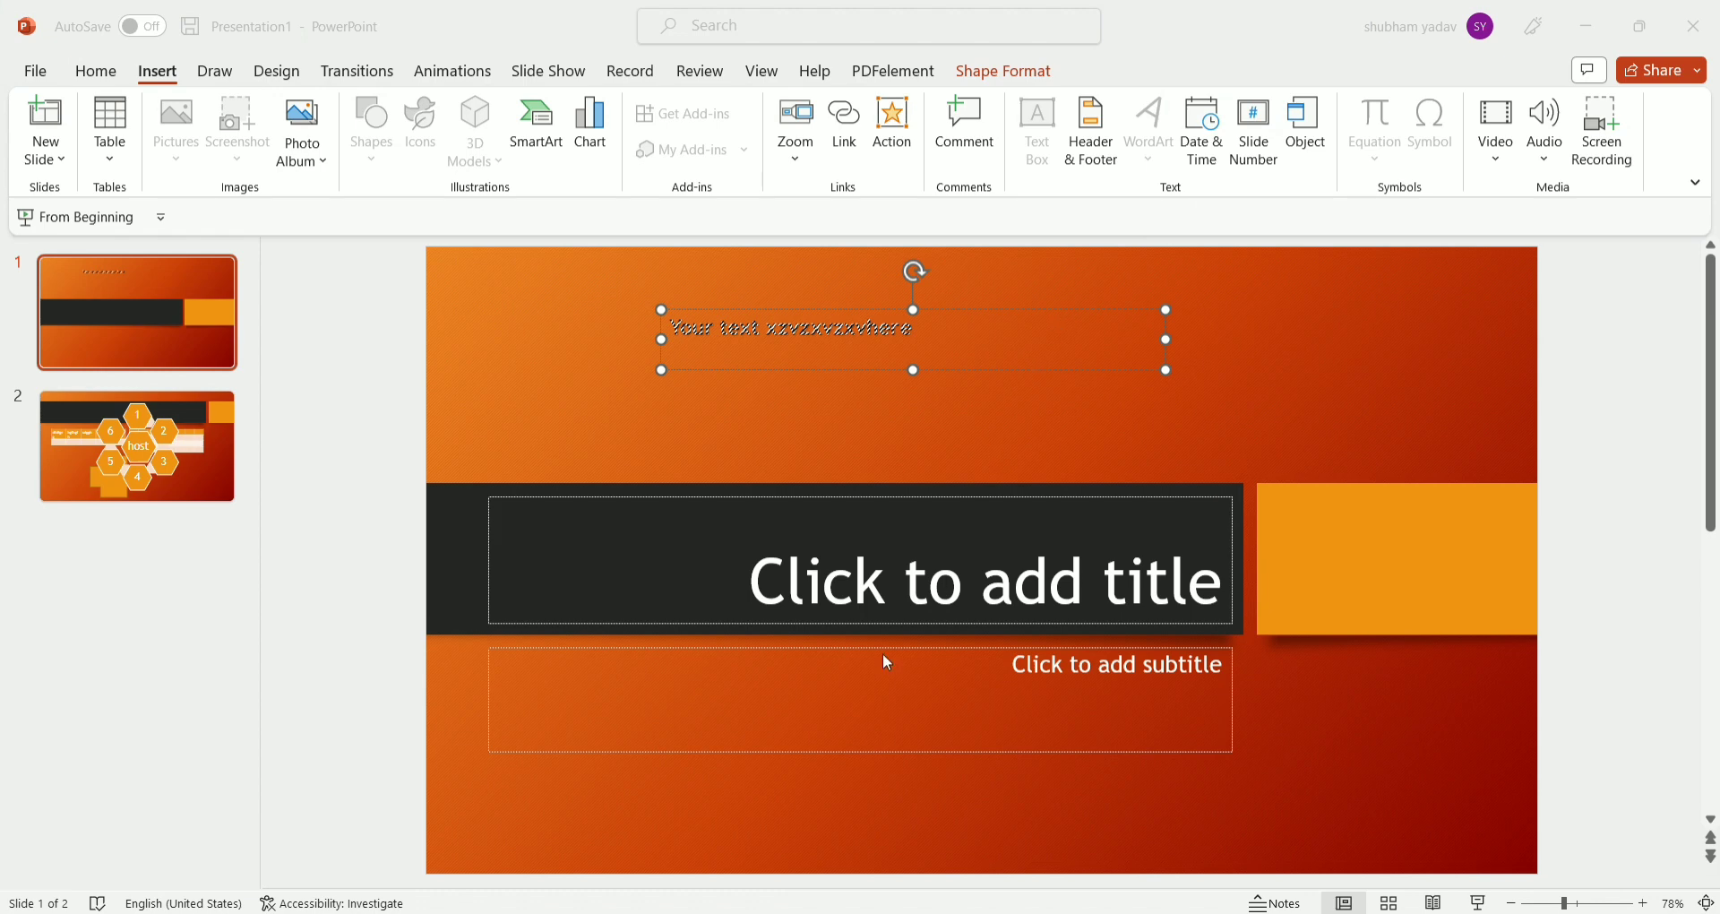
pyautogui.click(840, 621)
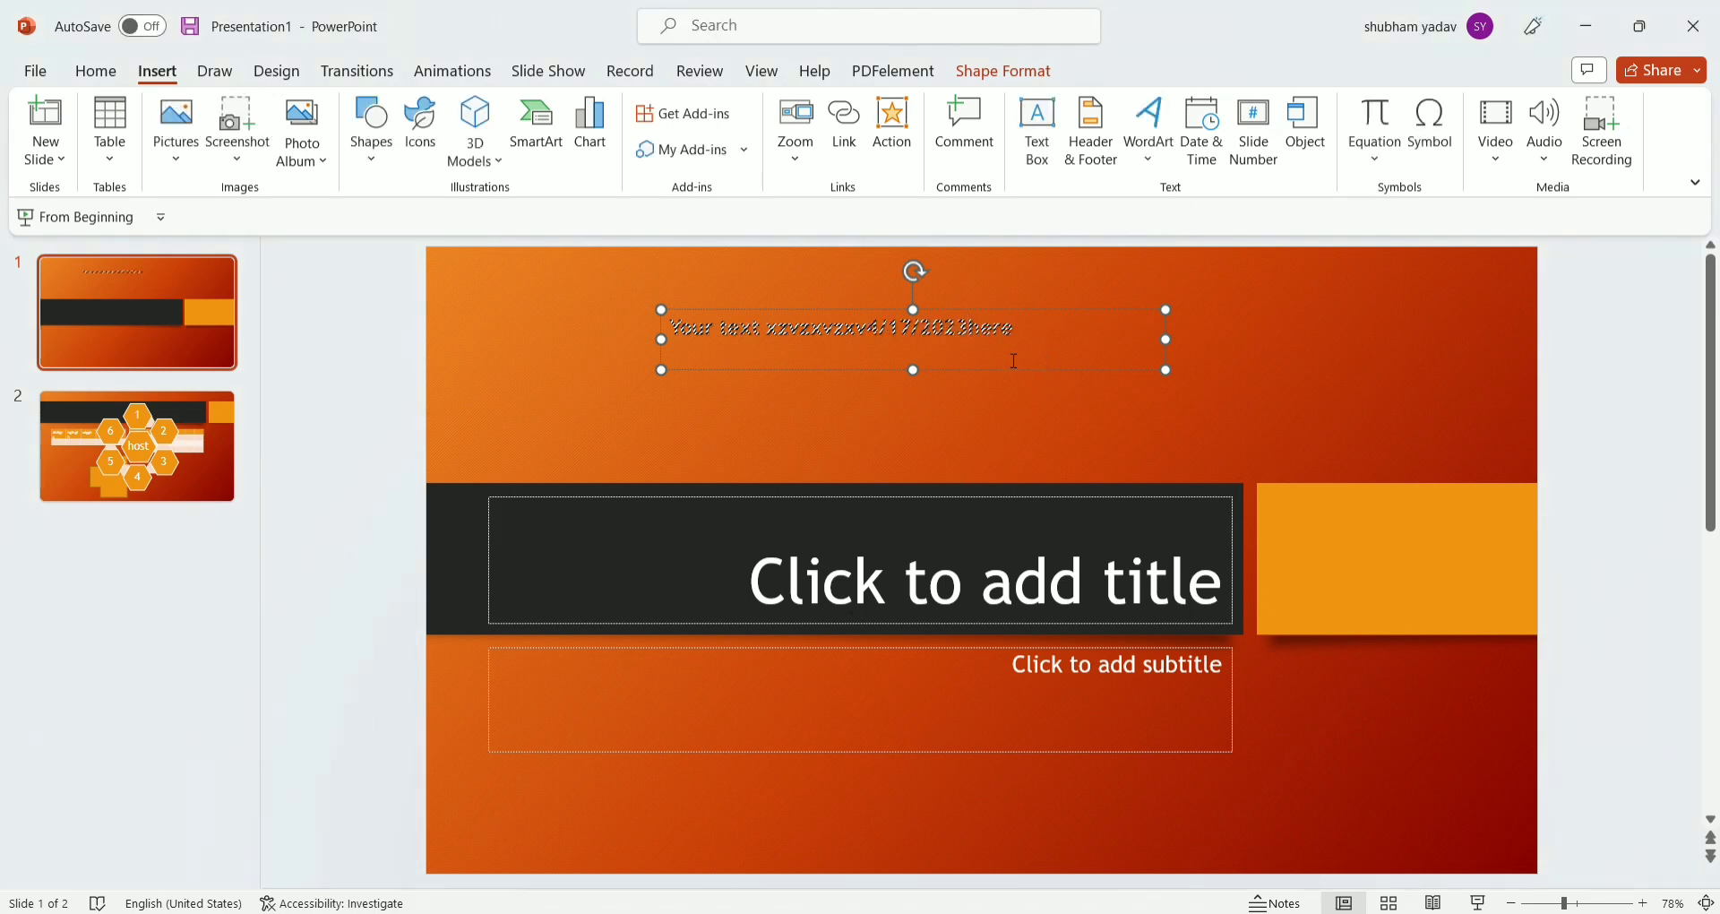
# Move the second WordArt up under the date and type random letters over it.
pyautogui.click(976, 392)
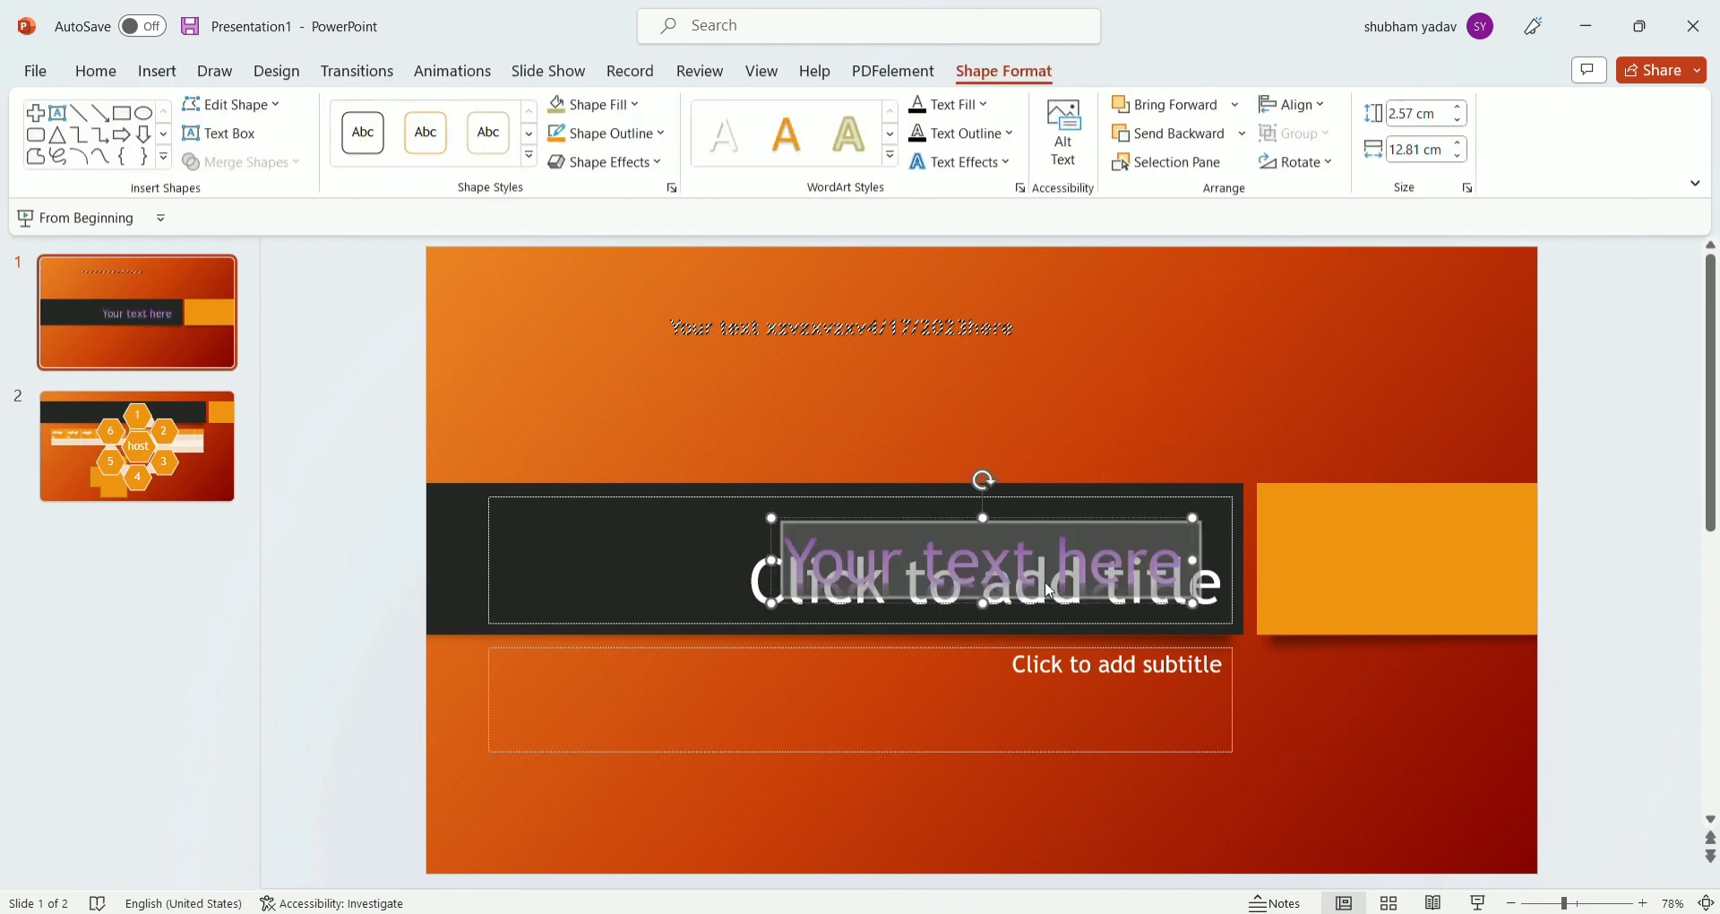
pyautogui.moveTo(1048, 573); pyautogui.dragTo(1169, 375)
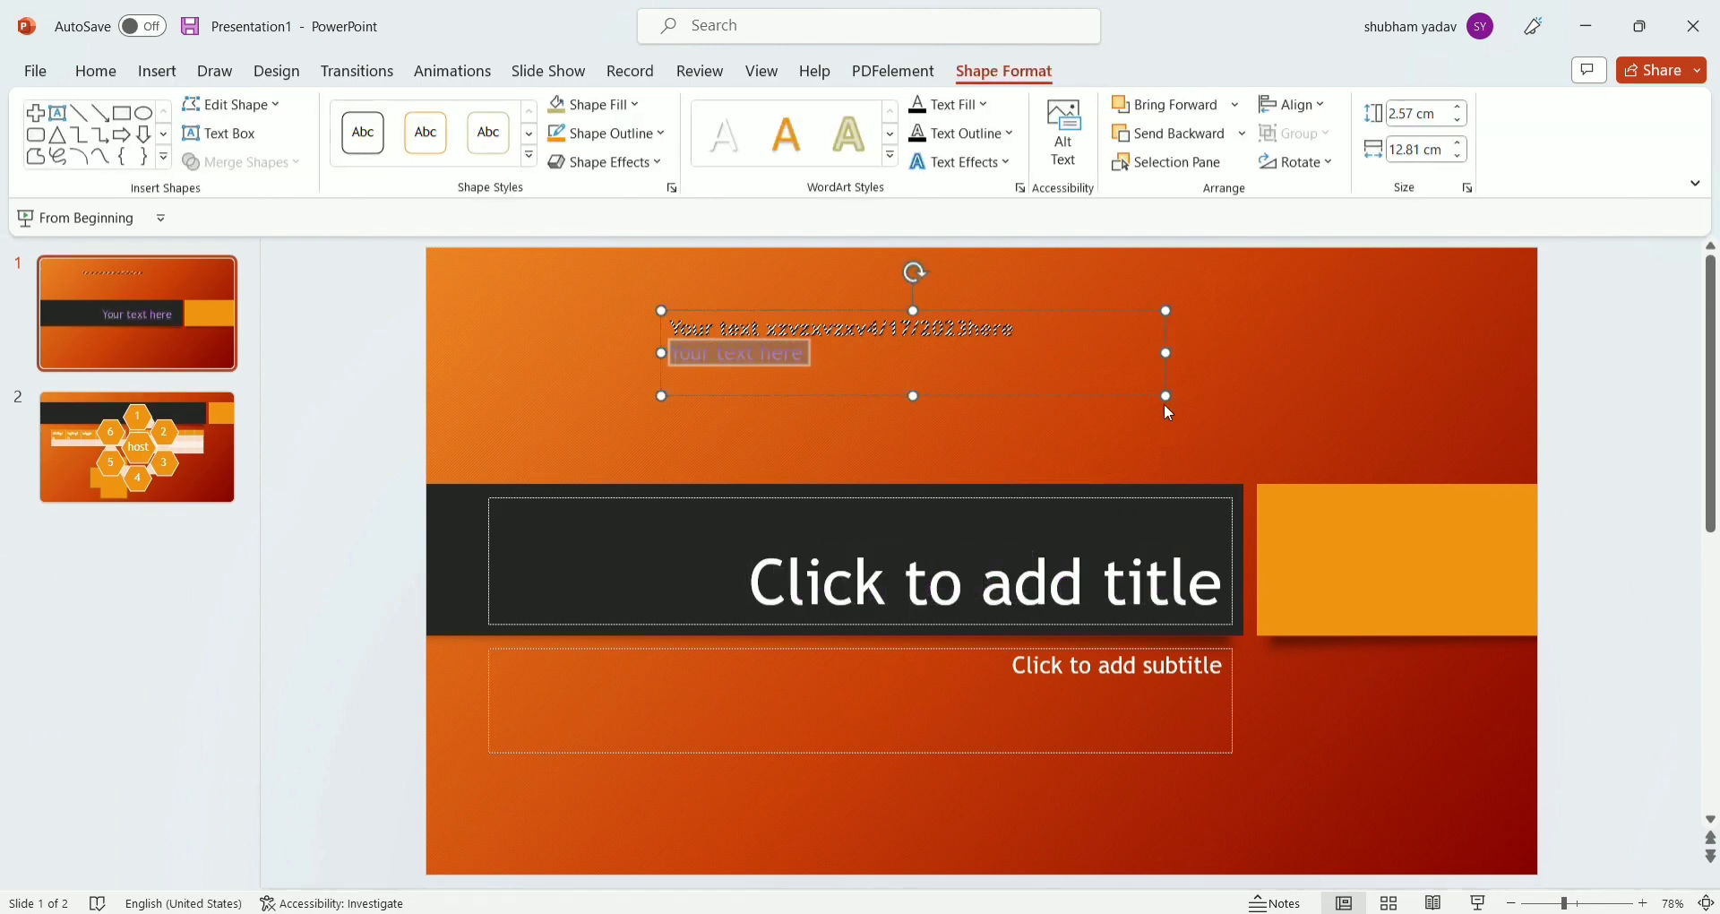
pyautogui.write('zxvcxbvcxbxb')
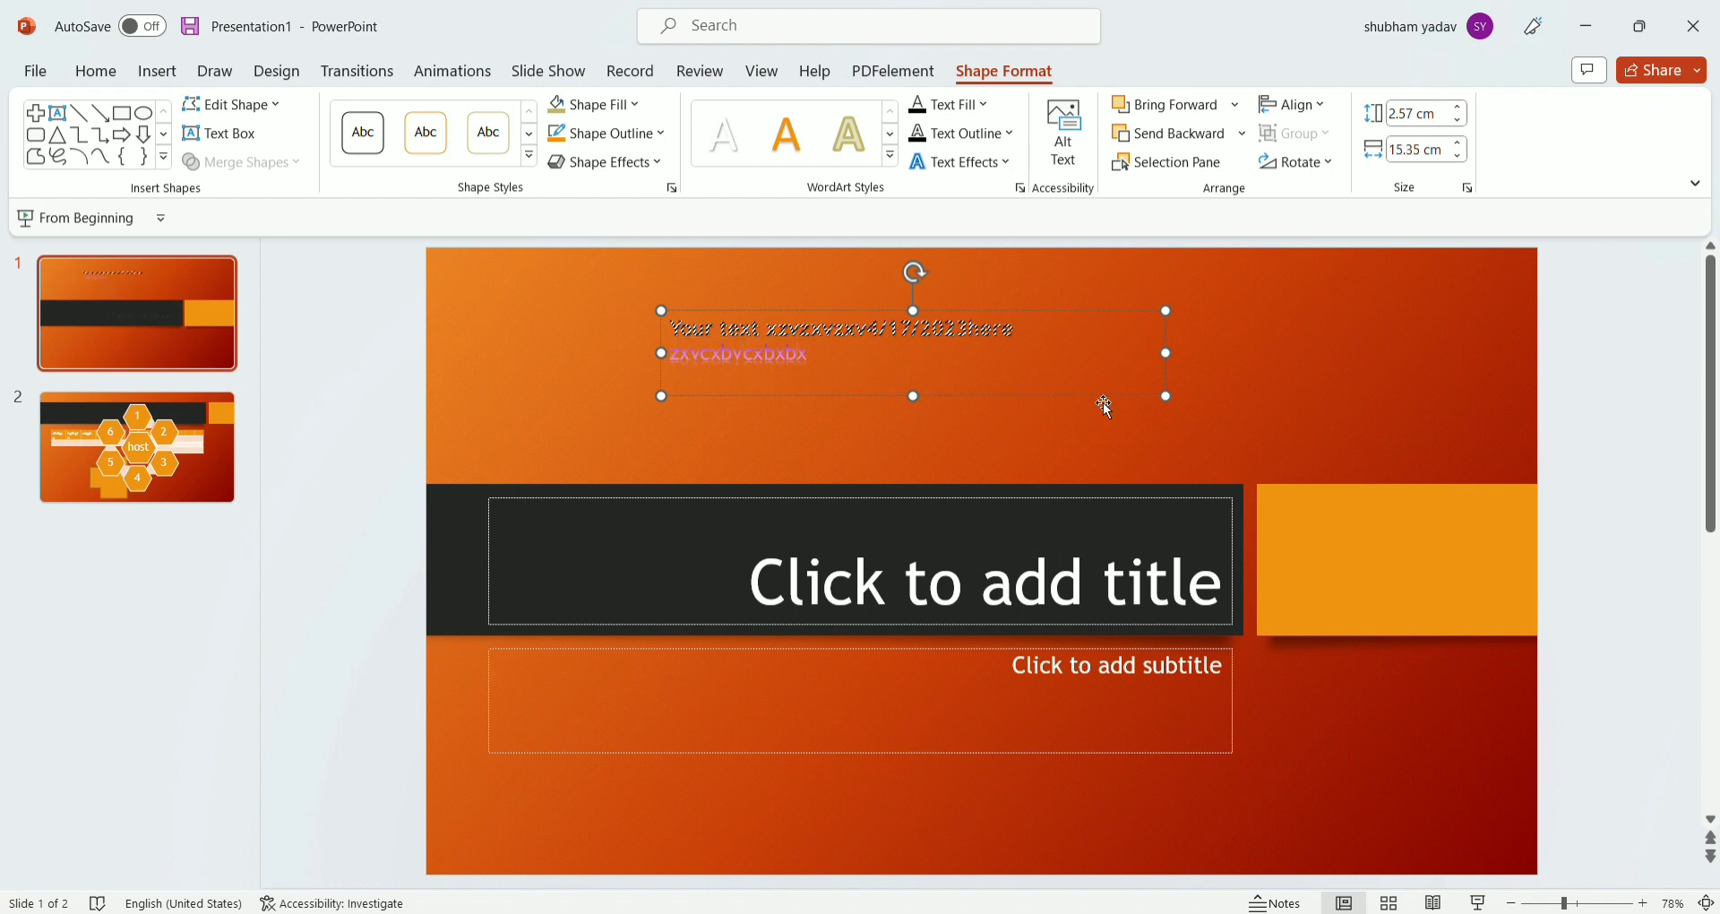
pyautogui.write('xcbxcbcxbcxbcxbcb')
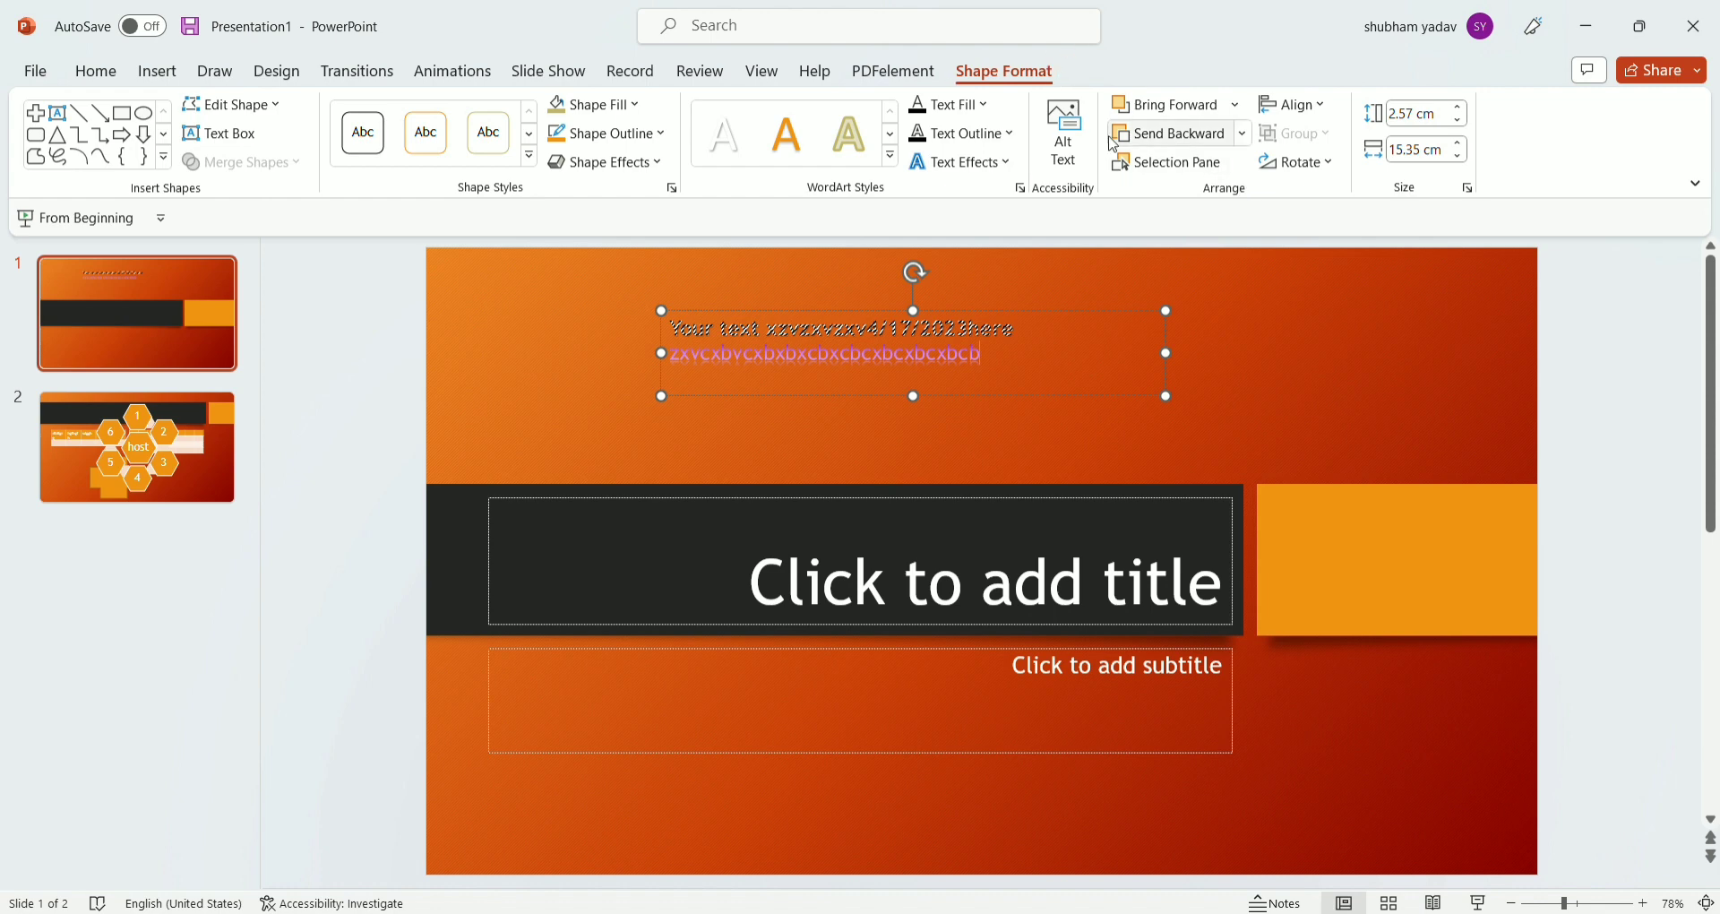
# Add the current date and time, then delete the letters-and-date line, leaving only 'AM'.
pyautogui.click(156, 71)
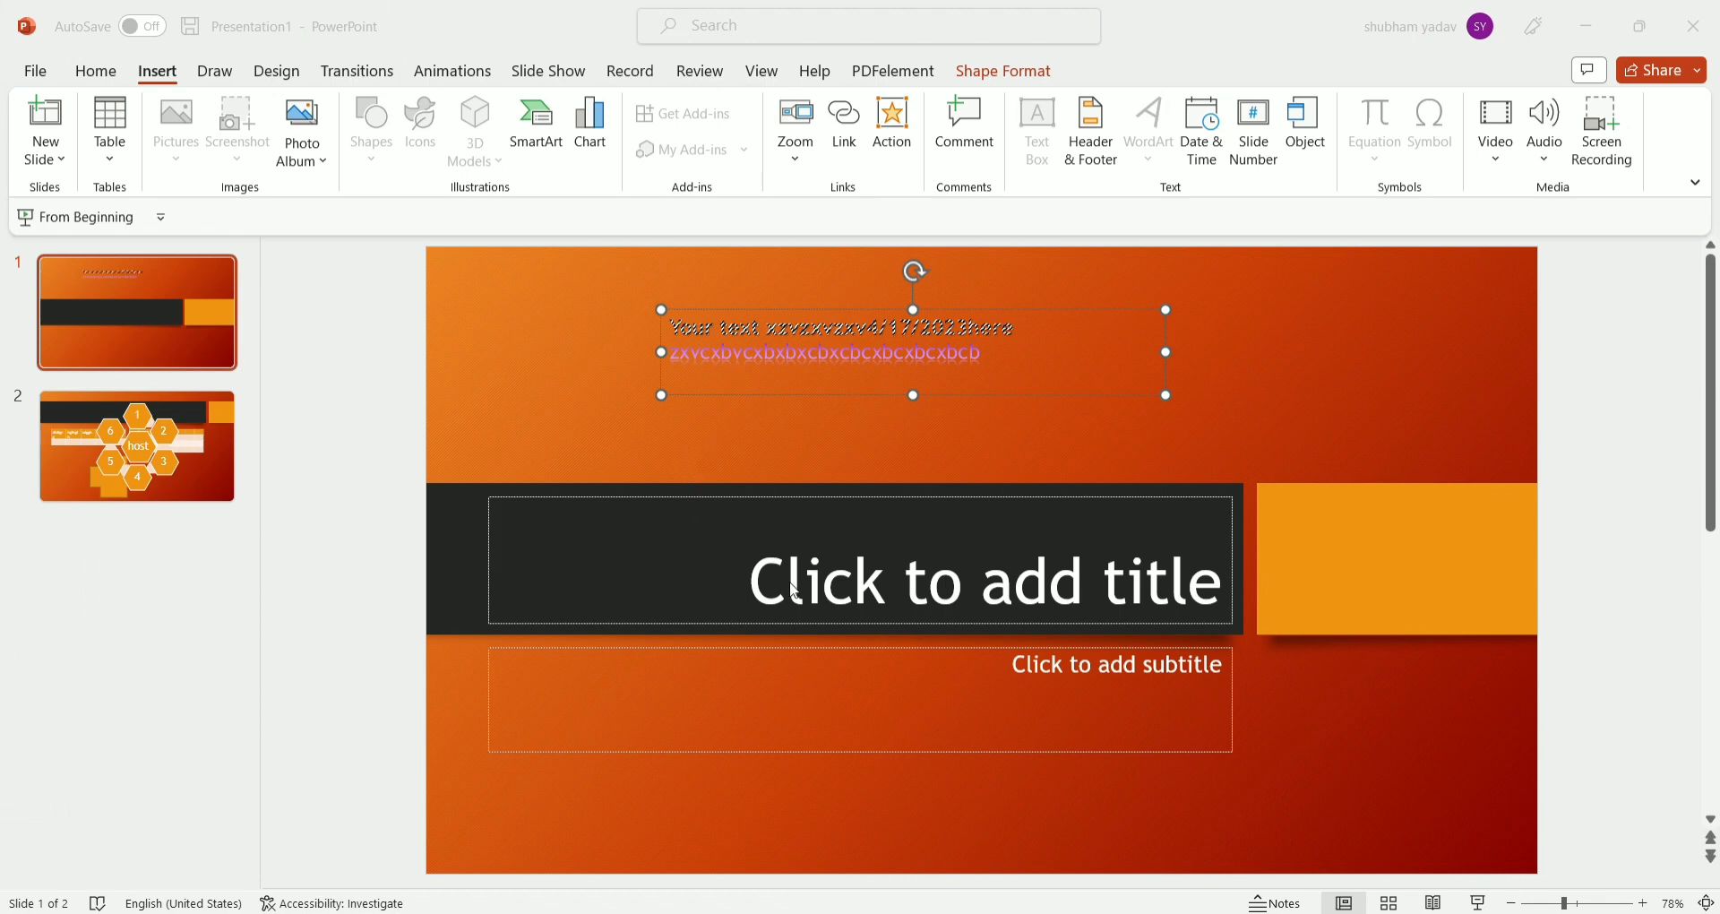
pyautogui.press('Return')
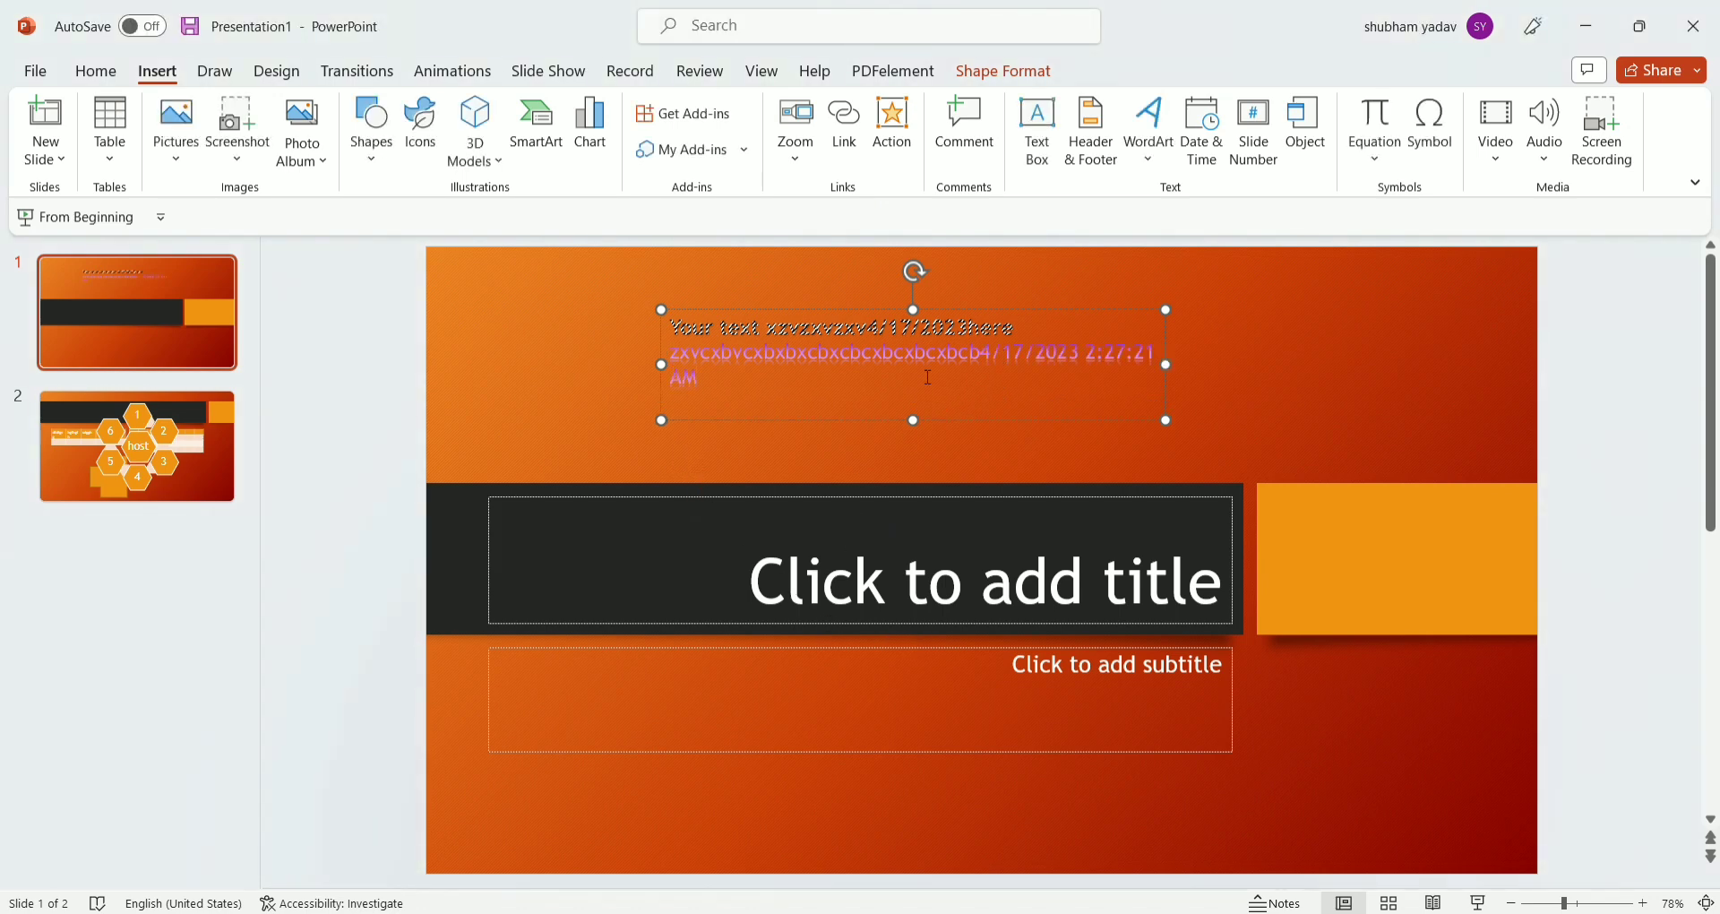
pyautogui.moveTo(1005, 355); pyautogui.dragTo(1190, 361)
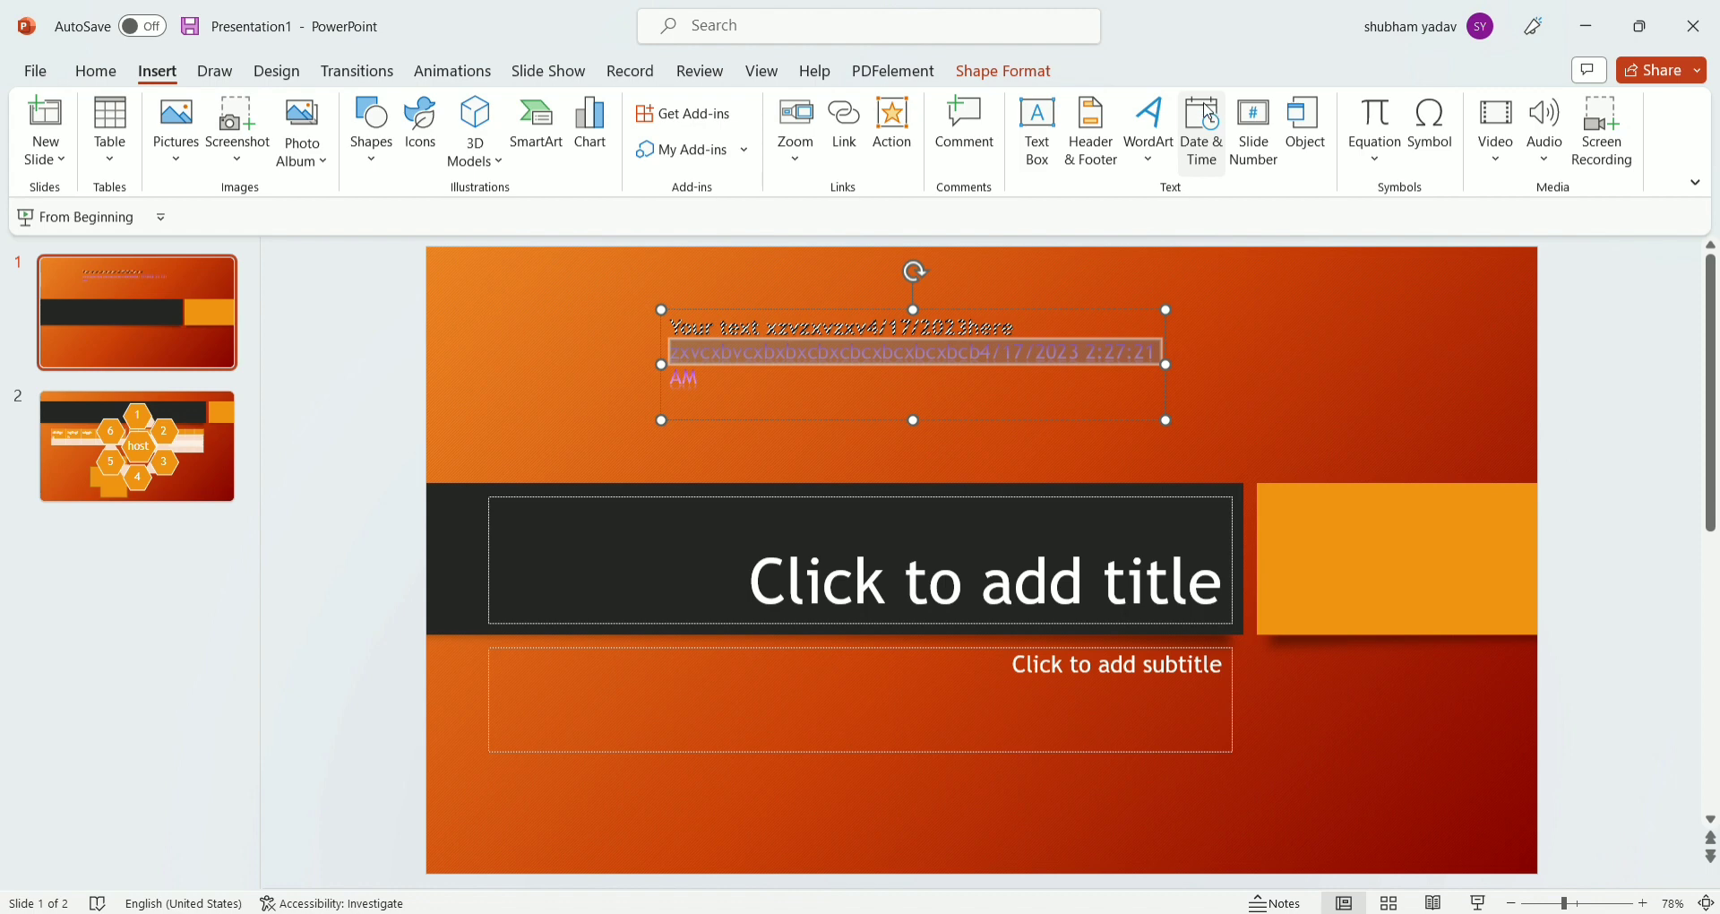
pyautogui.press('BackSpace')
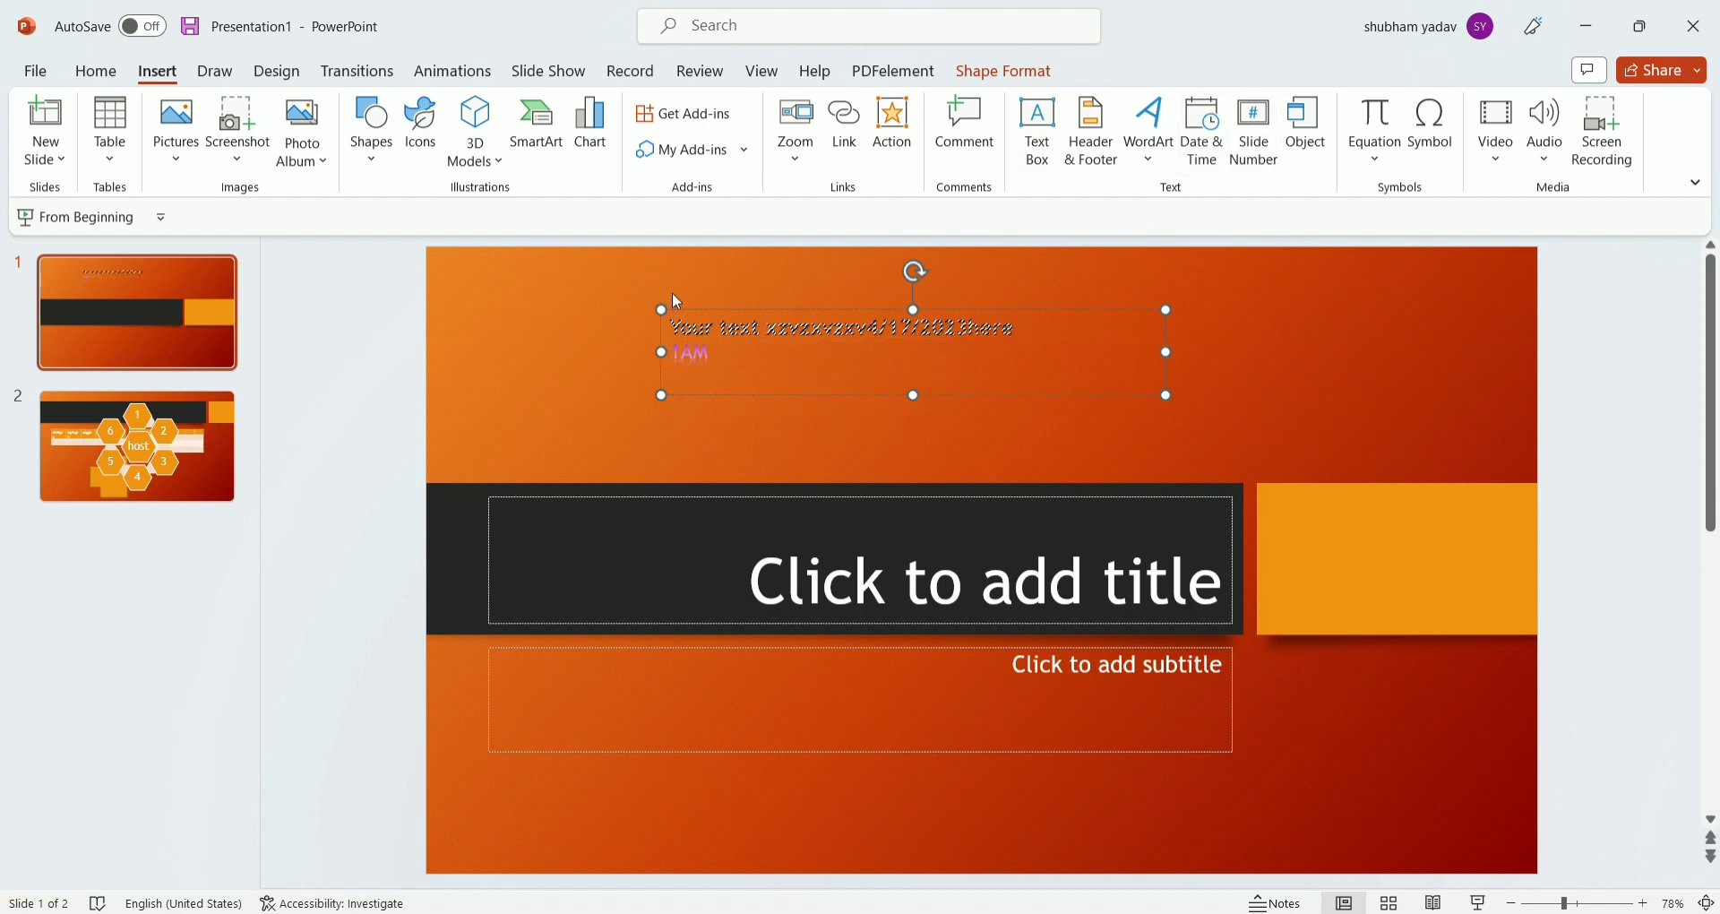
pyautogui.click(597, 467)
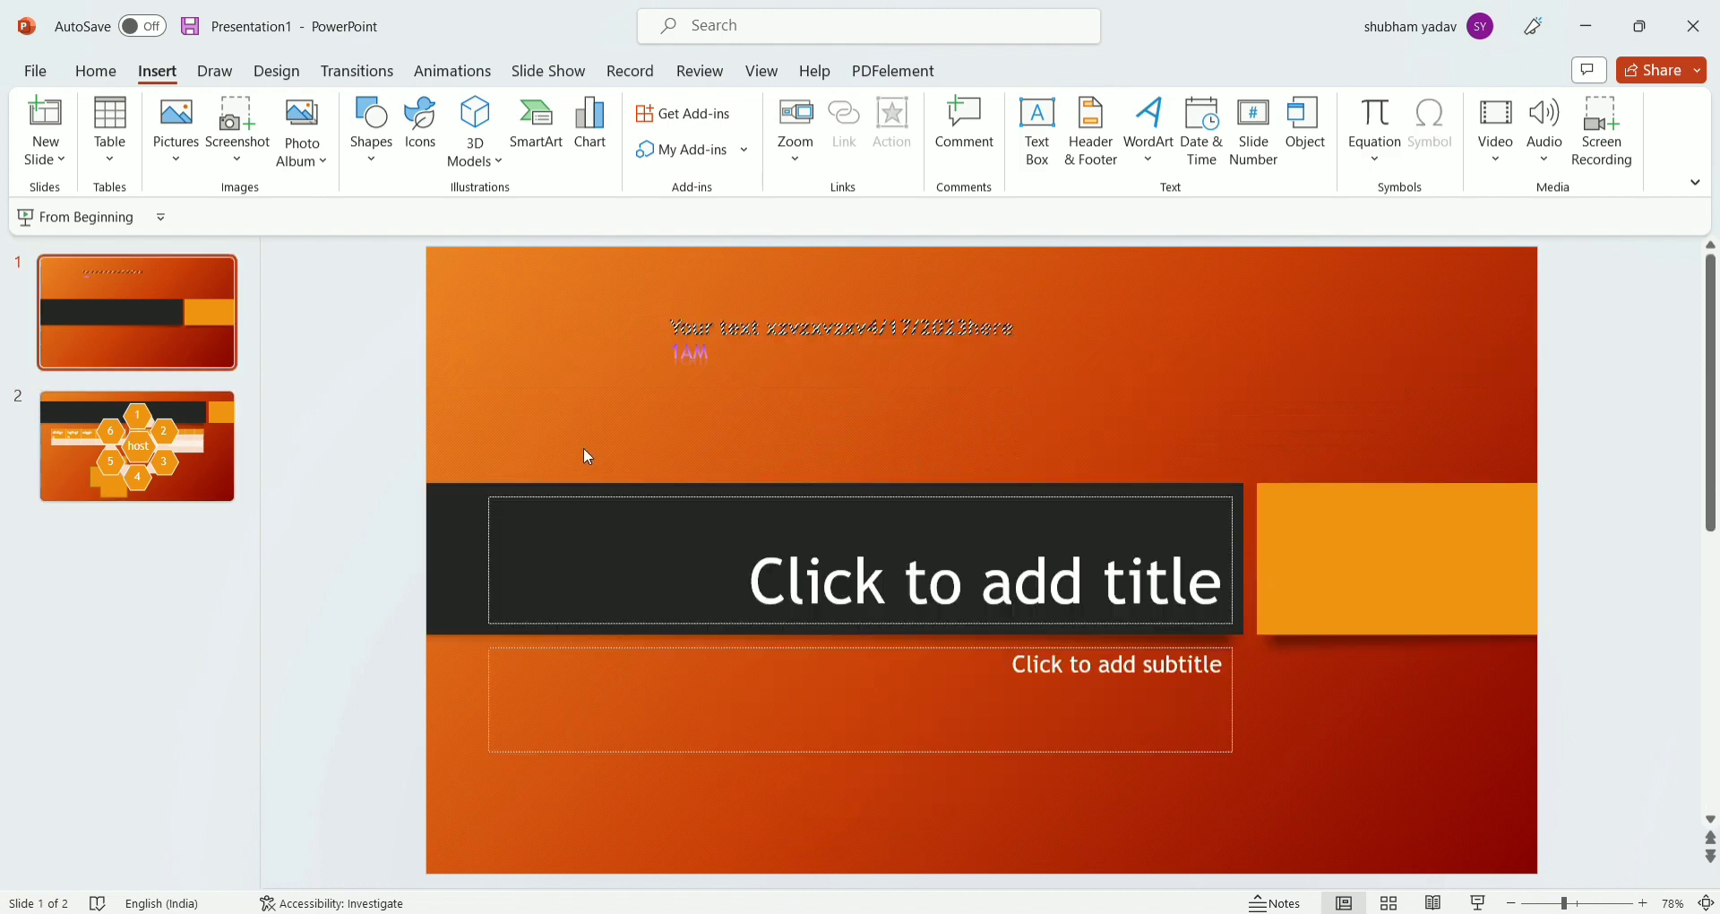
# Insert the Area of Circle equation A = πr² and move it beside the top text.
pyautogui.click(1332, 170)
pyautogui.click(1386, 158)
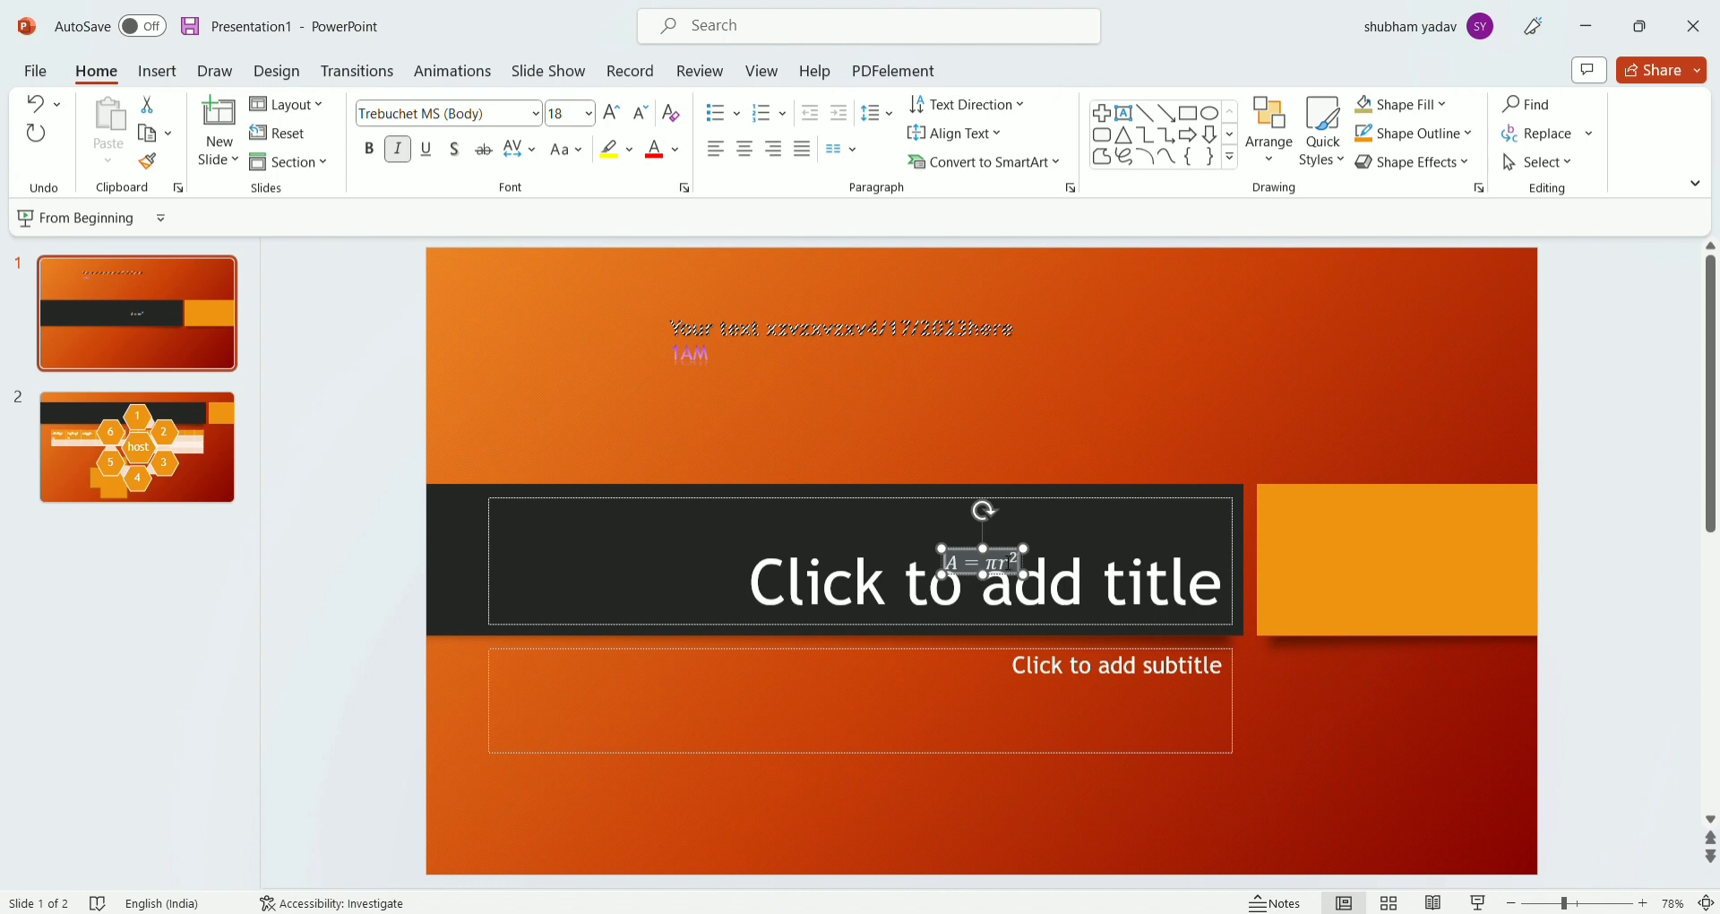
pyautogui.moveTo(1010, 553); pyautogui.dragTo(1163, 383)
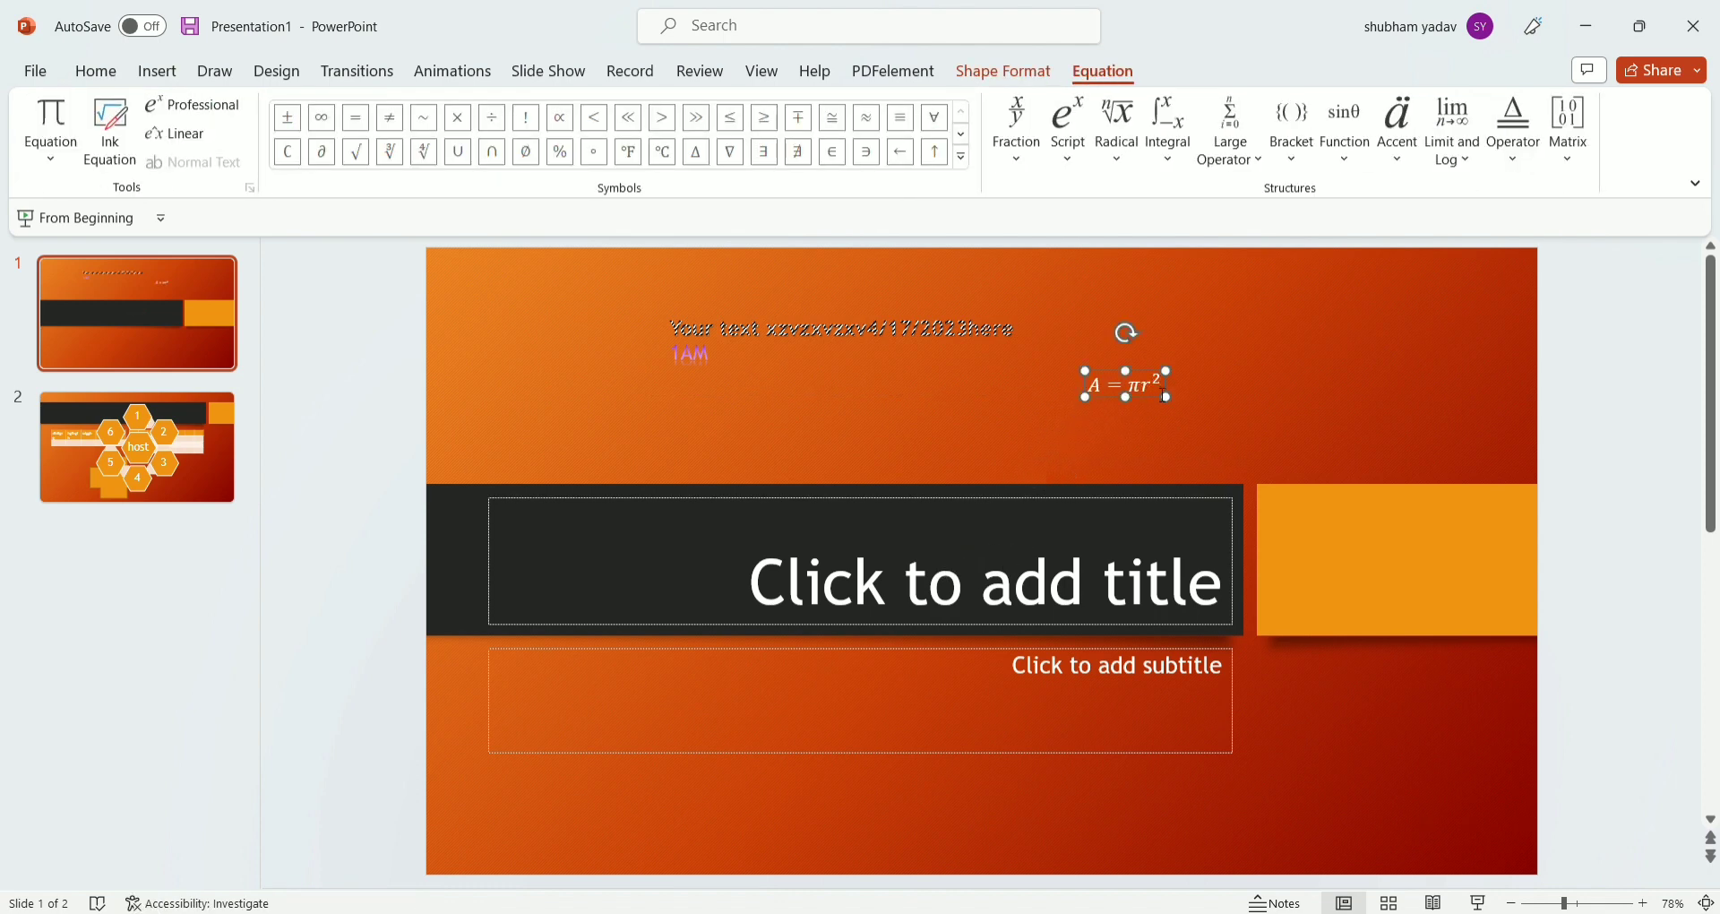
pyautogui.click(1209, 395)
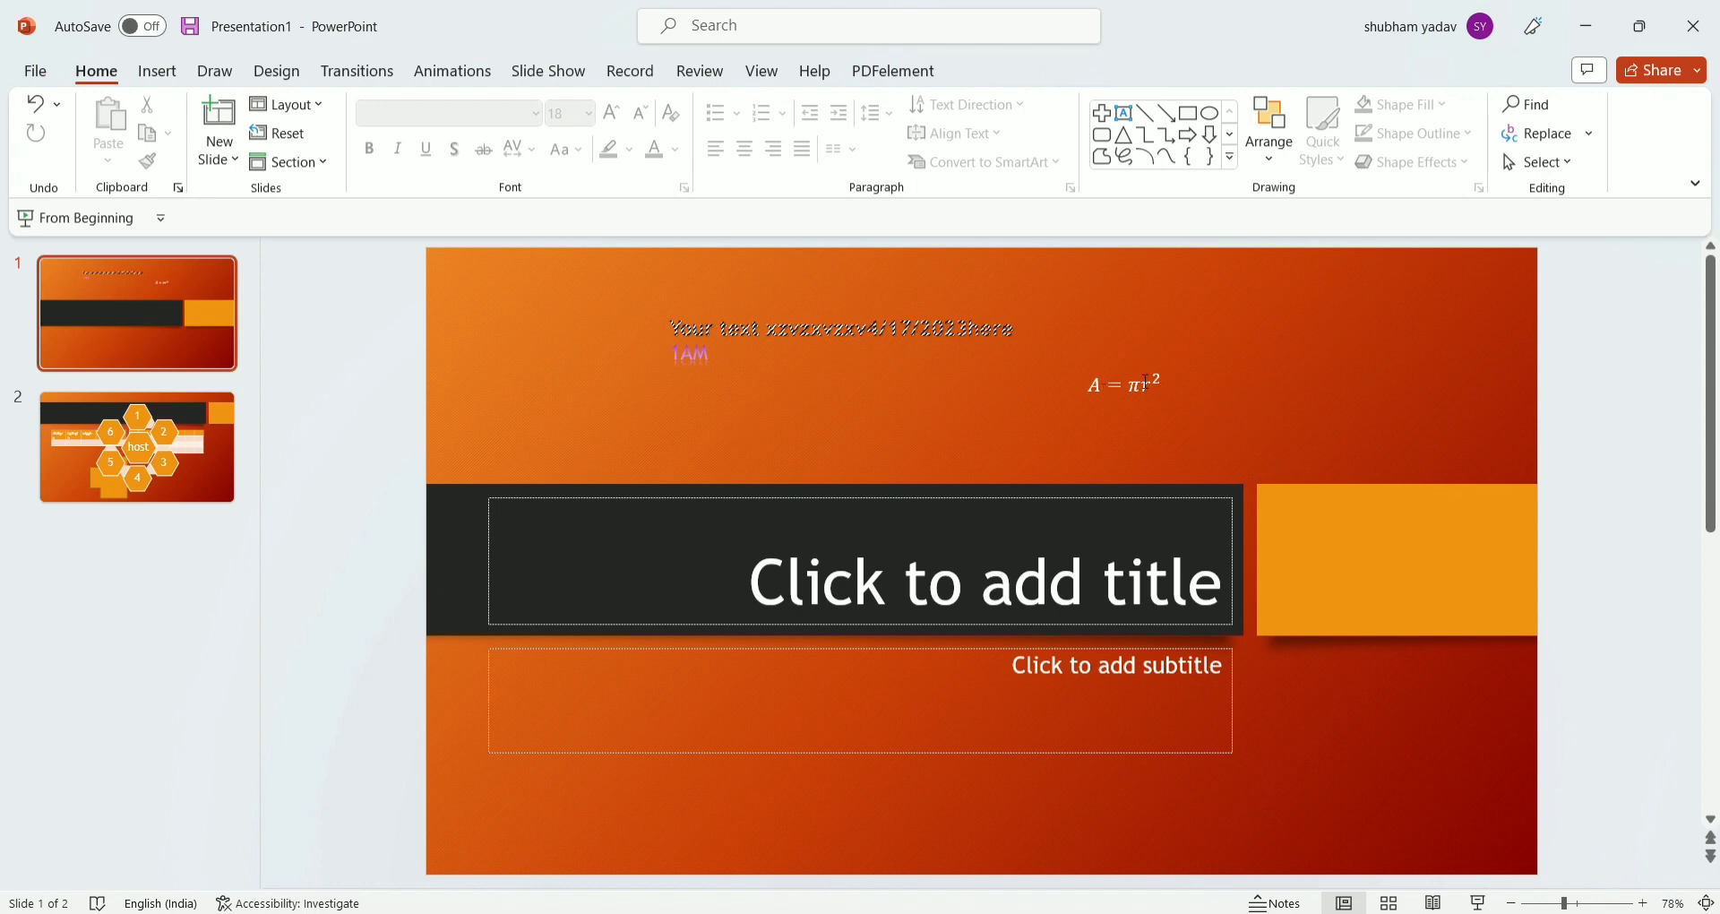
pyautogui.click(1148, 385)
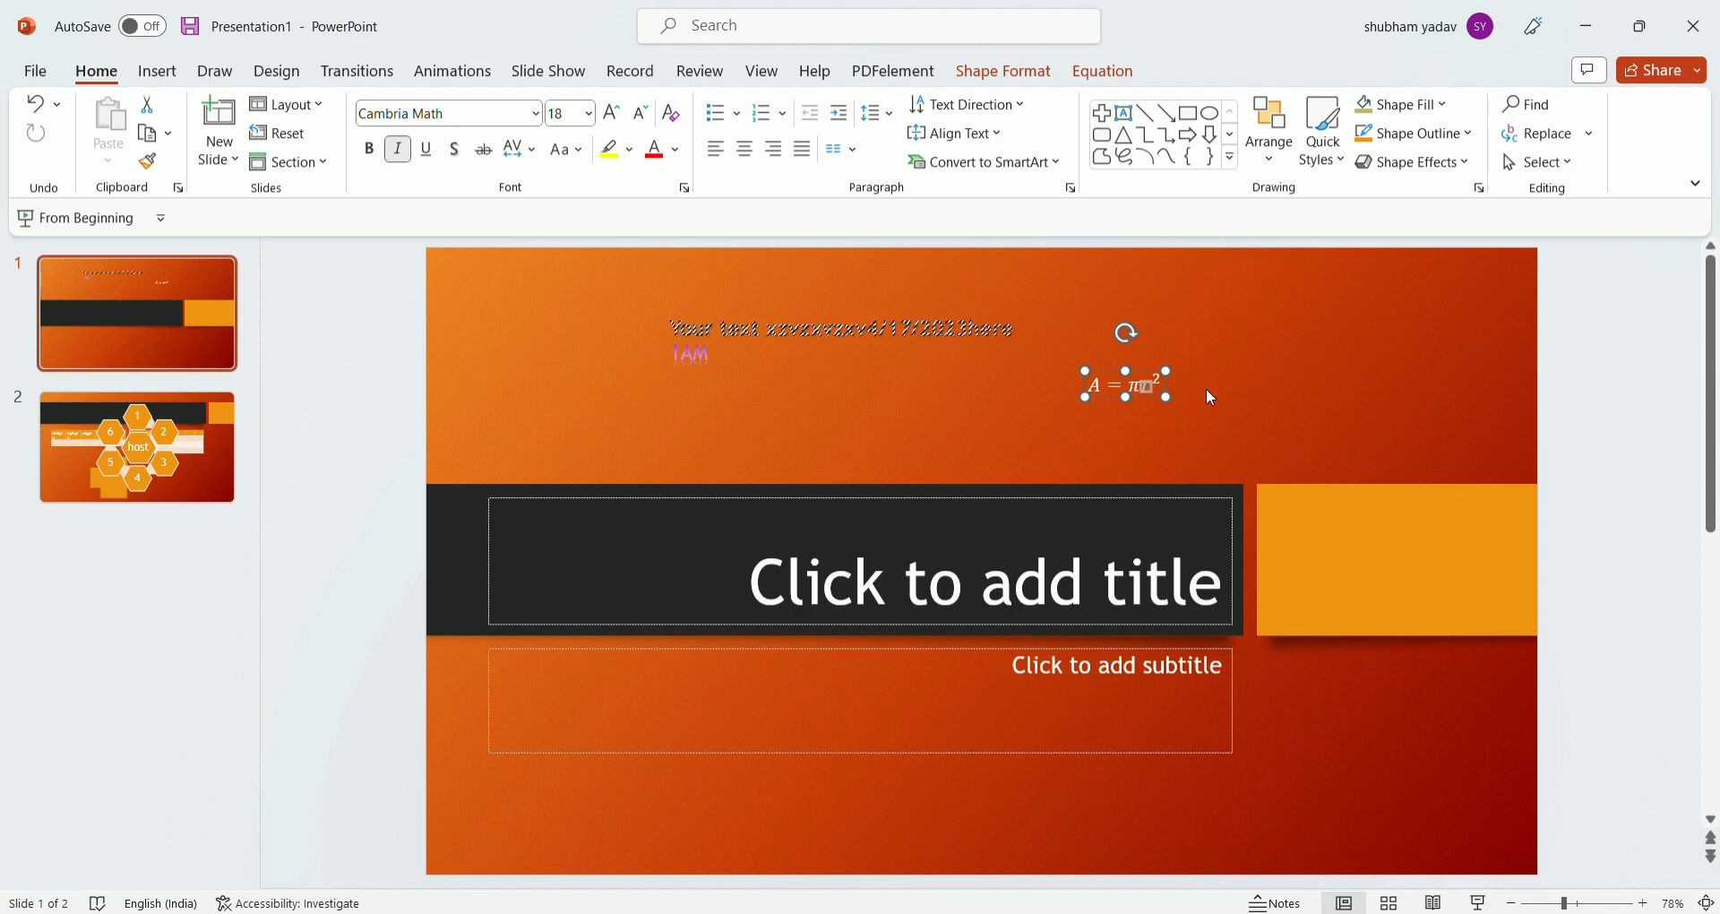
pyautogui.click(1298, 277)
pyautogui.click(157, 71)
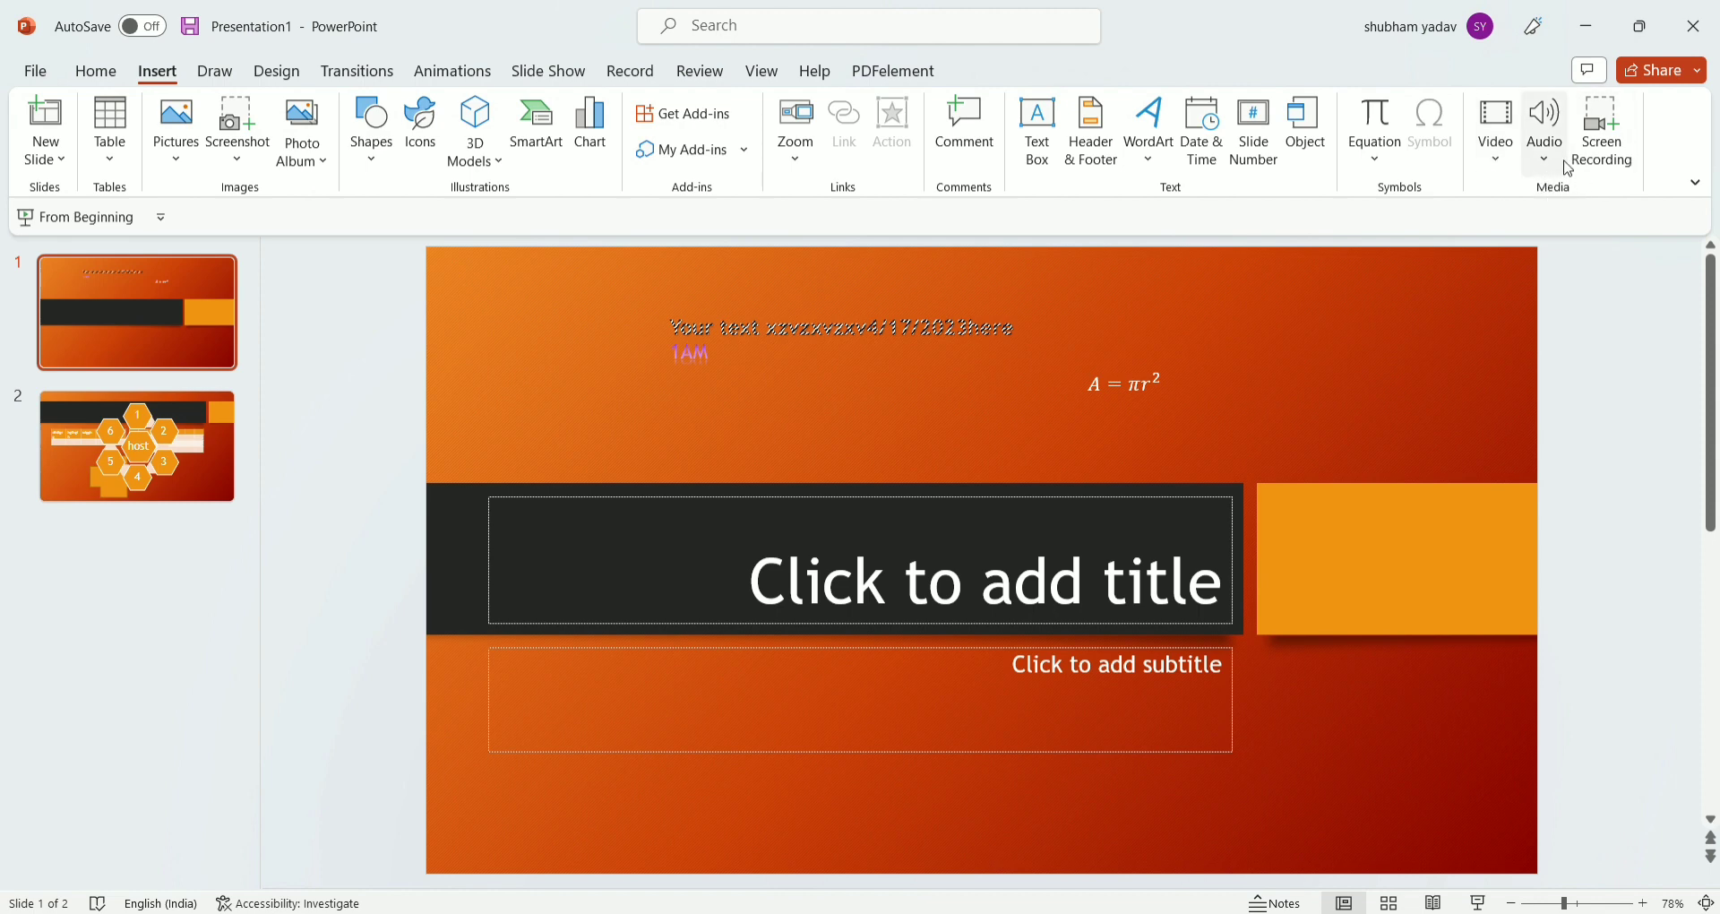
# Check the Audio options, then bring up the Draw tab's pens and highlighters.
pyautogui.click(1546, 165)
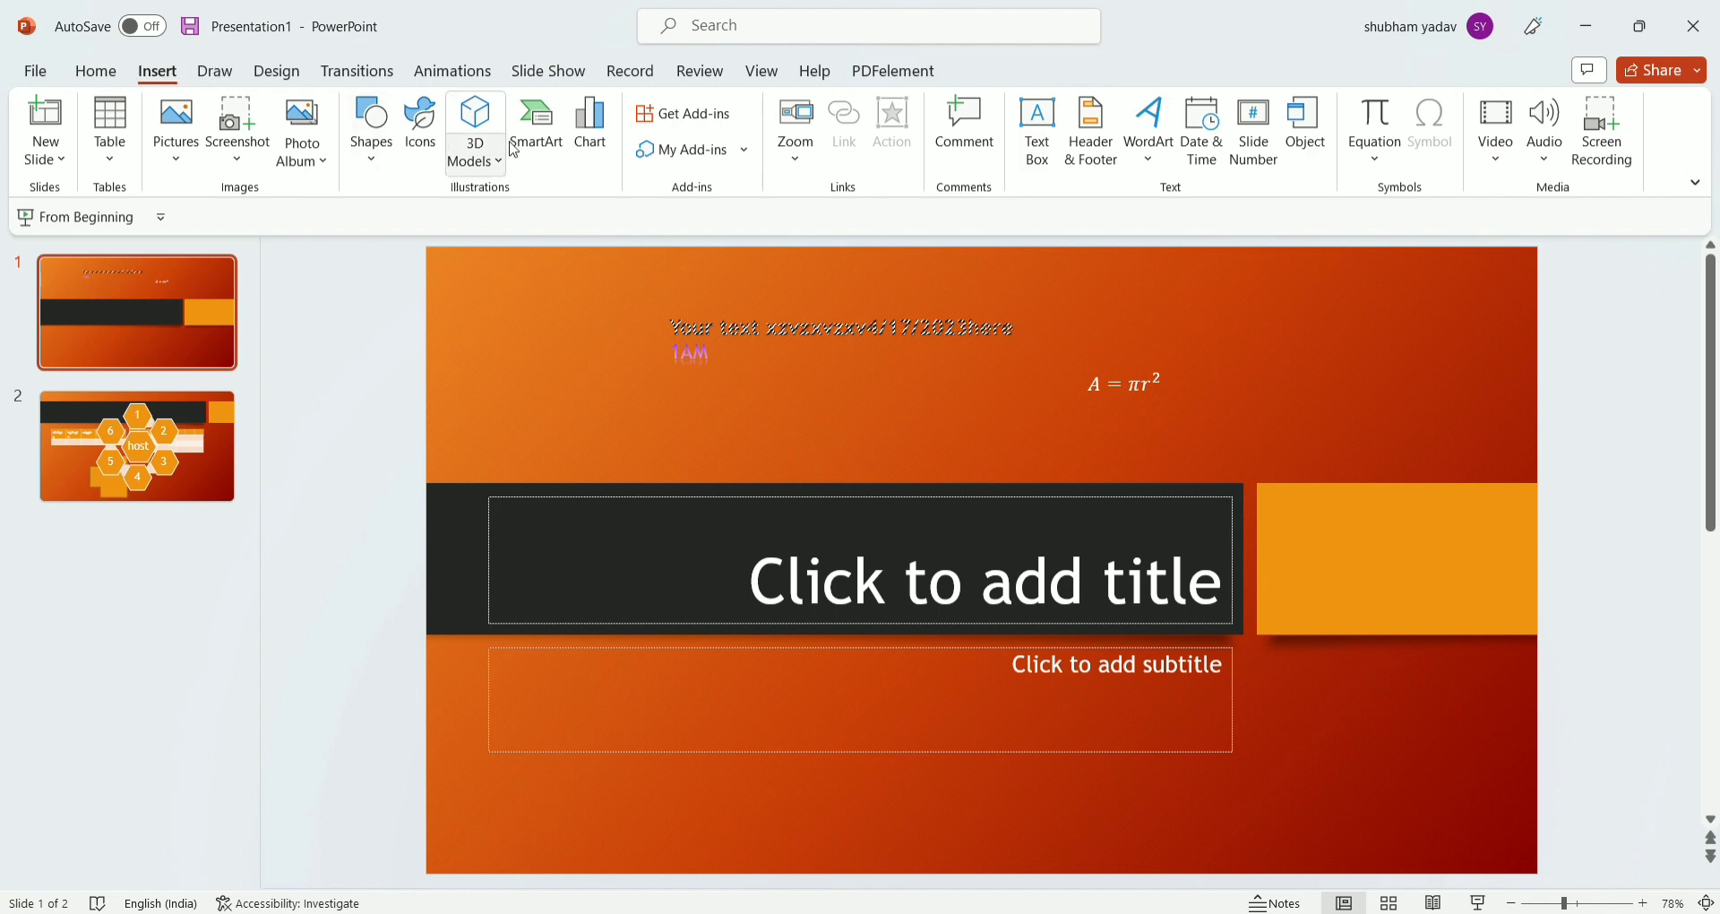
pyautogui.click(219, 72)
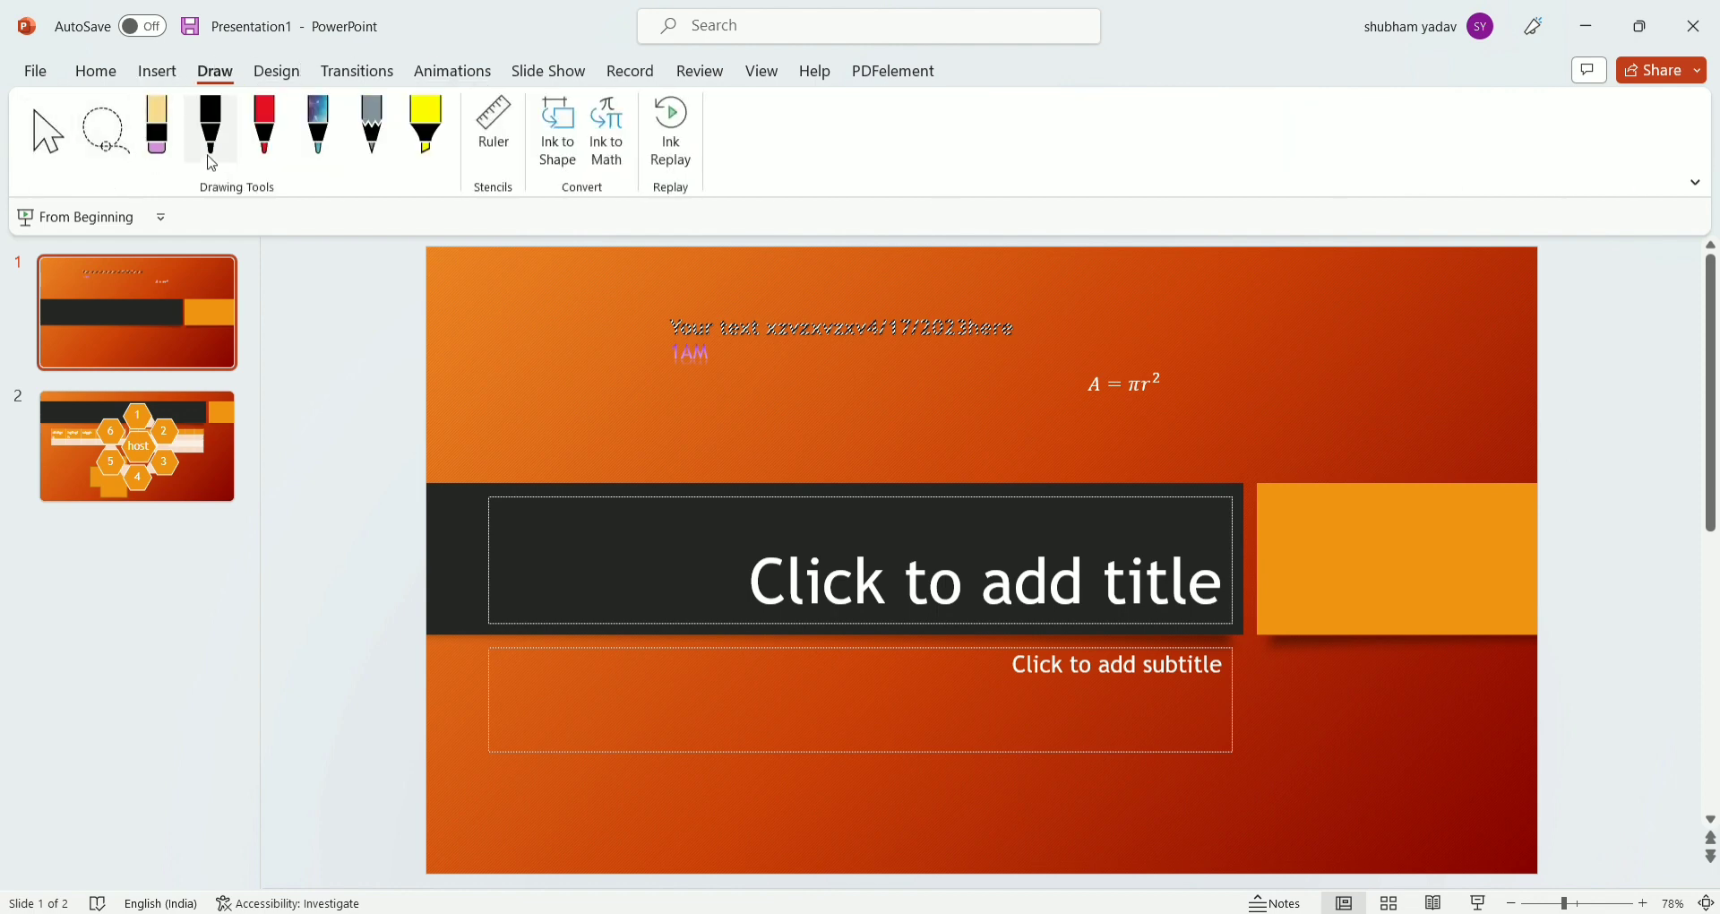
# Handwrite black ink strokes, including an S shape, above the title bar.
pyautogui.click(163, 139)
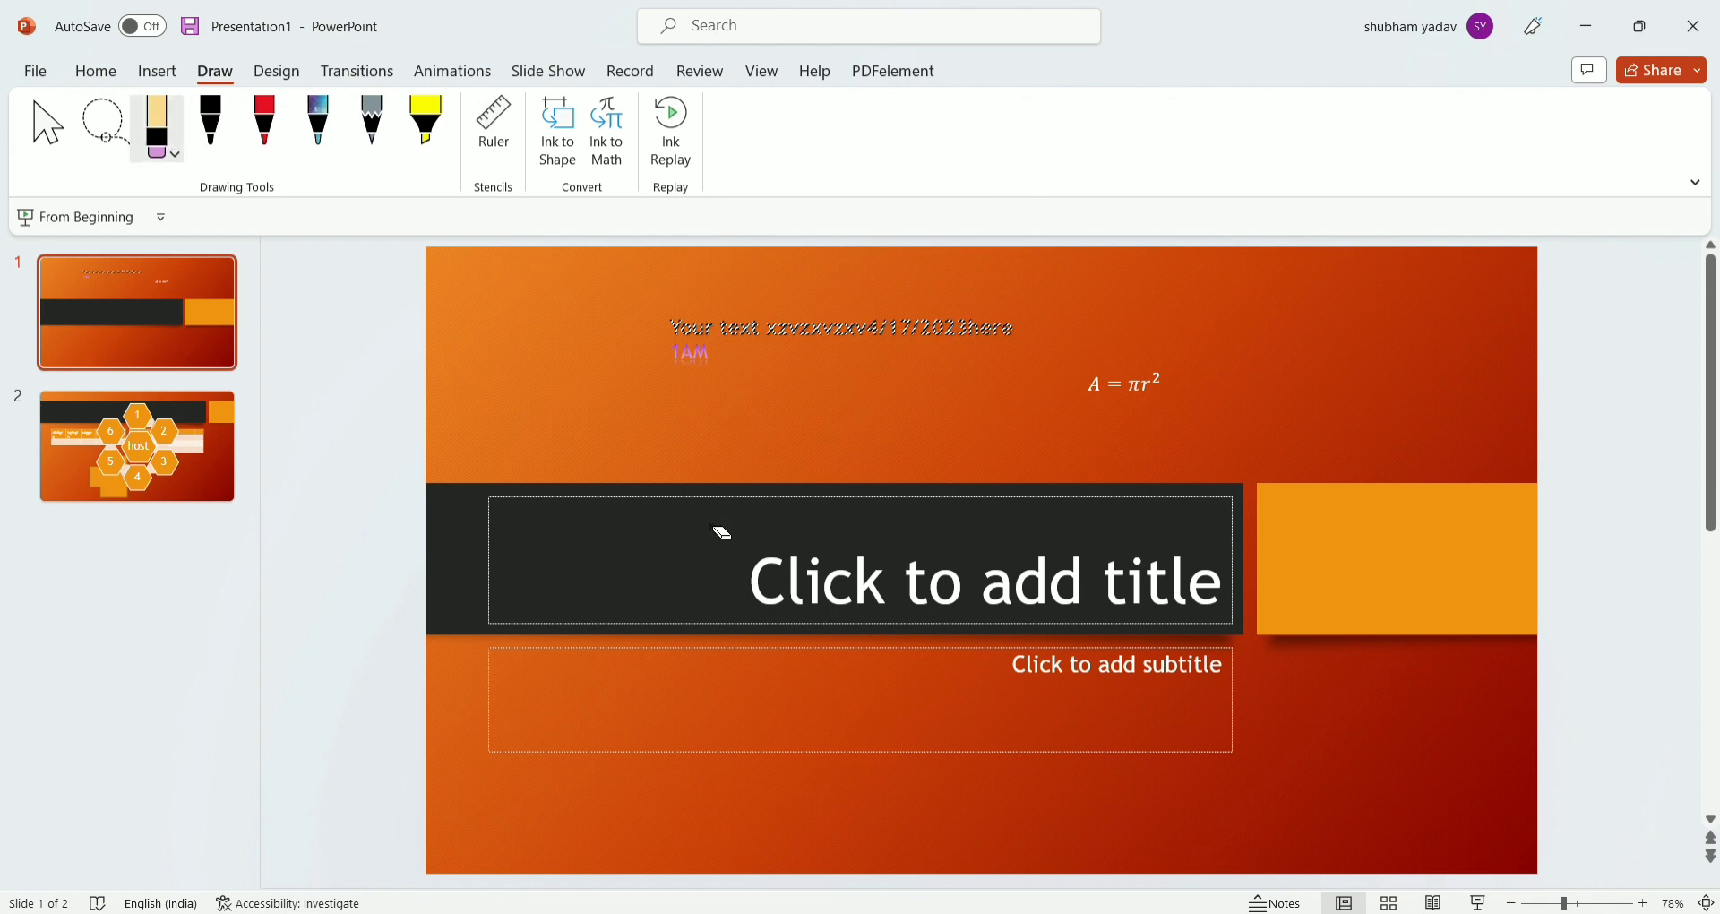
pyautogui.click(211, 126)
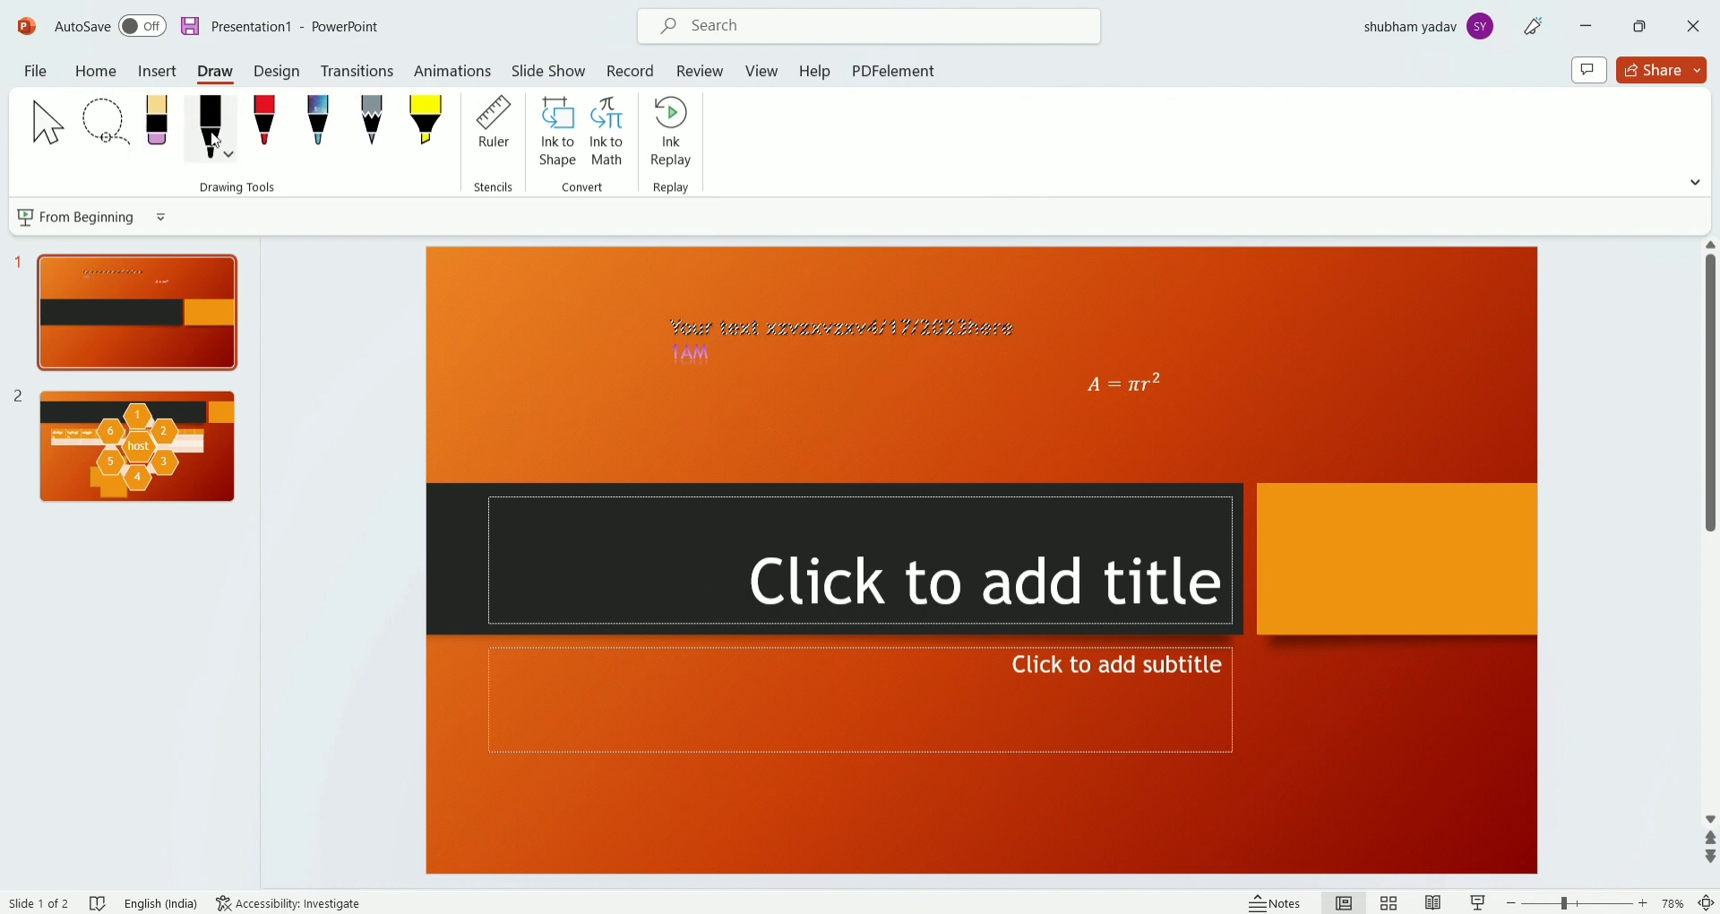
pyautogui.moveTo(637, 403)
pyautogui.mouseDown()
pyautogui.moveTo(774, 466)
pyautogui.moveTo(744, 424)
pyautogui.mouseUp()
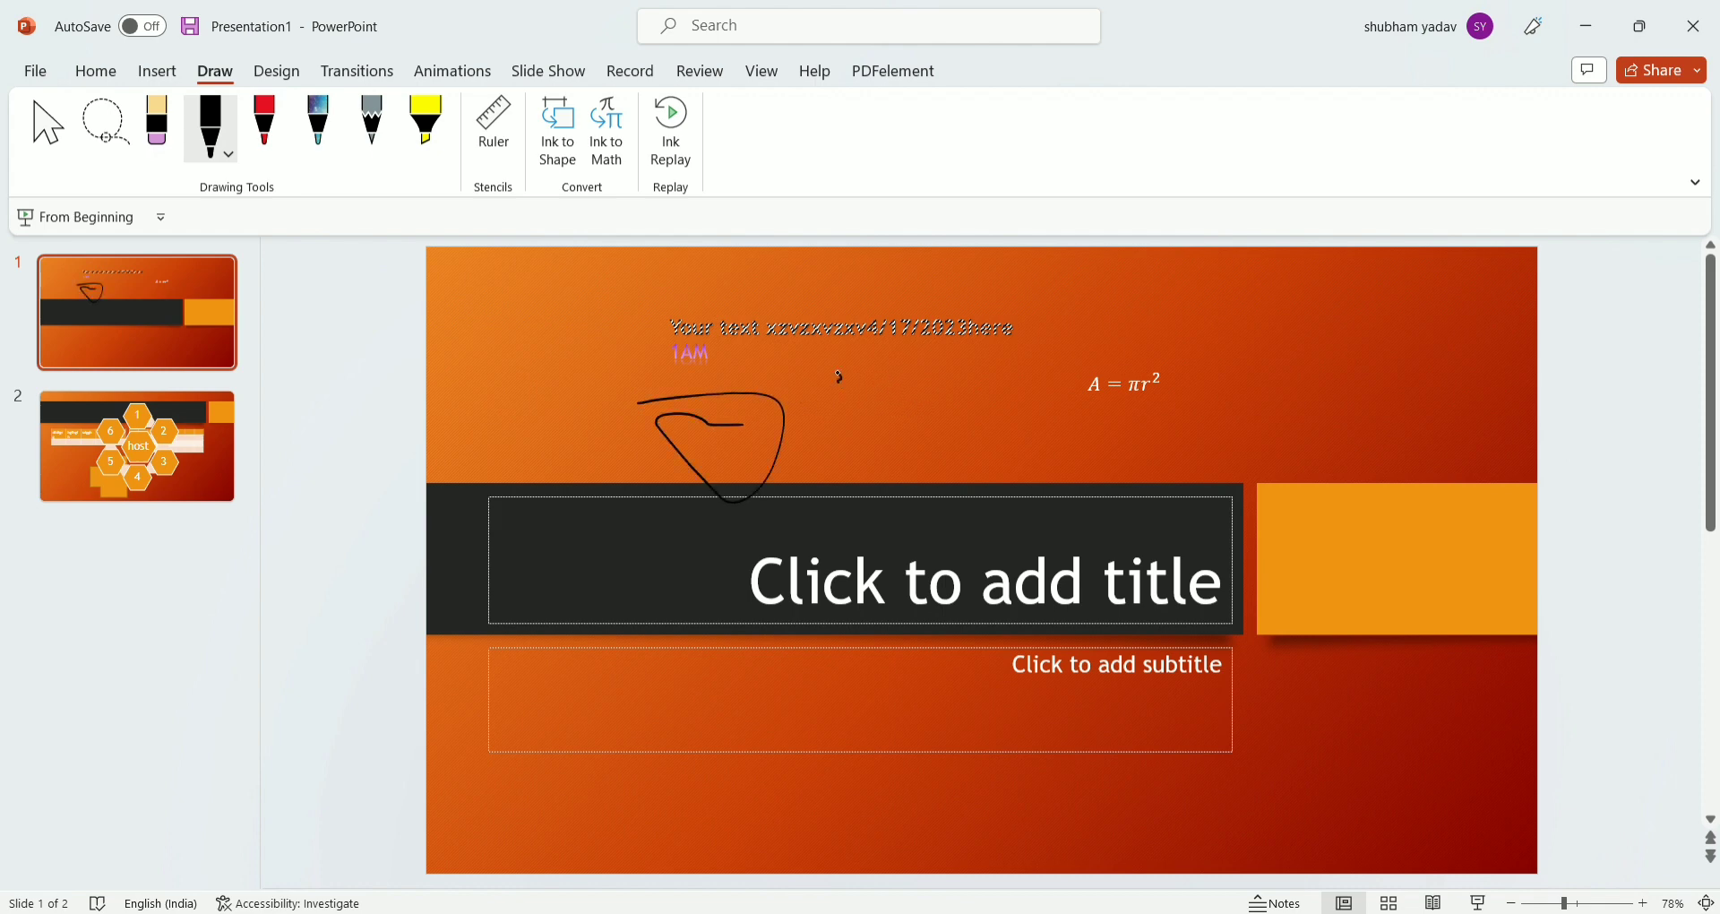
pyautogui.moveTo(826, 378); pyautogui.dragTo(811, 406)
pyautogui.moveTo(859, 379)
pyautogui.mouseDown()
pyautogui.moveTo(875, 417)
pyautogui.moveTo(931, 370)
pyautogui.moveTo(943, 421)
pyautogui.moveTo(979, 394)
pyautogui.moveTo(947, 419)
pyautogui.moveTo(966, 445)
pyautogui.moveTo(934, 422)
pyautogui.moveTo(957, 408)
pyautogui.mouseUp()
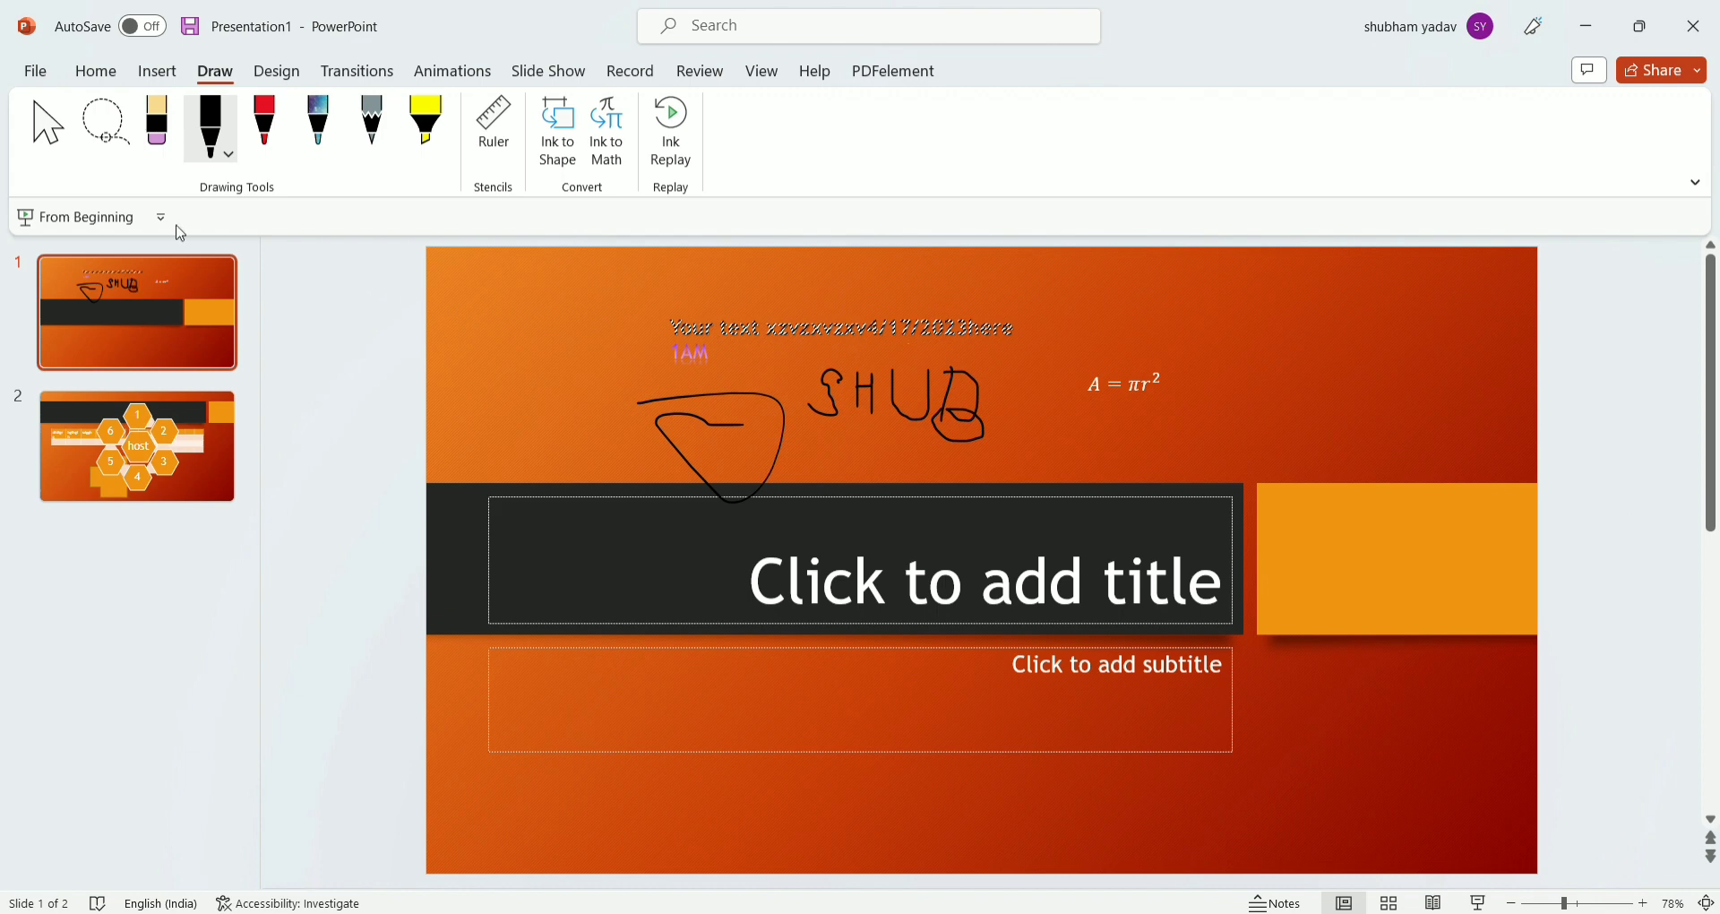
# Loop a Galaxy-pen outline around the SHUD lettering, leaving the Pencil selected.
pyautogui.click(324, 136)
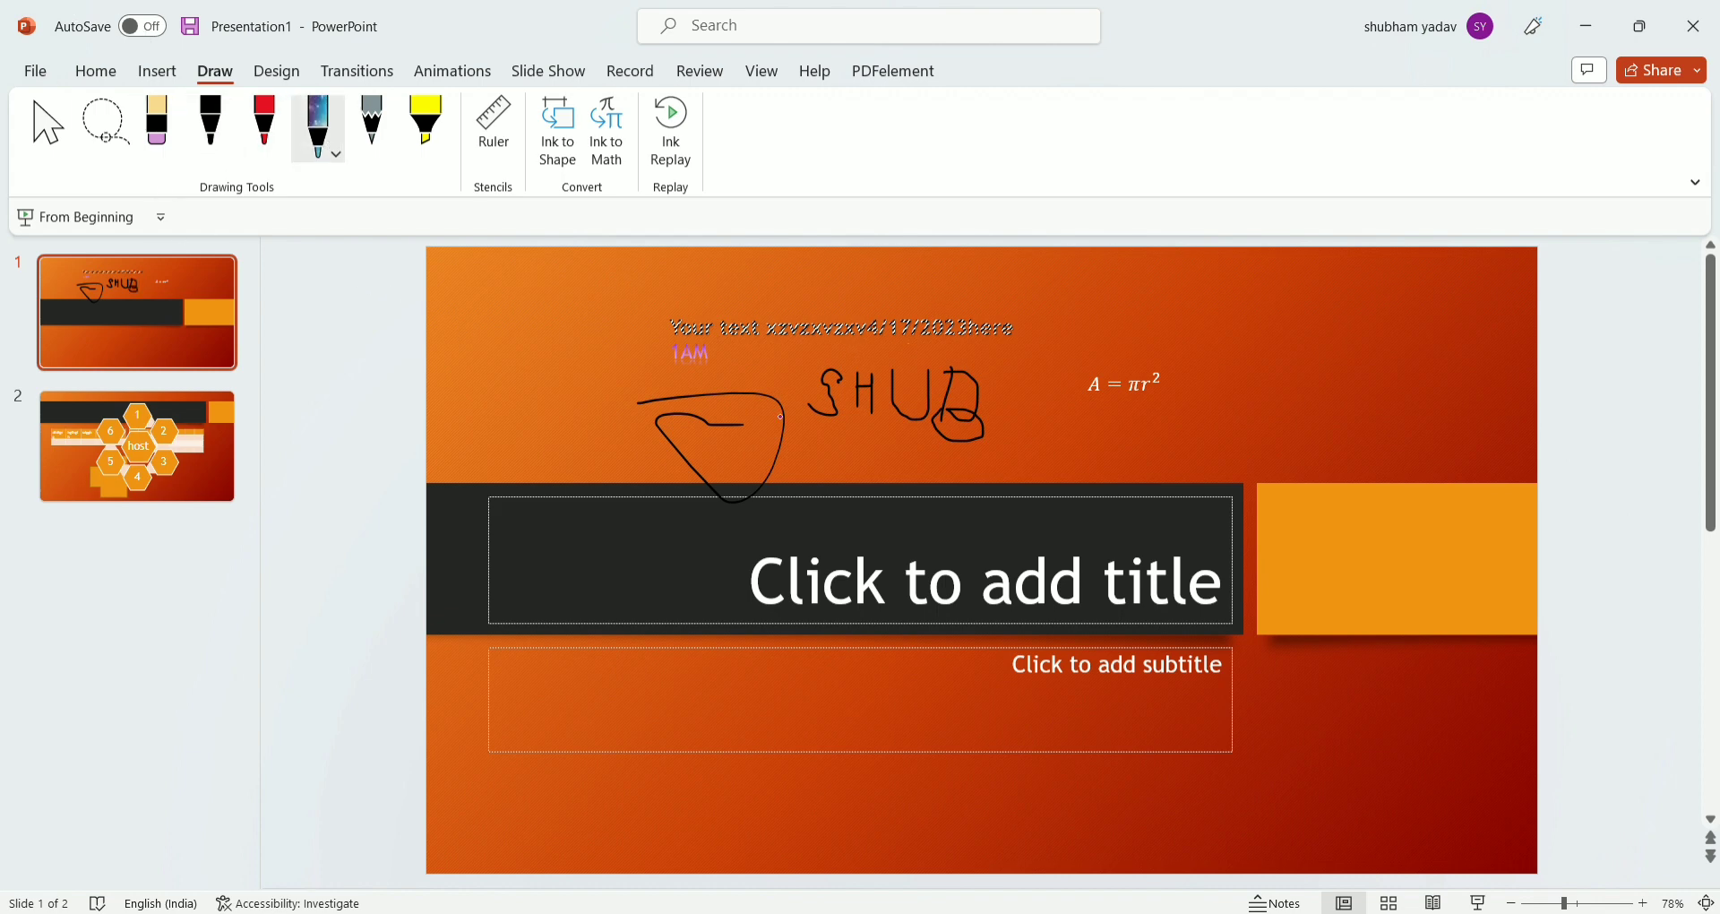
pyautogui.moveTo(836, 470)
pyautogui.mouseDown()
pyautogui.moveTo(1003, 423)
pyautogui.moveTo(984, 364)
pyautogui.moveTo(844, 355)
pyautogui.moveTo(803, 411)
pyautogui.moveTo(833, 465)
pyautogui.moveTo(903, 465)
pyautogui.mouseUp()
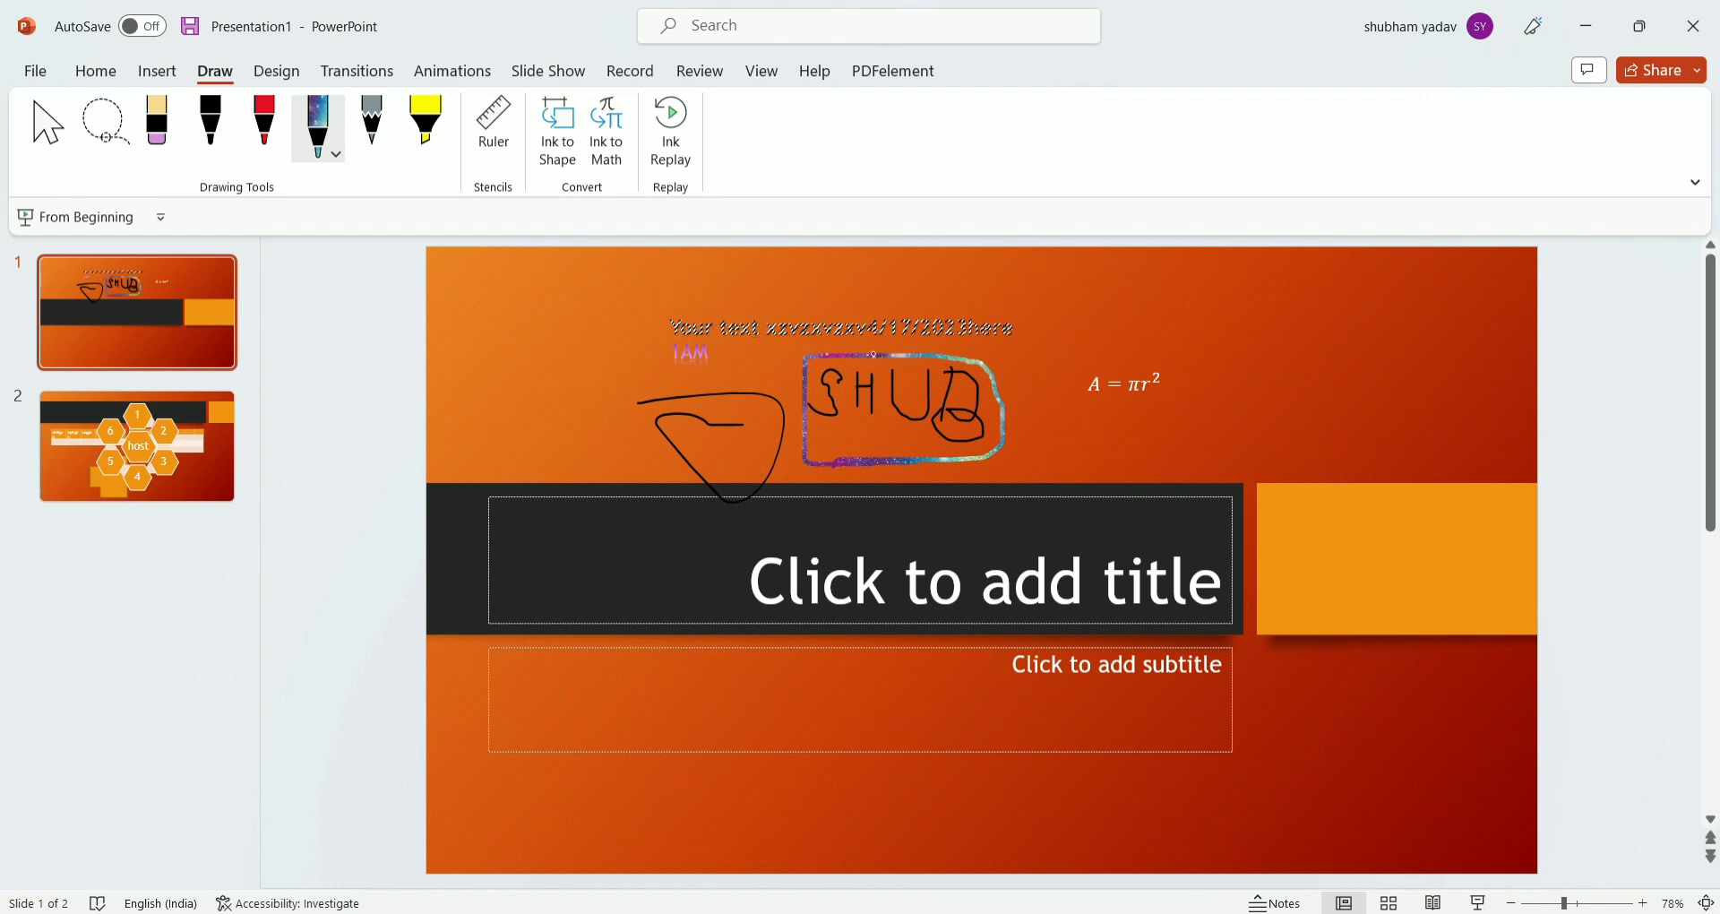
pyautogui.click(357, 128)
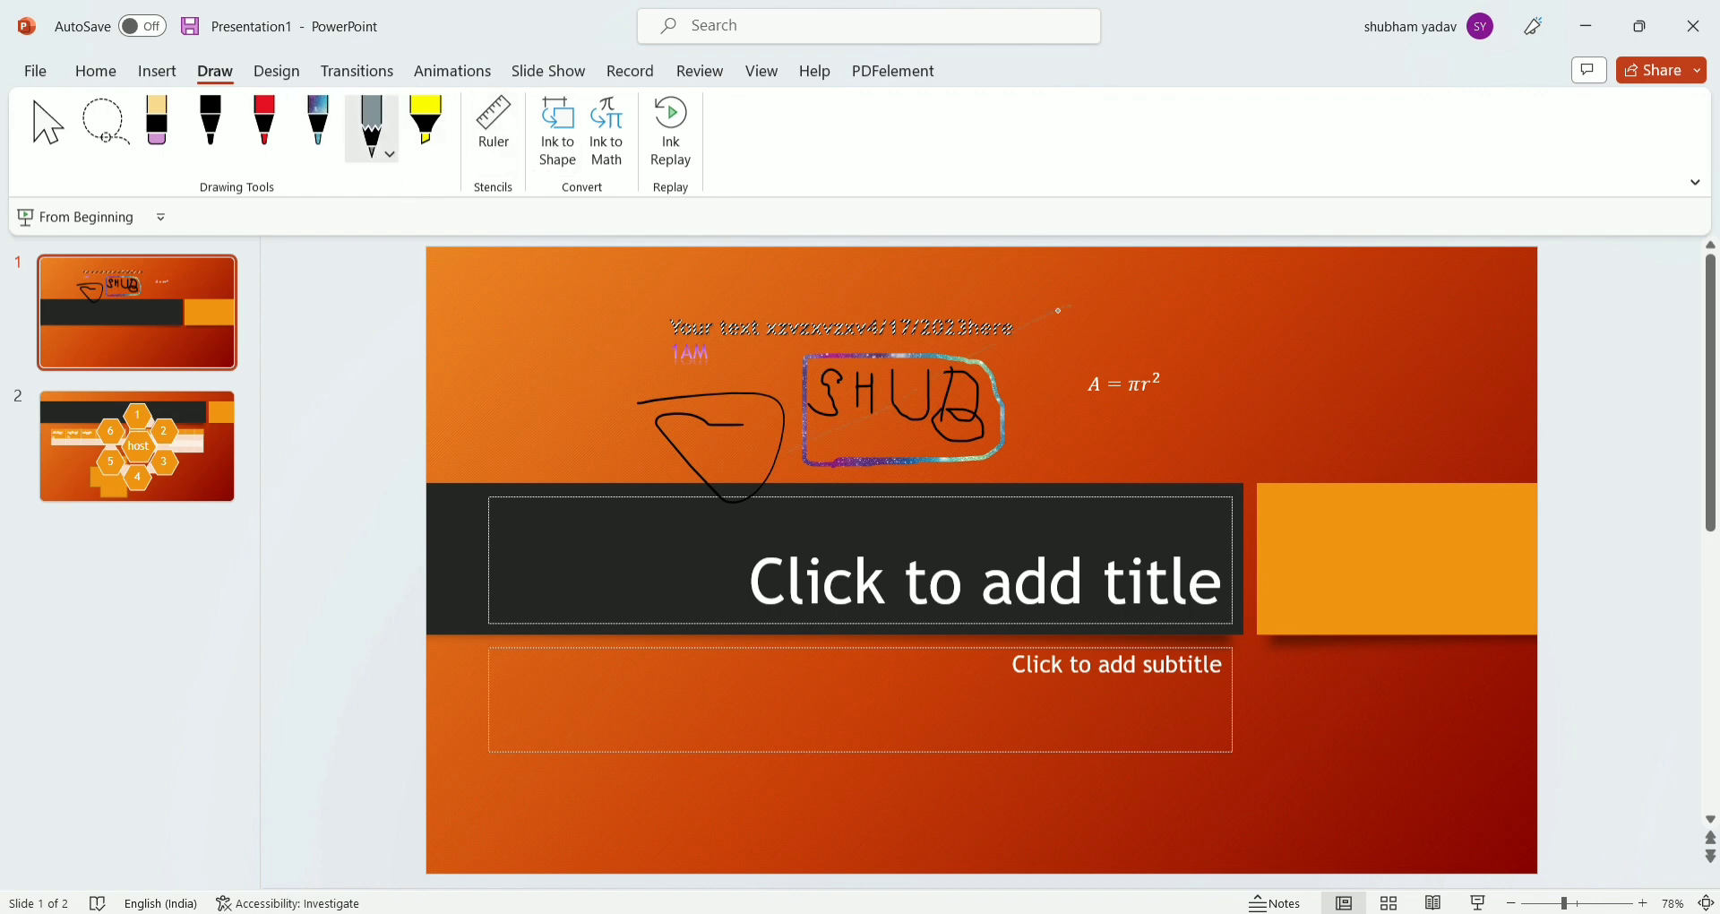
# Show the ruler and reposition it across the slide over the handwriting.
pyautogui.click(494, 134)
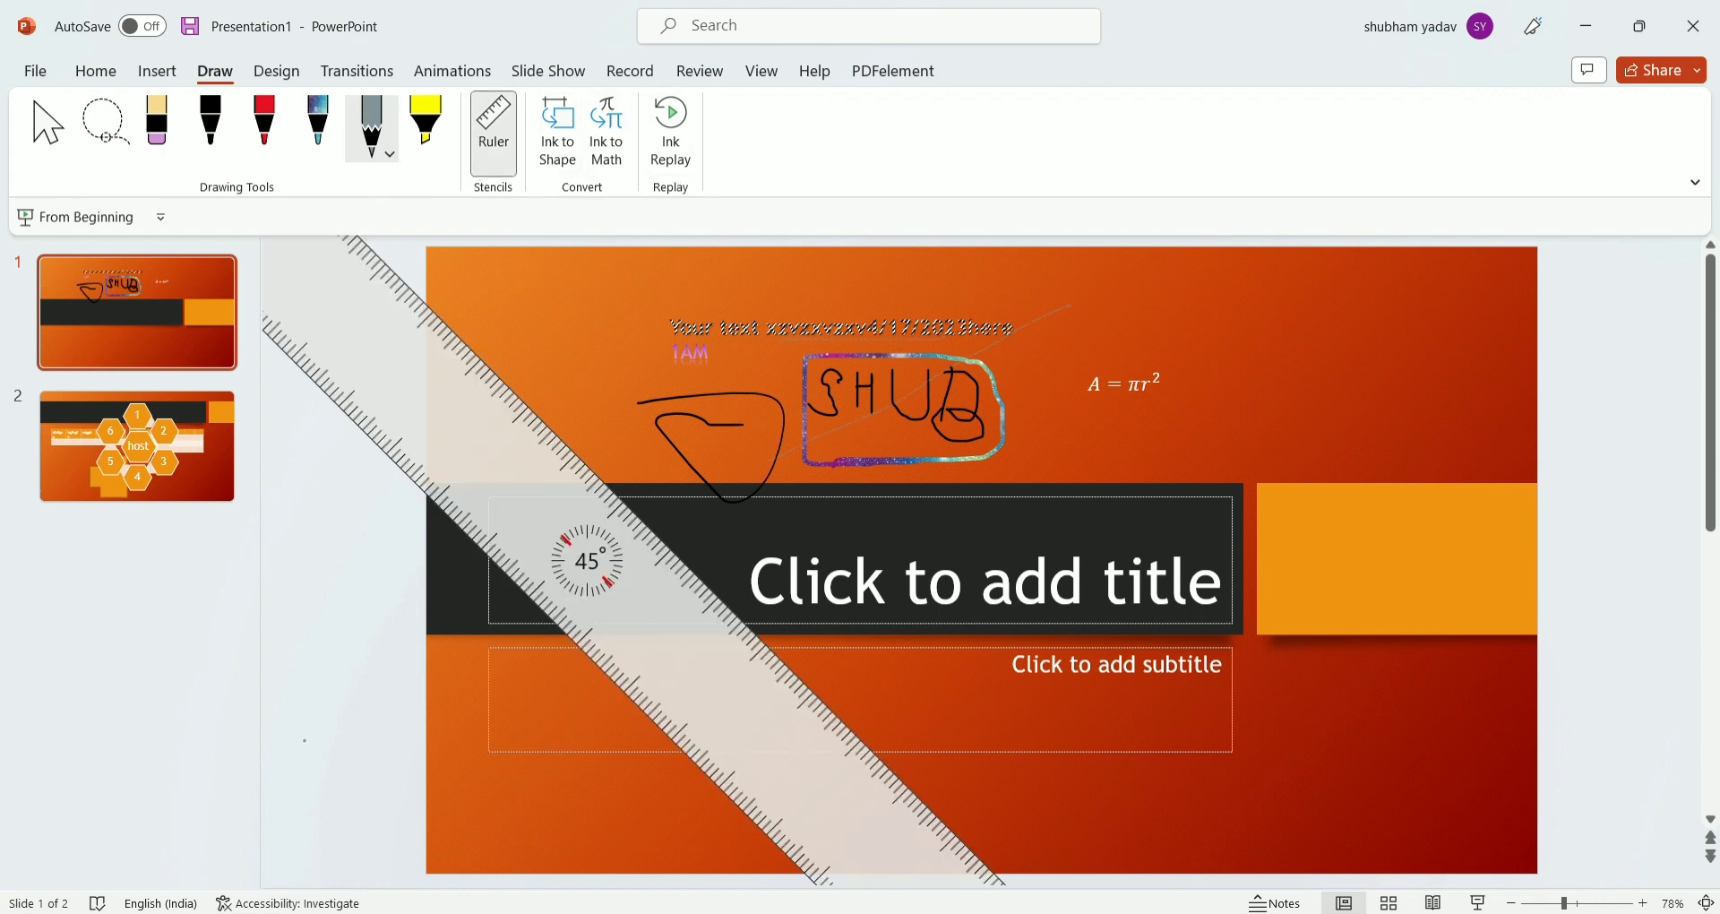
pyautogui.moveTo(586, 559)
pyautogui.mouseDown()
pyautogui.moveTo(702, 496)
pyautogui.moveTo(852, 465)
pyautogui.moveTo(876, 530)
pyautogui.mouseUp()
pyautogui.moveTo(923, 598)
pyautogui.mouseDown()
pyautogui.moveTo(799, 510)
pyautogui.moveTo(808, 634)
pyautogui.moveTo(864, 780)
pyautogui.moveTo(1344, 887)
pyautogui.mouseUp()
pyautogui.moveTo(860, 556); pyautogui.dragTo(638, 557)
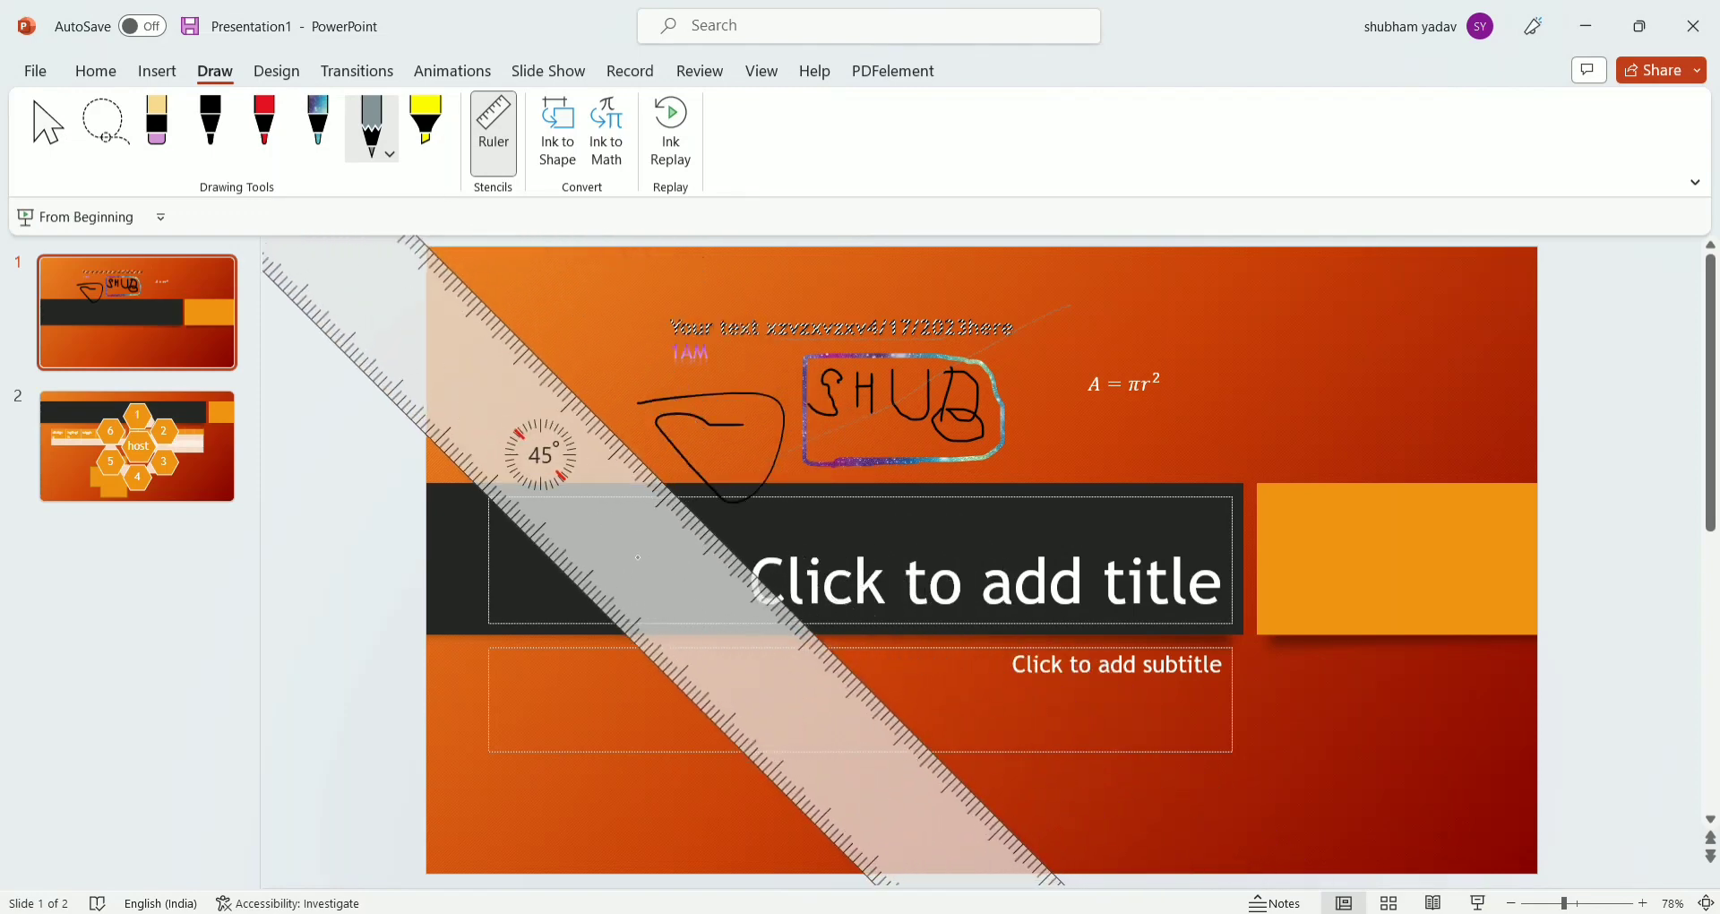
pyautogui.moveTo(638, 557); pyautogui.dragTo(645, 550)
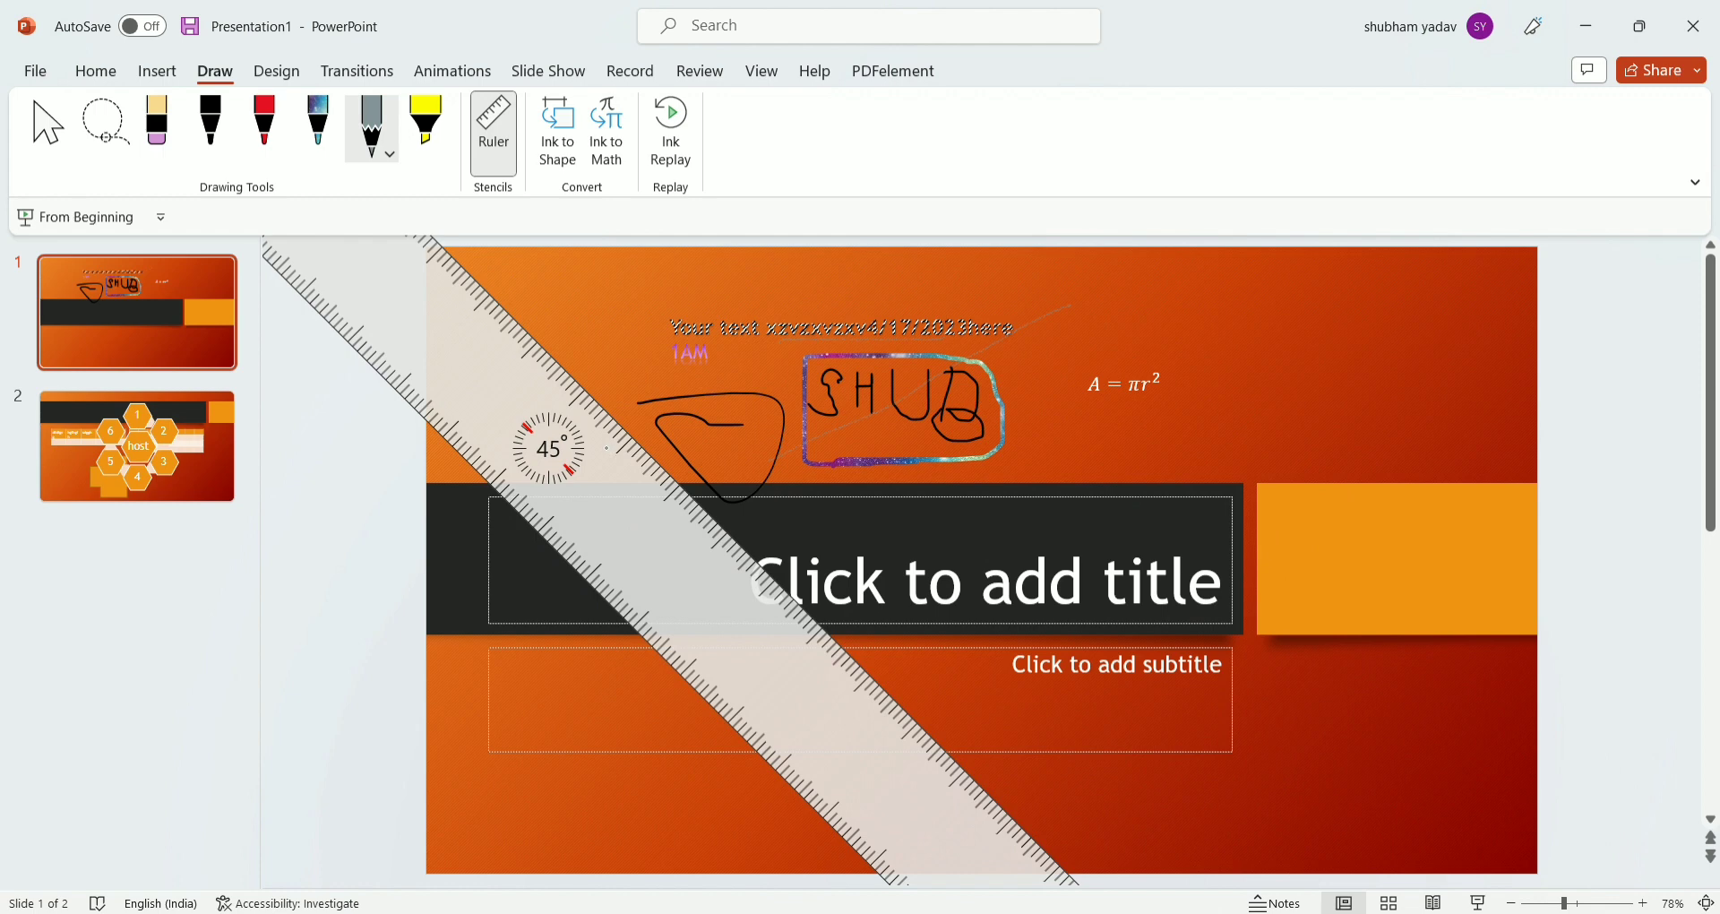
pyautogui.moveTo(607, 448); pyautogui.dragTo(724, 287)
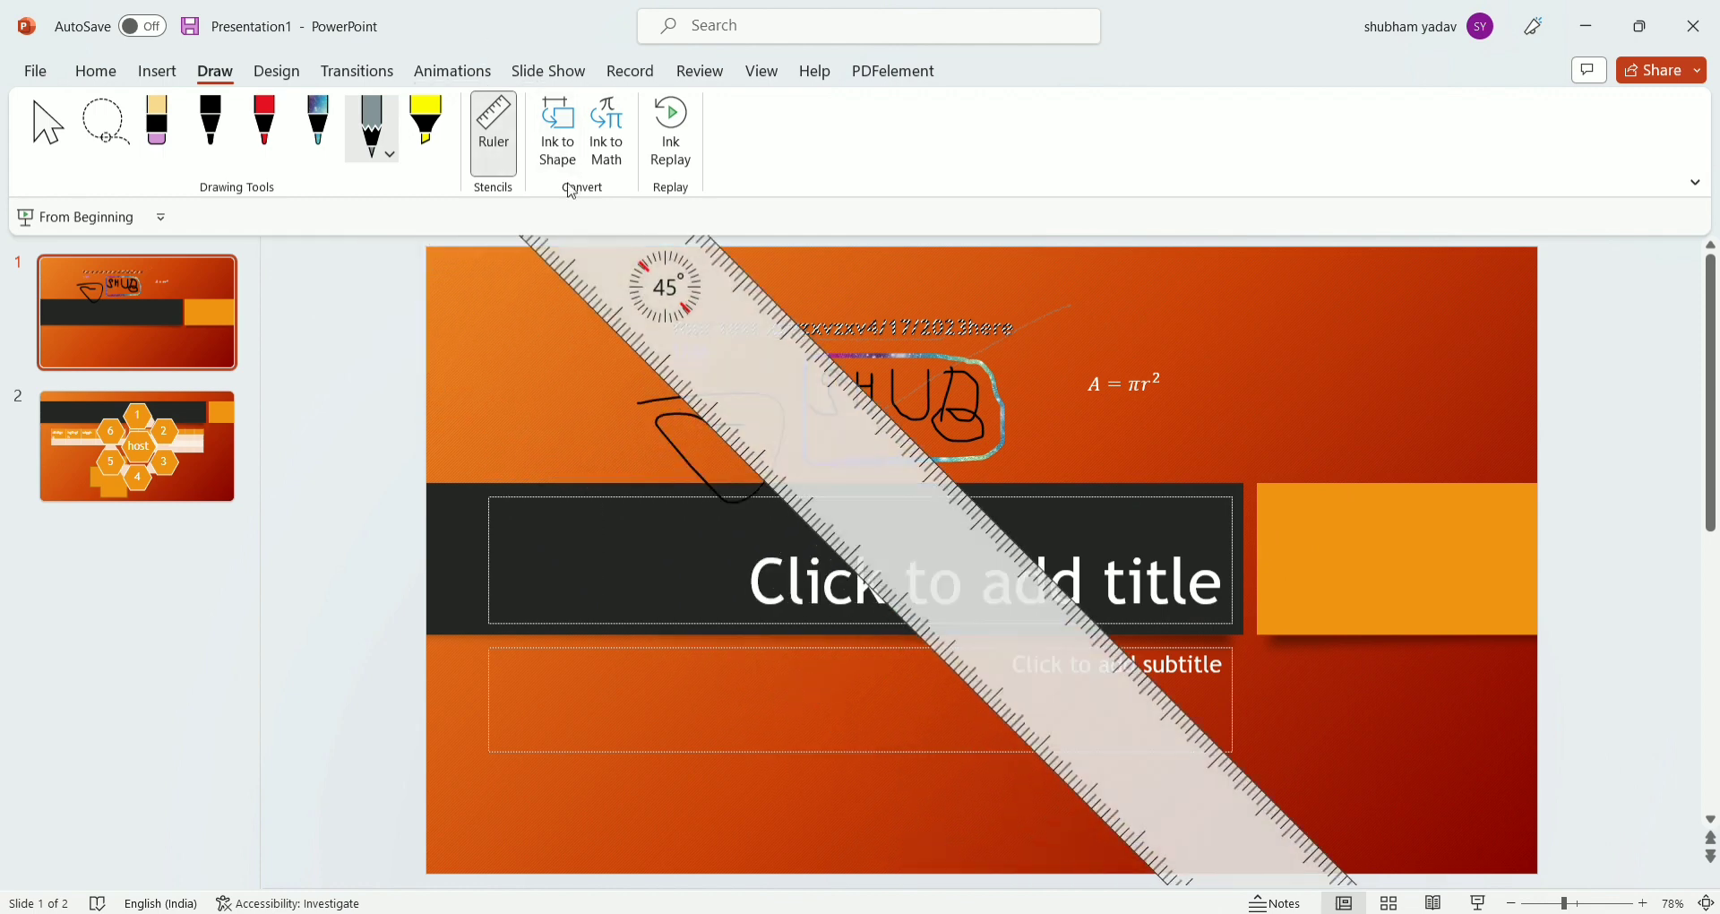
# Try Ink to Math, undo the recent ink twice, hide the ruler, and replay the ink.
pyautogui.click(629, 170)
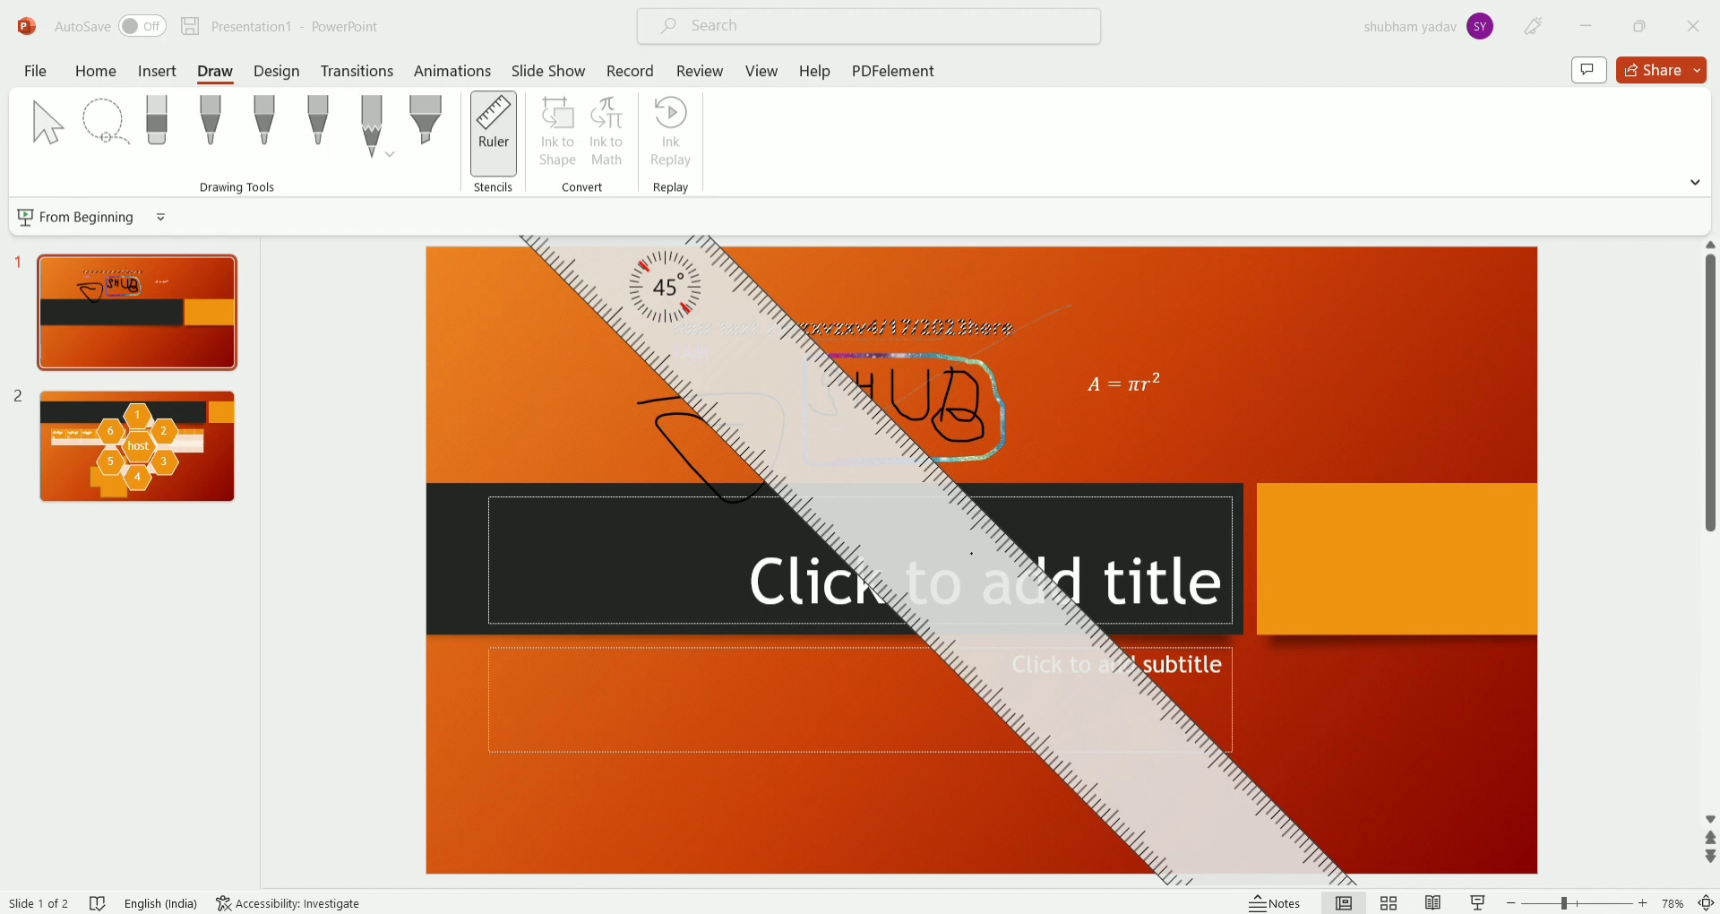
pyautogui.click(1086, 708)
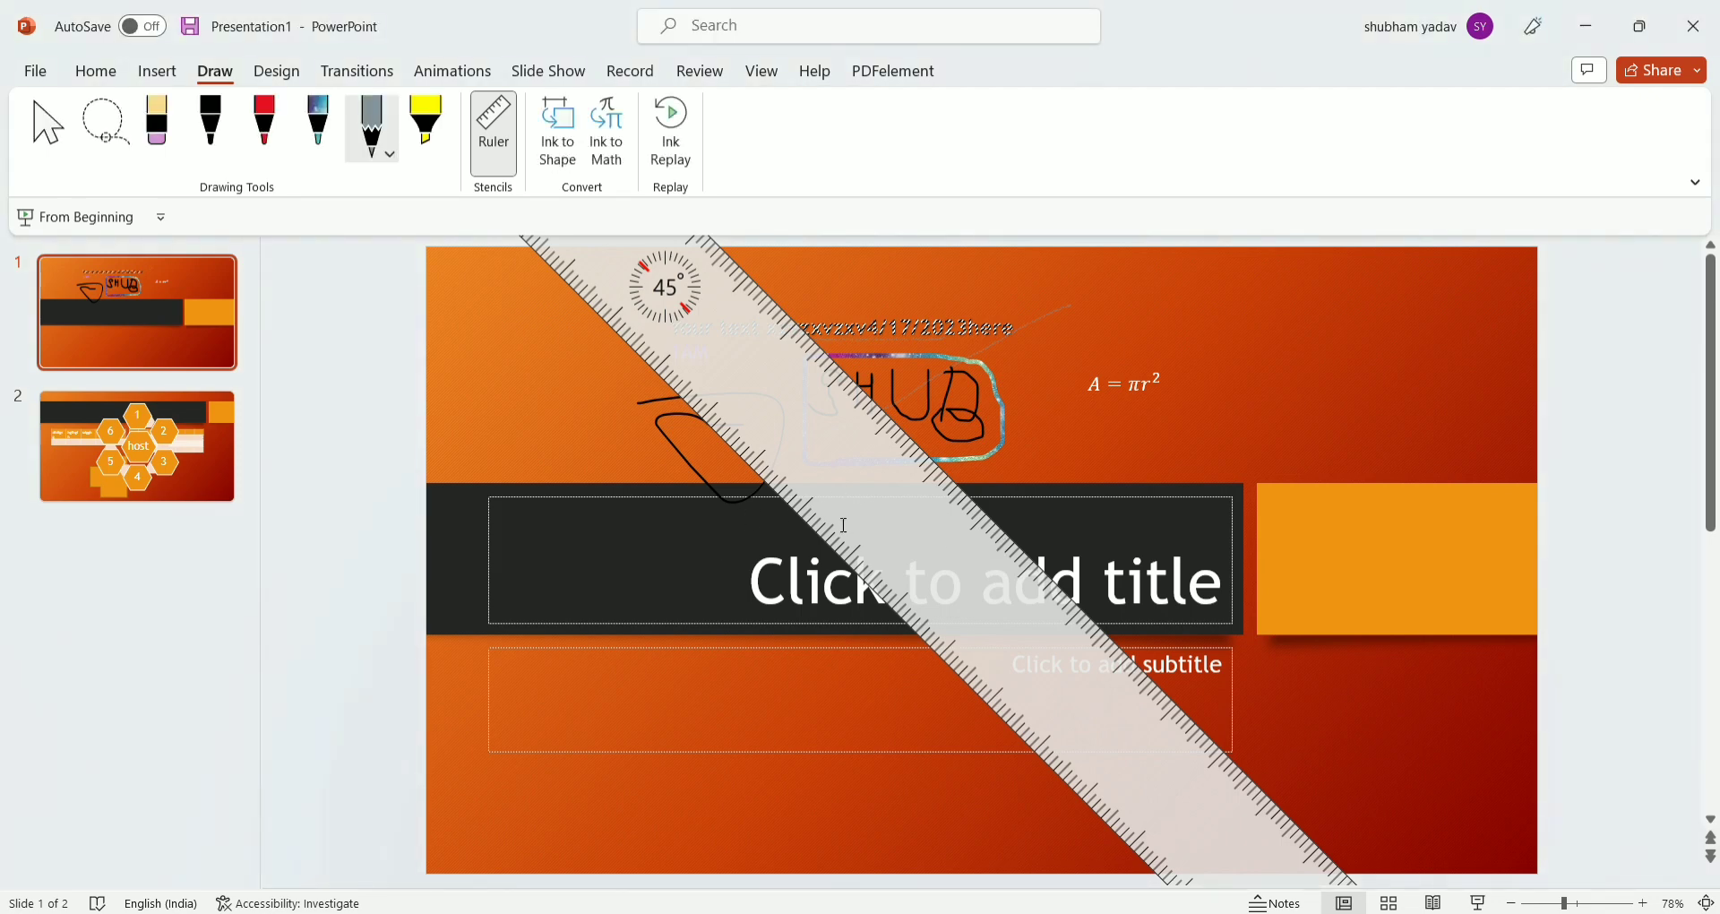
pyautogui.hotkey('ctrl', 'z')
pyautogui.hotkey('ctrl', 'z')
pyautogui.hotkey('ctrl', 'z')
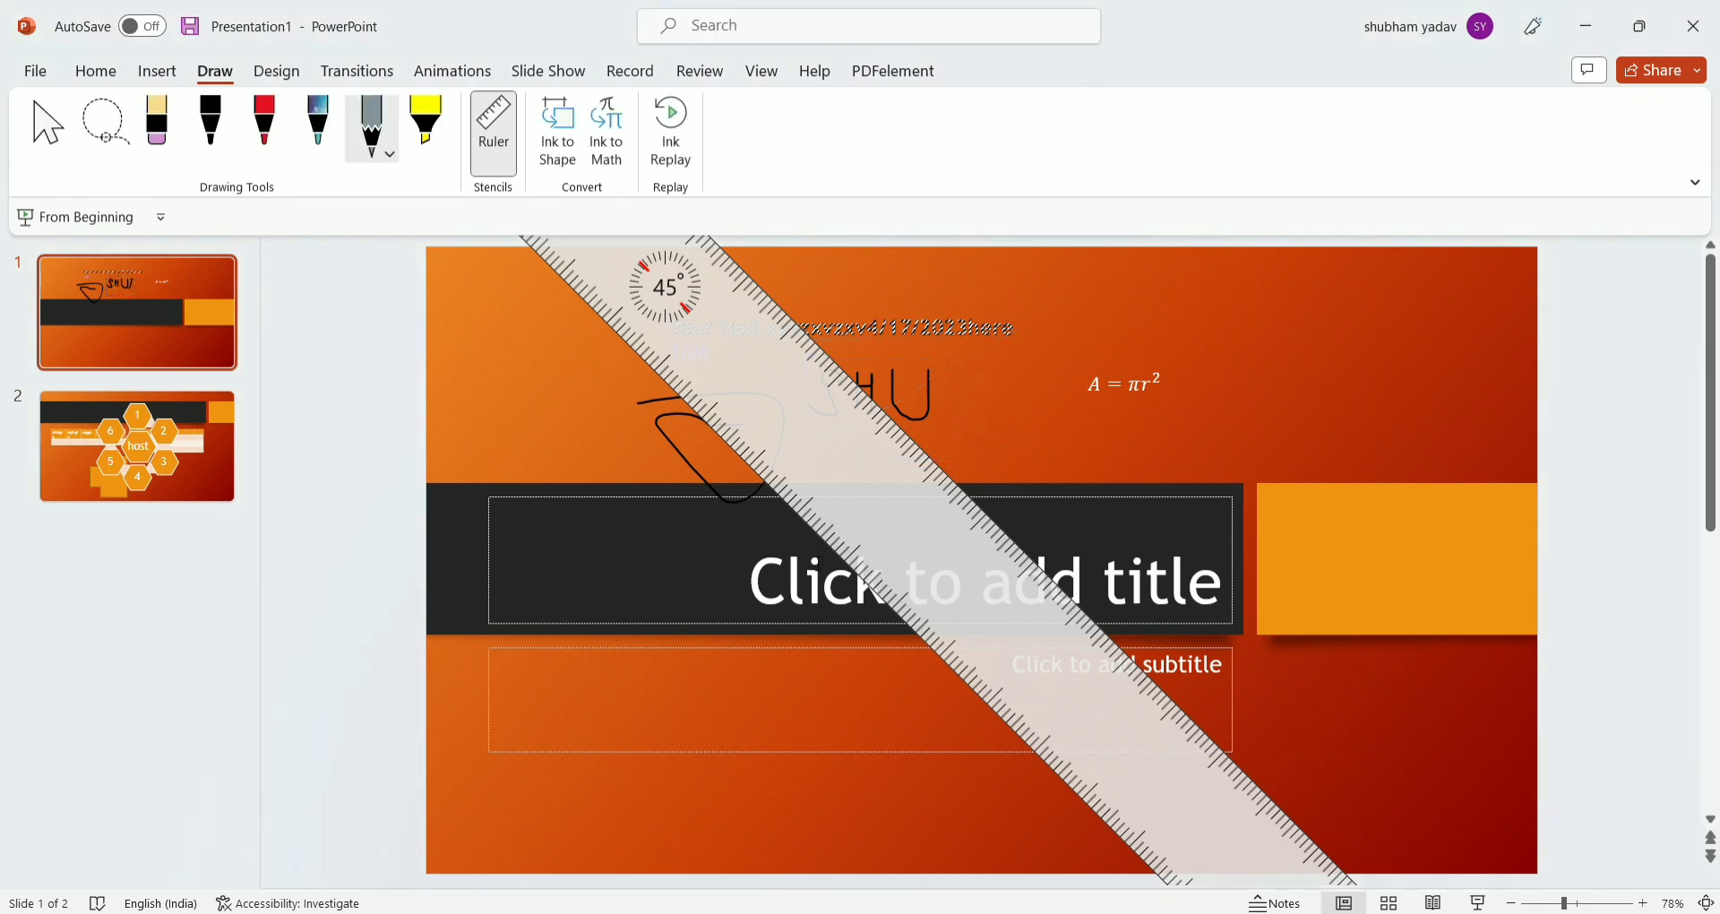
pyautogui.hotkey('ctrl', 'z')
pyautogui.hotkey('ctrl', 'z')
pyautogui.click(494, 160)
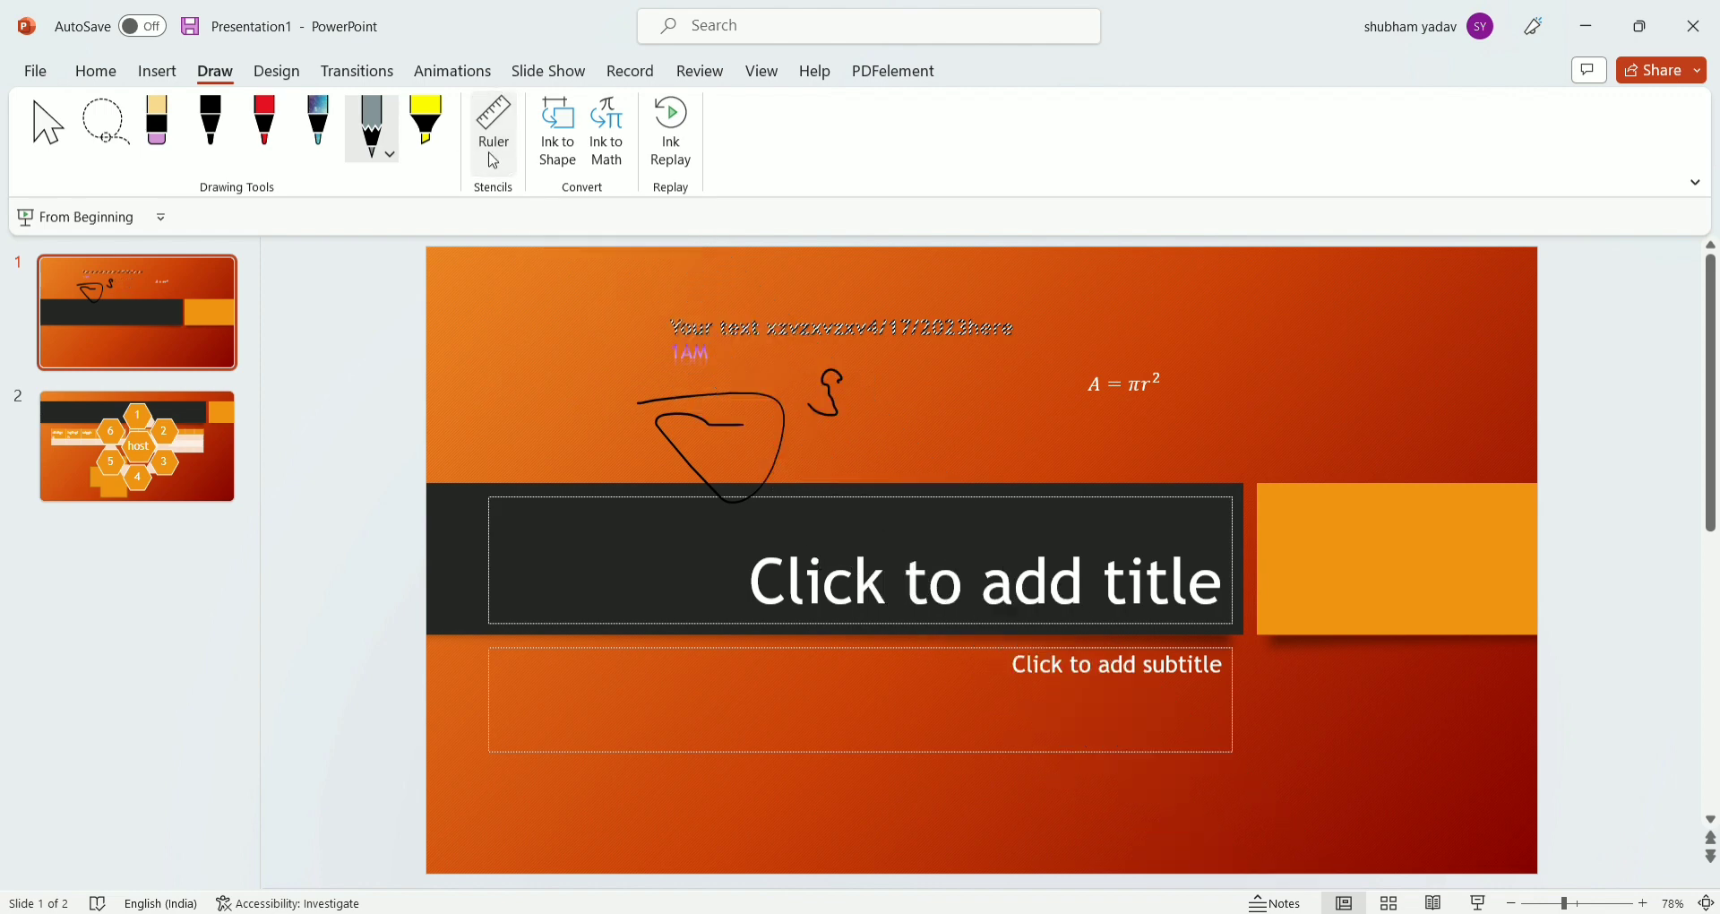
pyautogui.click(679, 165)
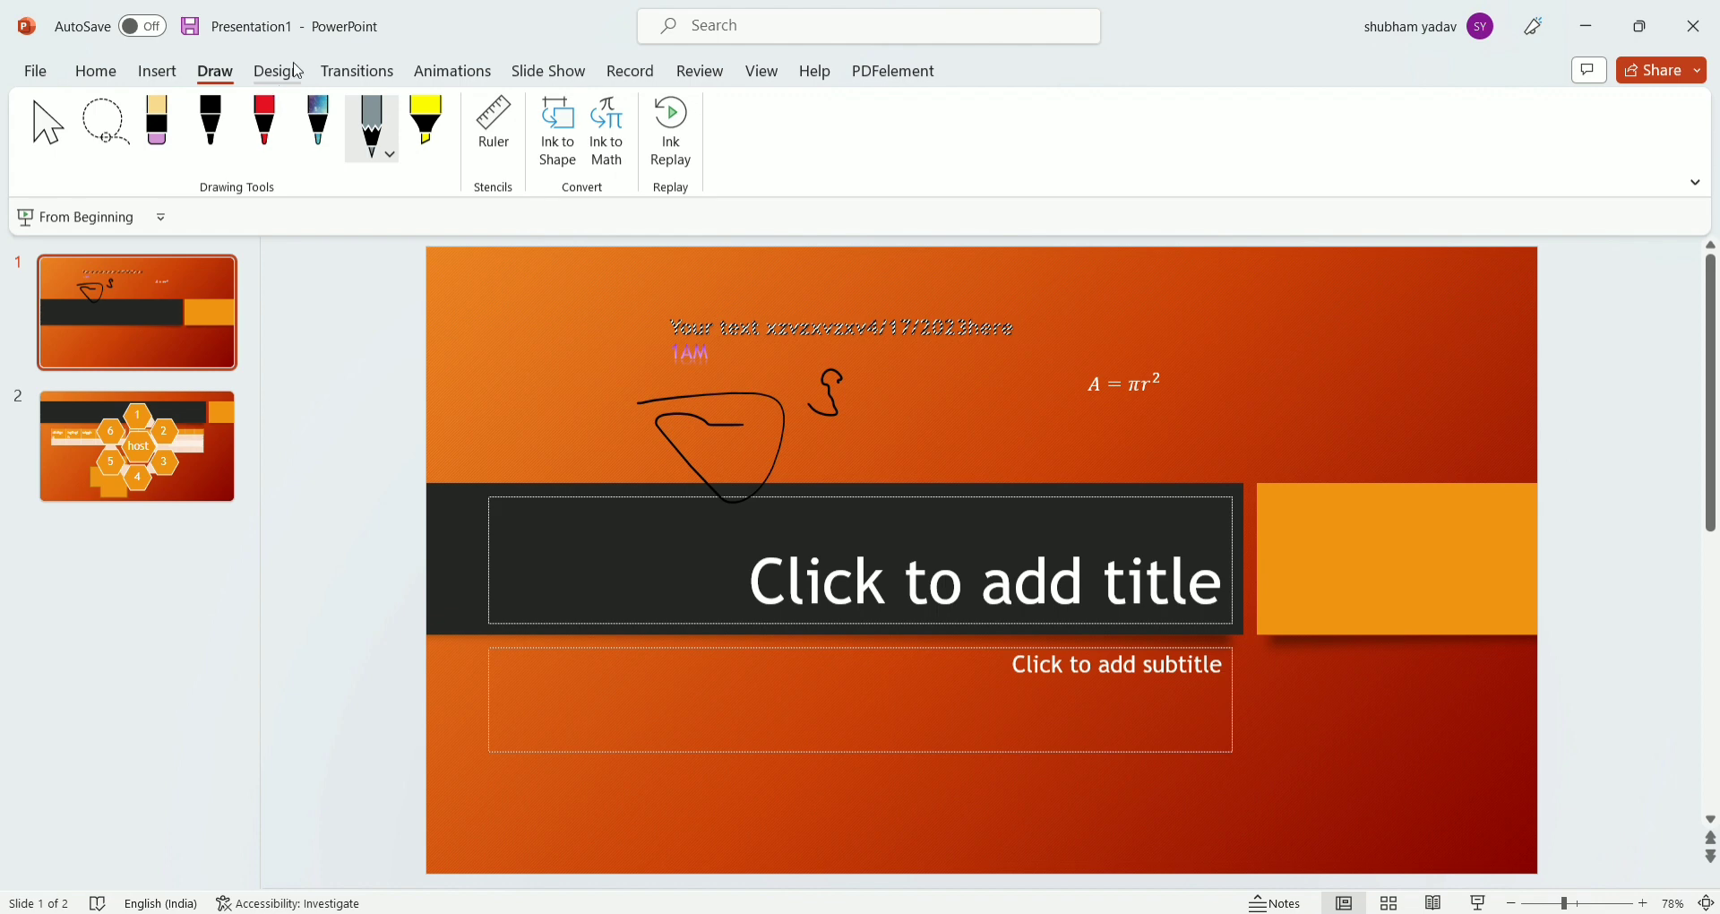
# Apply the blue circle-pattern design theme and switch it to its green variant.
pyautogui.click(299, 71)
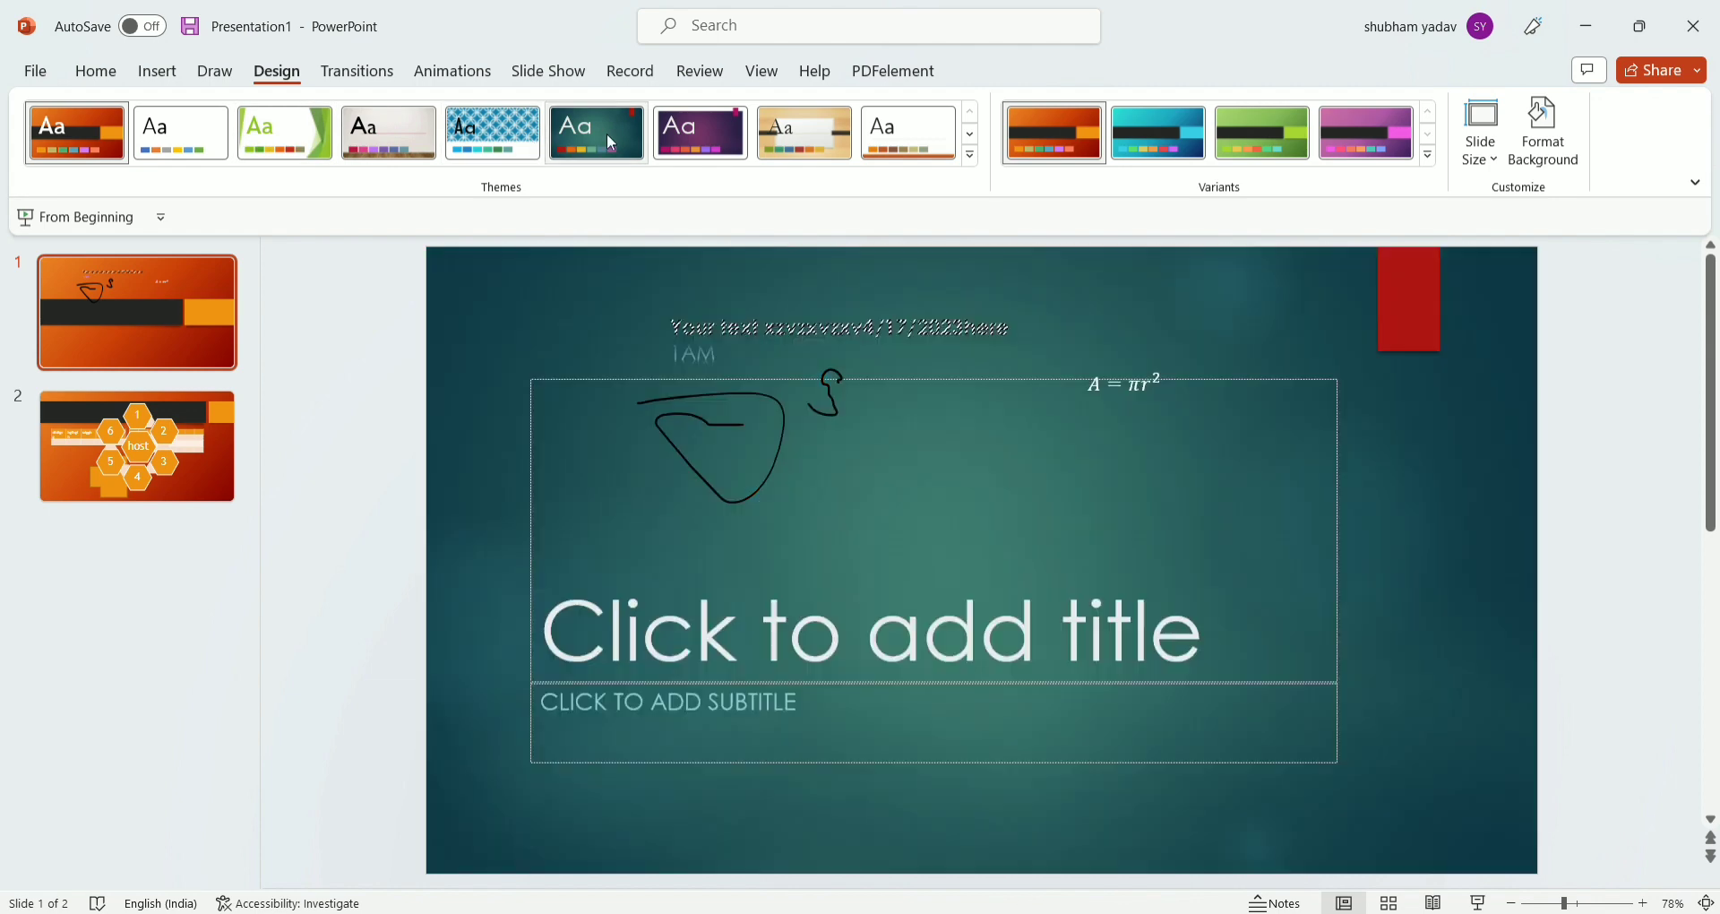
pyautogui.click(493, 132)
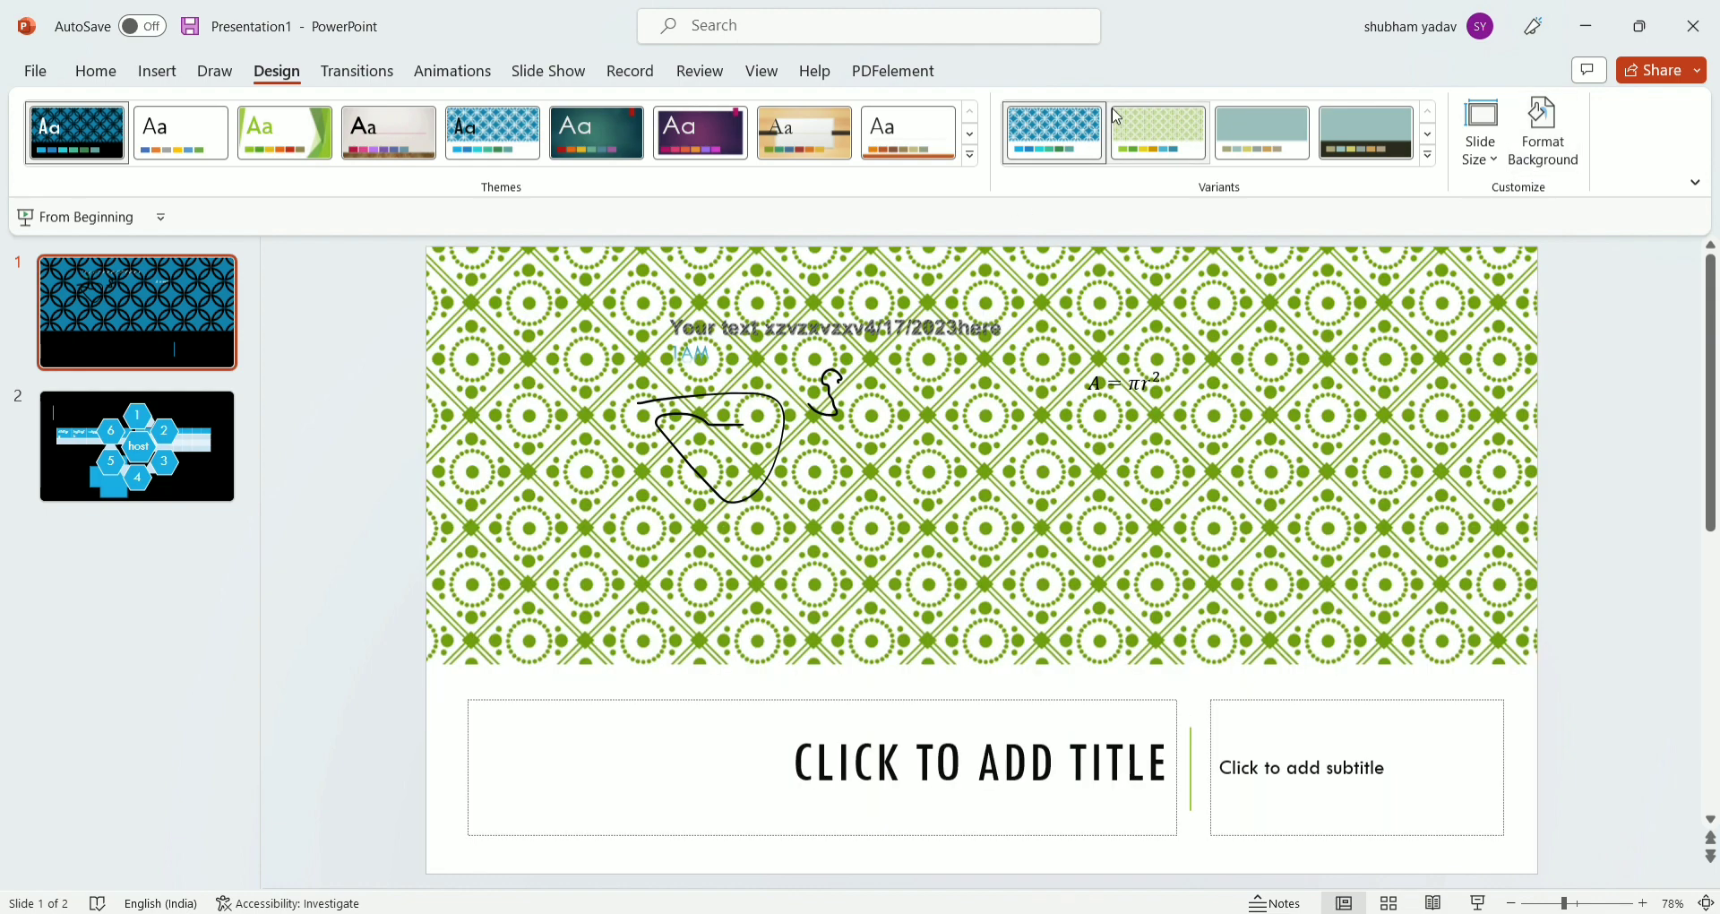
pyautogui.click(1115, 123)
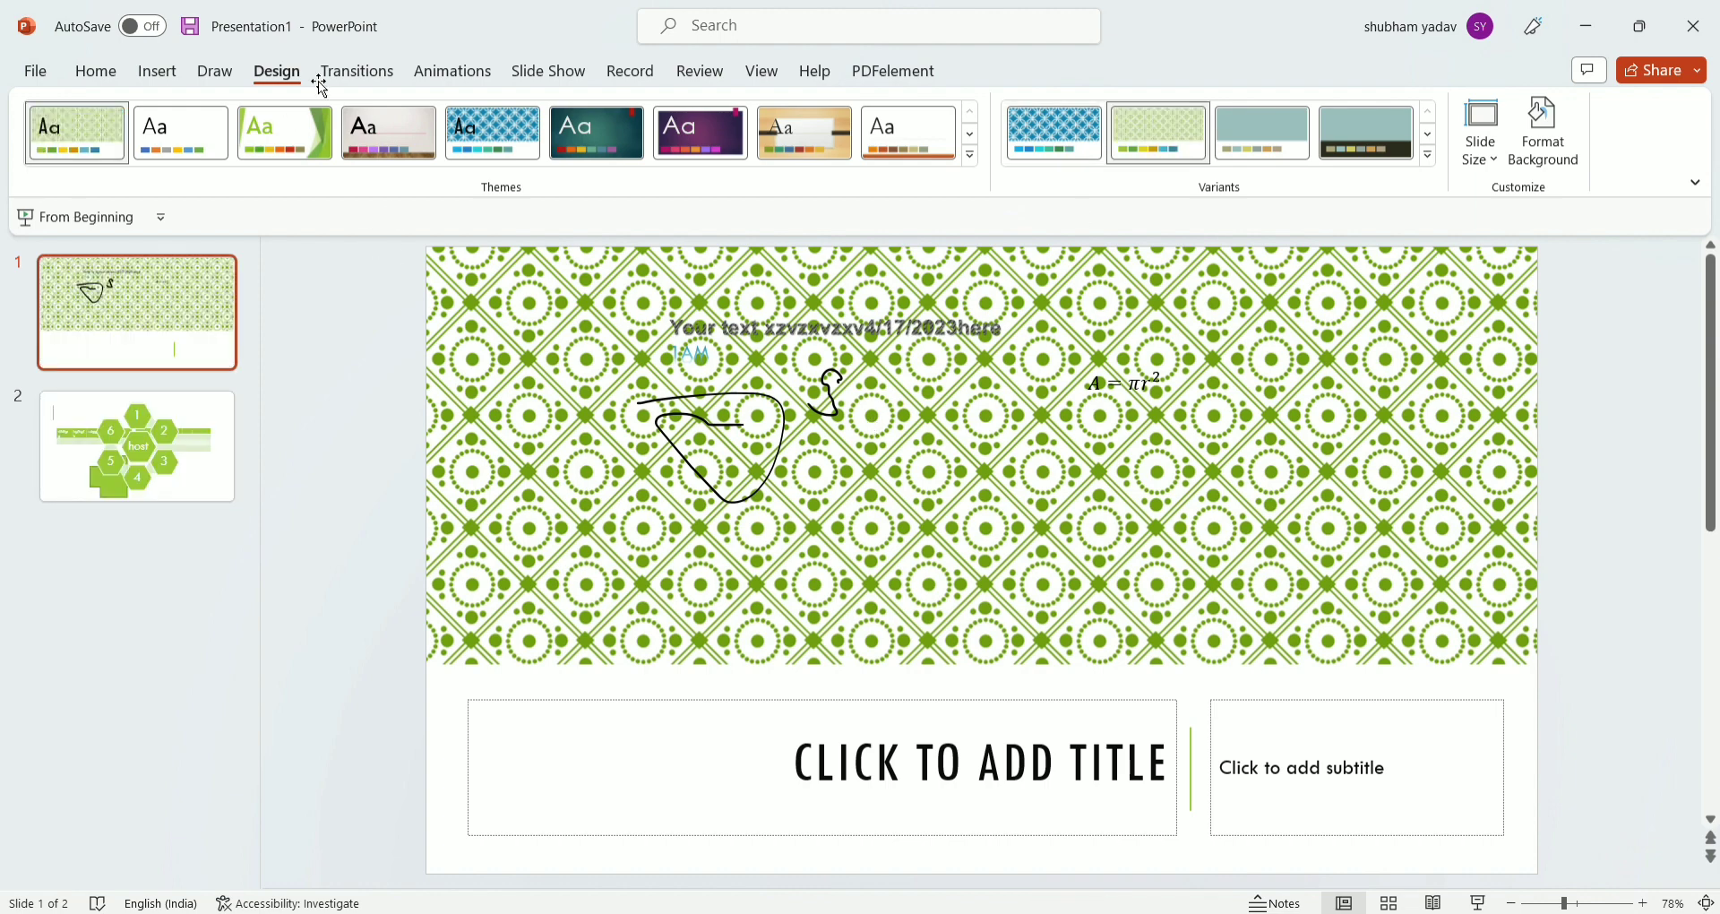
# Preview Morph, Fade, Push, Wipe, Split, Reveal, Cut, Random Bars and Shape, then apply Uncover (00.75 s).
pyautogui.click(384, 74)
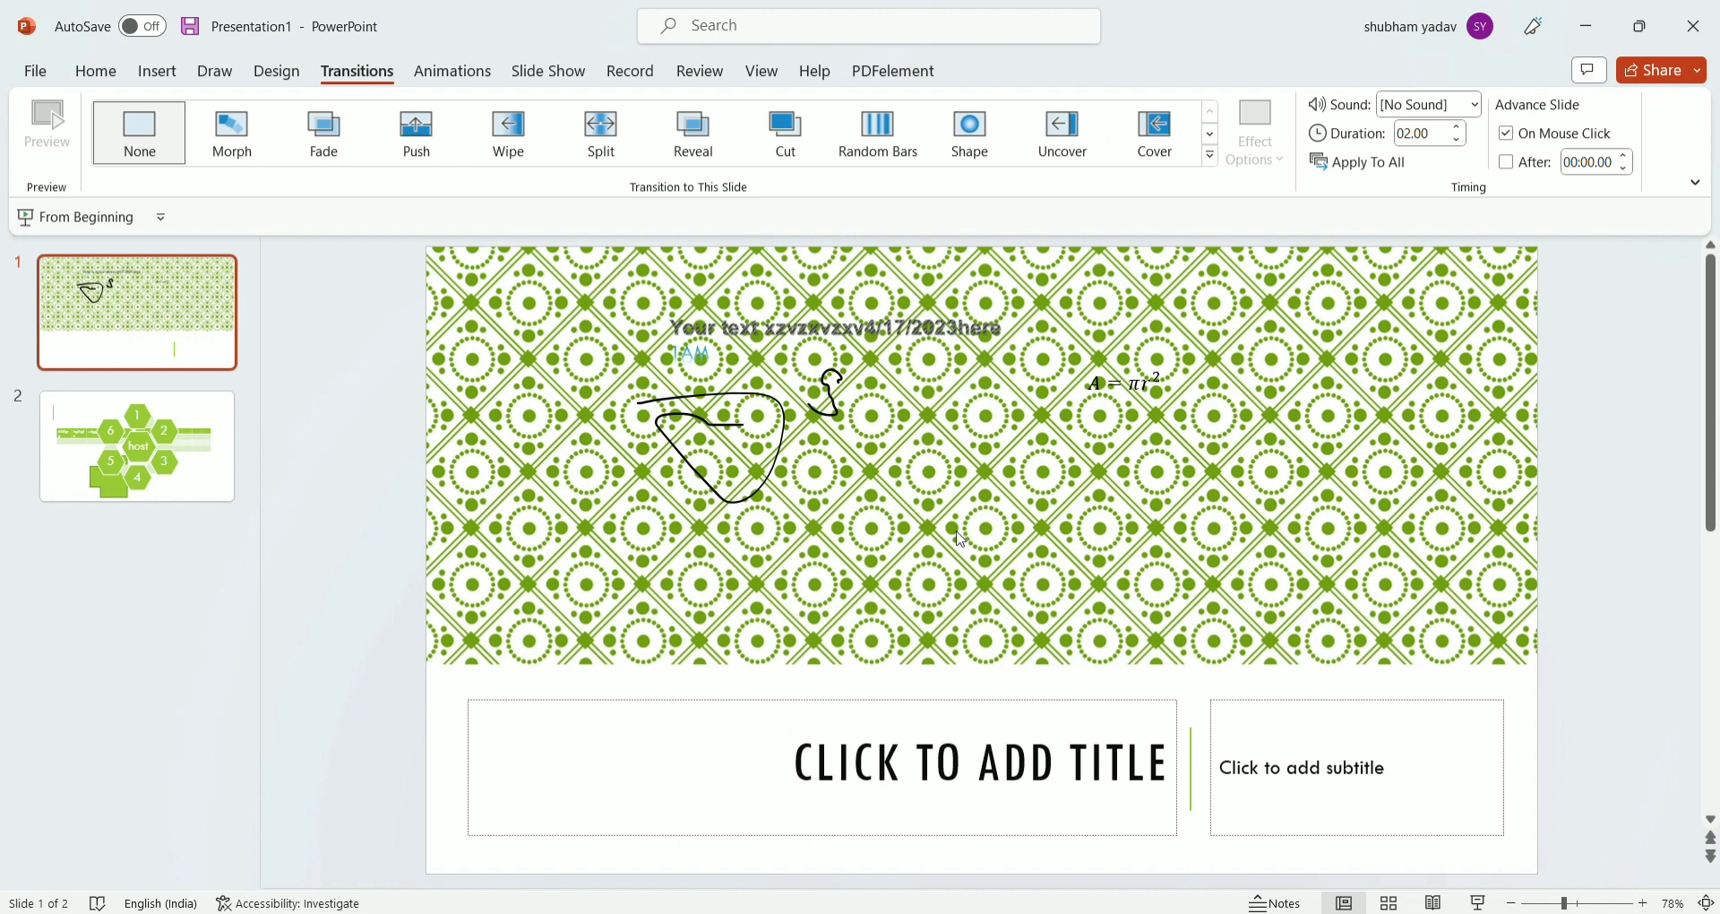
pyautogui.click(880, 746)
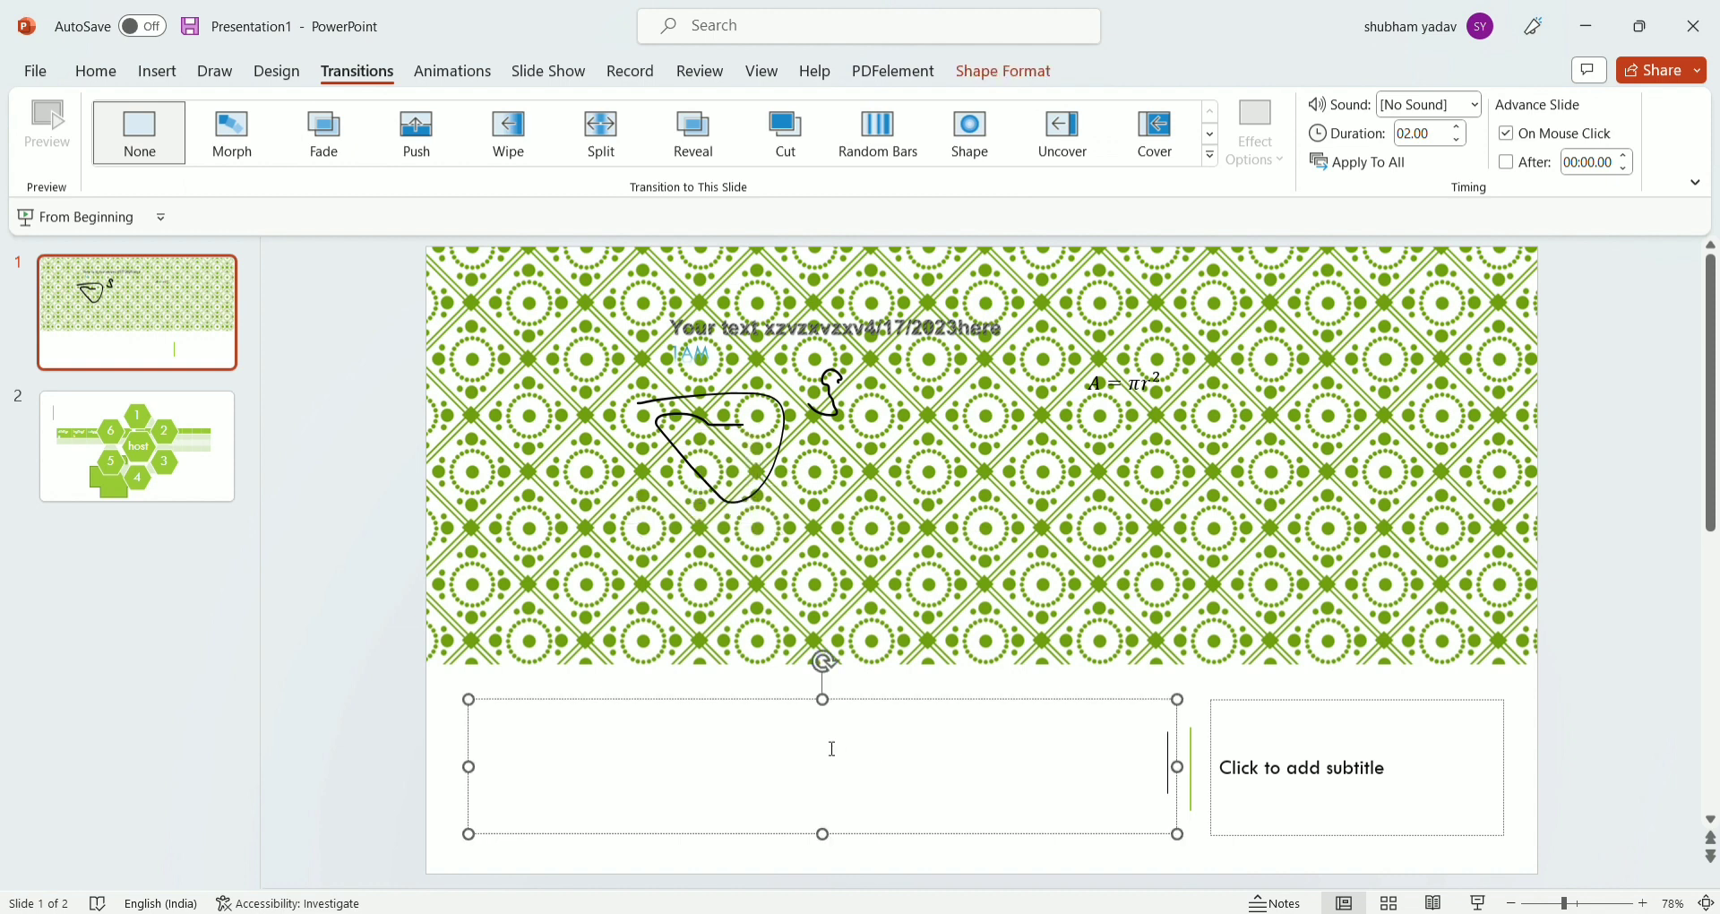
pyautogui.click(216, 152)
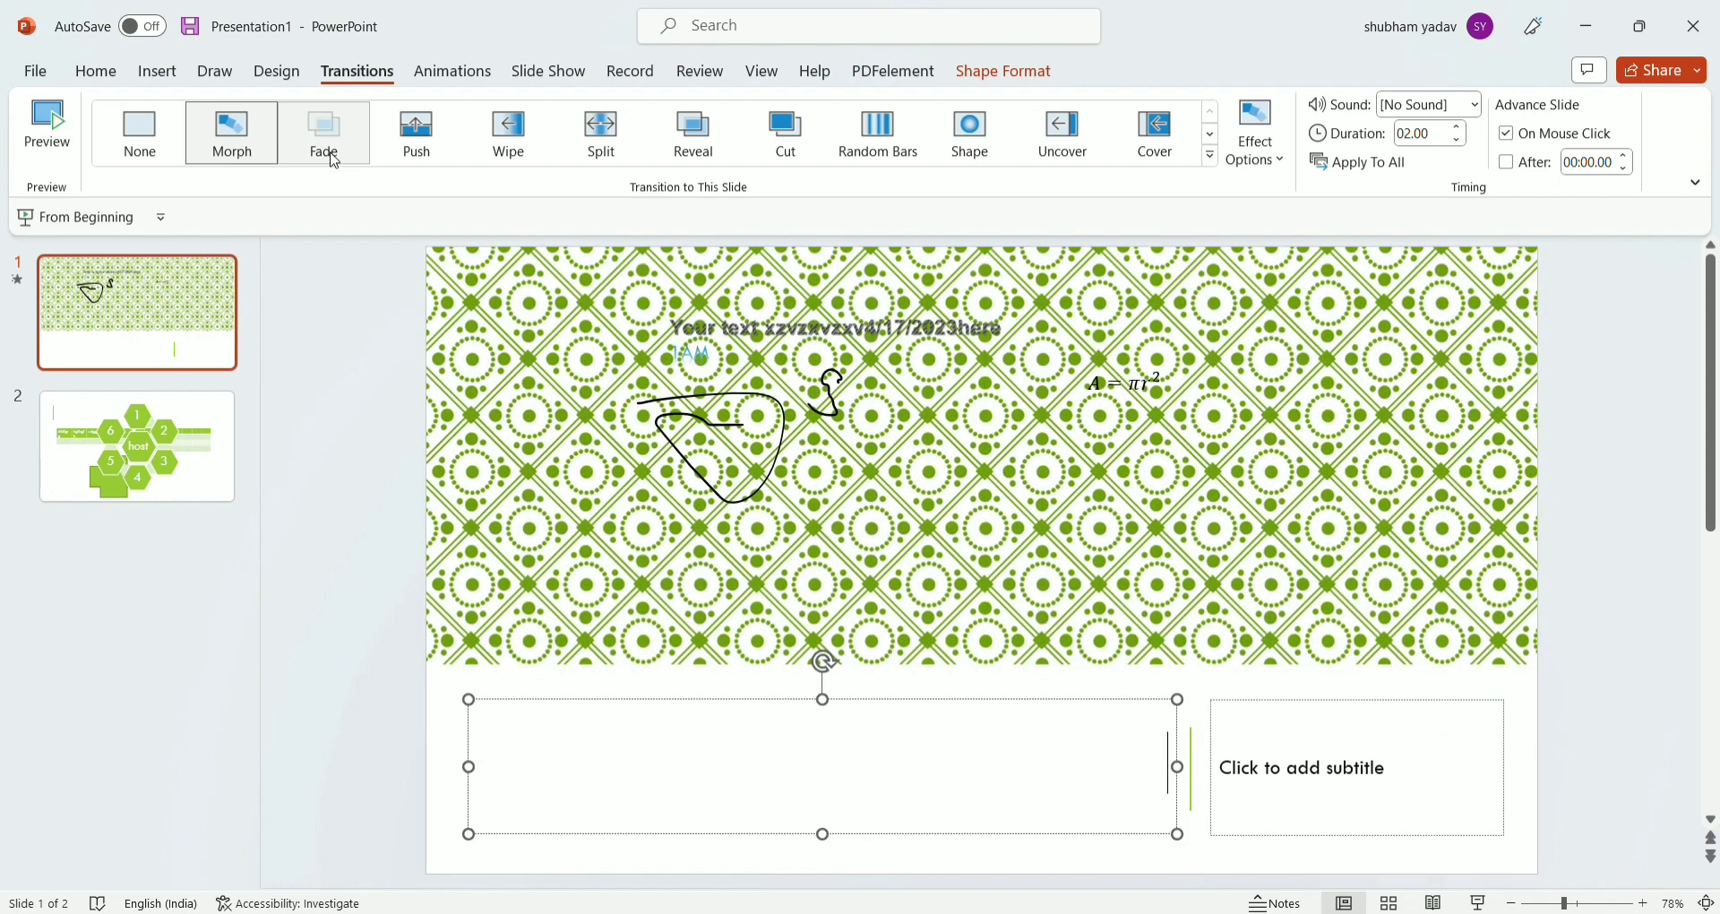
pyautogui.click(345, 158)
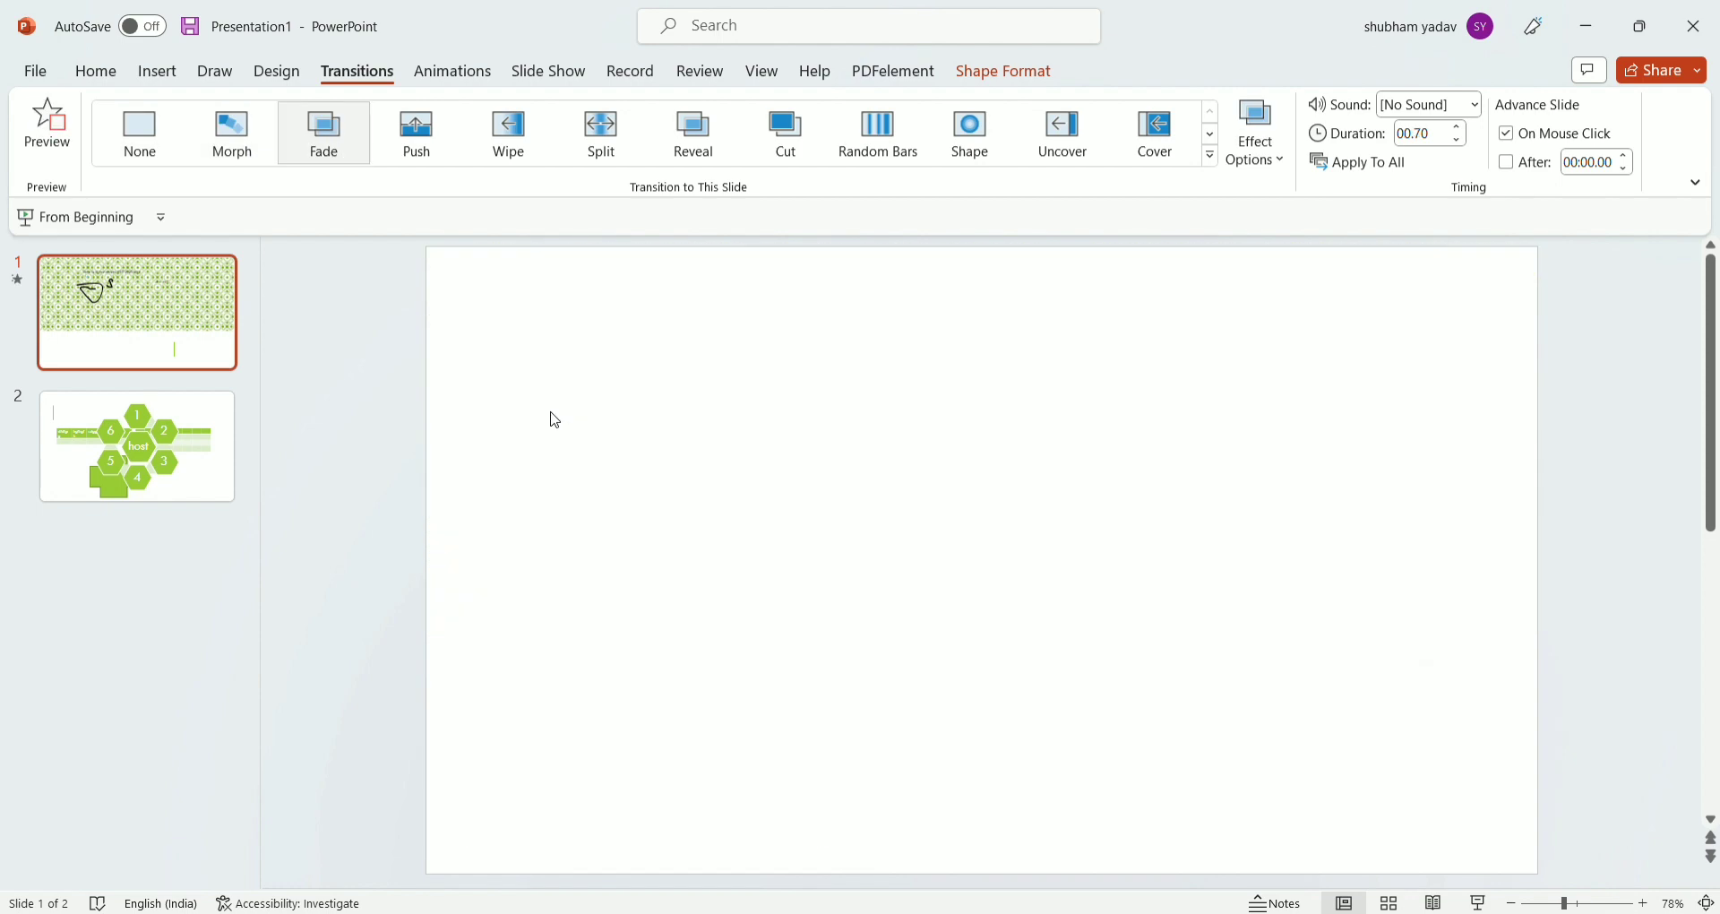
pyautogui.click(436, 153)
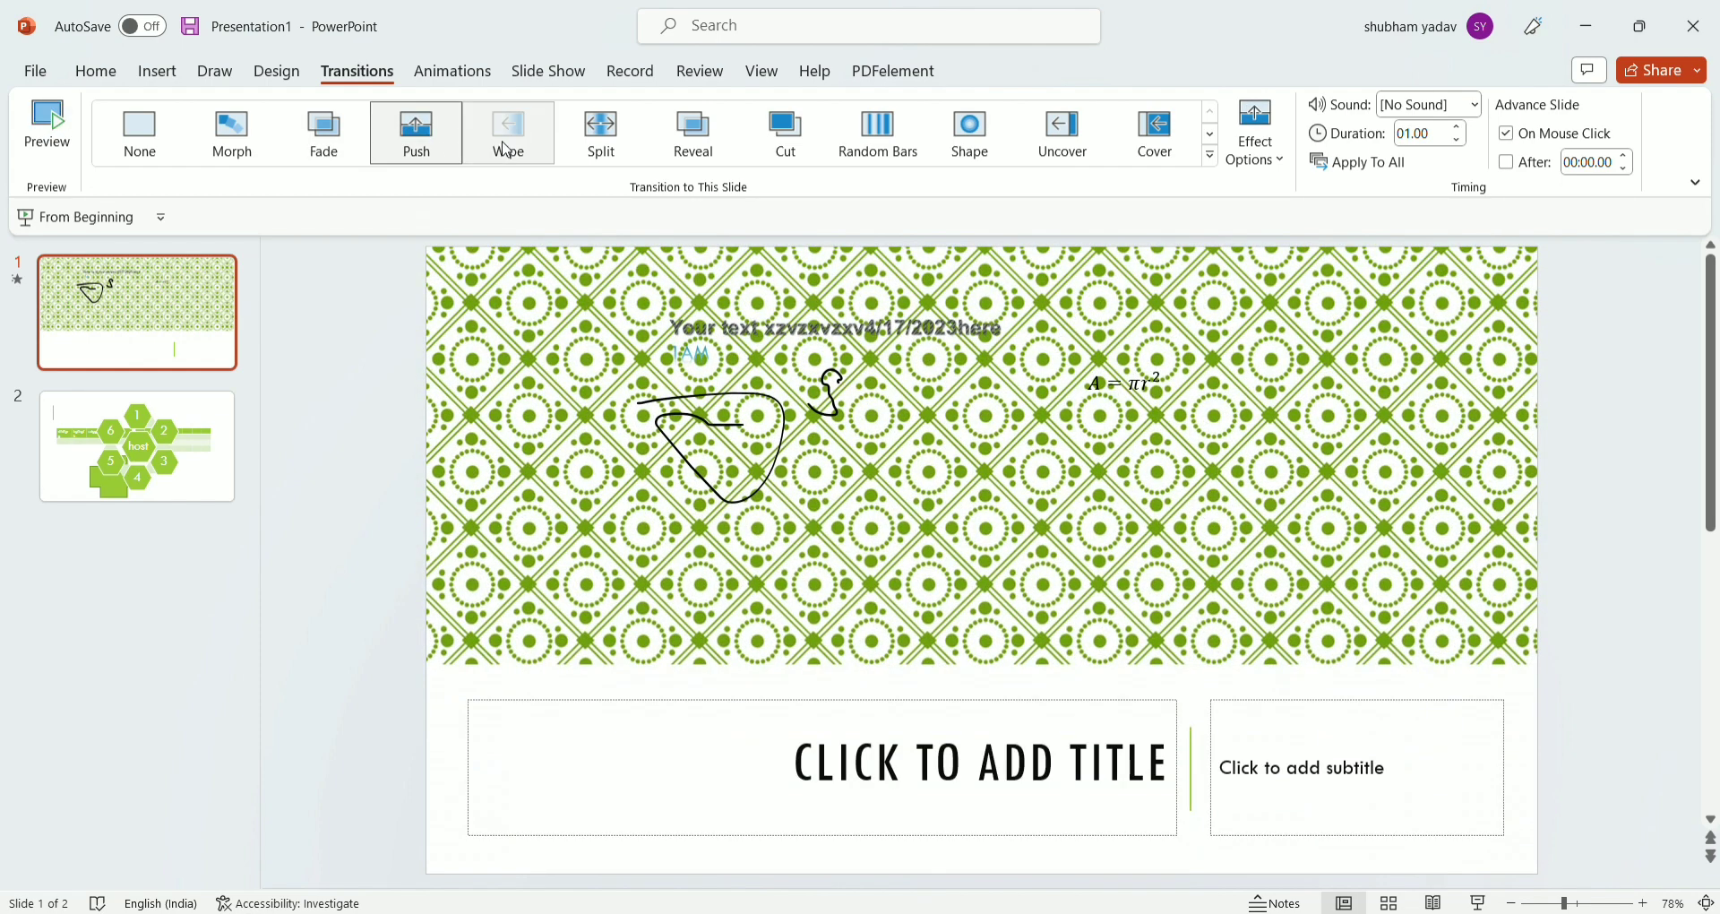
pyautogui.click(506, 149)
pyautogui.click(601, 144)
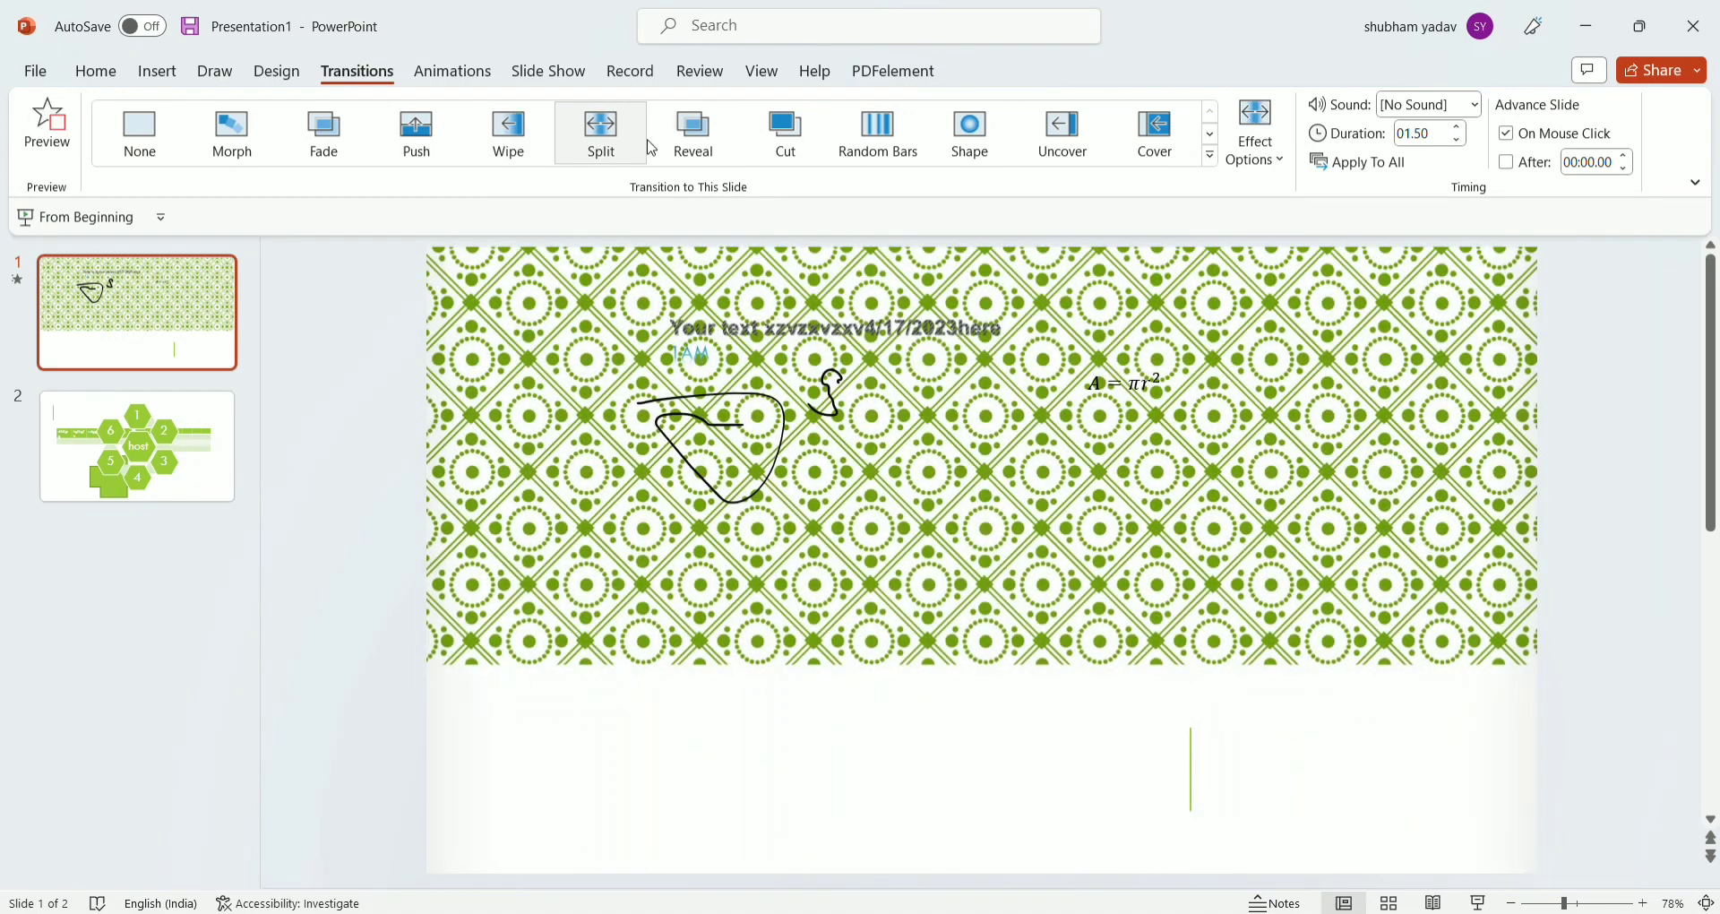
pyautogui.click(699, 152)
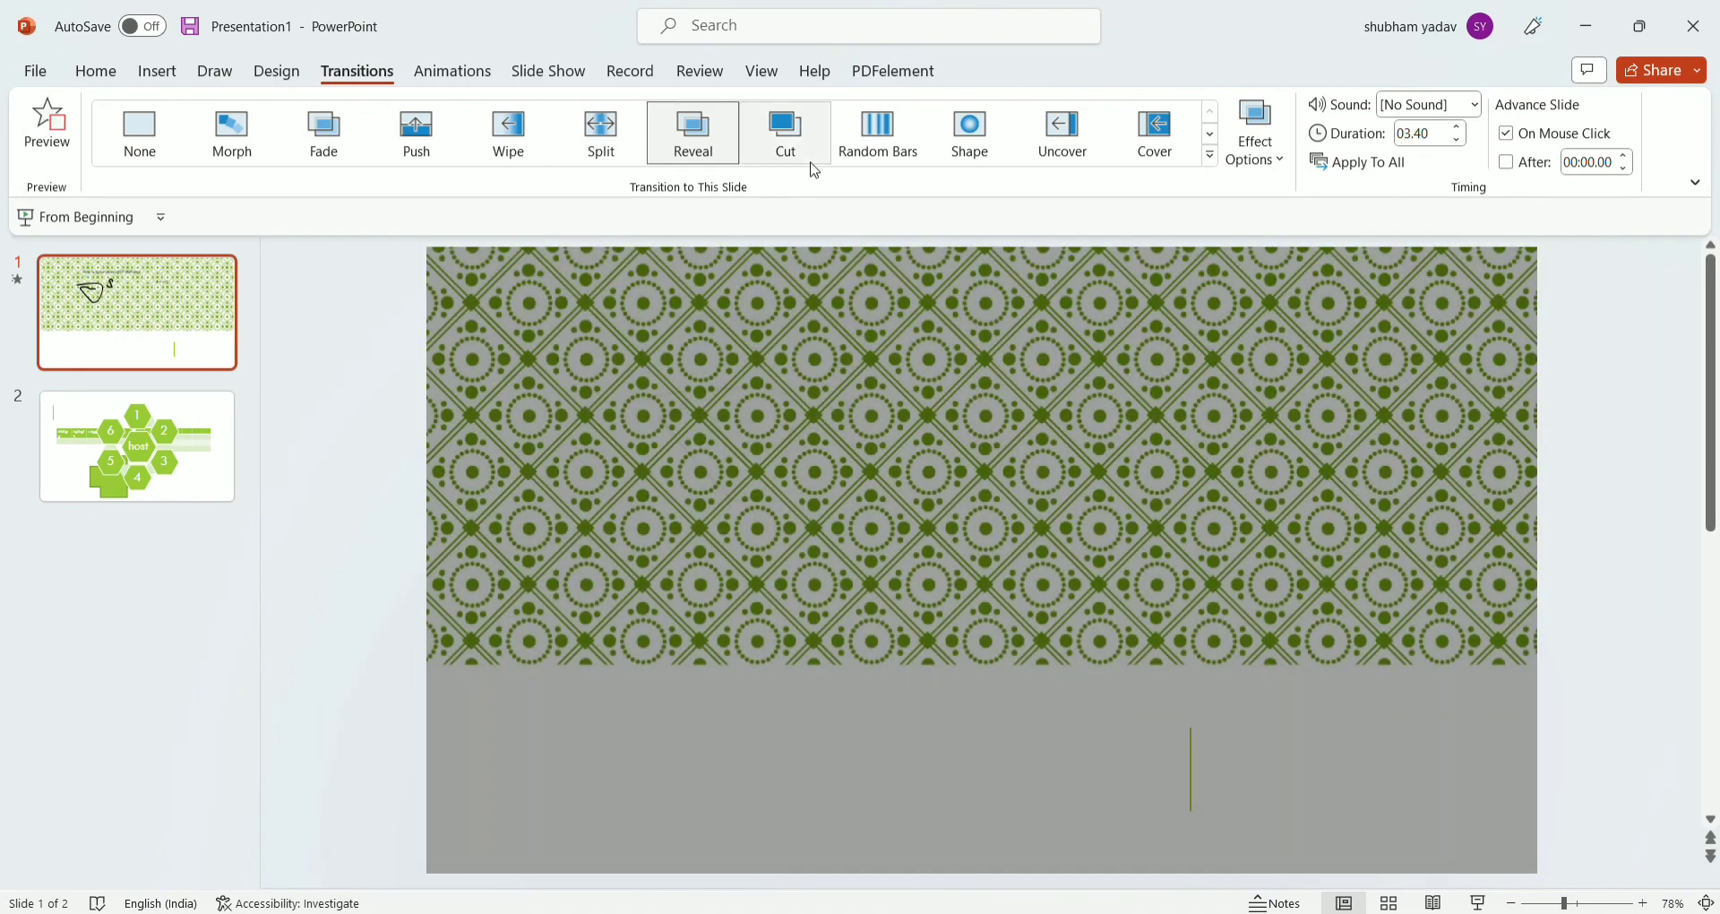
pyautogui.click(807, 159)
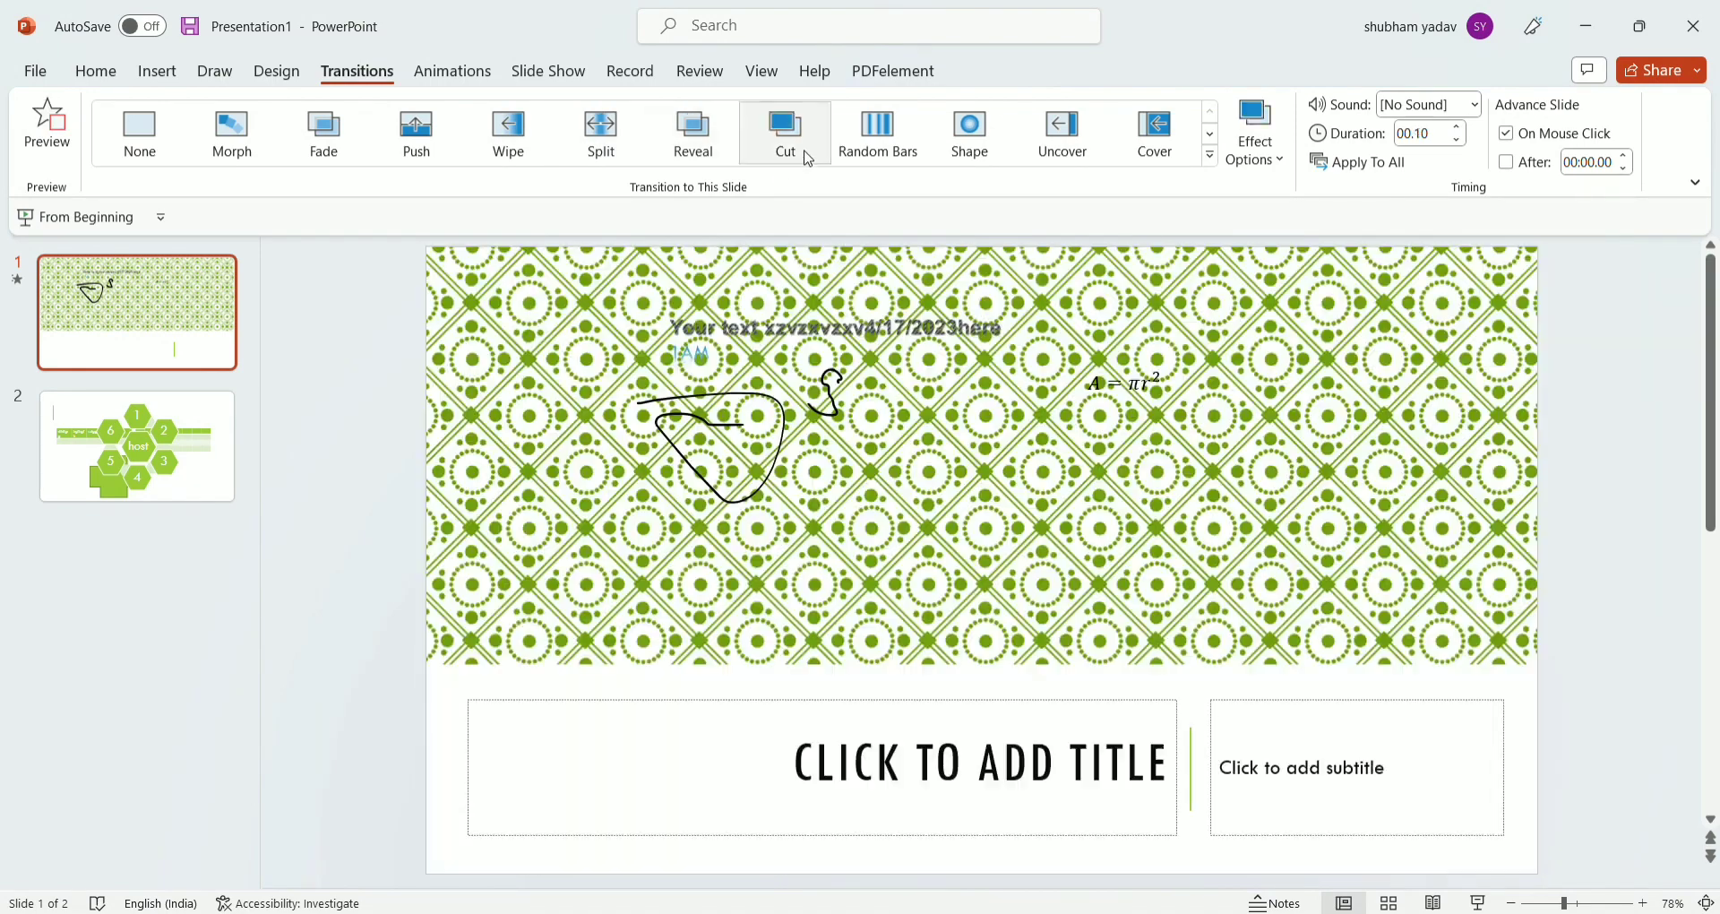
pyautogui.click(875, 150)
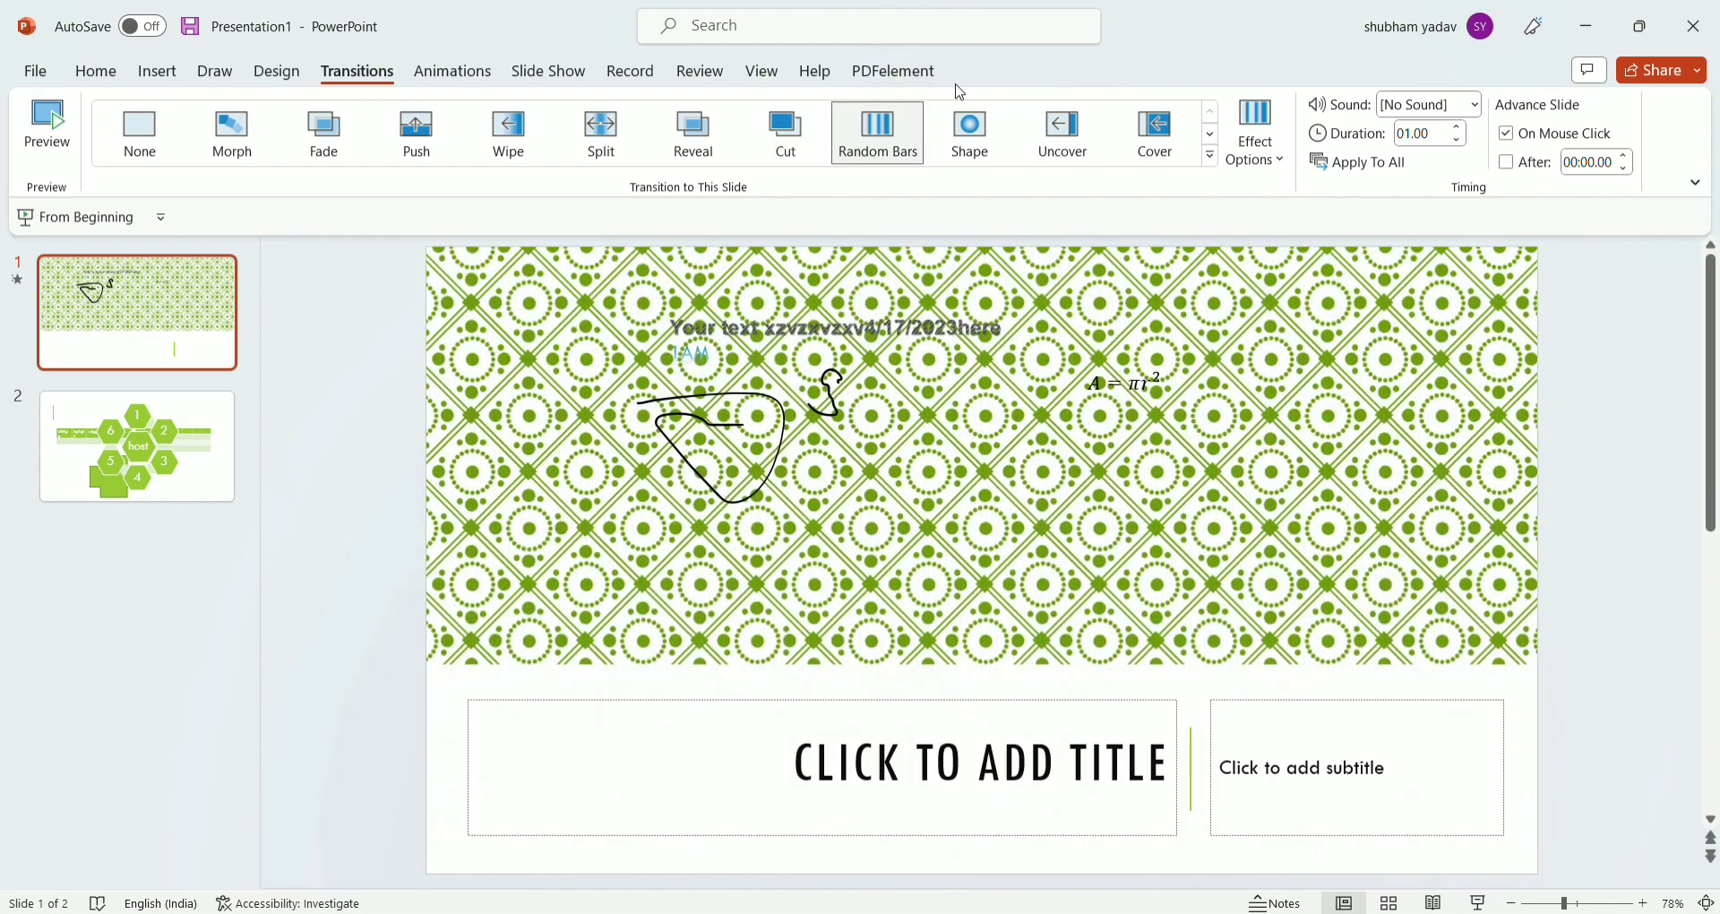
pyautogui.click(977, 149)
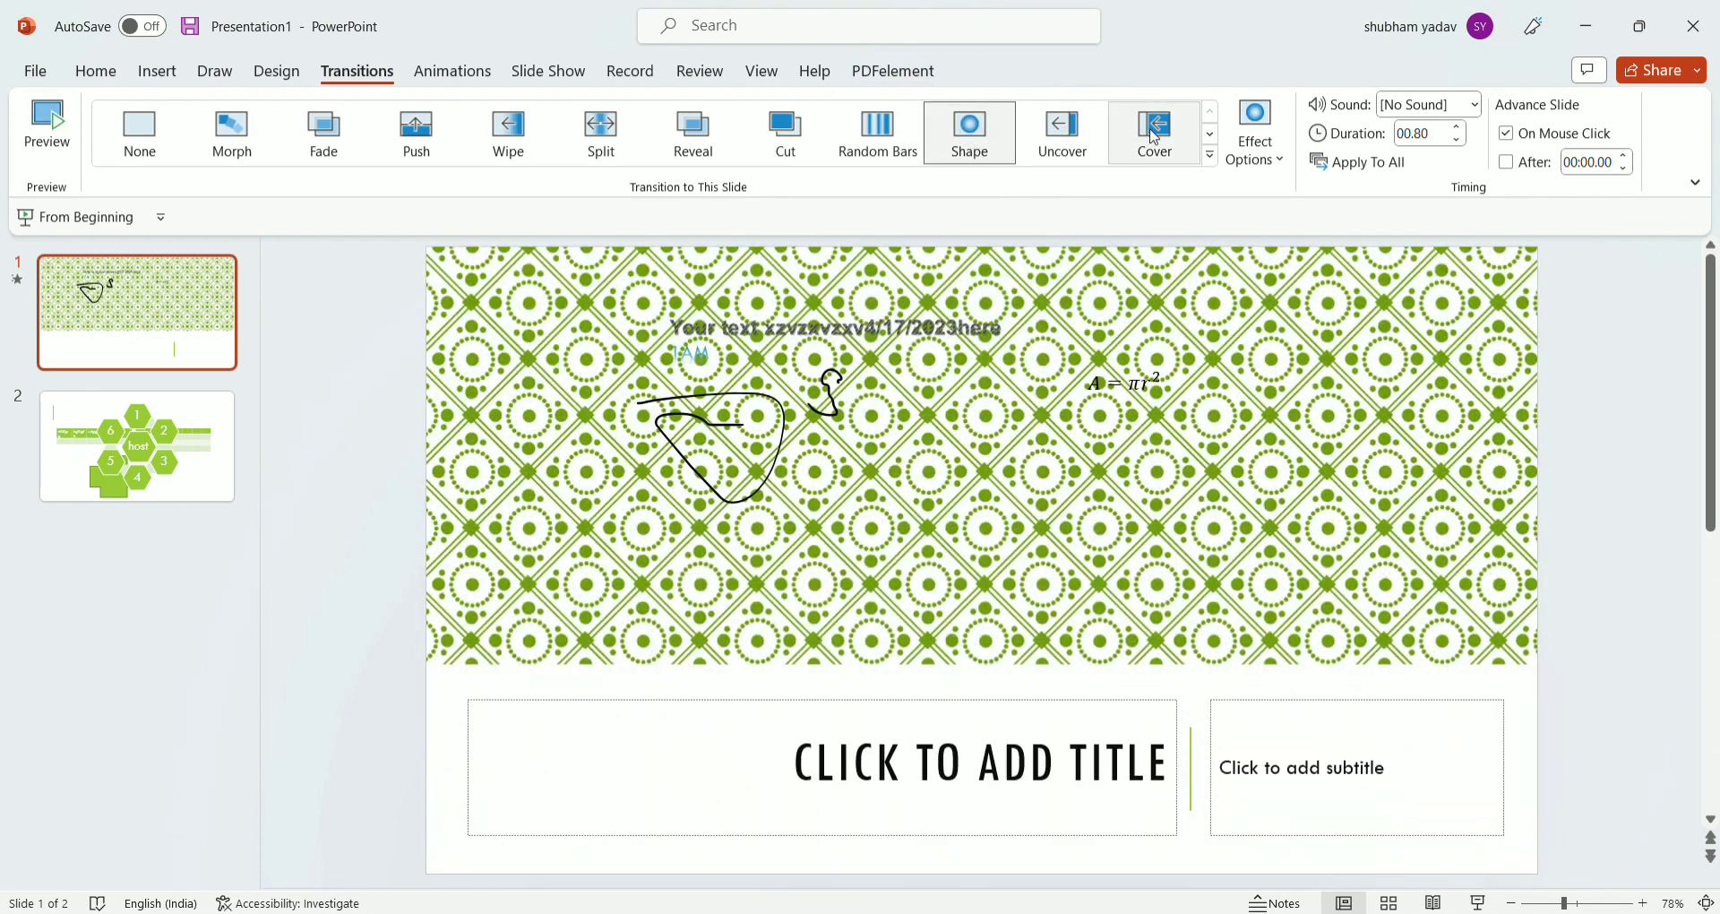
pyautogui.click(1094, 124)
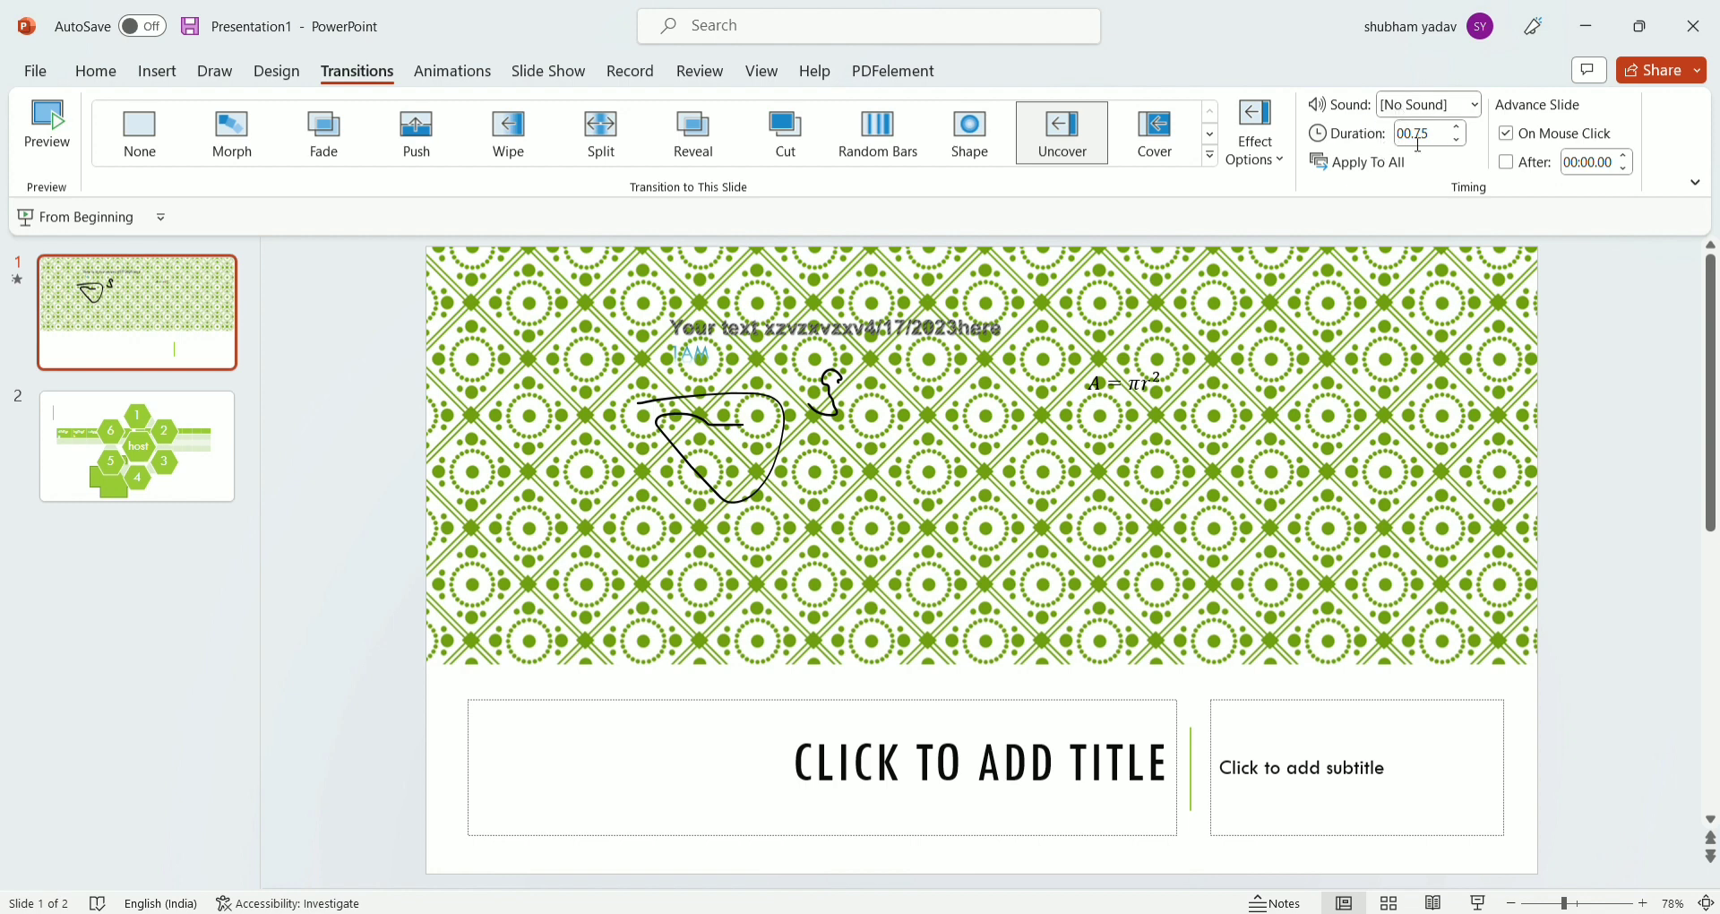
# Use Apply To All so every slide gets the 00.75-second Uncover transition.
pyautogui.click(1377, 164)
# Type CVGHFHSFGFH as the slide 1 title and switch its animation from Fade to Fly In.
pyautogui.click(488, 78)
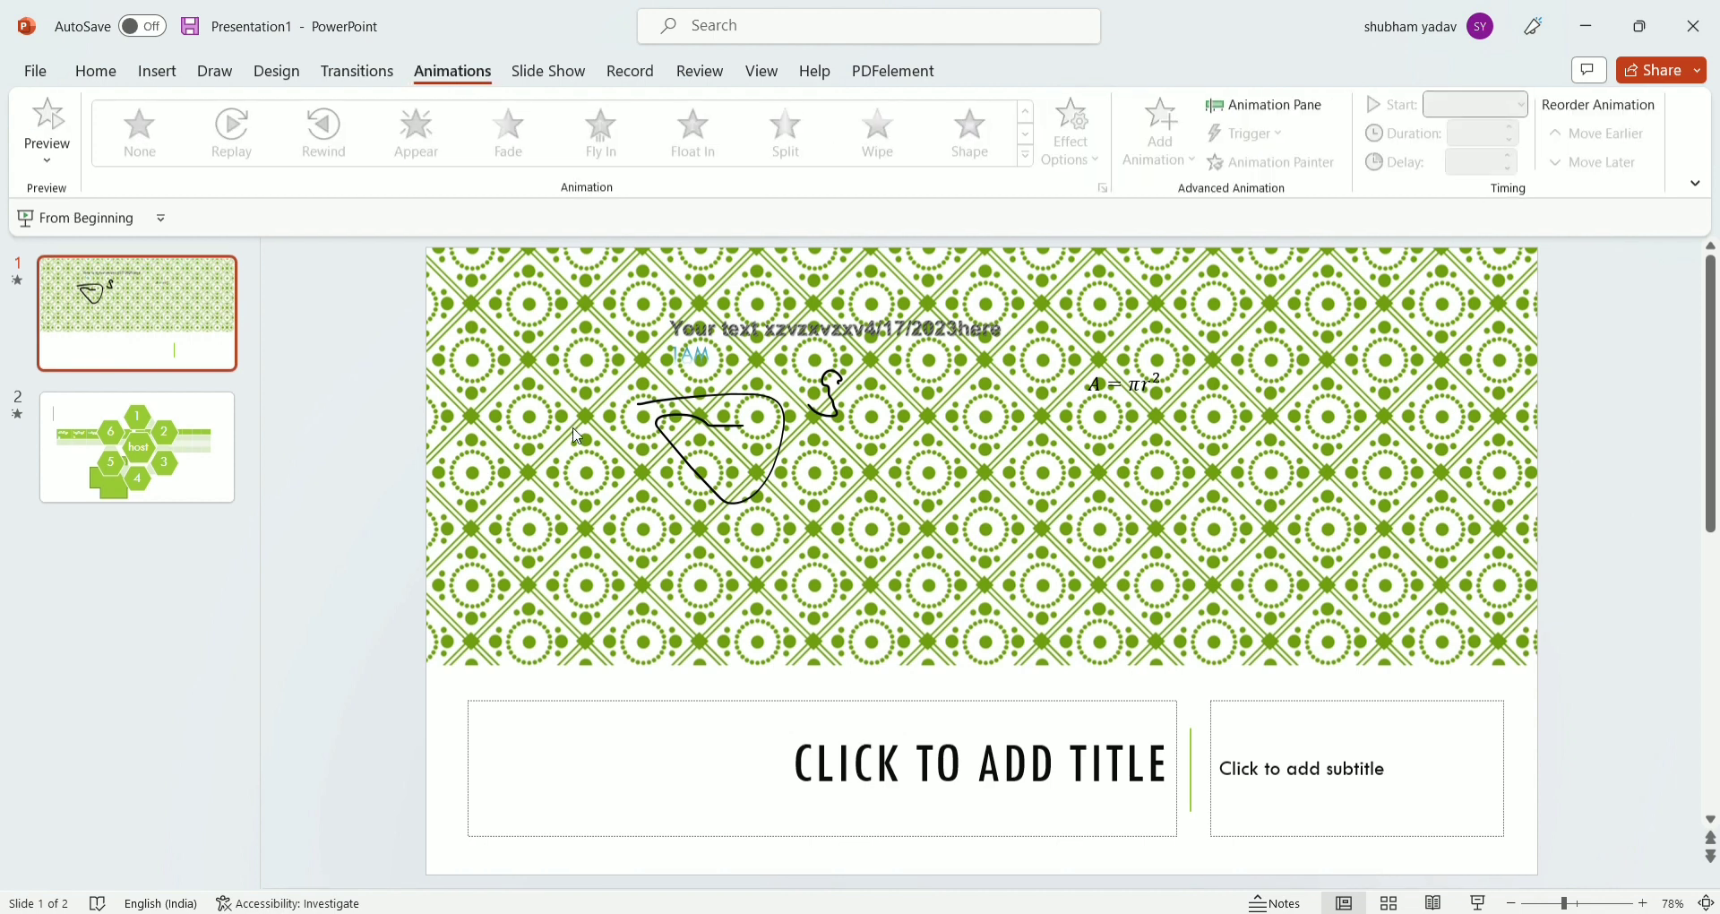
pyautogui.click(819, 757)
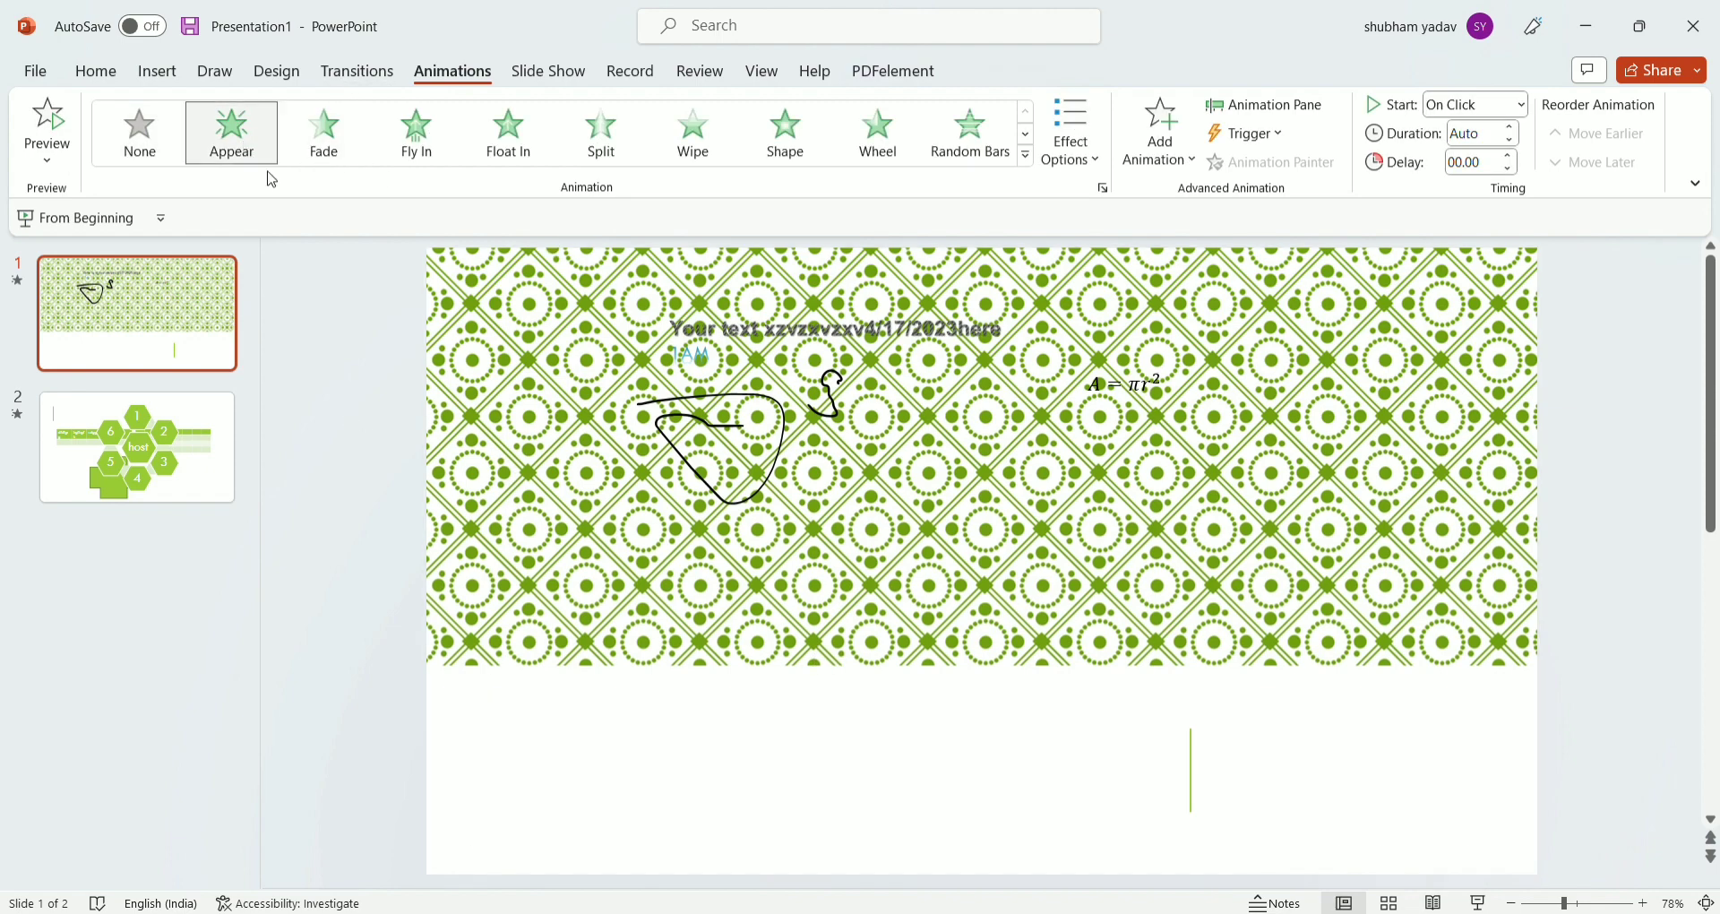
pyautogui.click(321, 143)
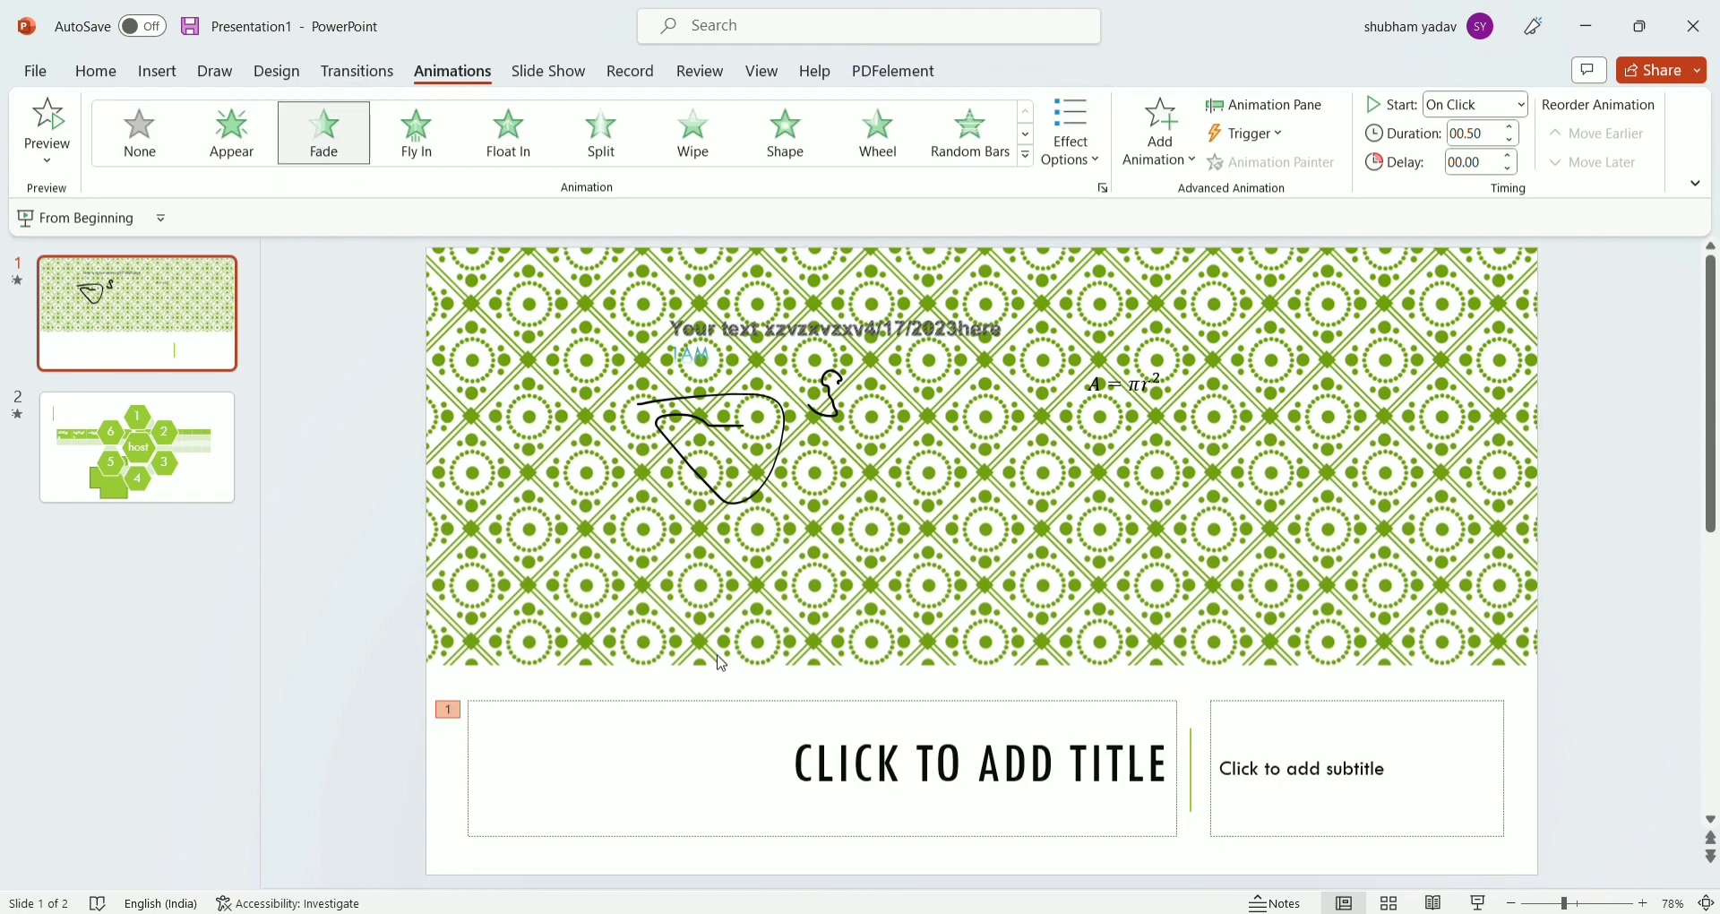
pyautogui.click(702, 744)
pyautogui.write('CV')
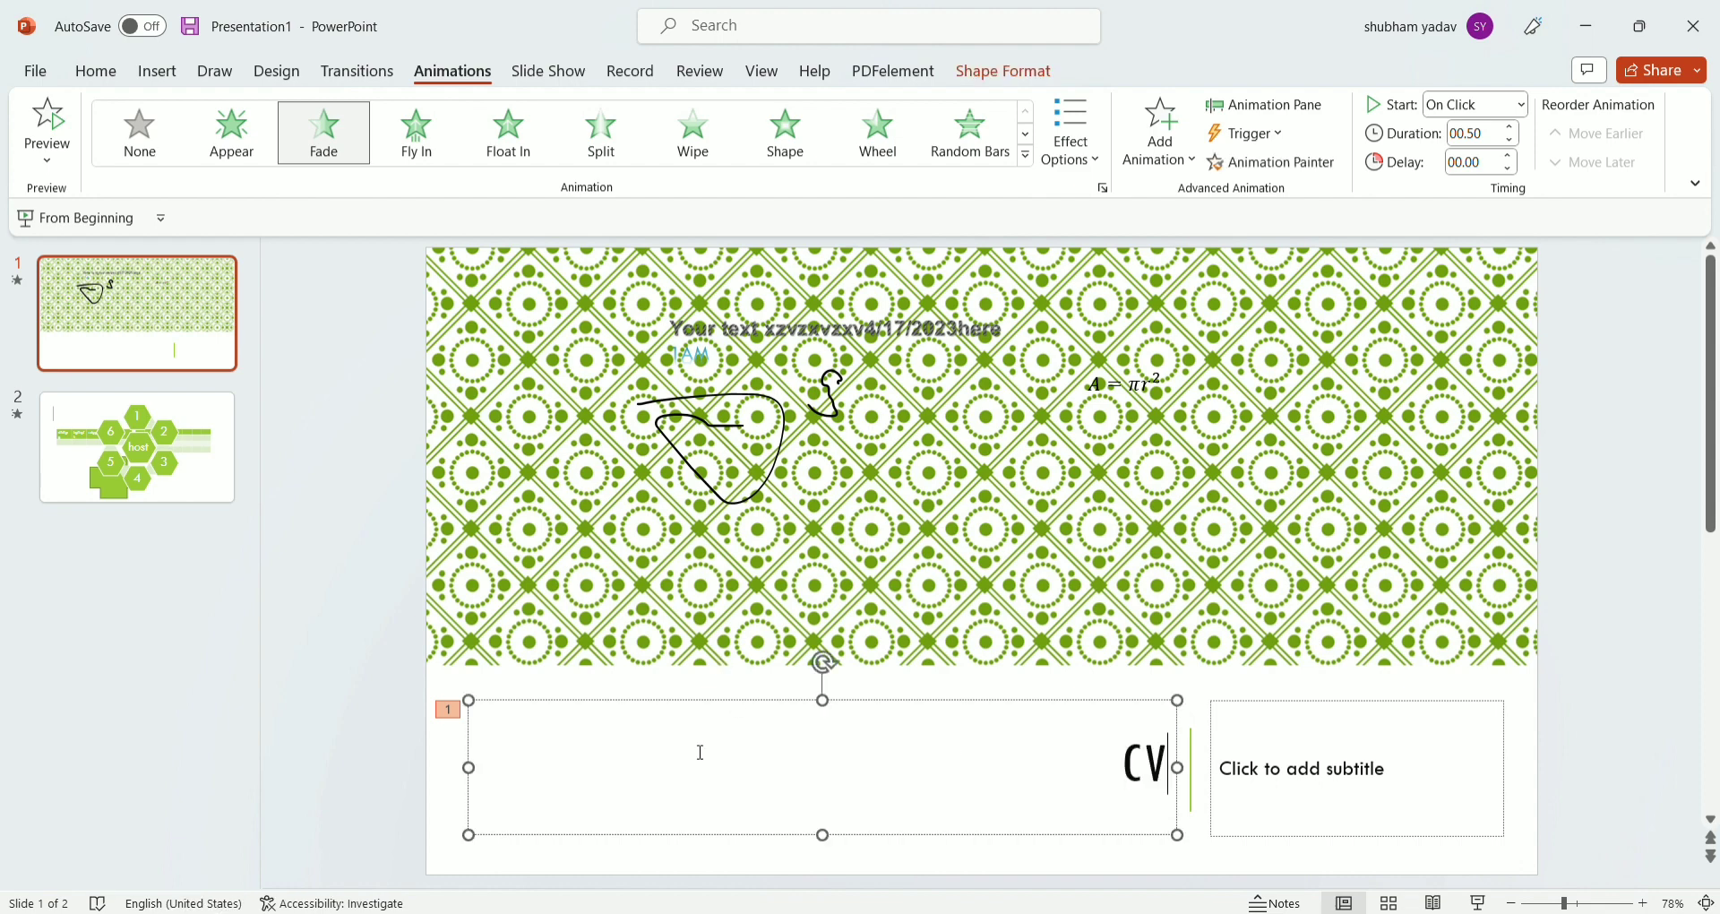
pyautogui.write('GHFHSFGFH')
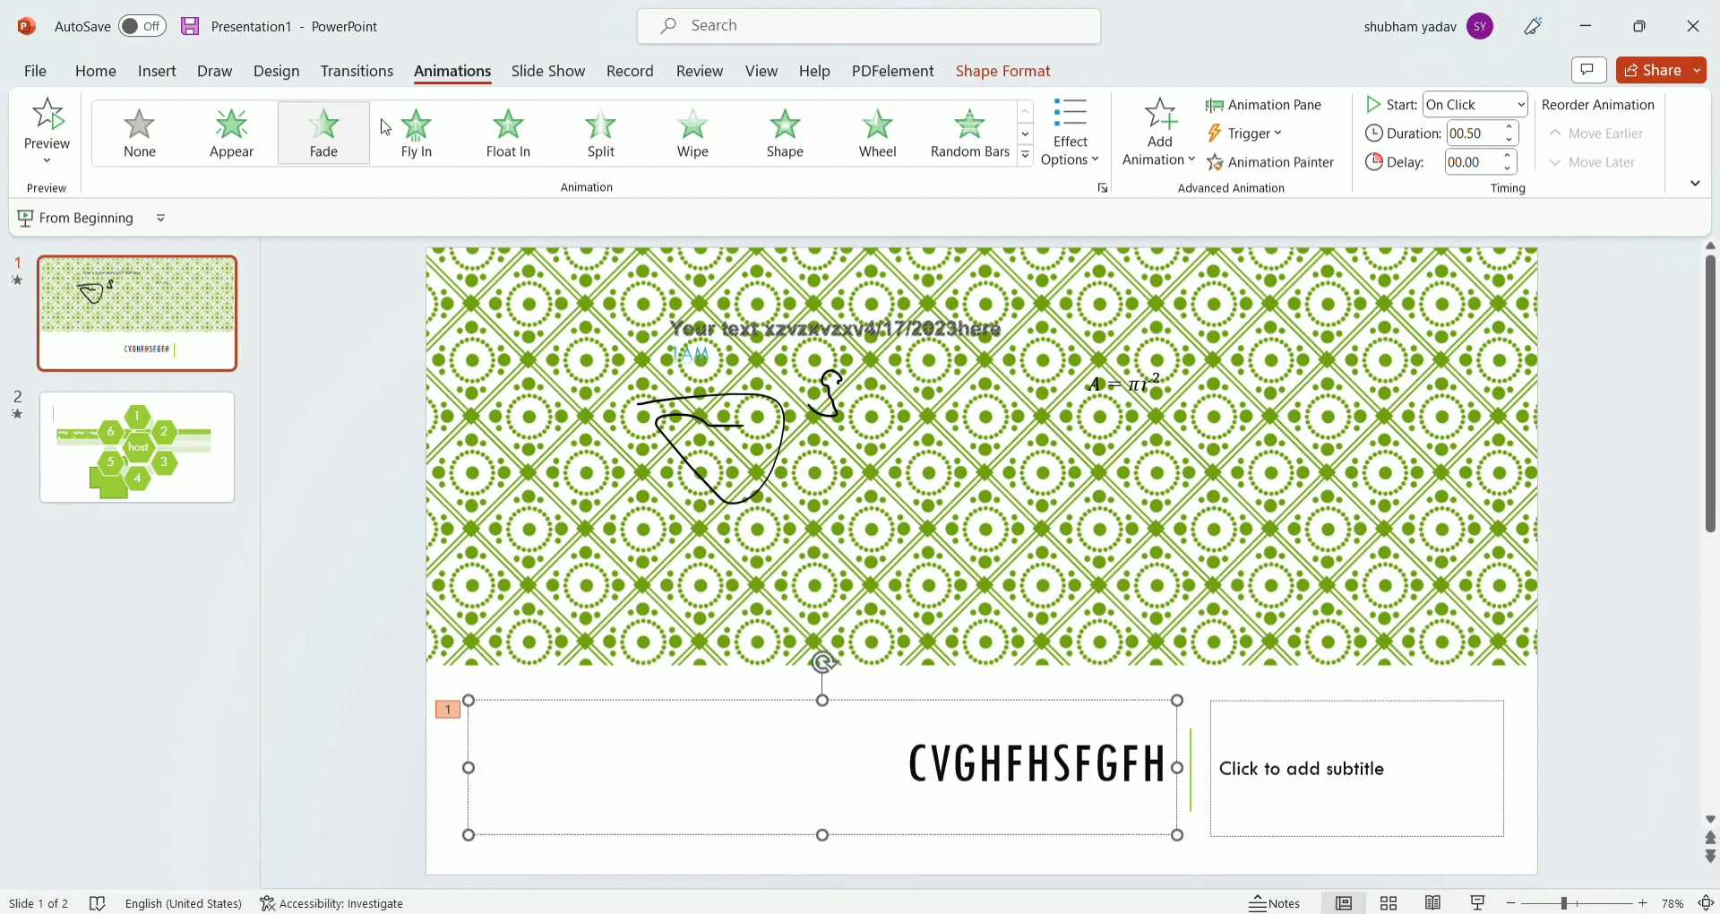
pyautogui.click(411, 141)
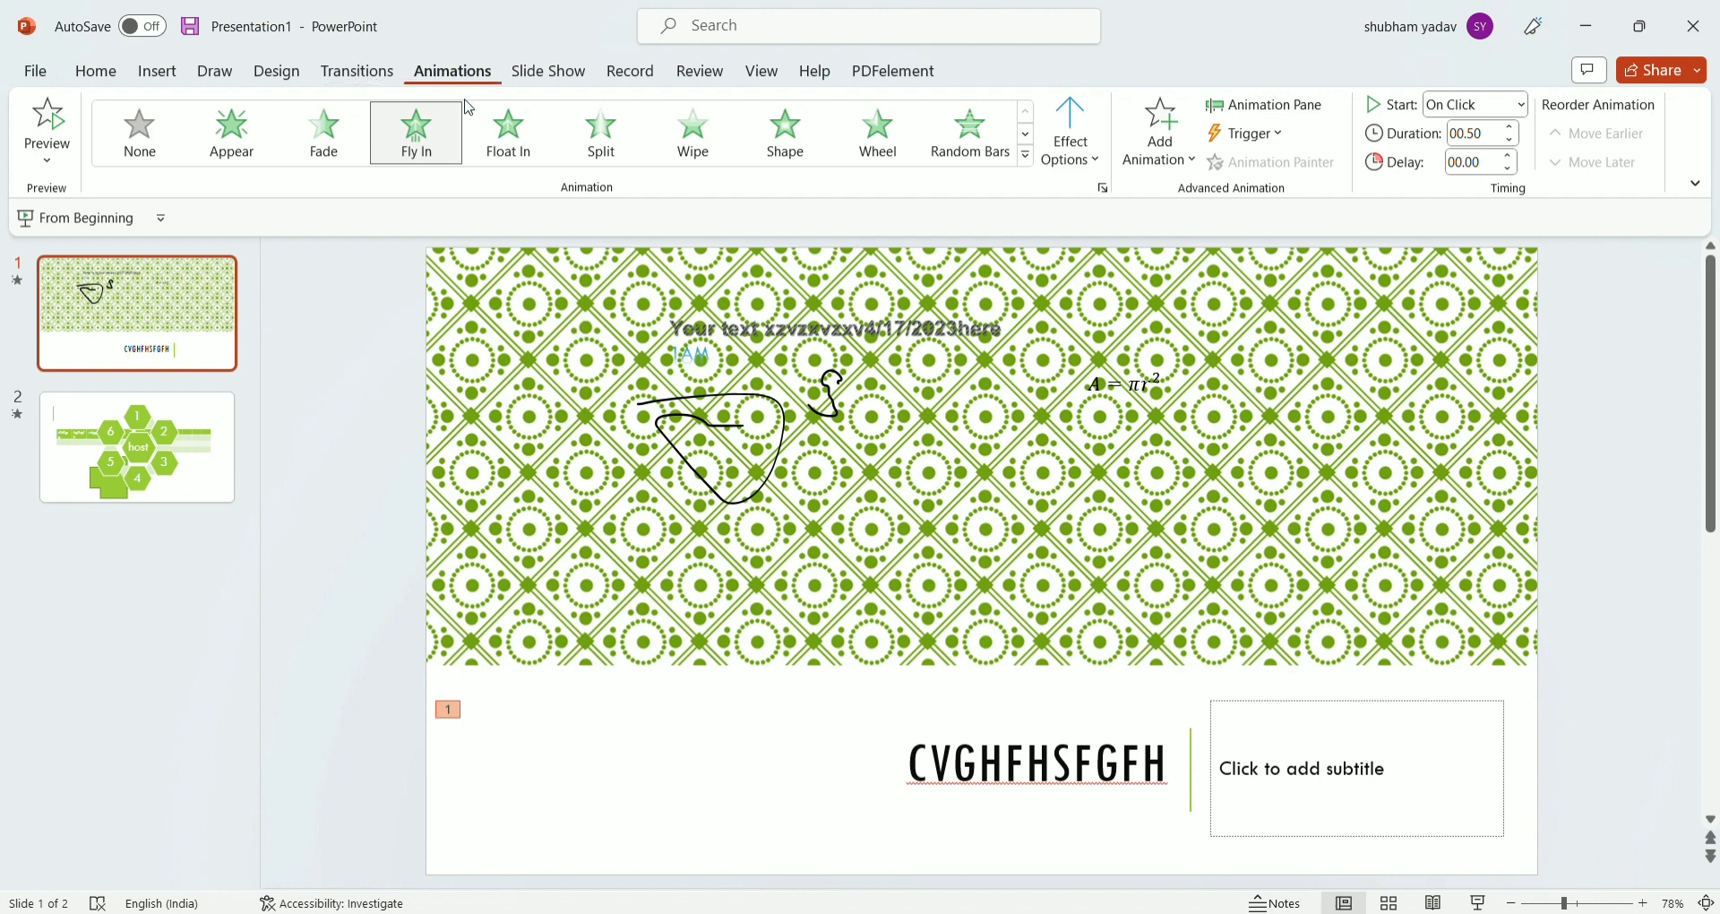
# Change the title's entrance from Split to Wipe, trying From Left and From Top before From Right.
pyautogui.click(621, 147)
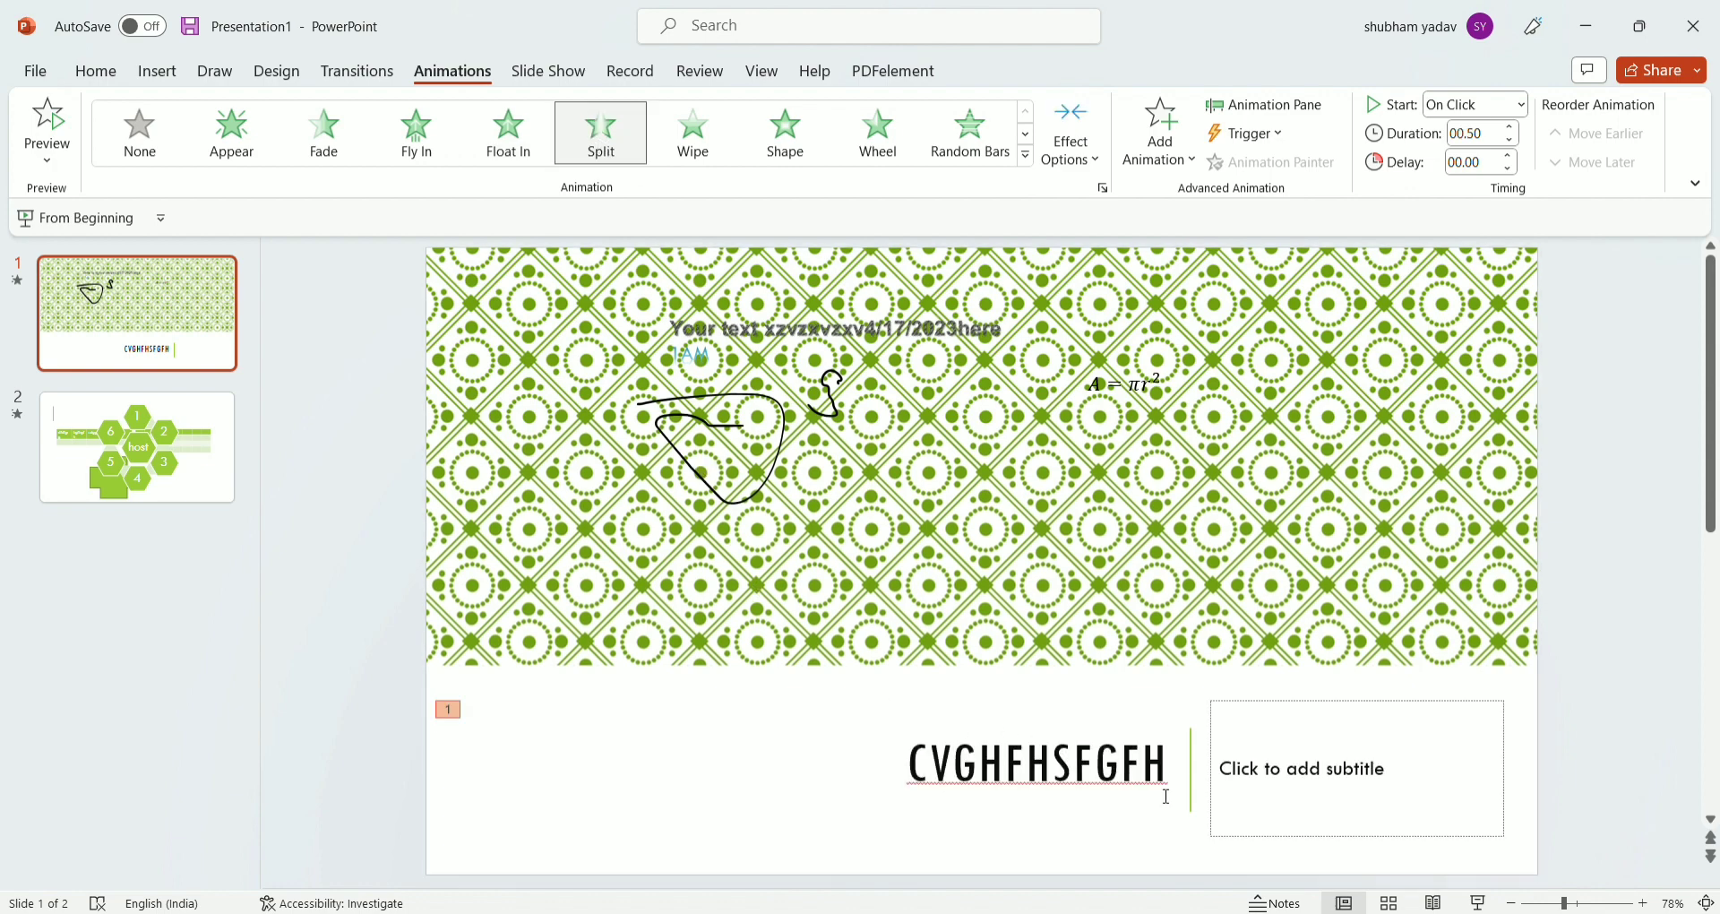
pyautogui.click(694, 154)
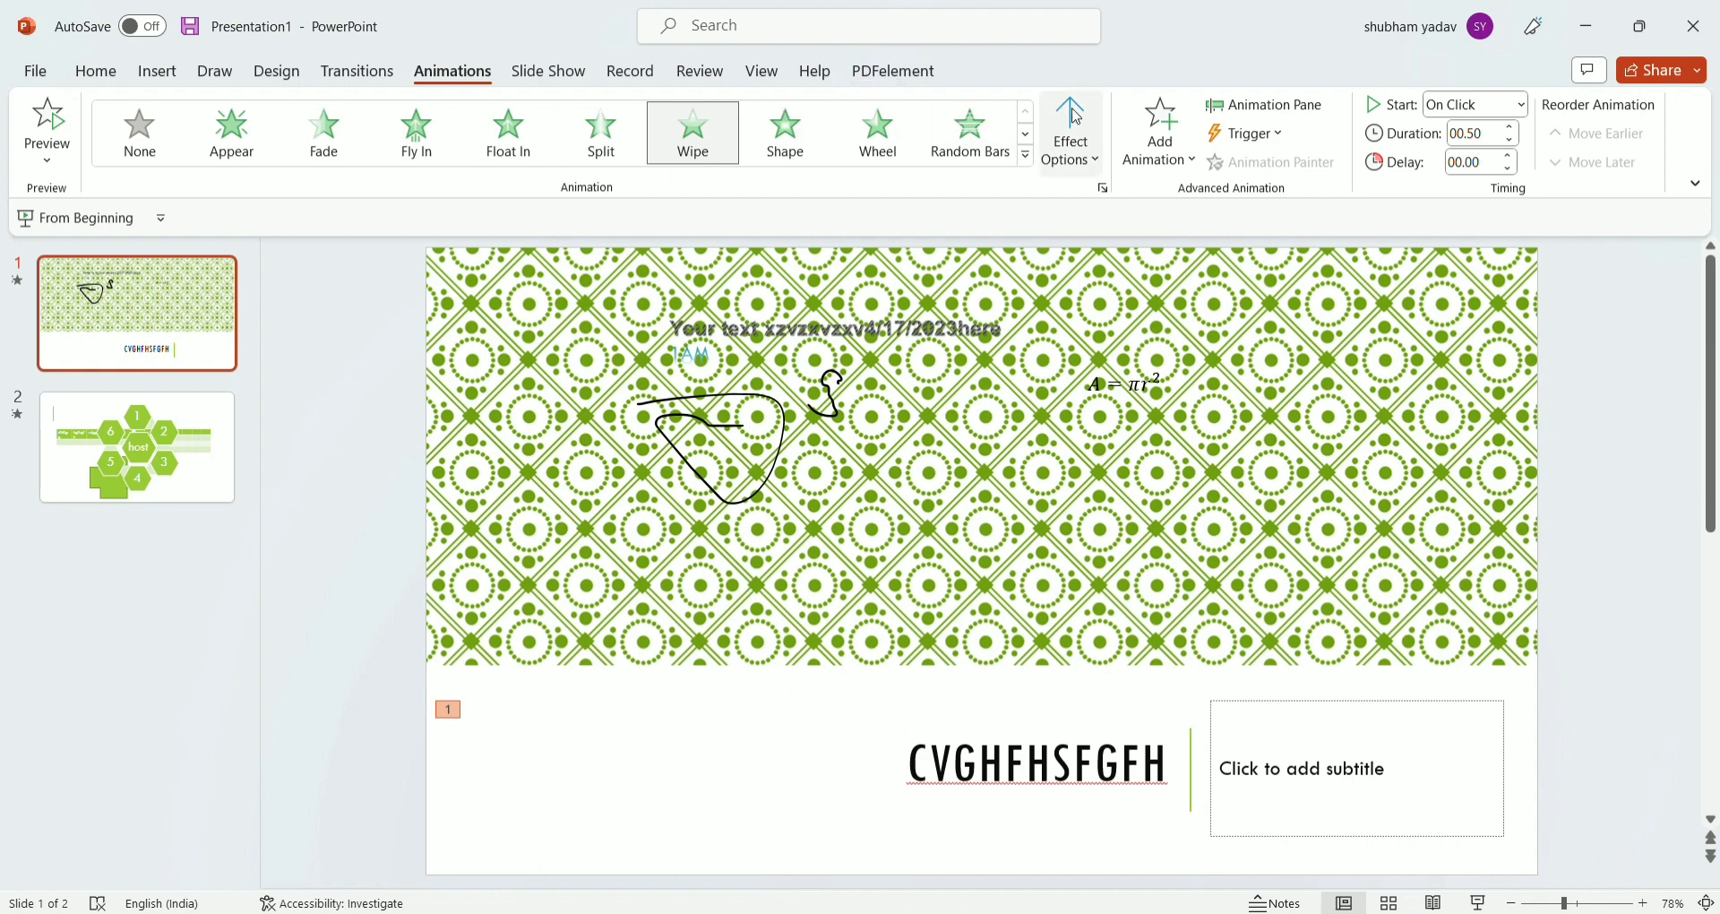
pyautogui.click(1084, 170)
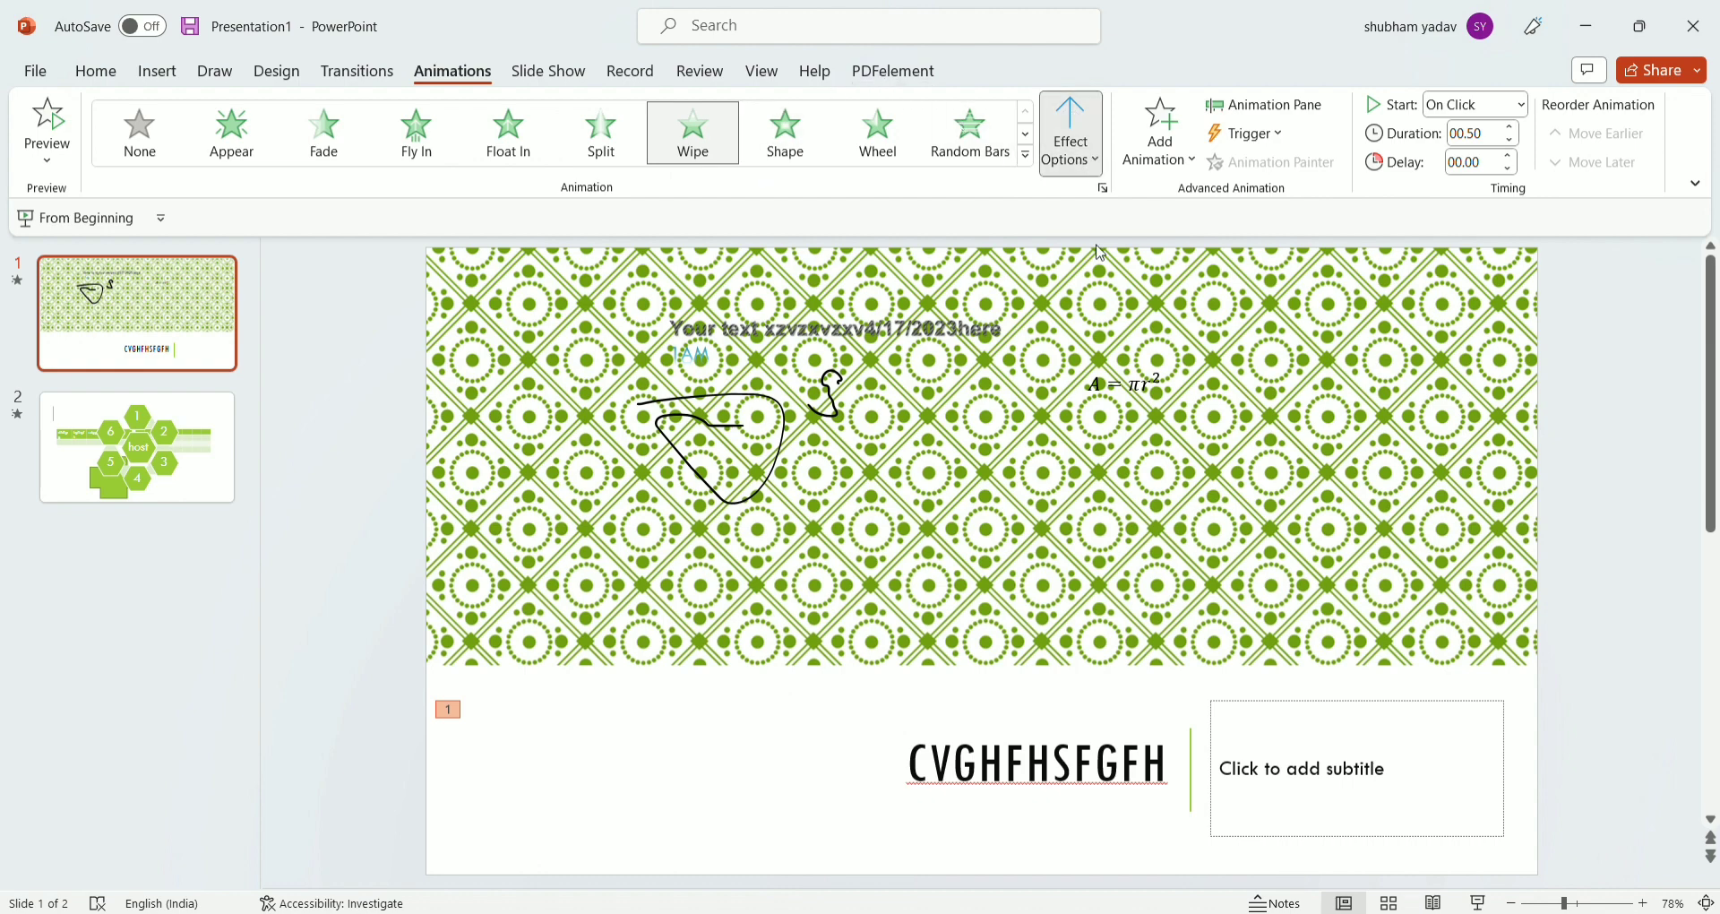
pyautogui.click(1102, 297)
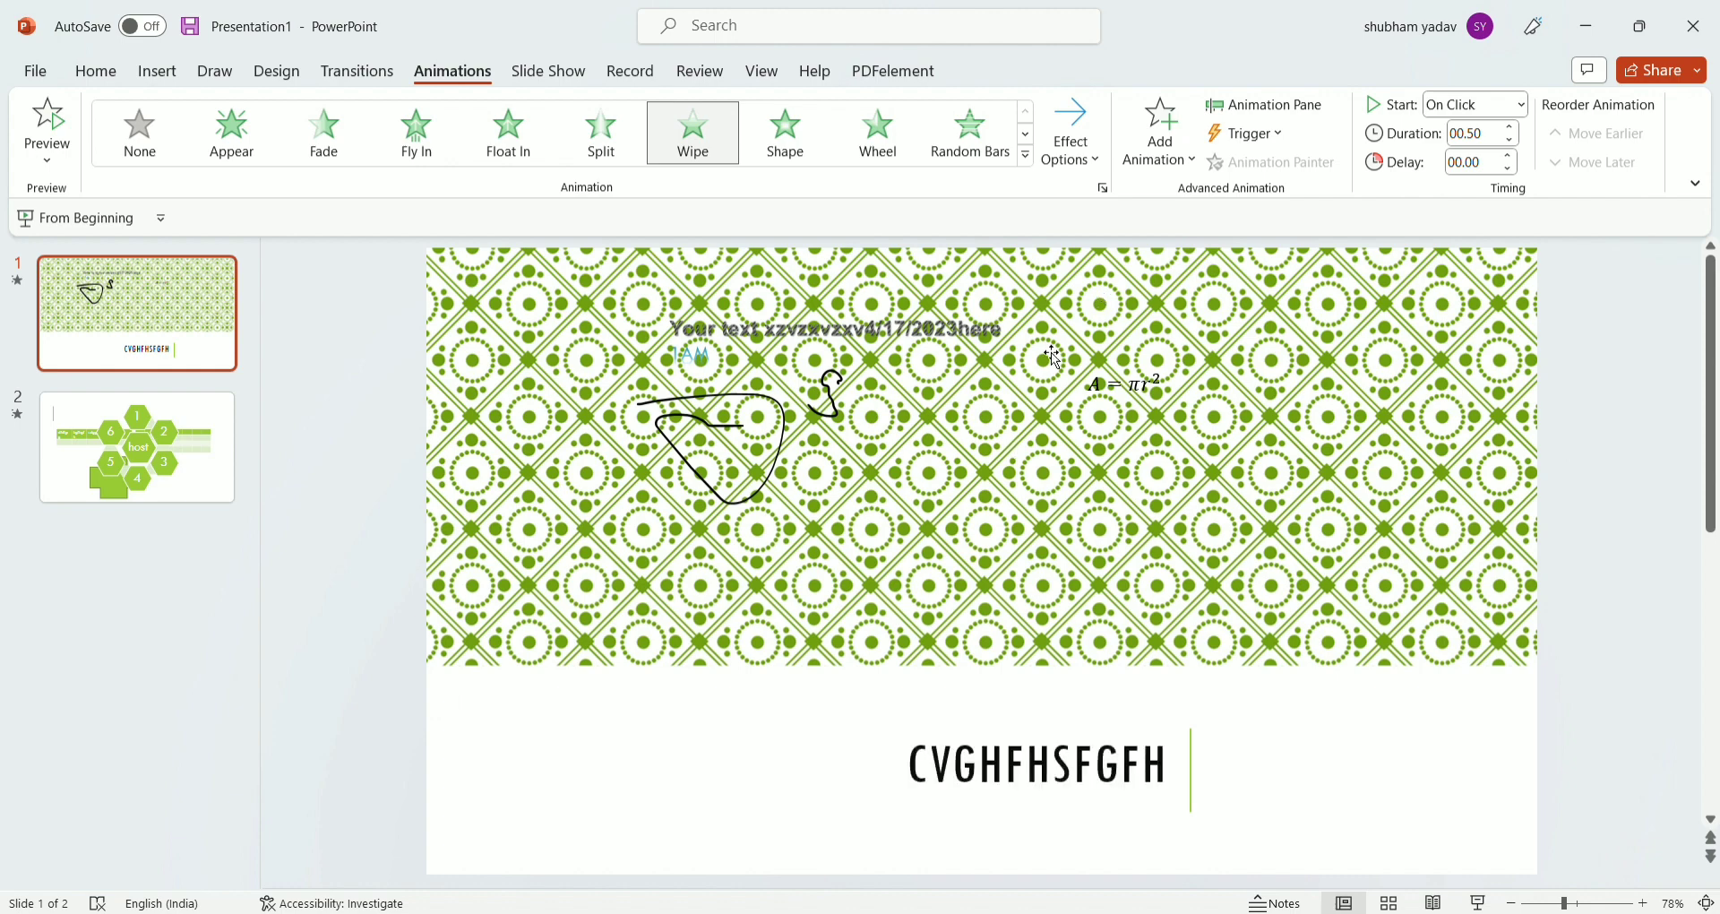
pyautogui.click(1081, 162)
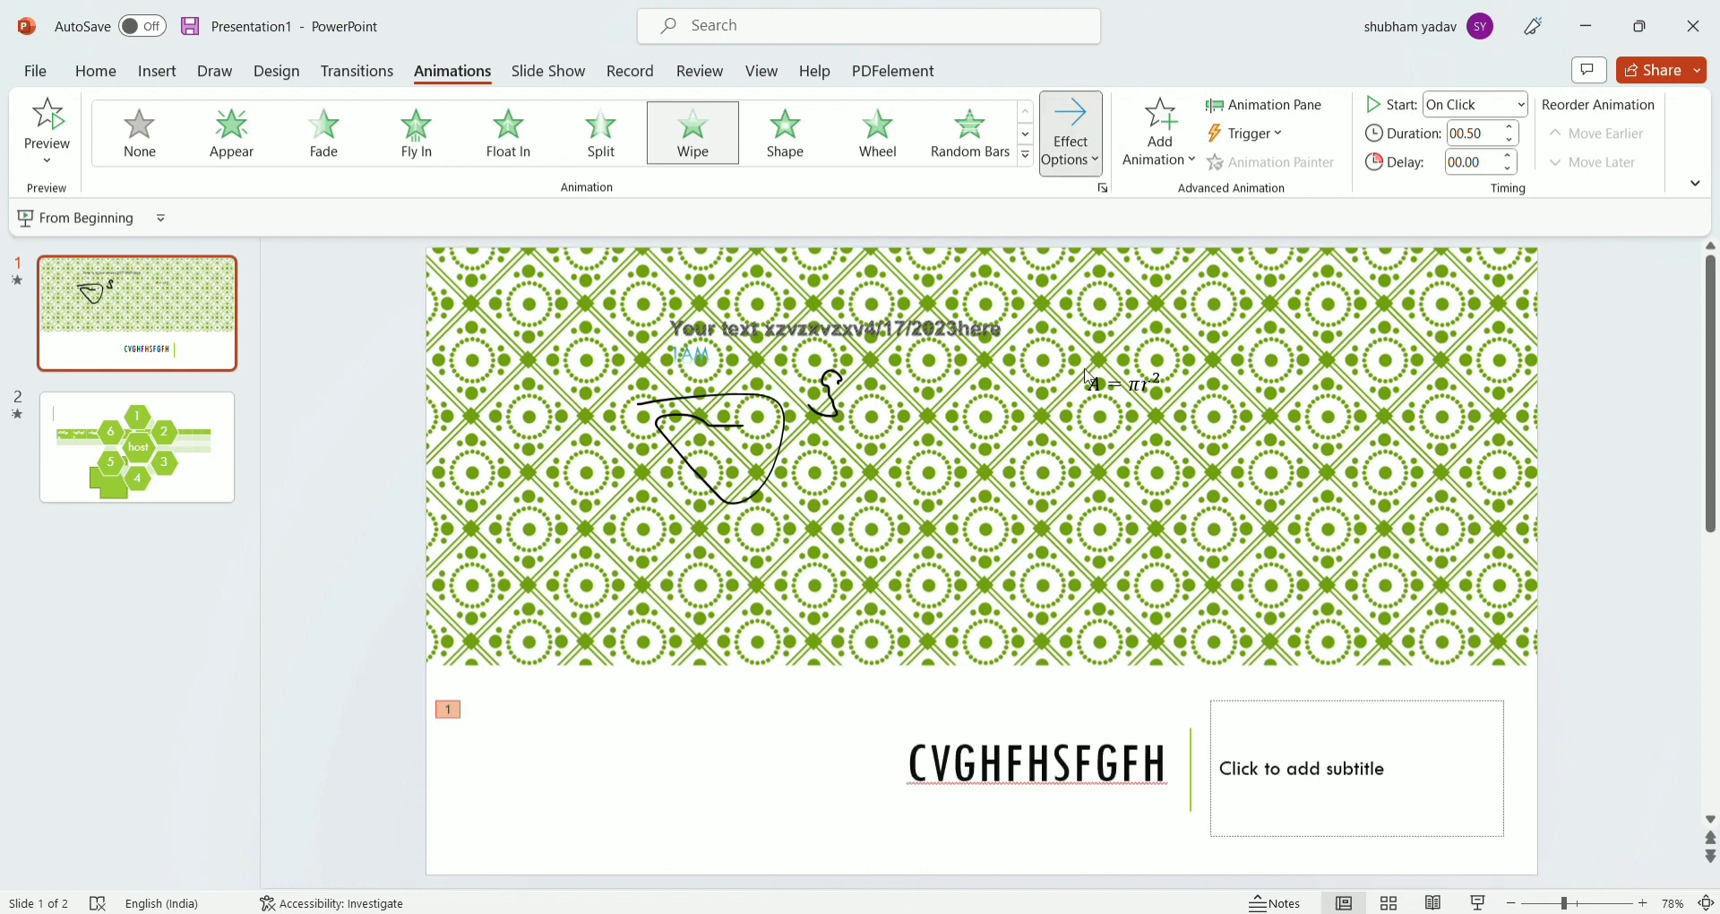
pyautogui.click(1109, 399)
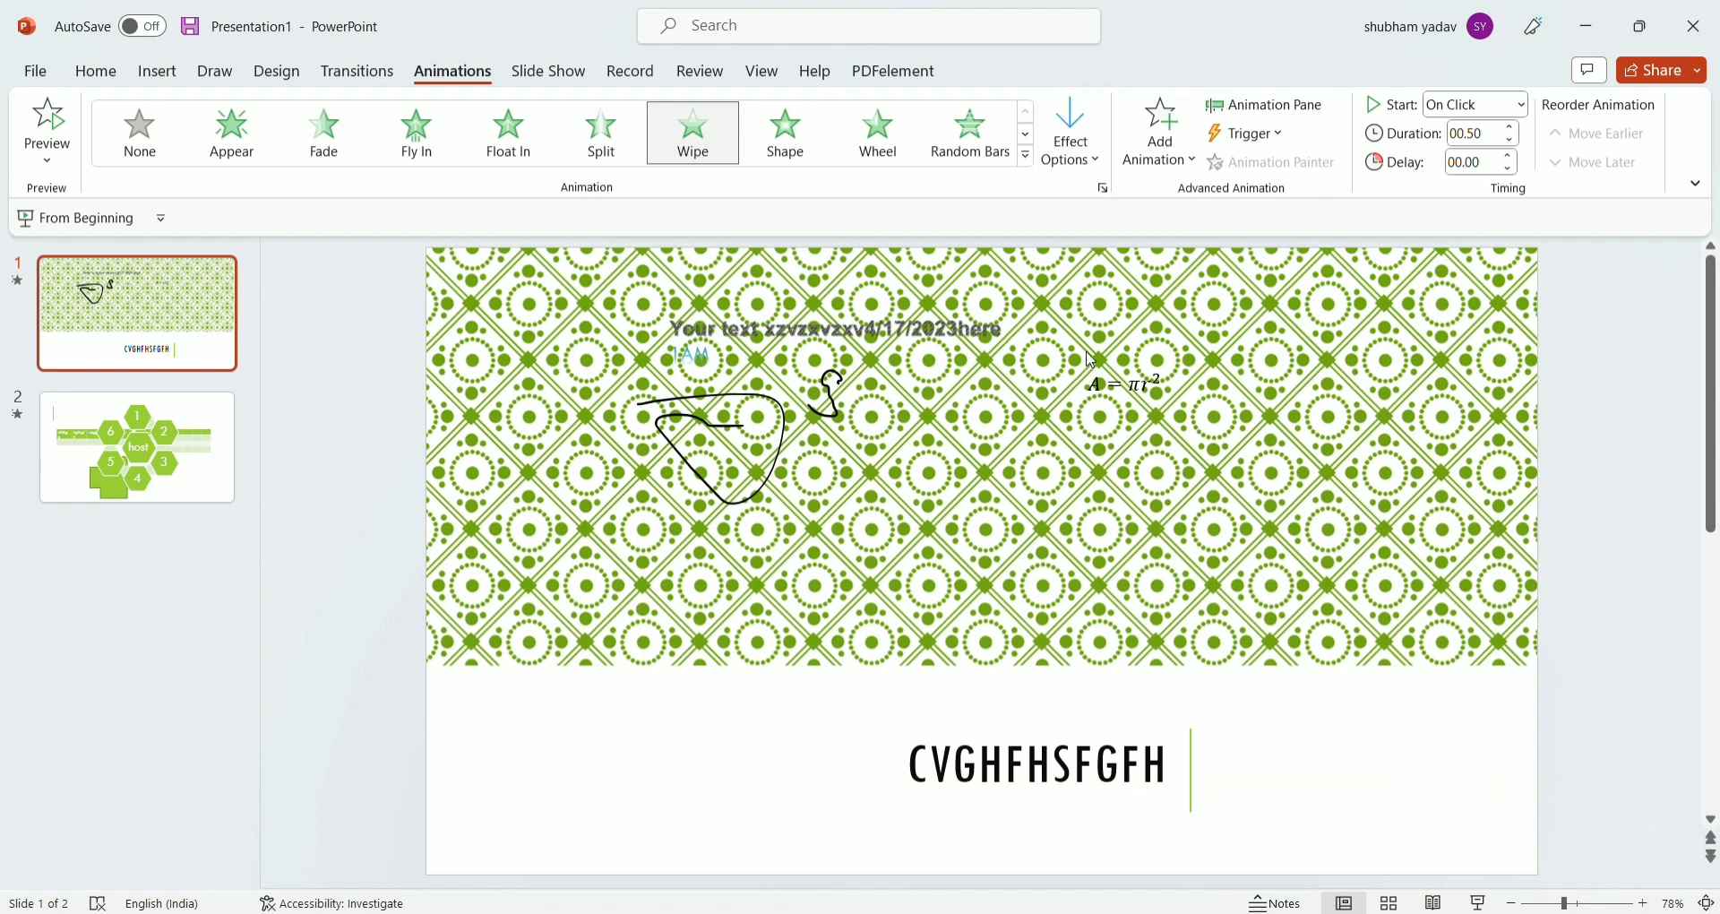
pyautogui.click(1082, 163)
pyautogui.click(1104, 493)
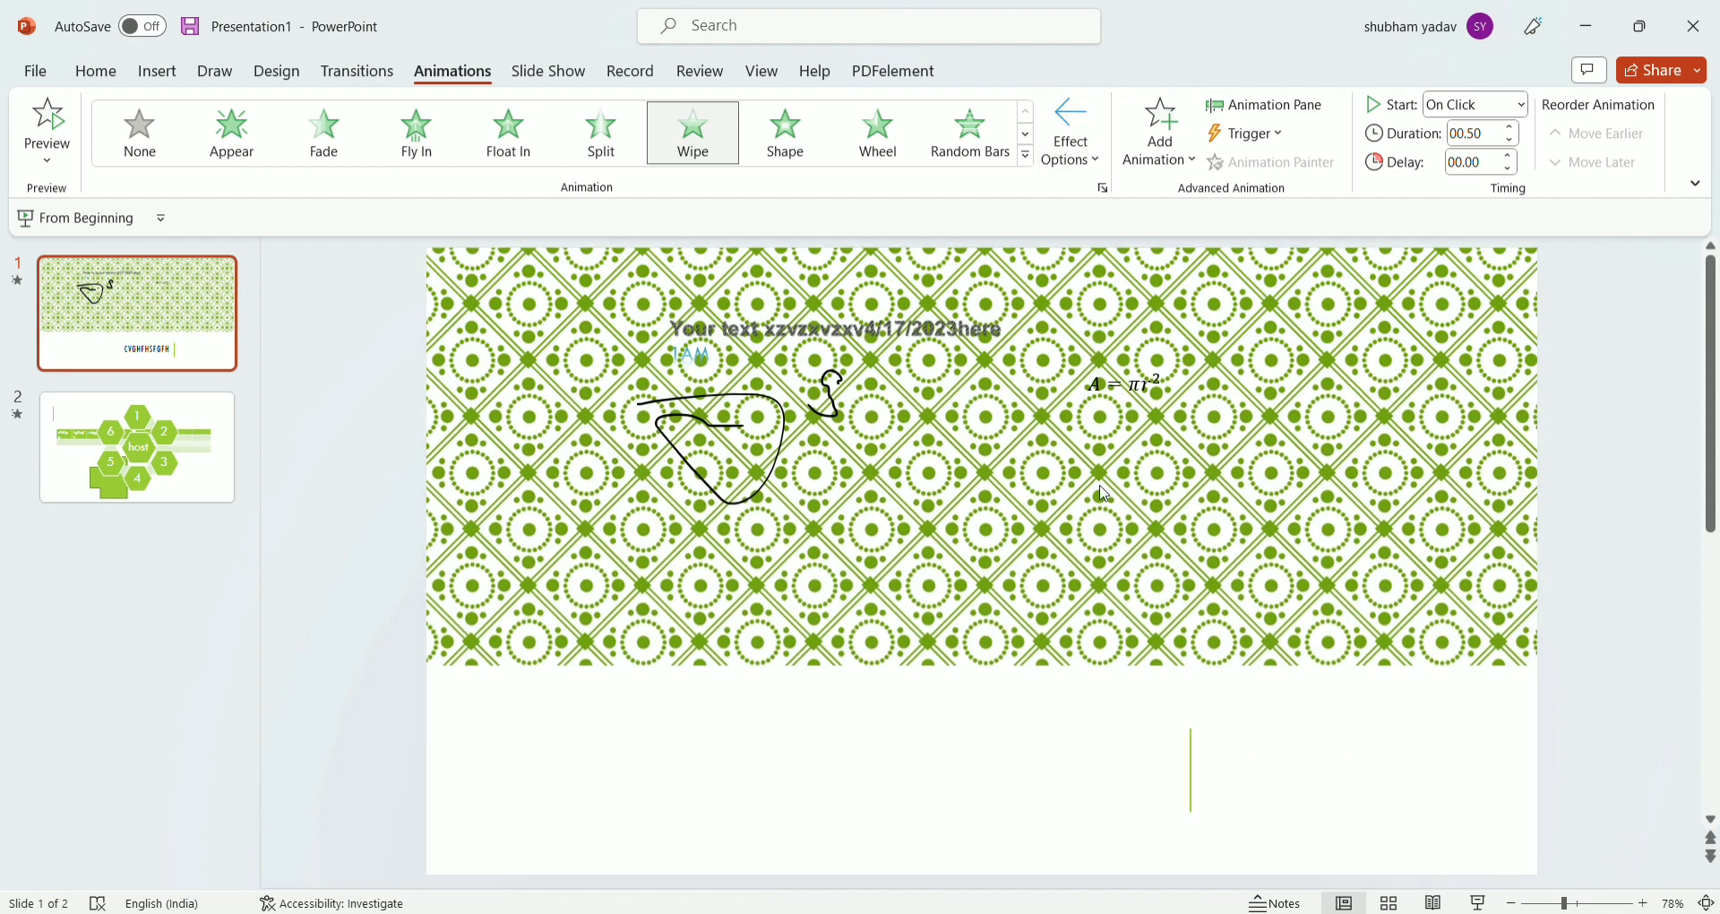
# Add an Underline emphasis to the title, preview it, and keep it ordered after the Wipe.
pyautogui.click(1175, 168)
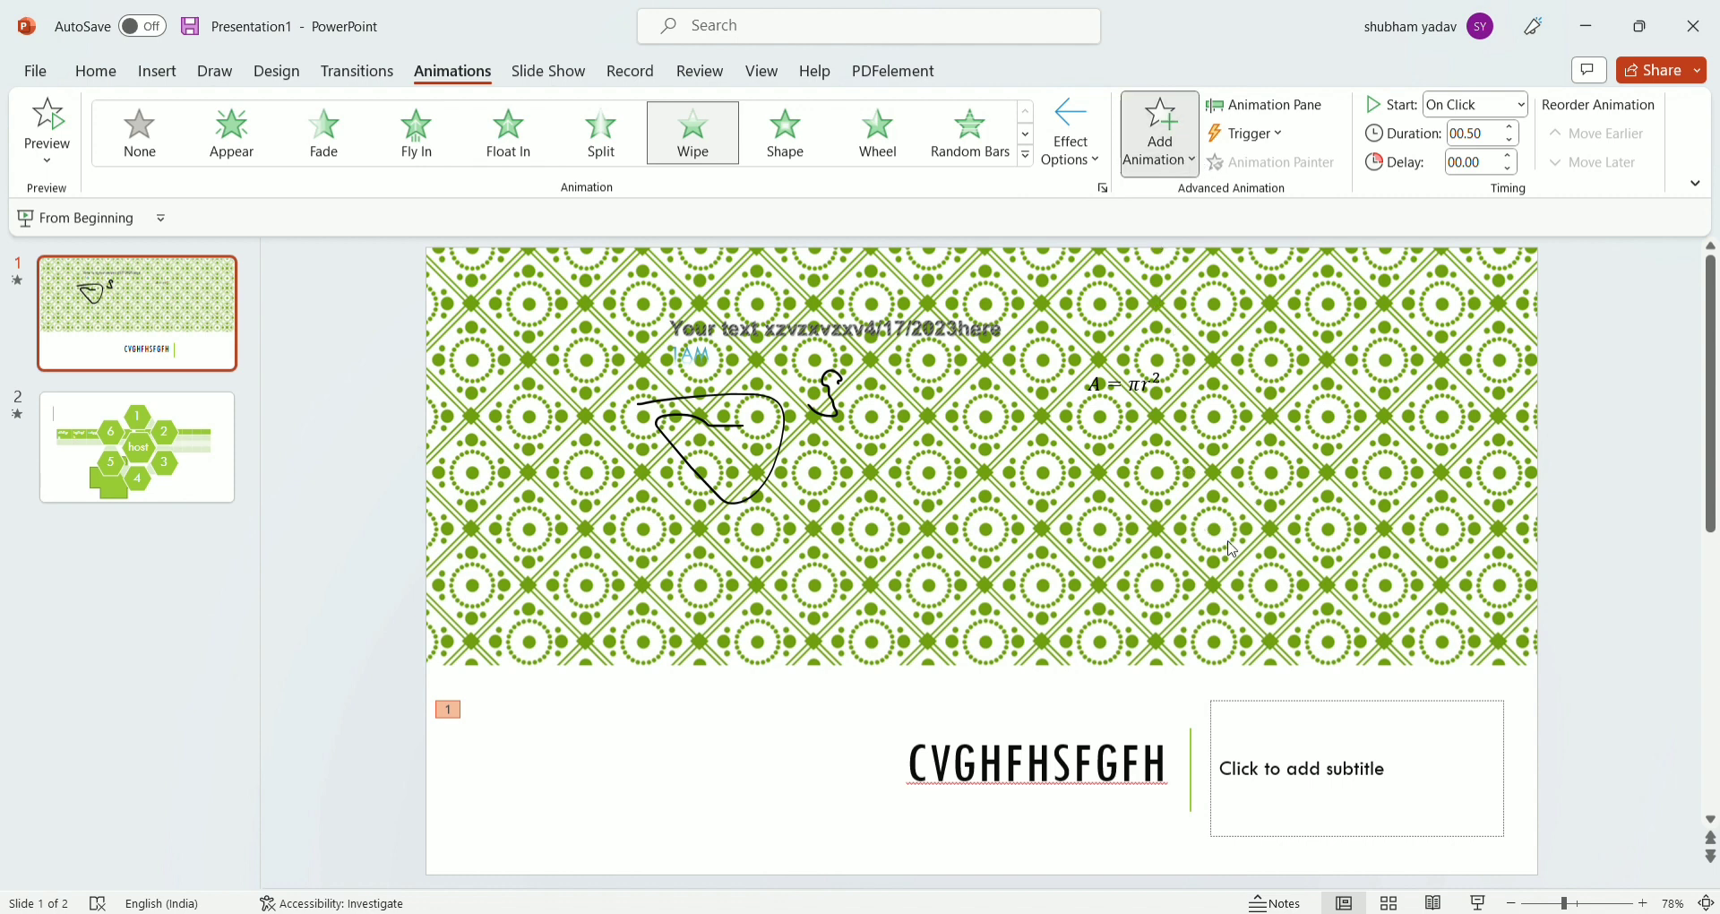
pyautogui.click(1176, 646)
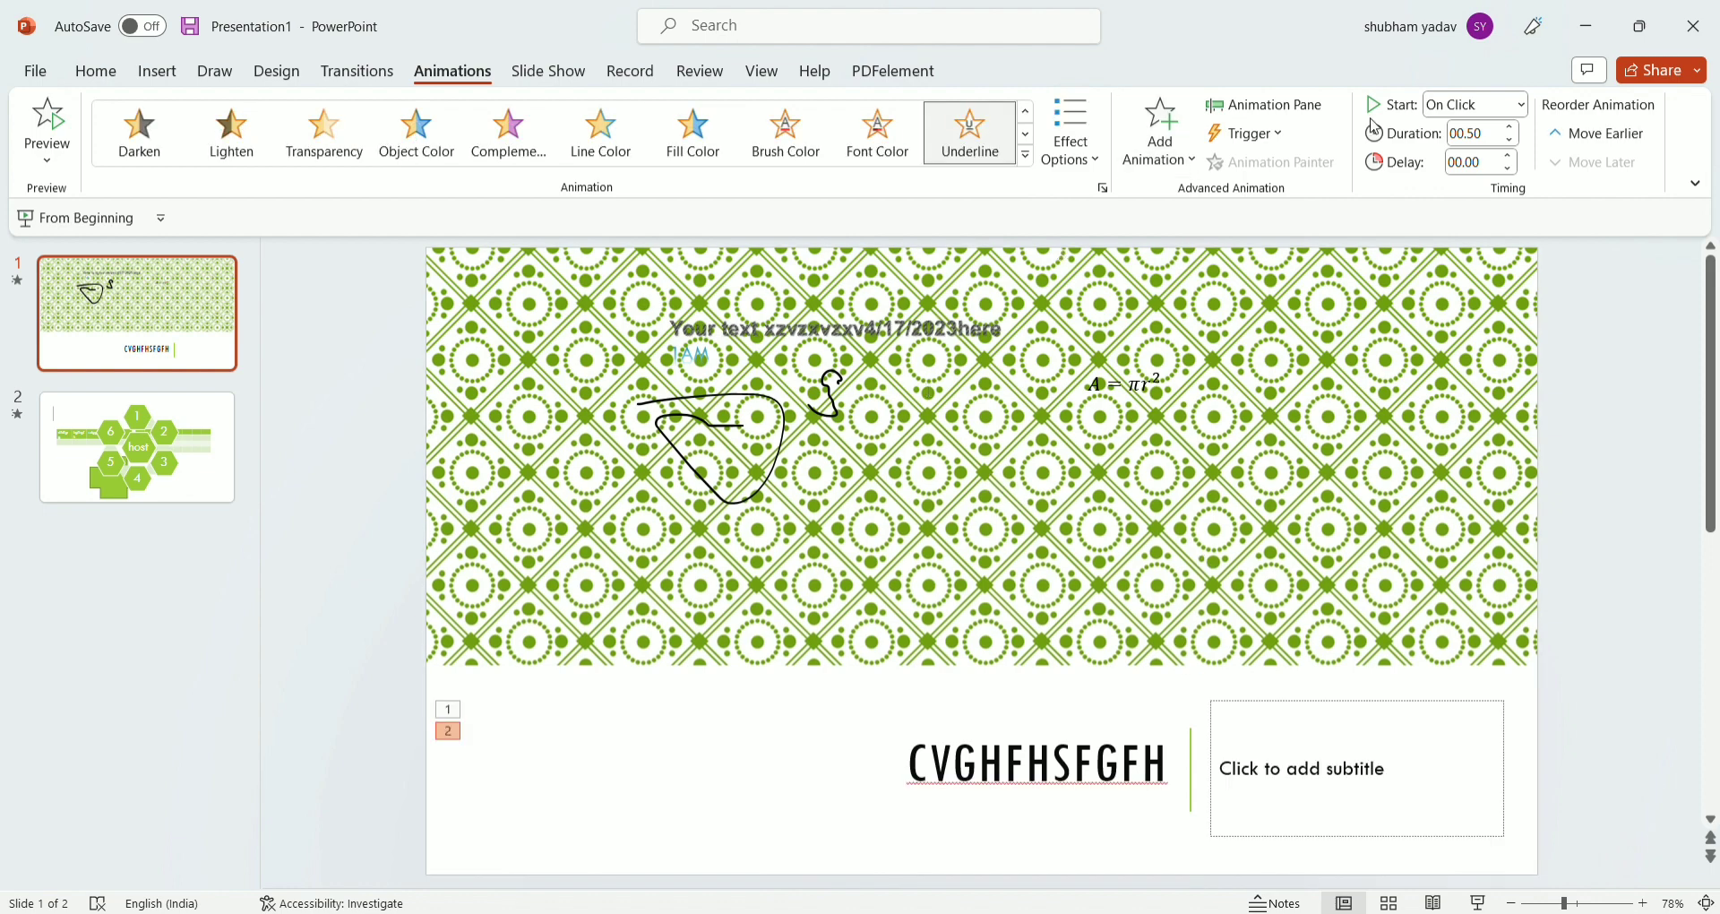
pyautogui.click(1271, 108)
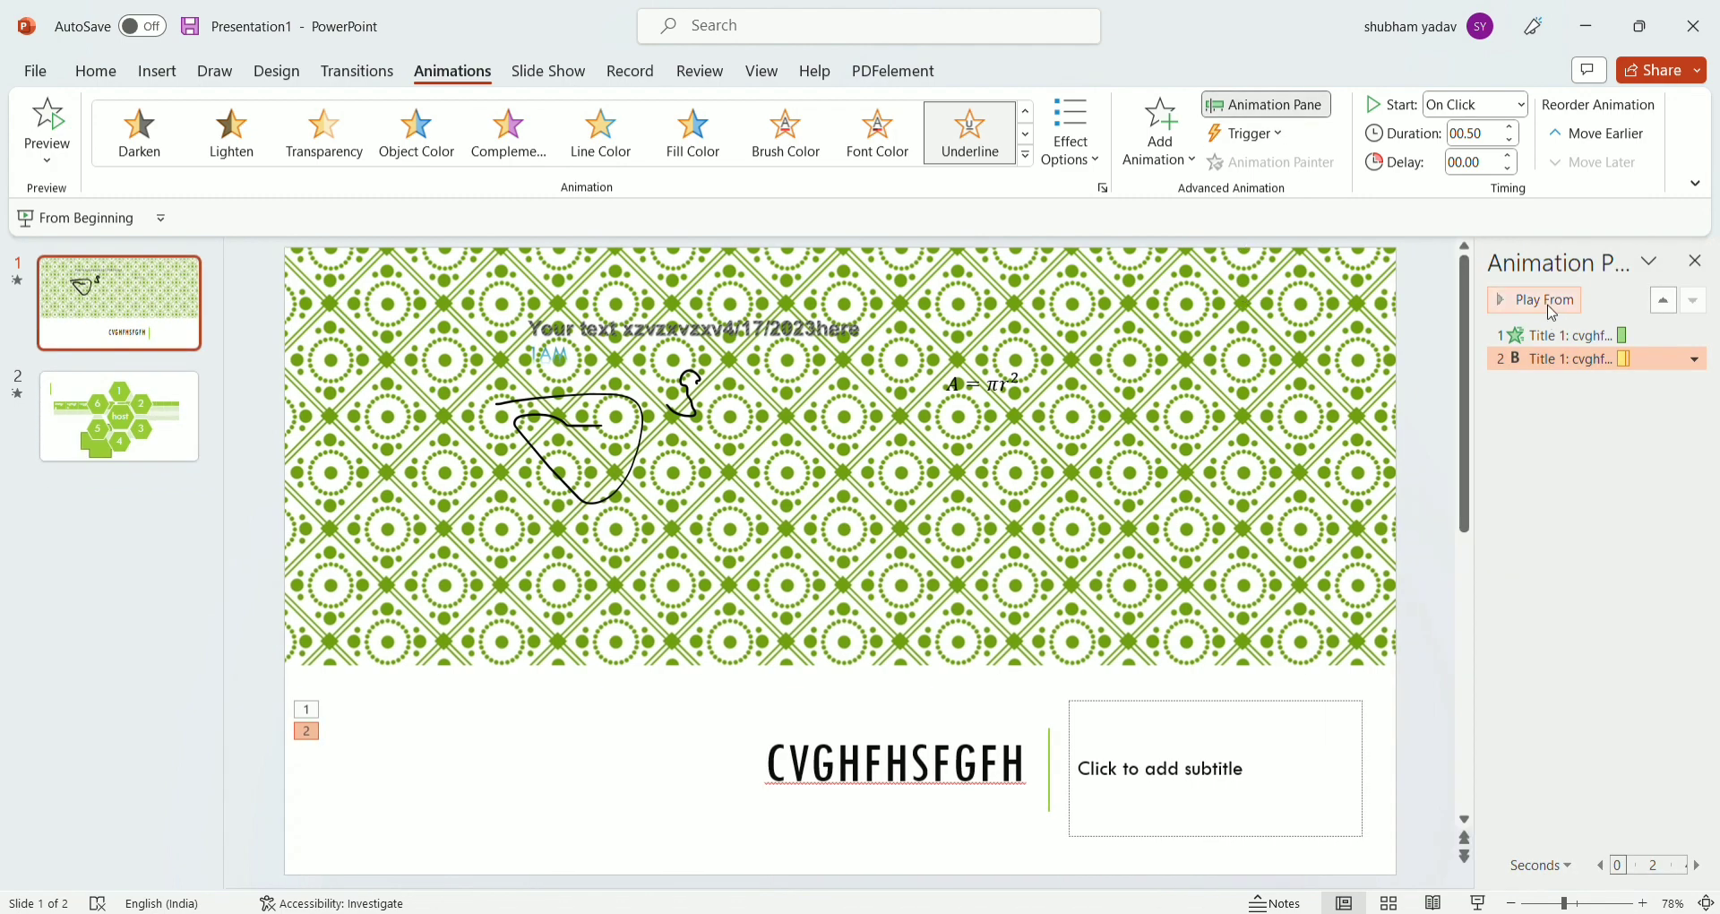
pyautogui.click(1546, 304)
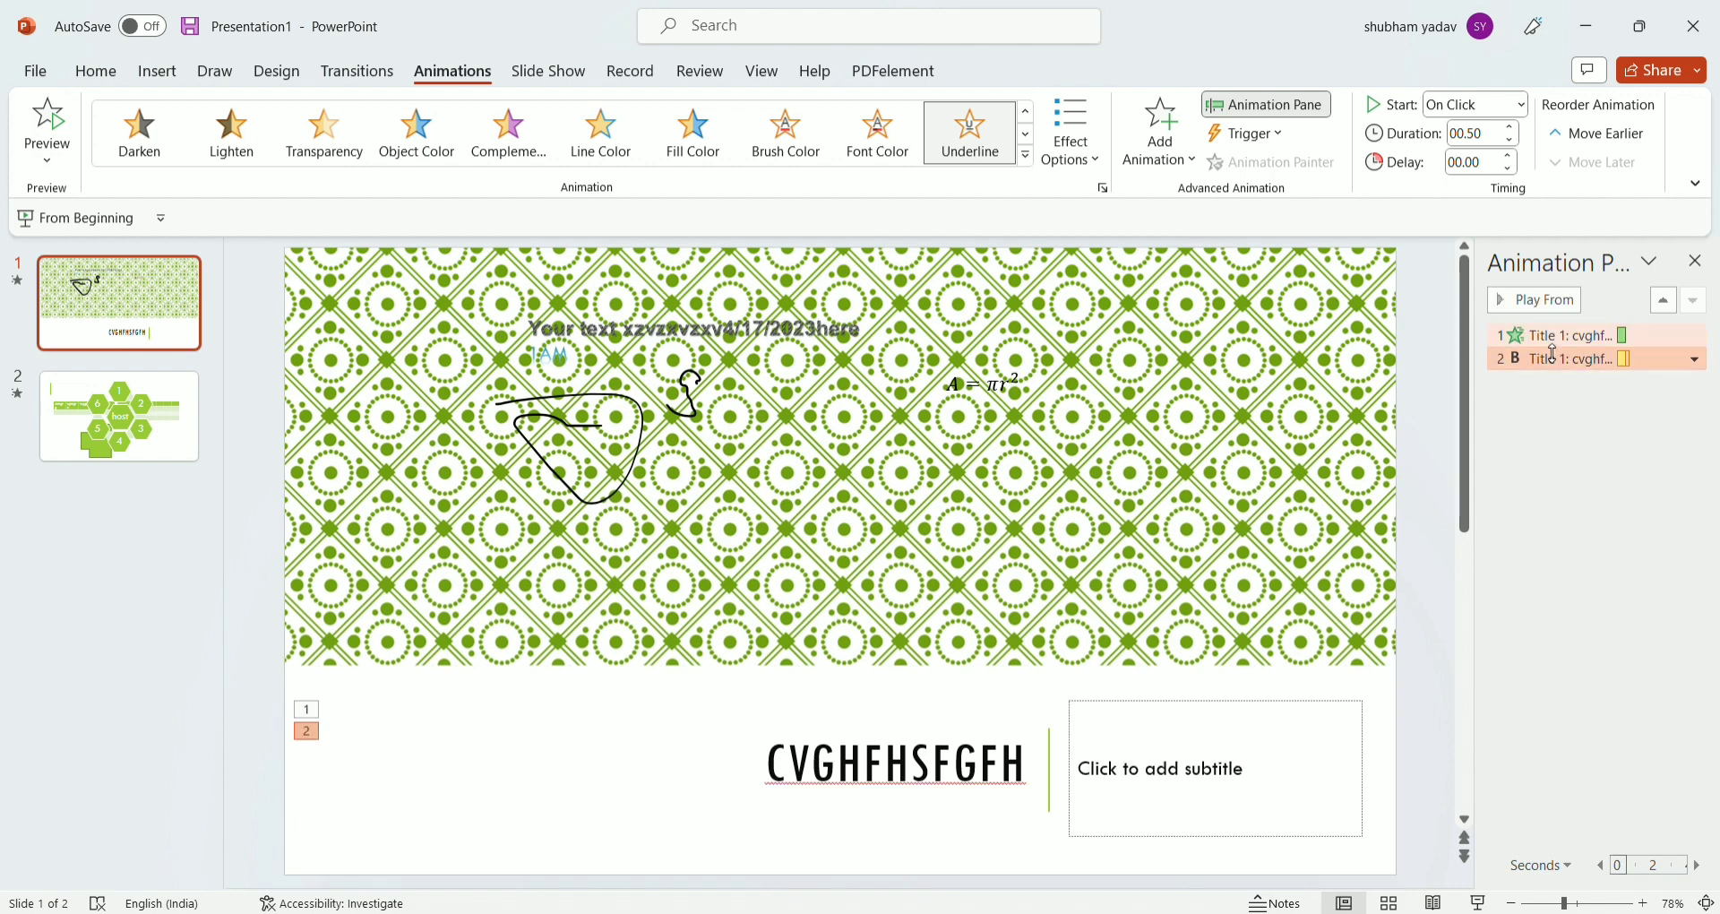
pyautogui.click(1663, 301)
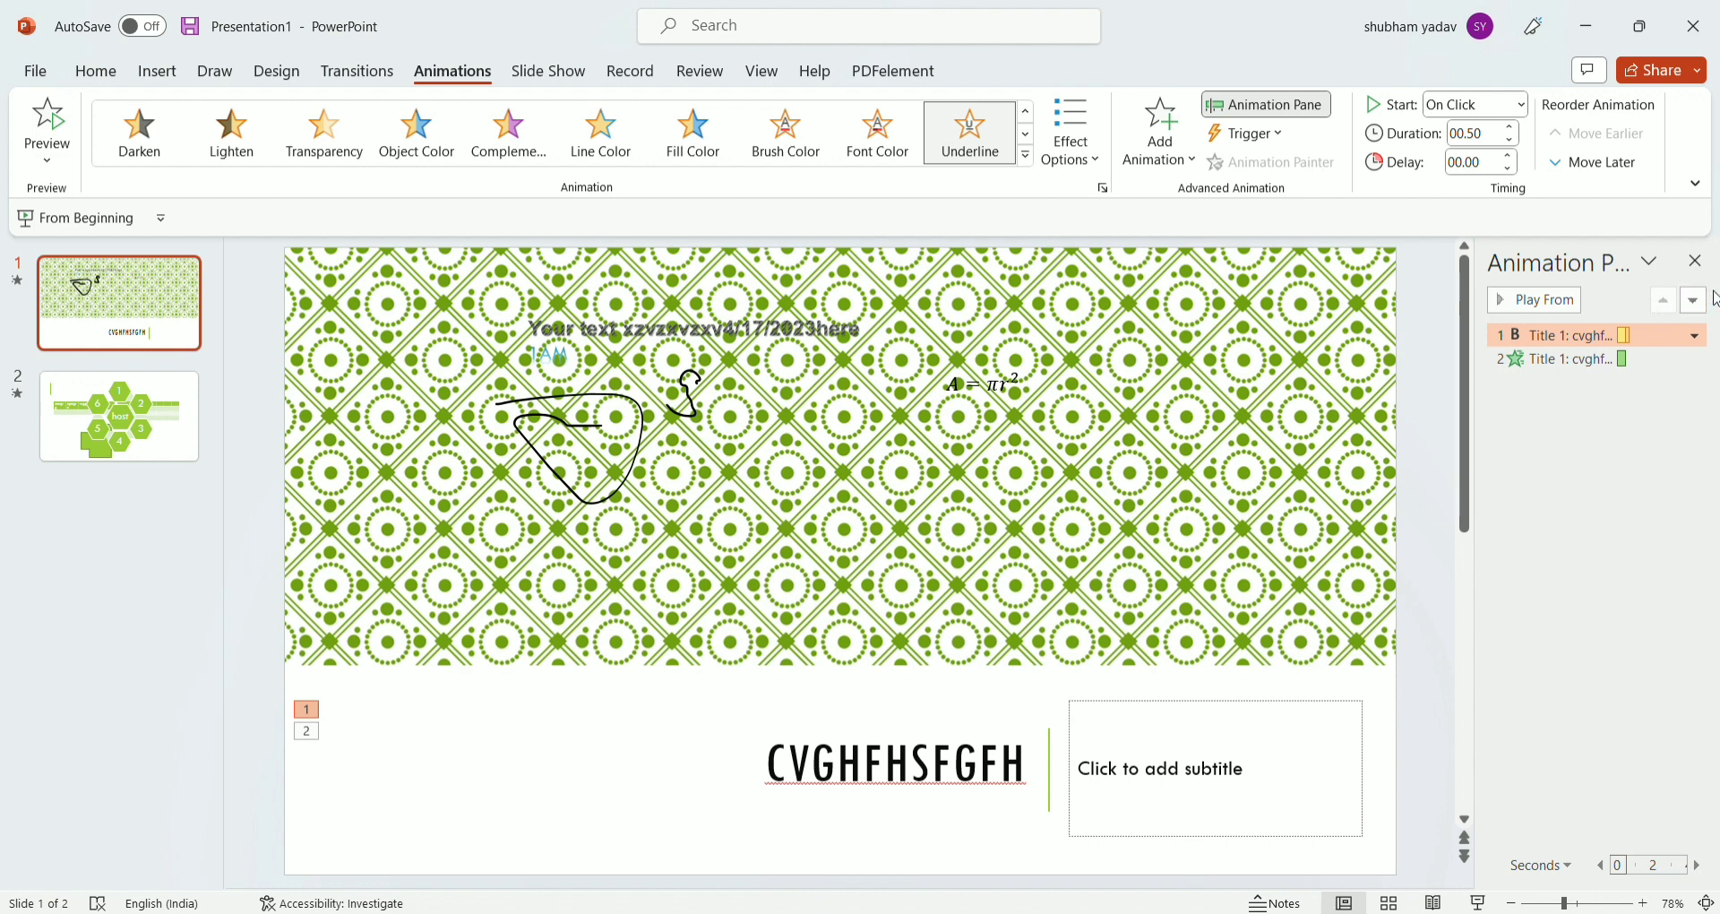
pyautogui.click(1692, 300)
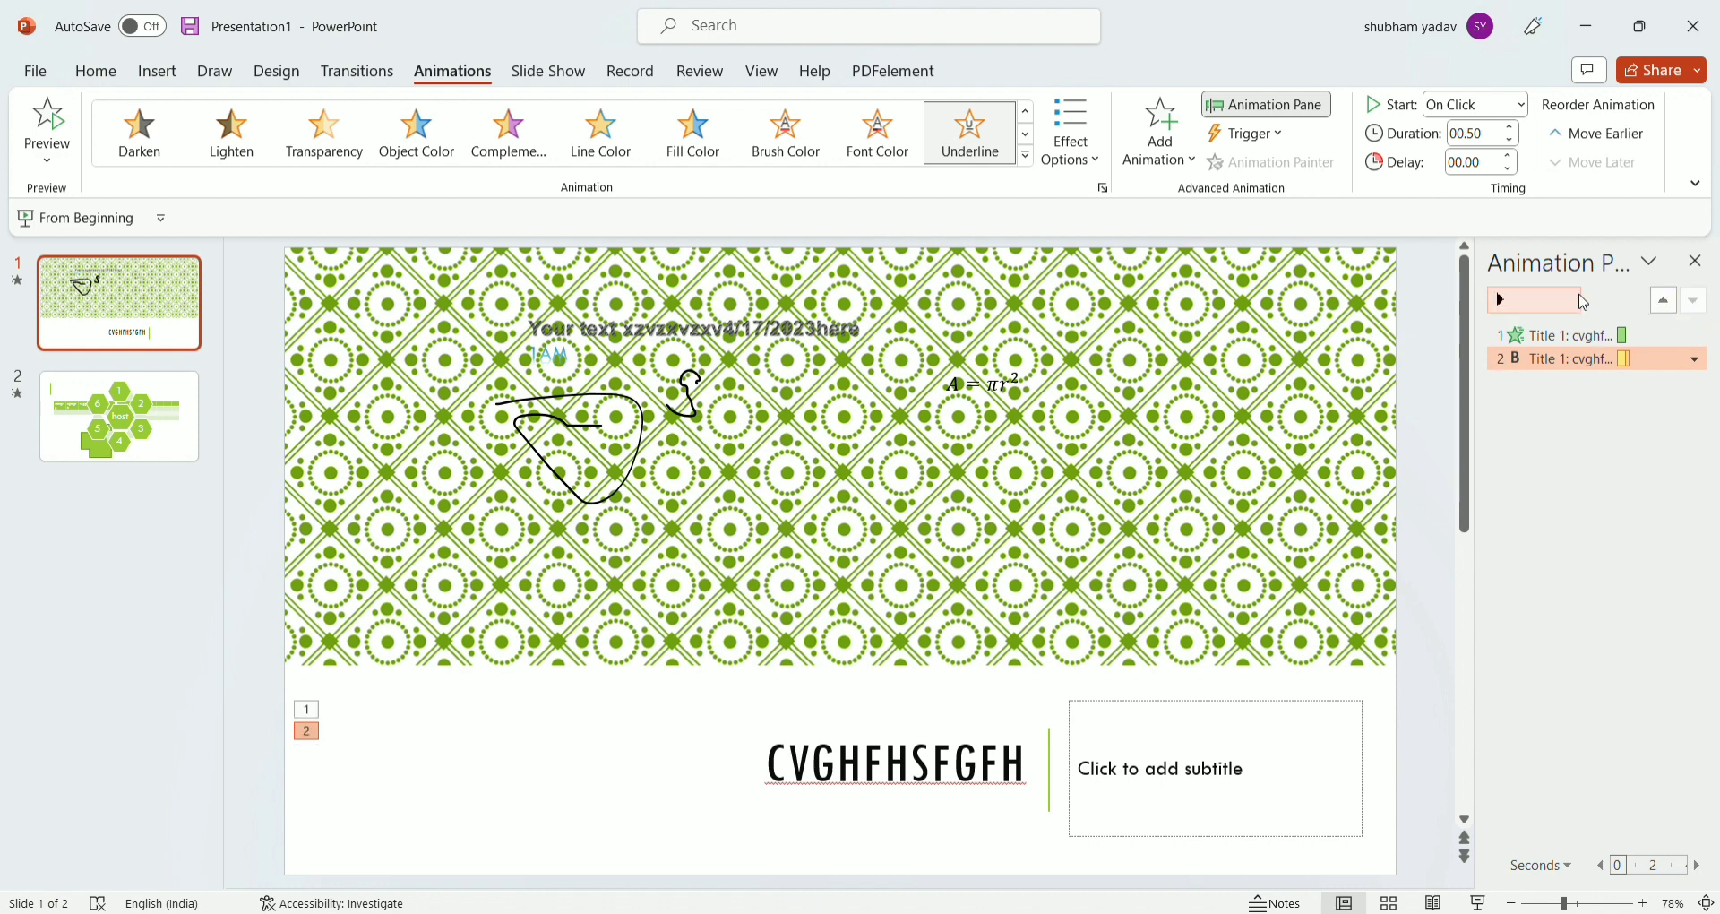
pyautogui.click(1695, 264)
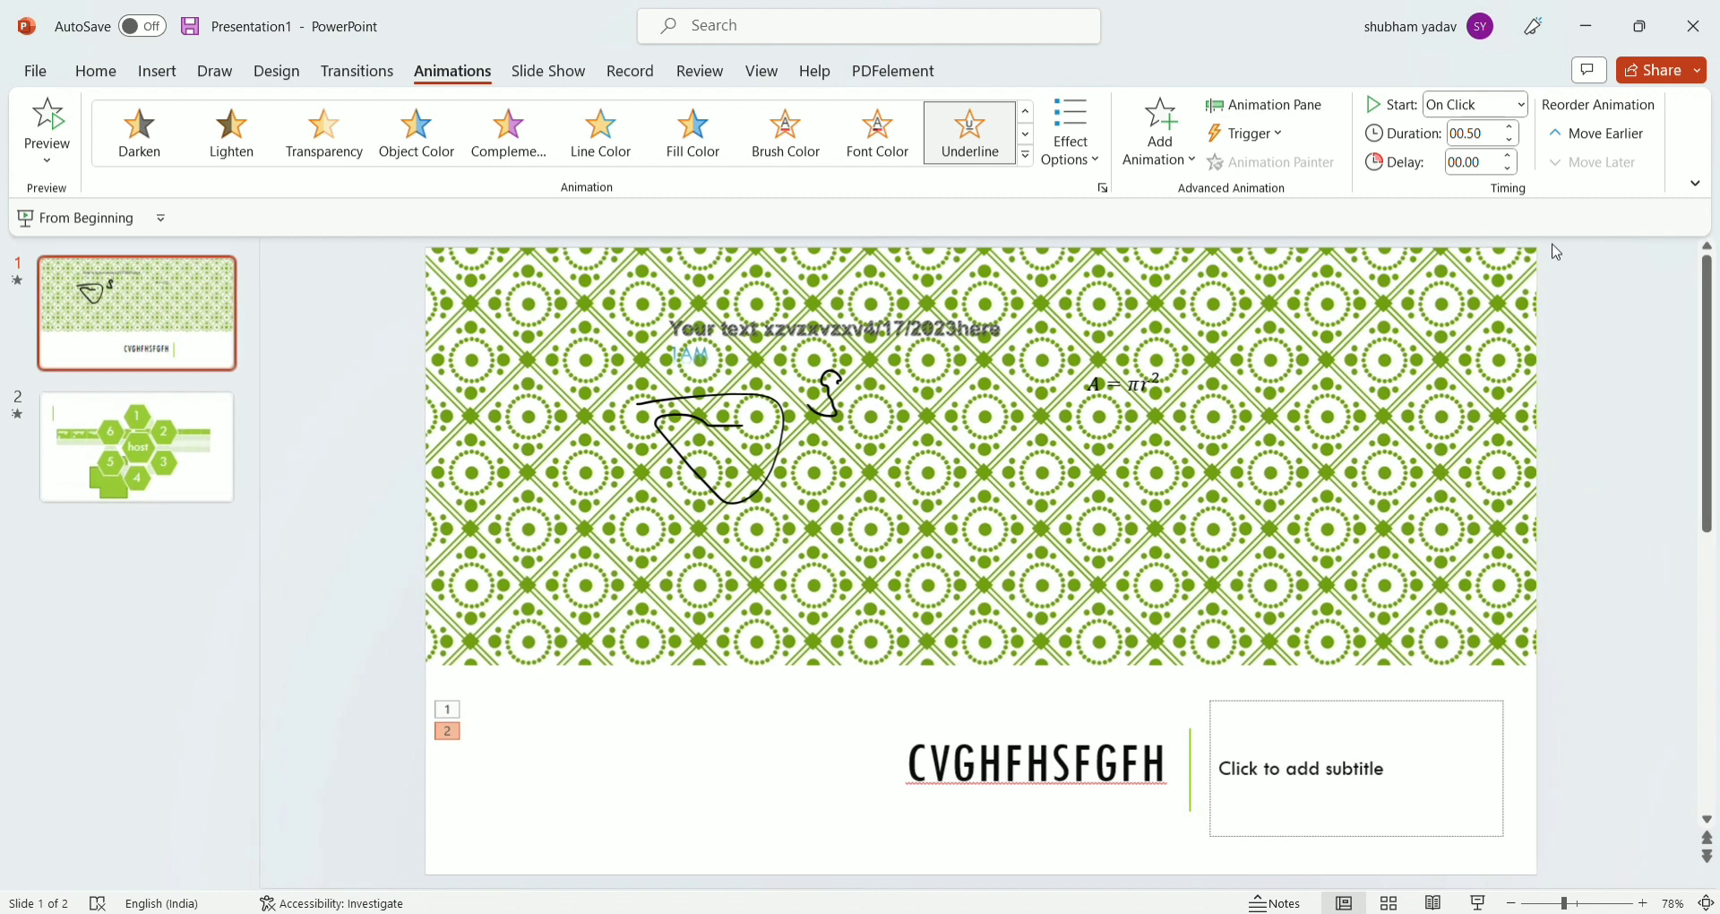
# Set the Underline animation to start from a trigger.
pyautogui.click(1252, 145)
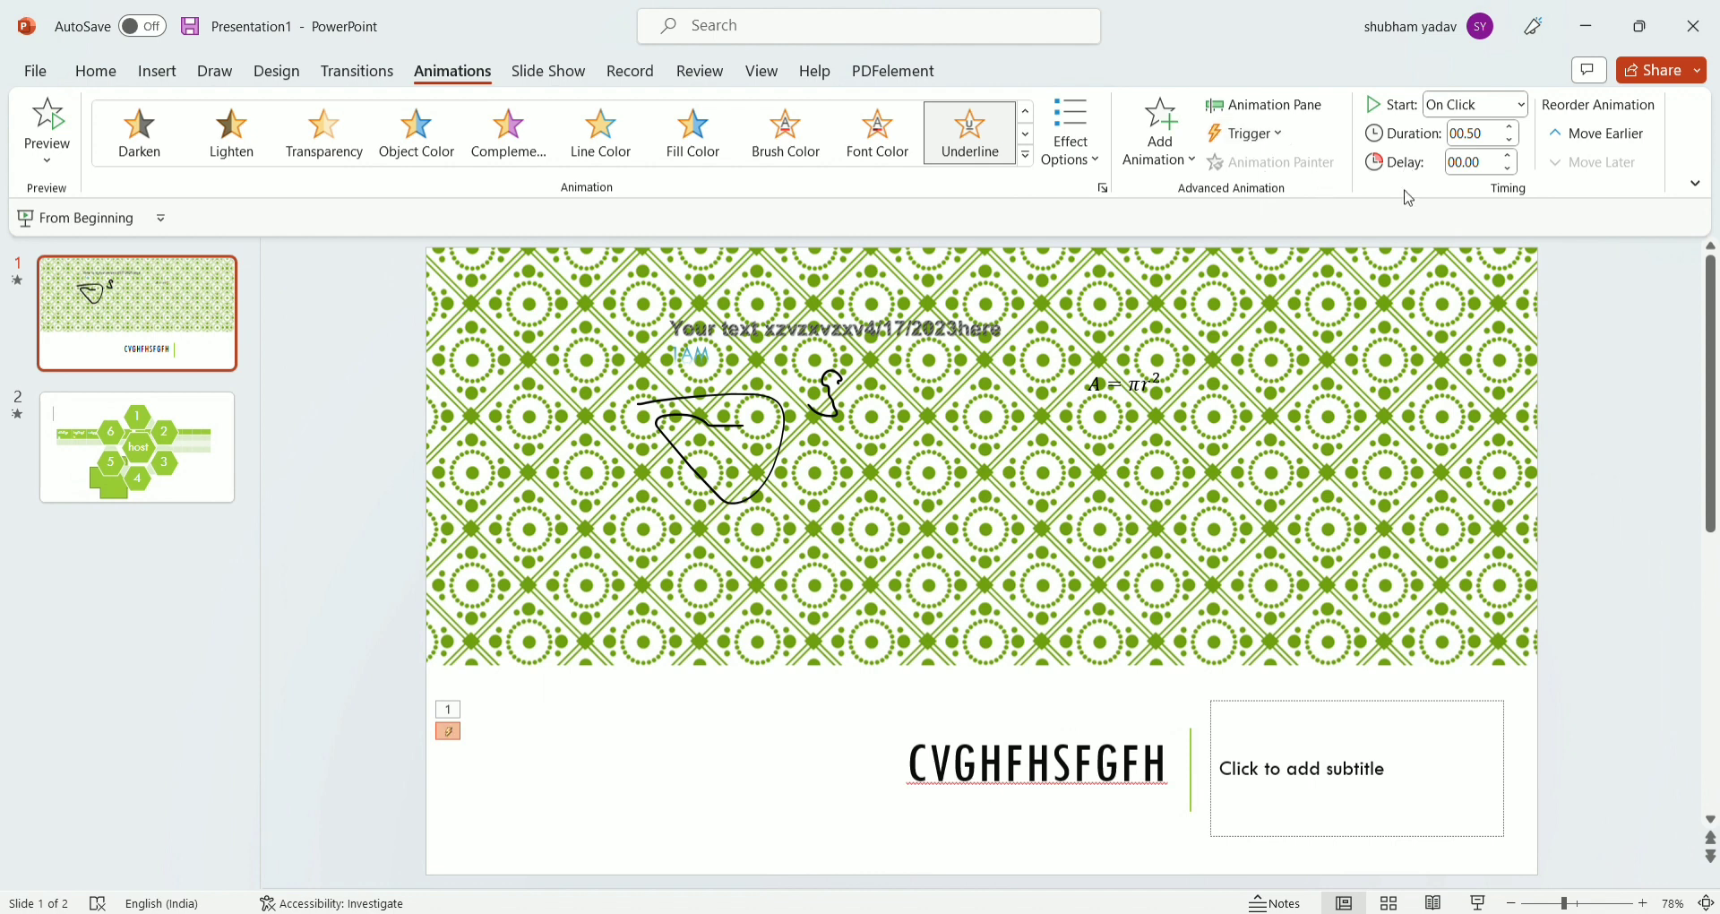
pyautogui.click(1166, 430)
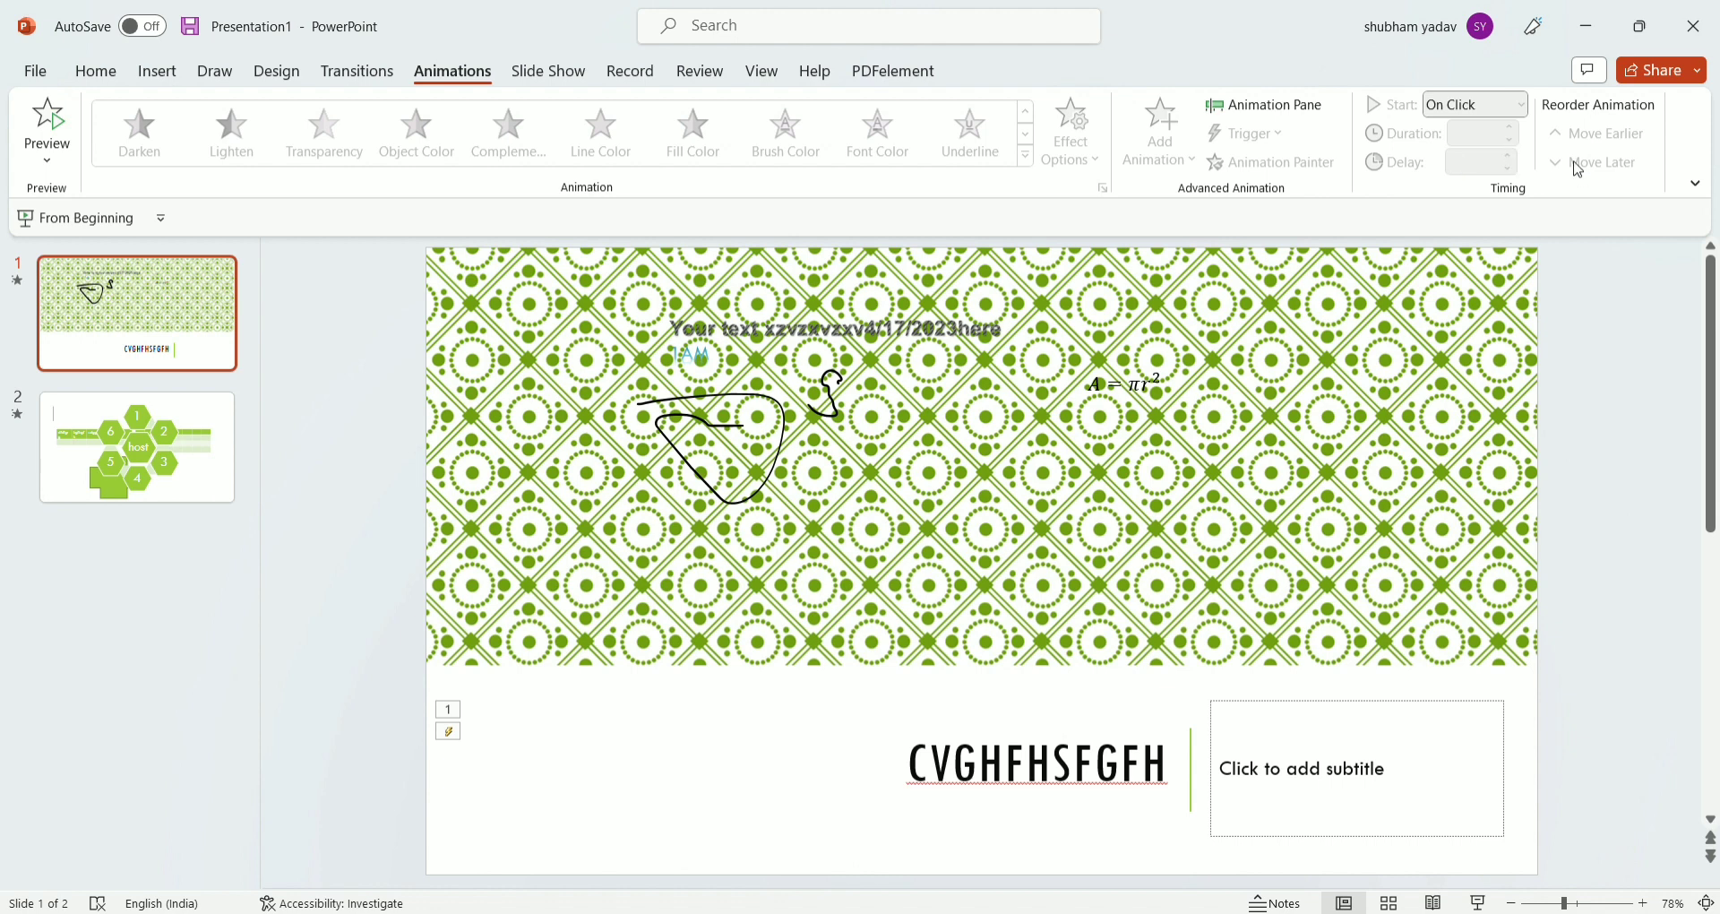
# Check the slide's transition settings, return to Animations, and click into the empty subtitle box.
pyautogui.click(349, 73)
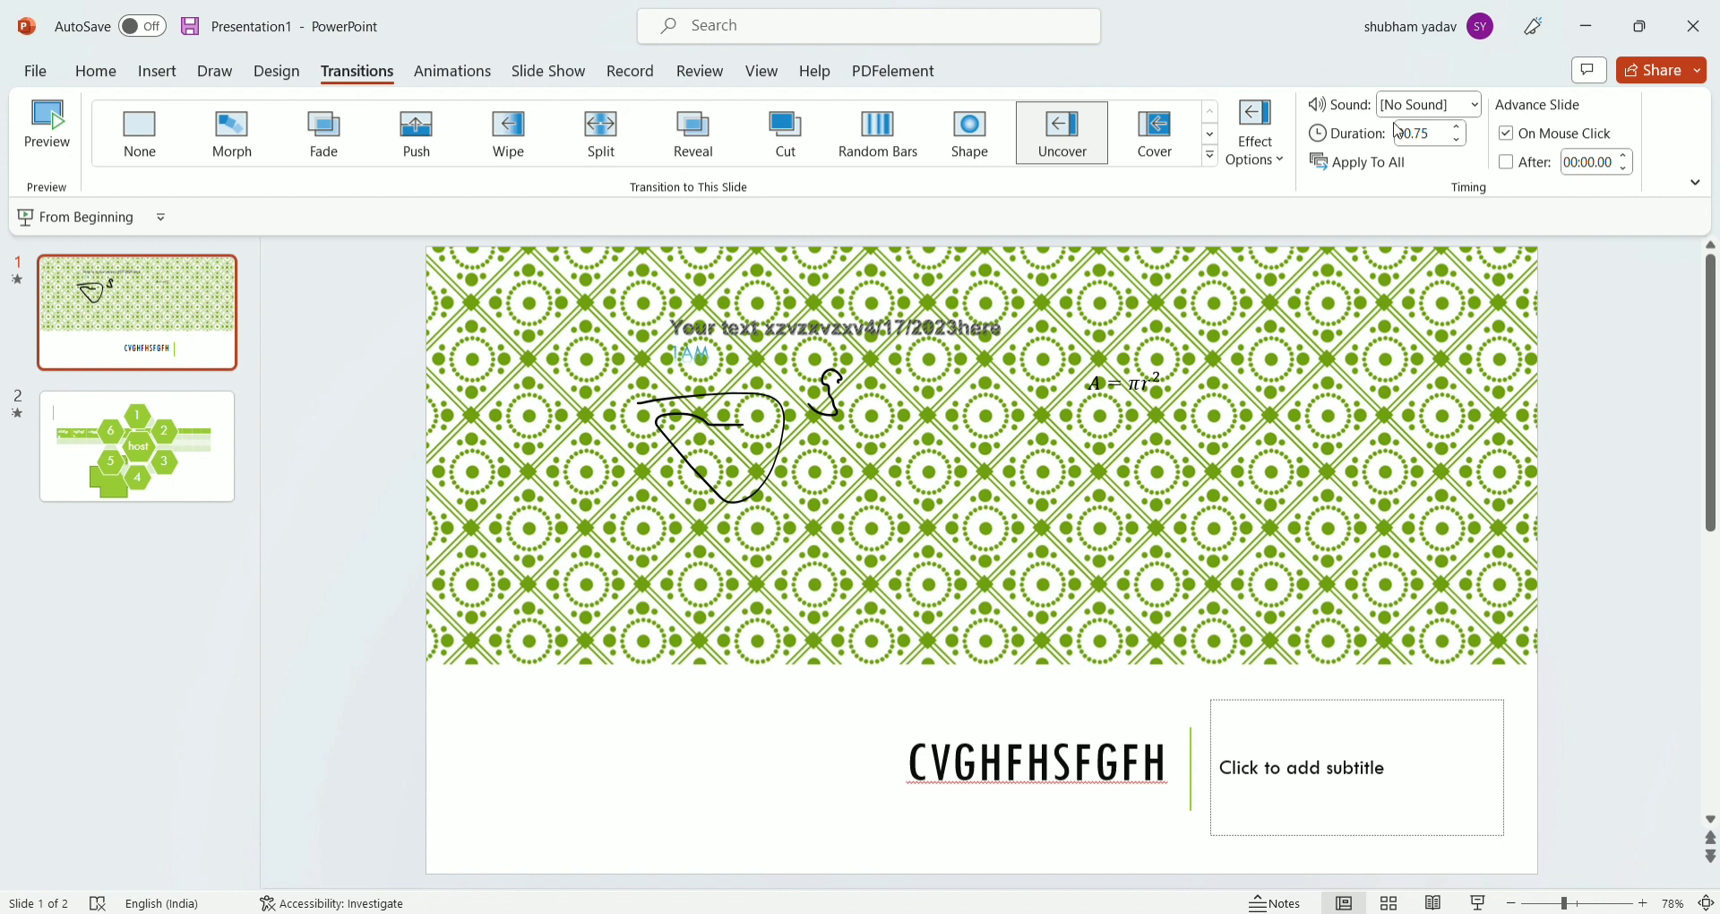
pyautogui.click(455, 72)
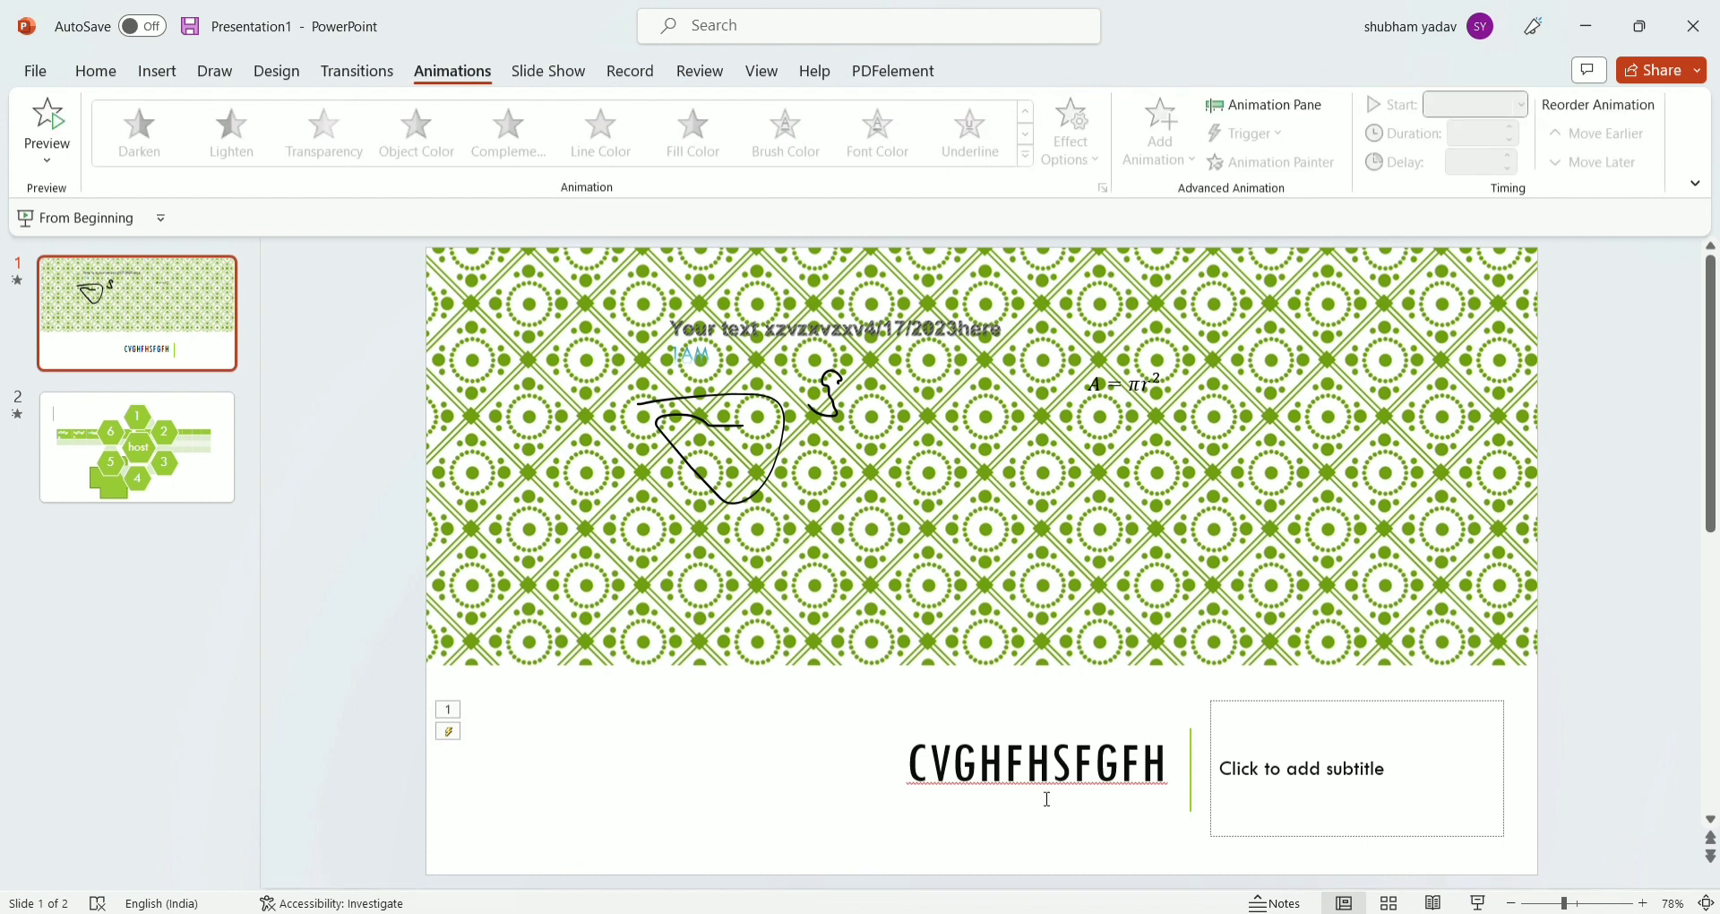
pyautogui.click(1286, 718)
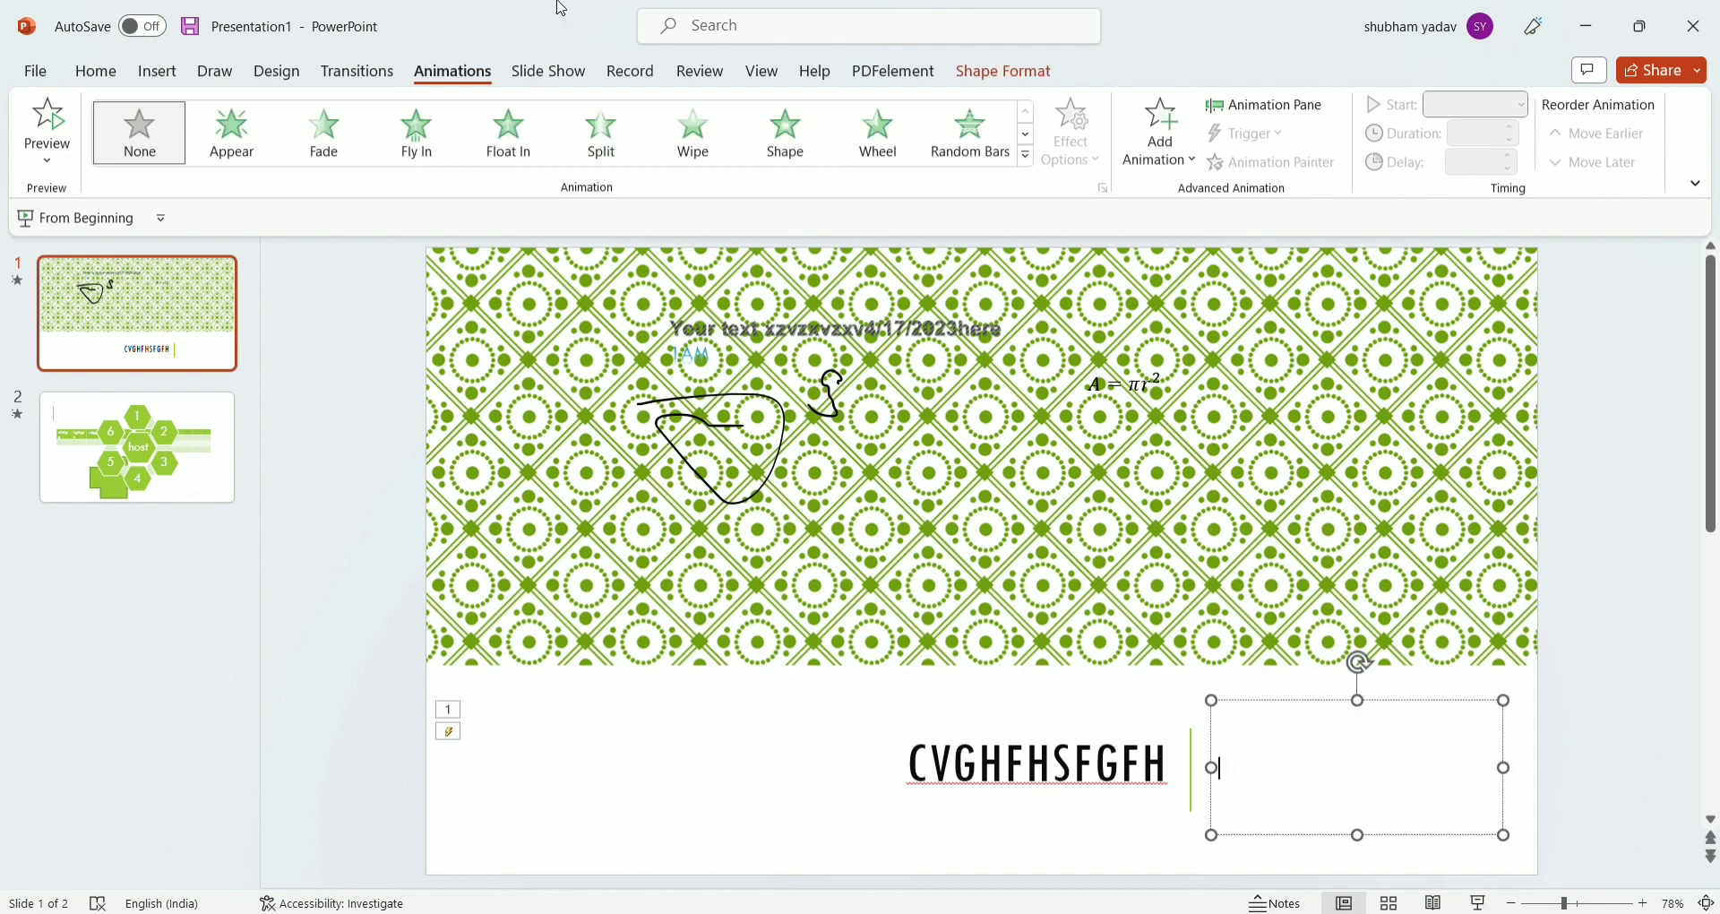
# Play the slide show from the beginning, then scroll down to slide 2.
pyautogui.click(534, 77)
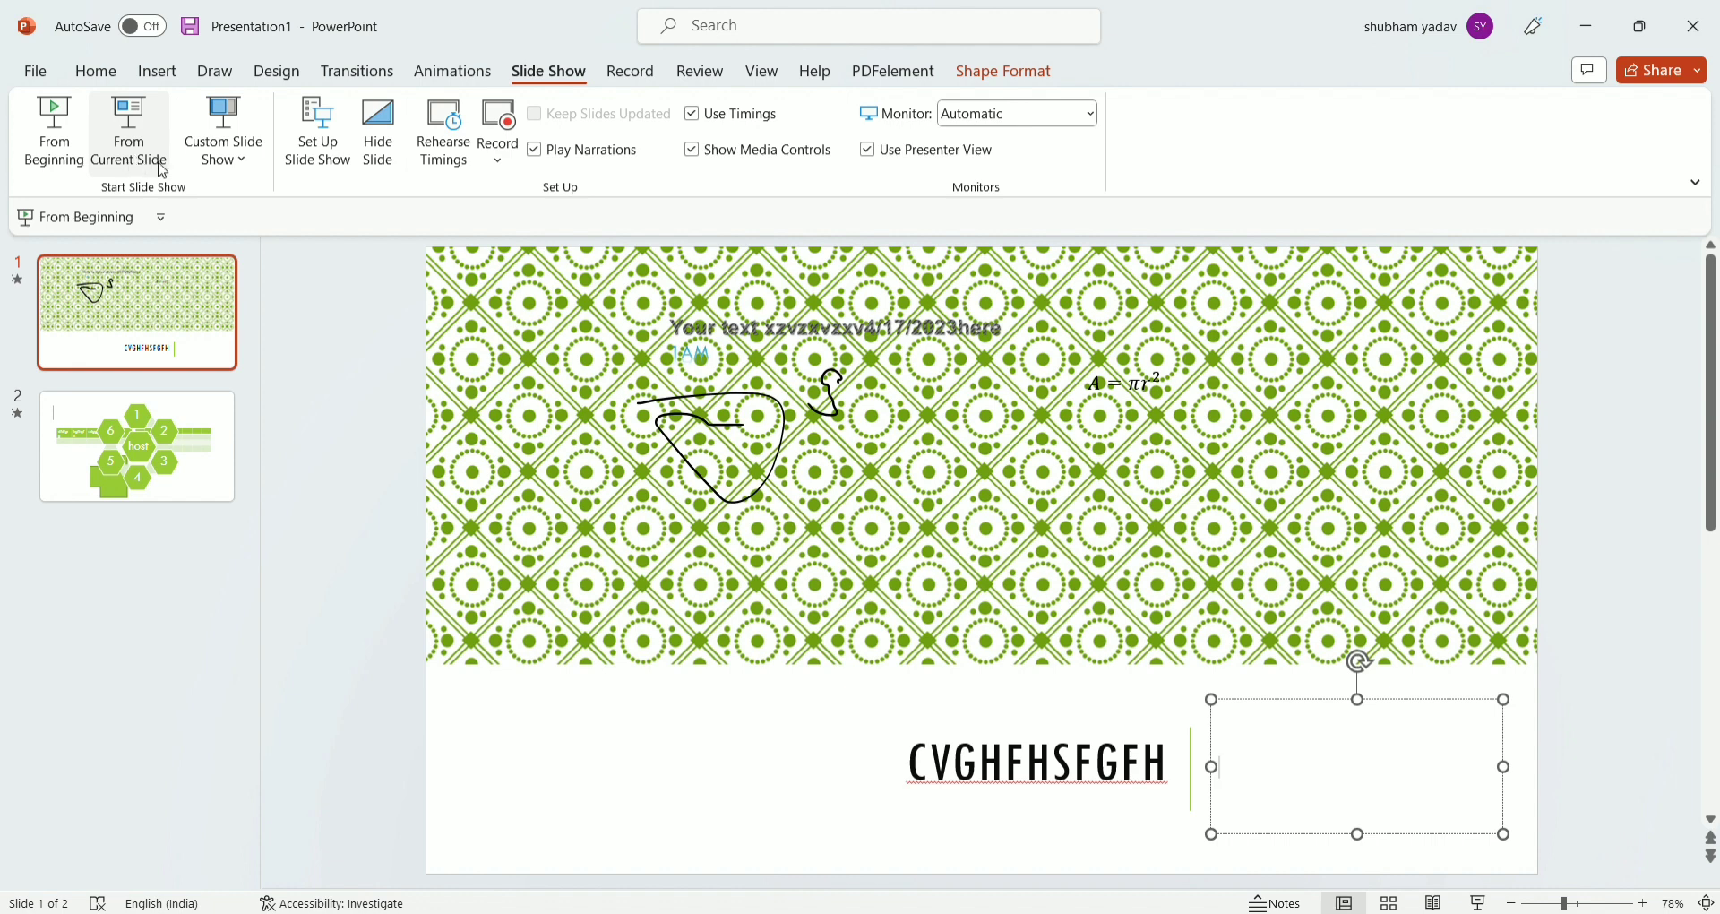
pyautogui.click(54, 134)
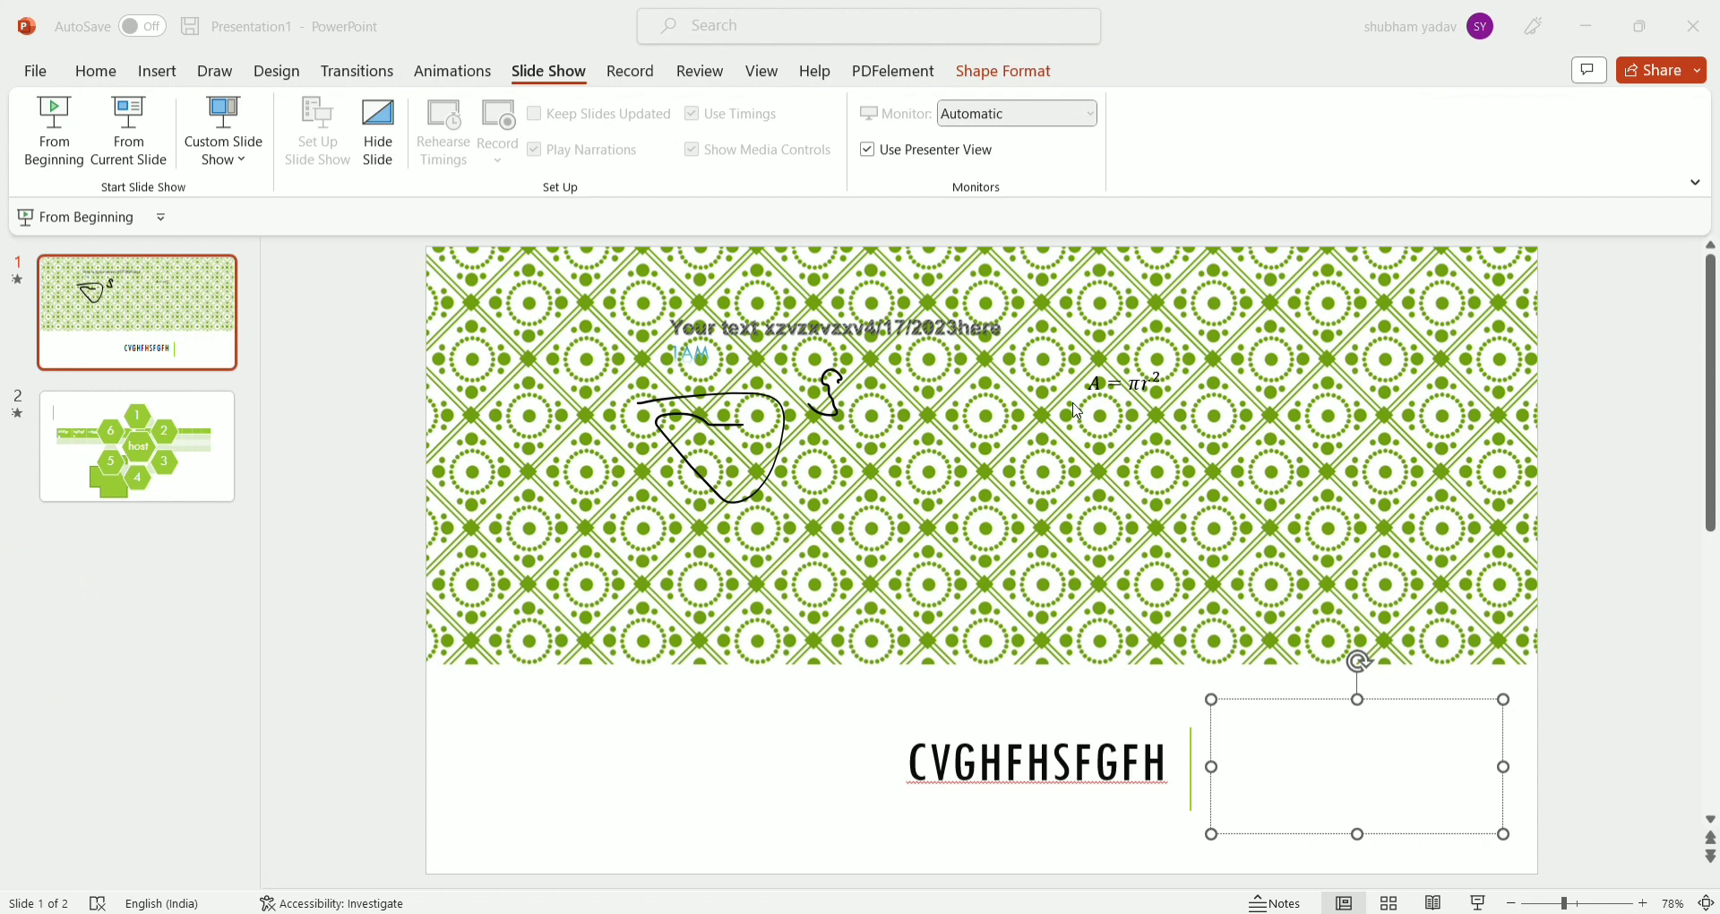
pyautogui.scroll(-1, 1078, 411)
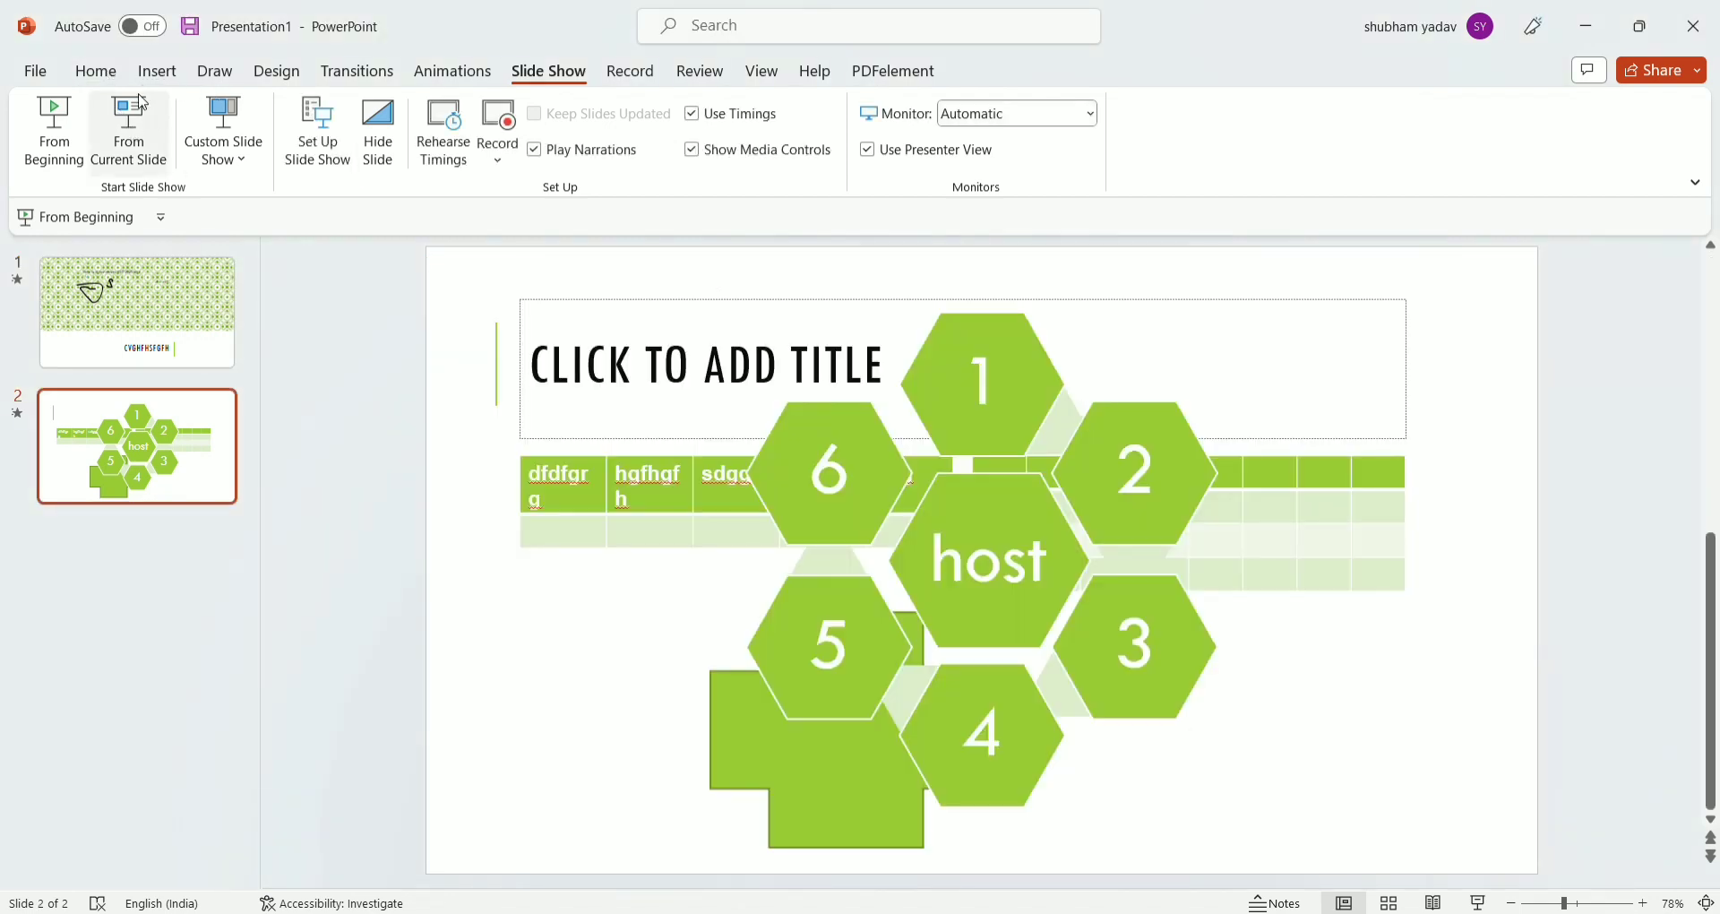
# Play the show from the current slide, select hexagon 6, and view the Custom Slide Show choices.
pyautogui.click(143, 103)
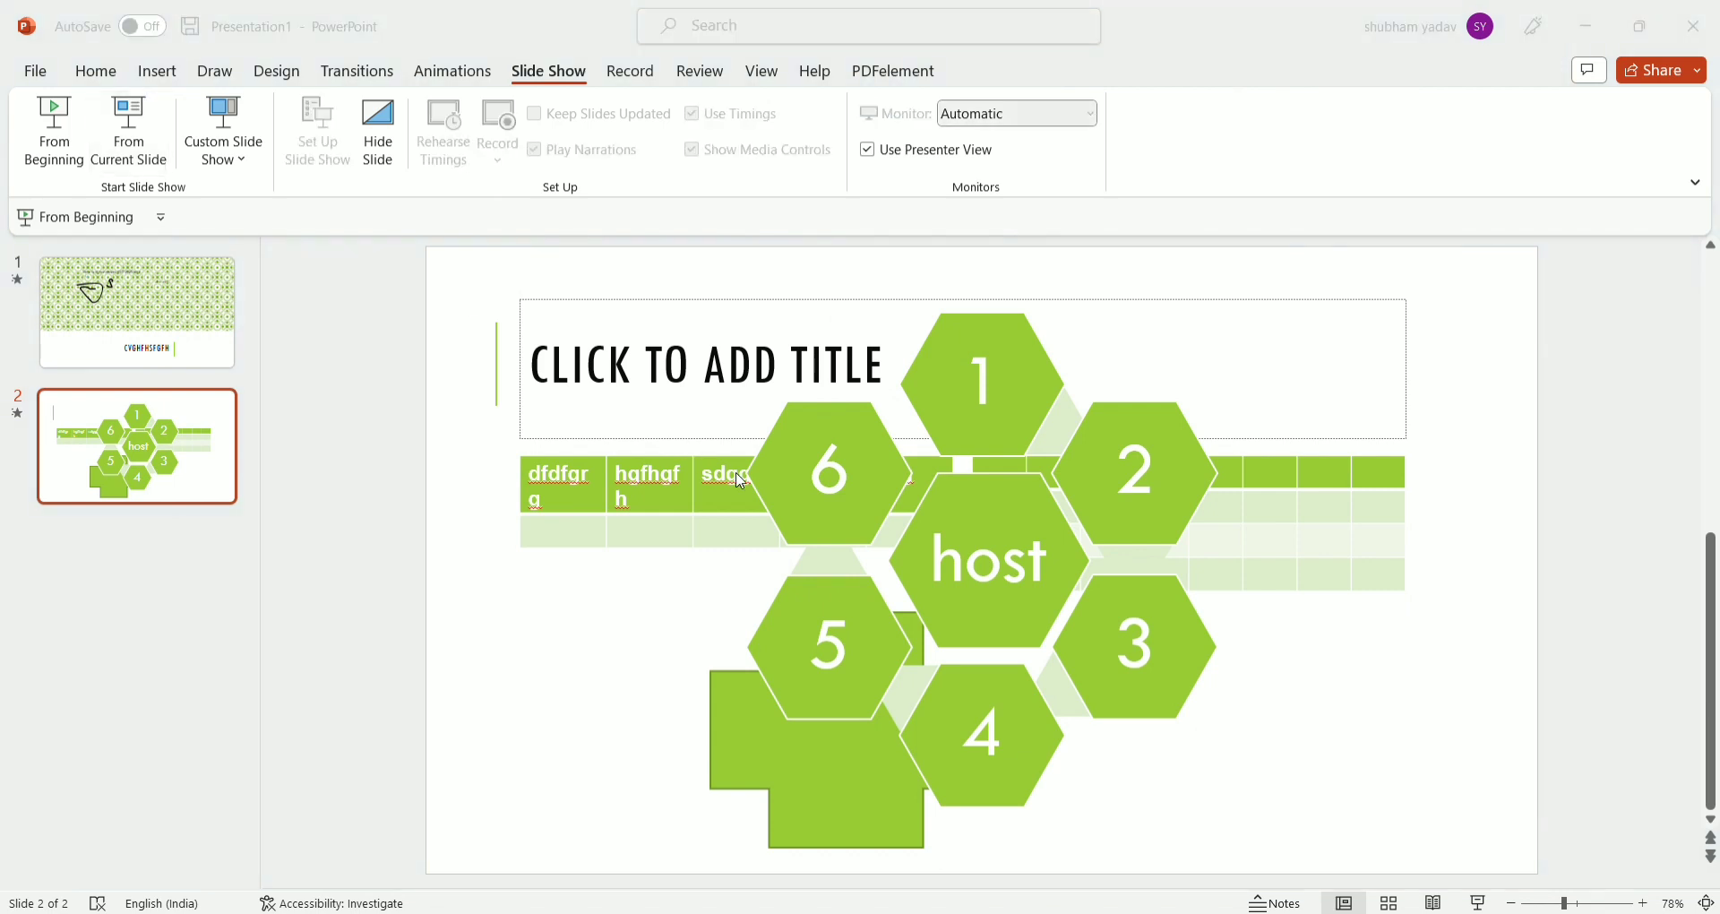
pyautogui.click(858, 465)
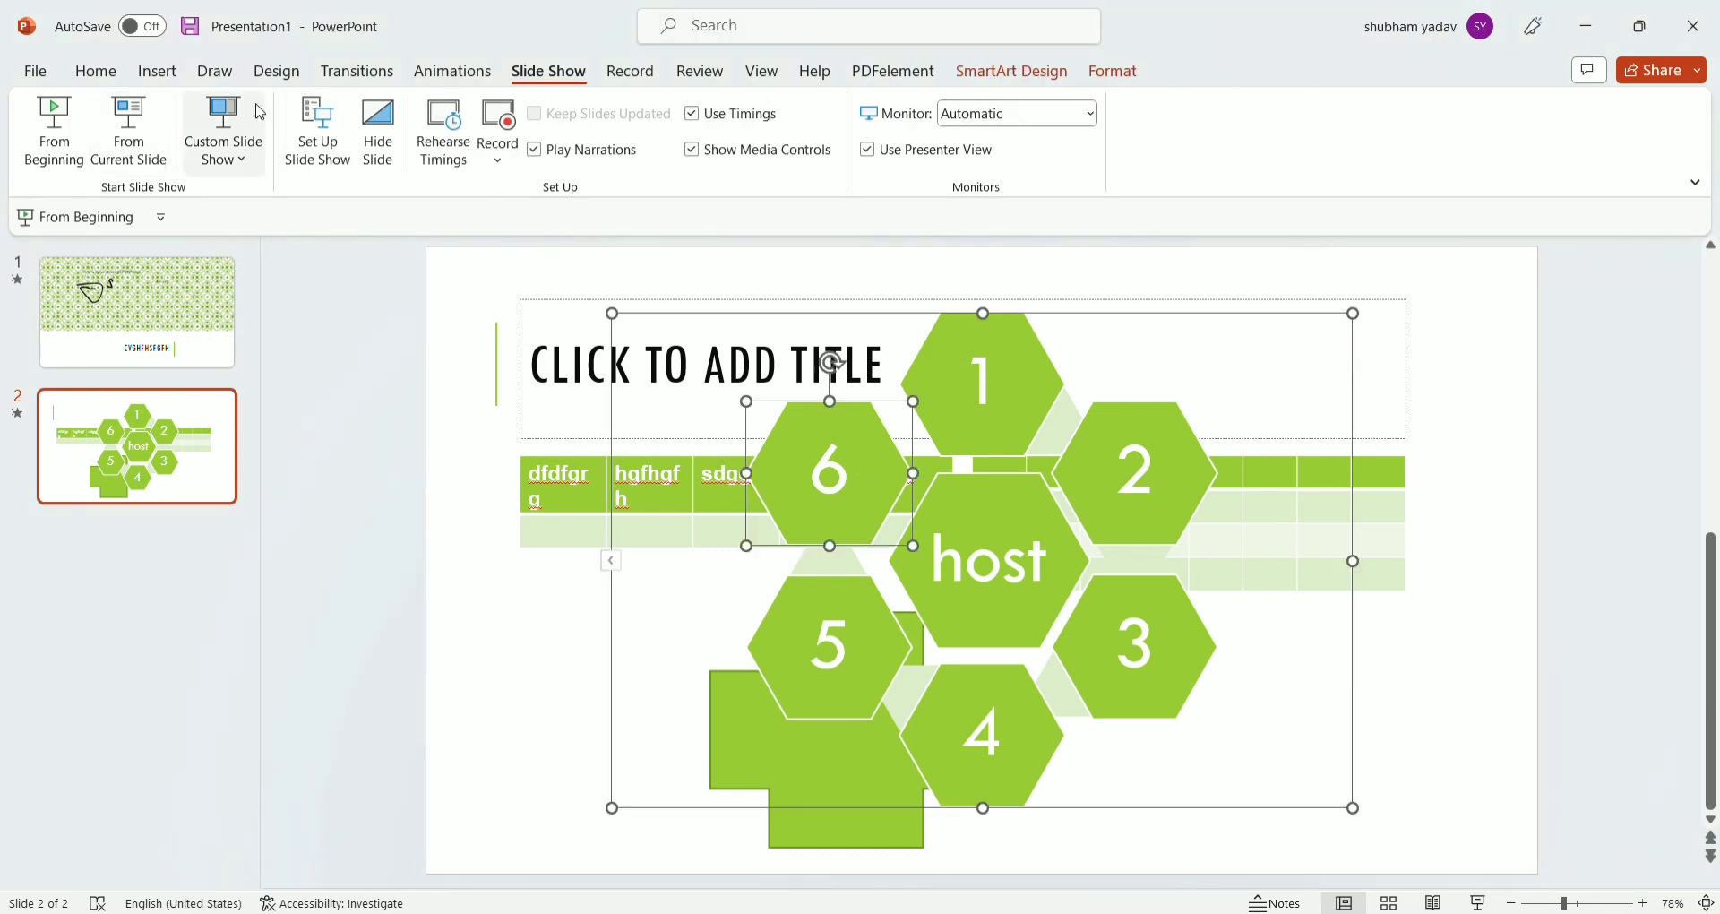
pyautogui.click(238, 155)
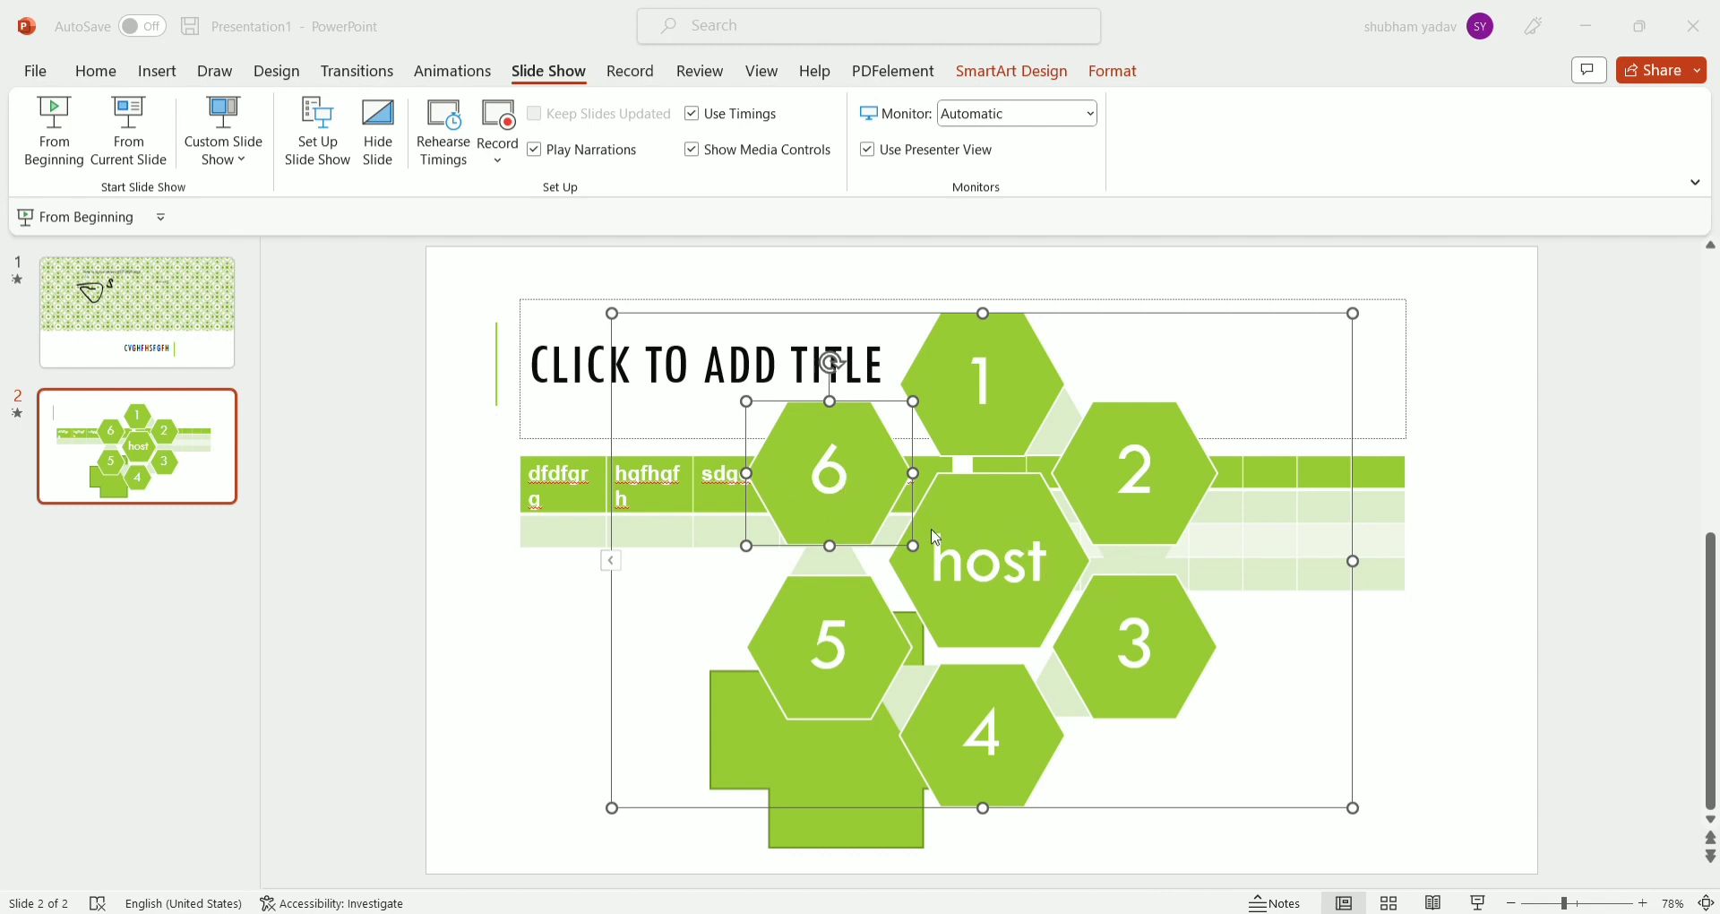
# Launch the presentation with F5, then select the host hexagon and the whole SmartArt diagram.
pyautogui.press('F5')
pyautogui.click(1024, 632)
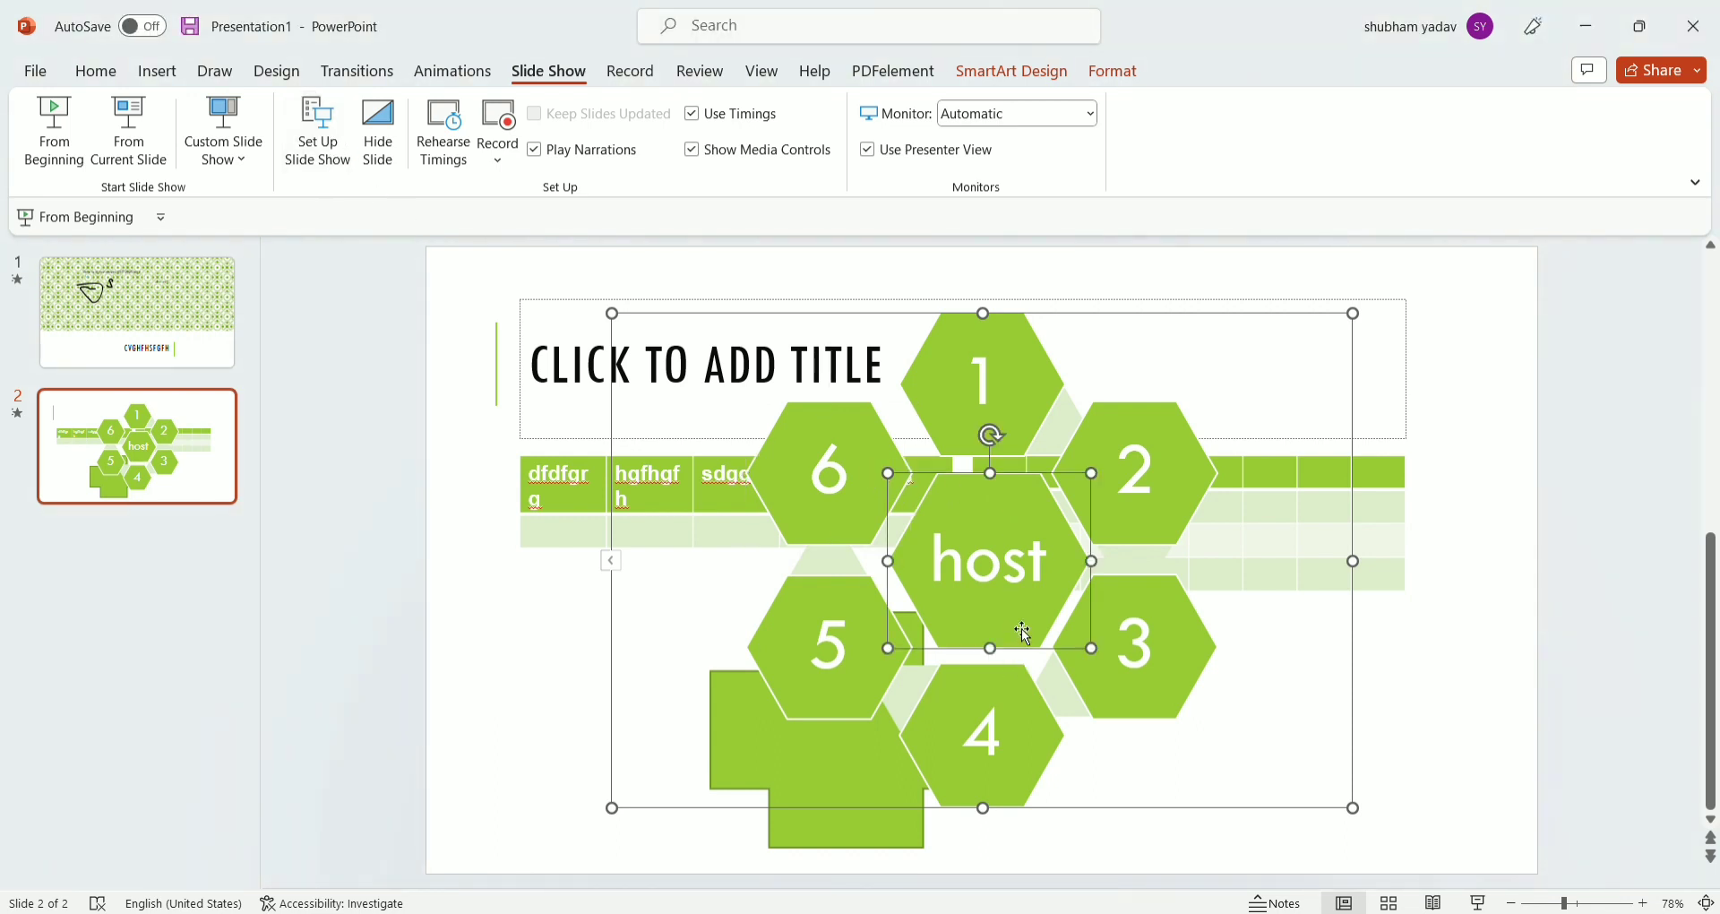
pyautogui.click(1263, 594)
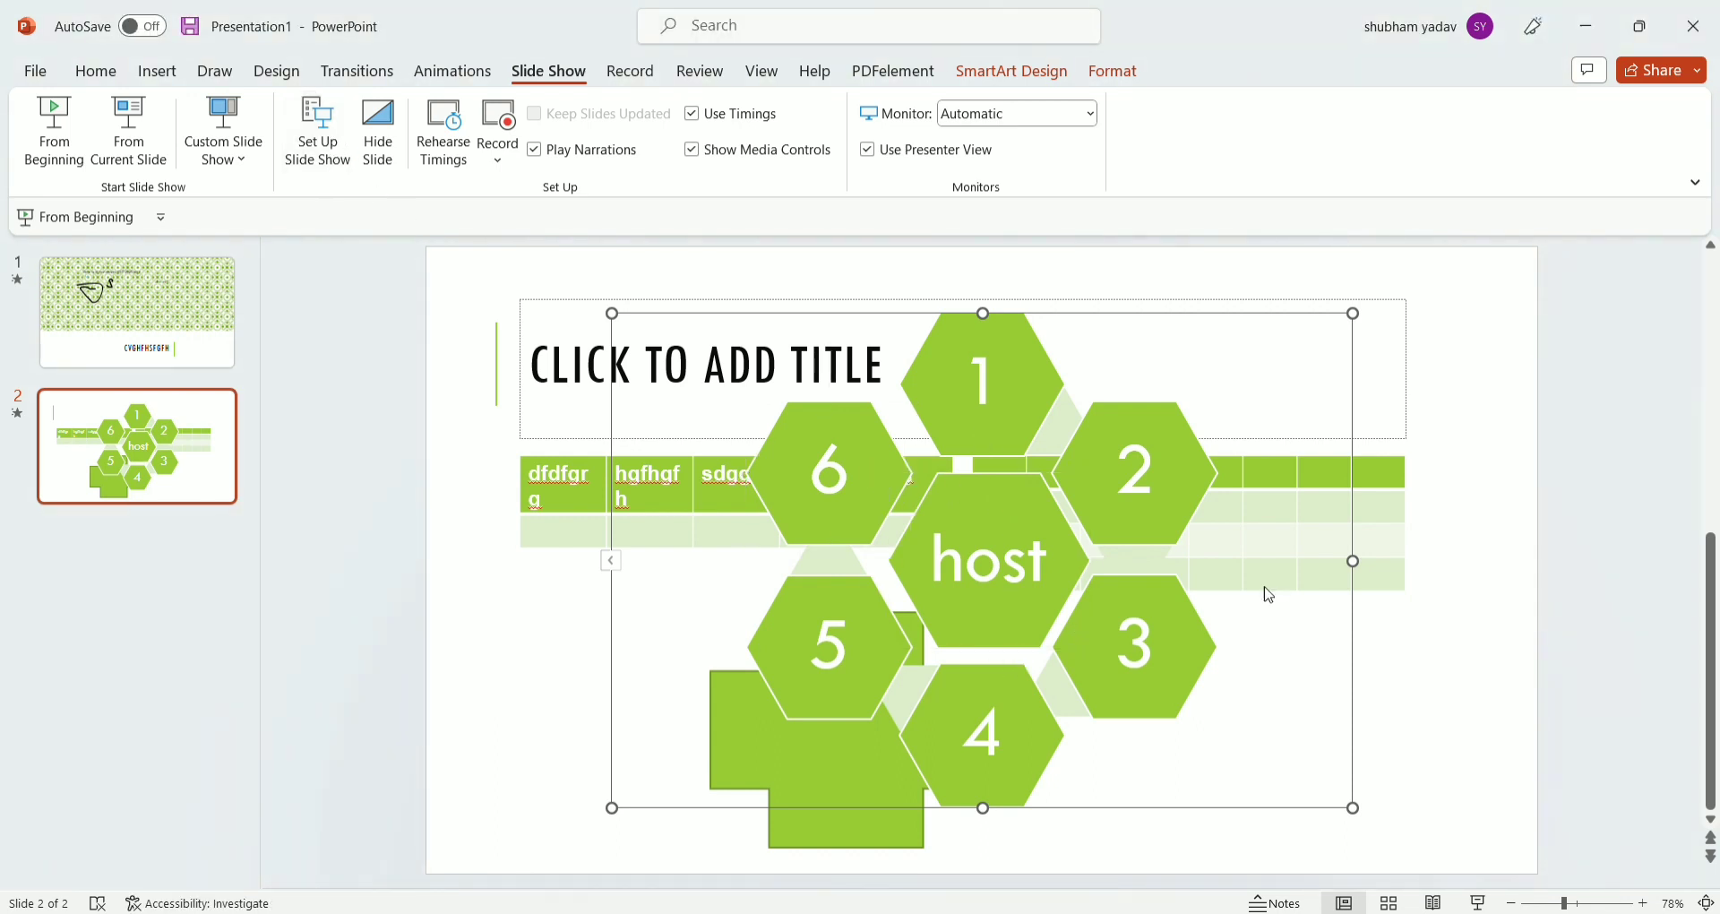
# Hide and unhide slide 2, rehearse timings, and turn on Play Narrations.
pyautogui.click(385, 163)
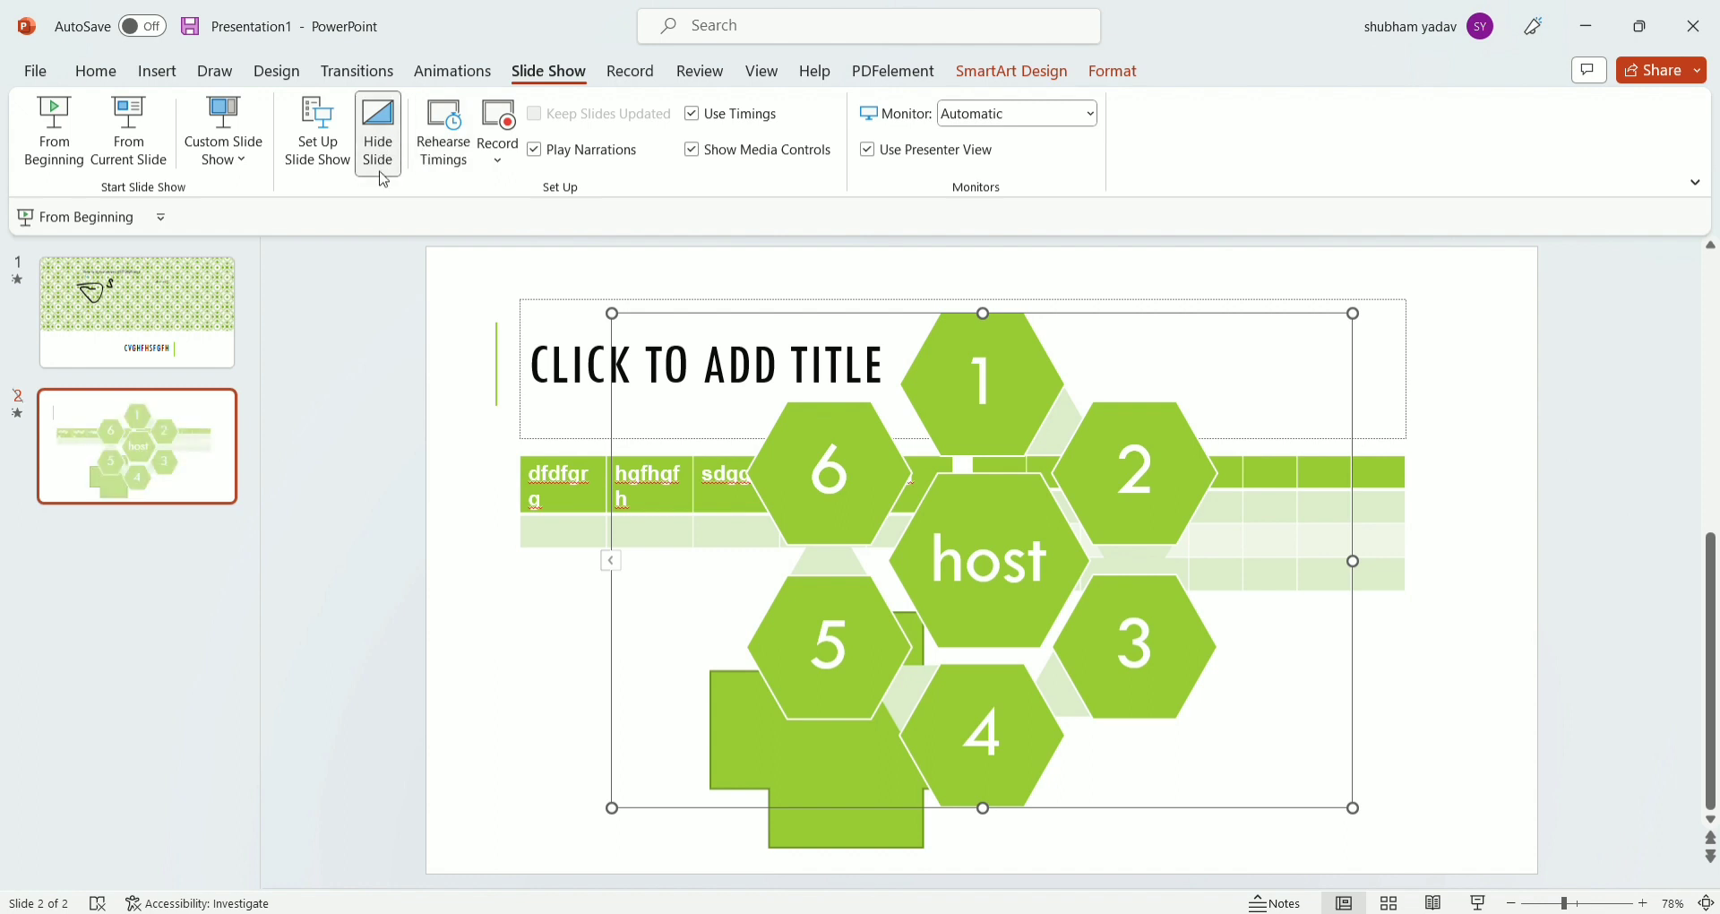
pyautogui.click(398, 163)
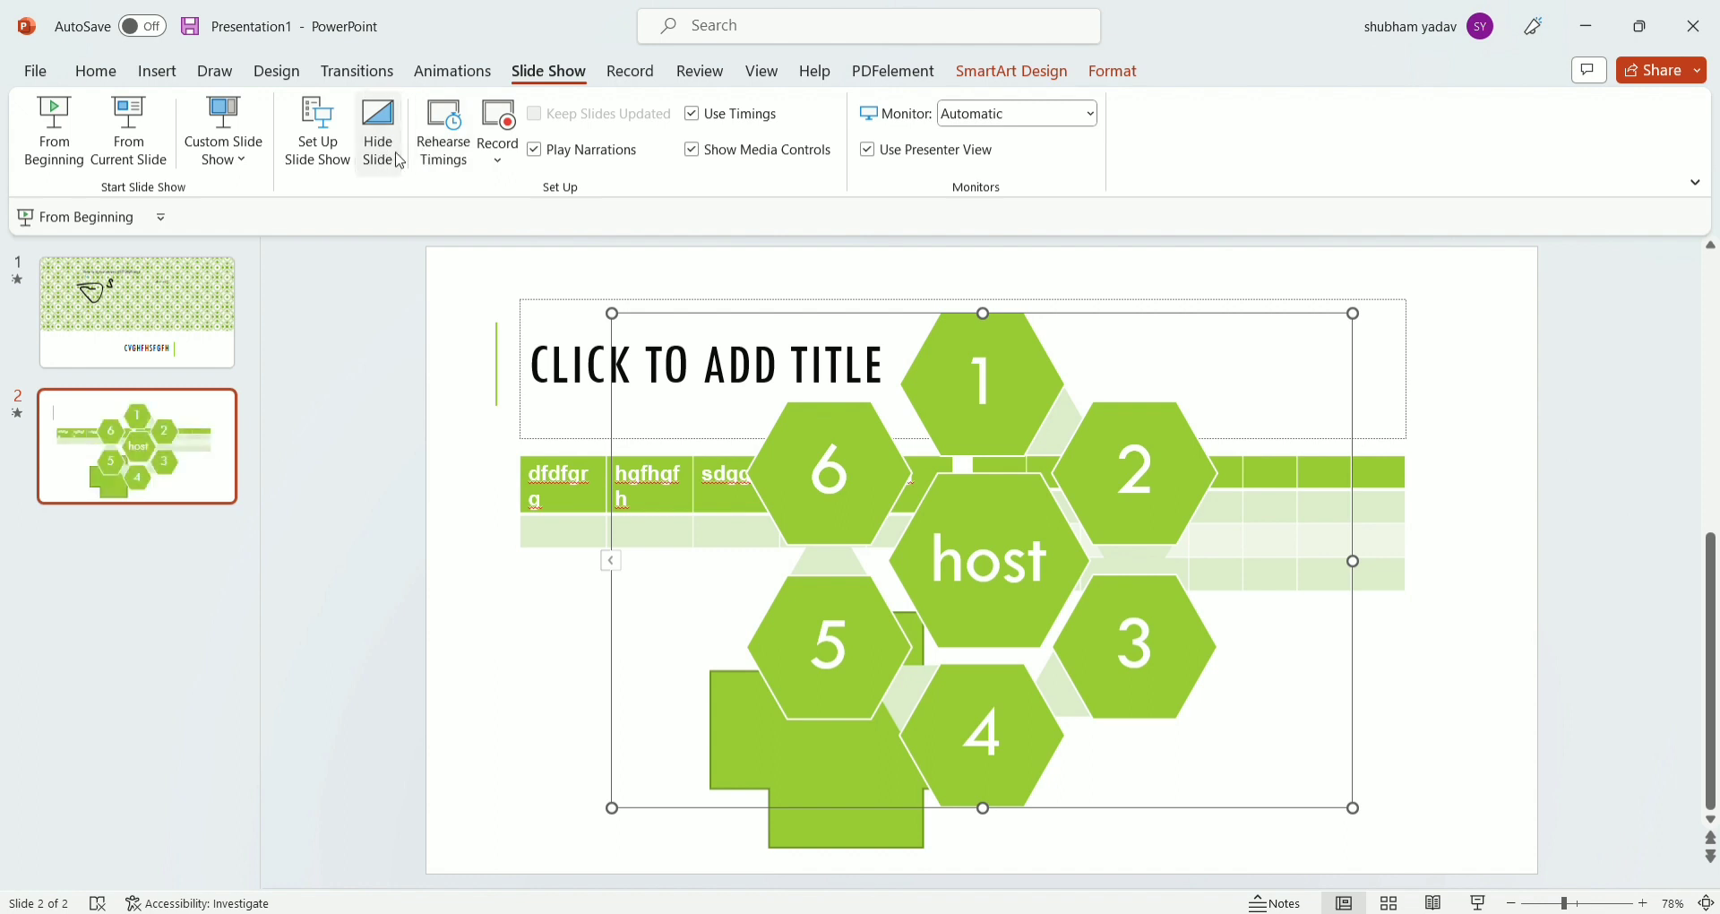
pyautogui.click(443, 135)
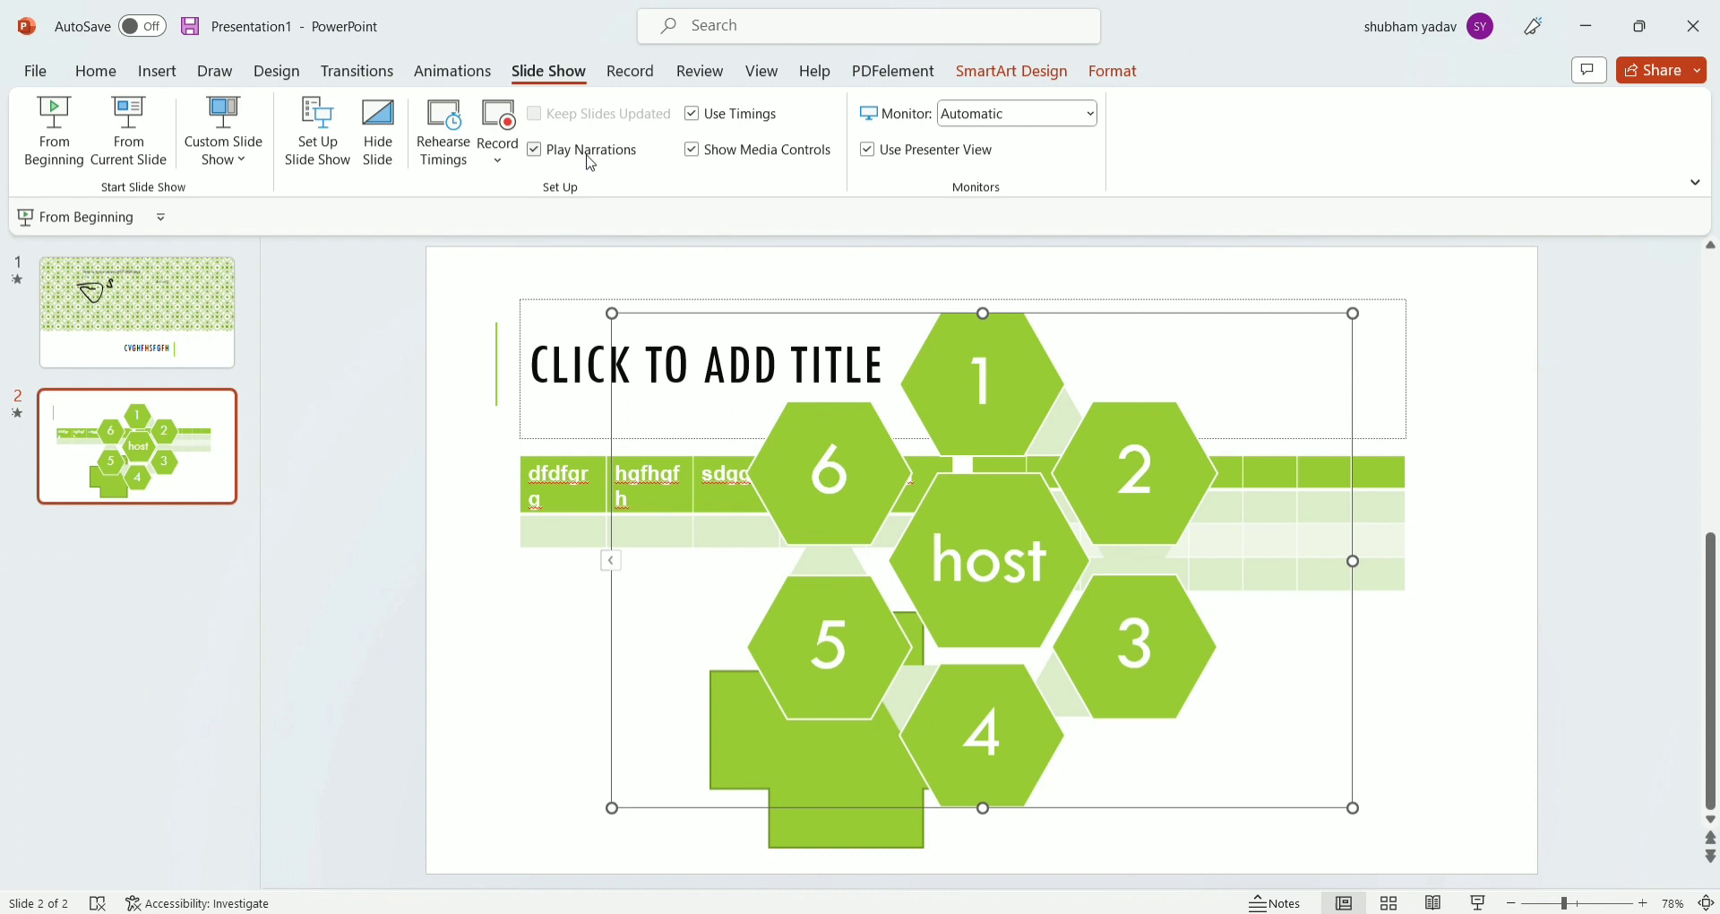
pyautogui.click(592, 163)
pyautogui.click(610, 77)
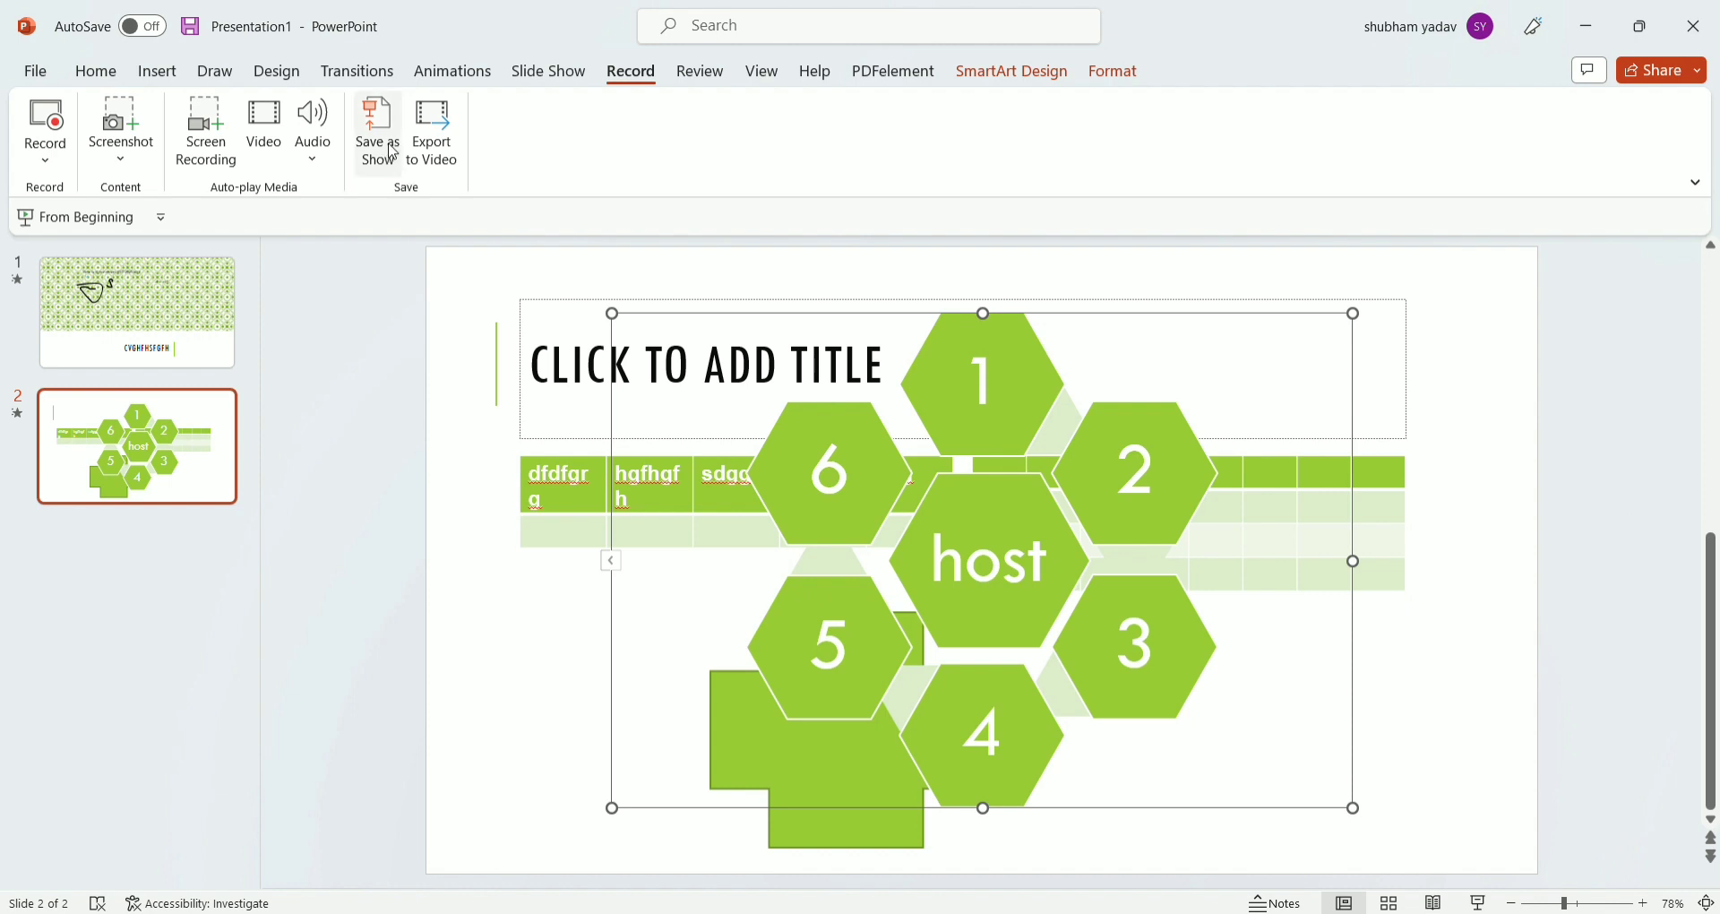
# Try Save as Show and Export to Video, then return to the slides with Review tools up.
pyautogui.click(393, 152)
pyautogui.click(436, 154)
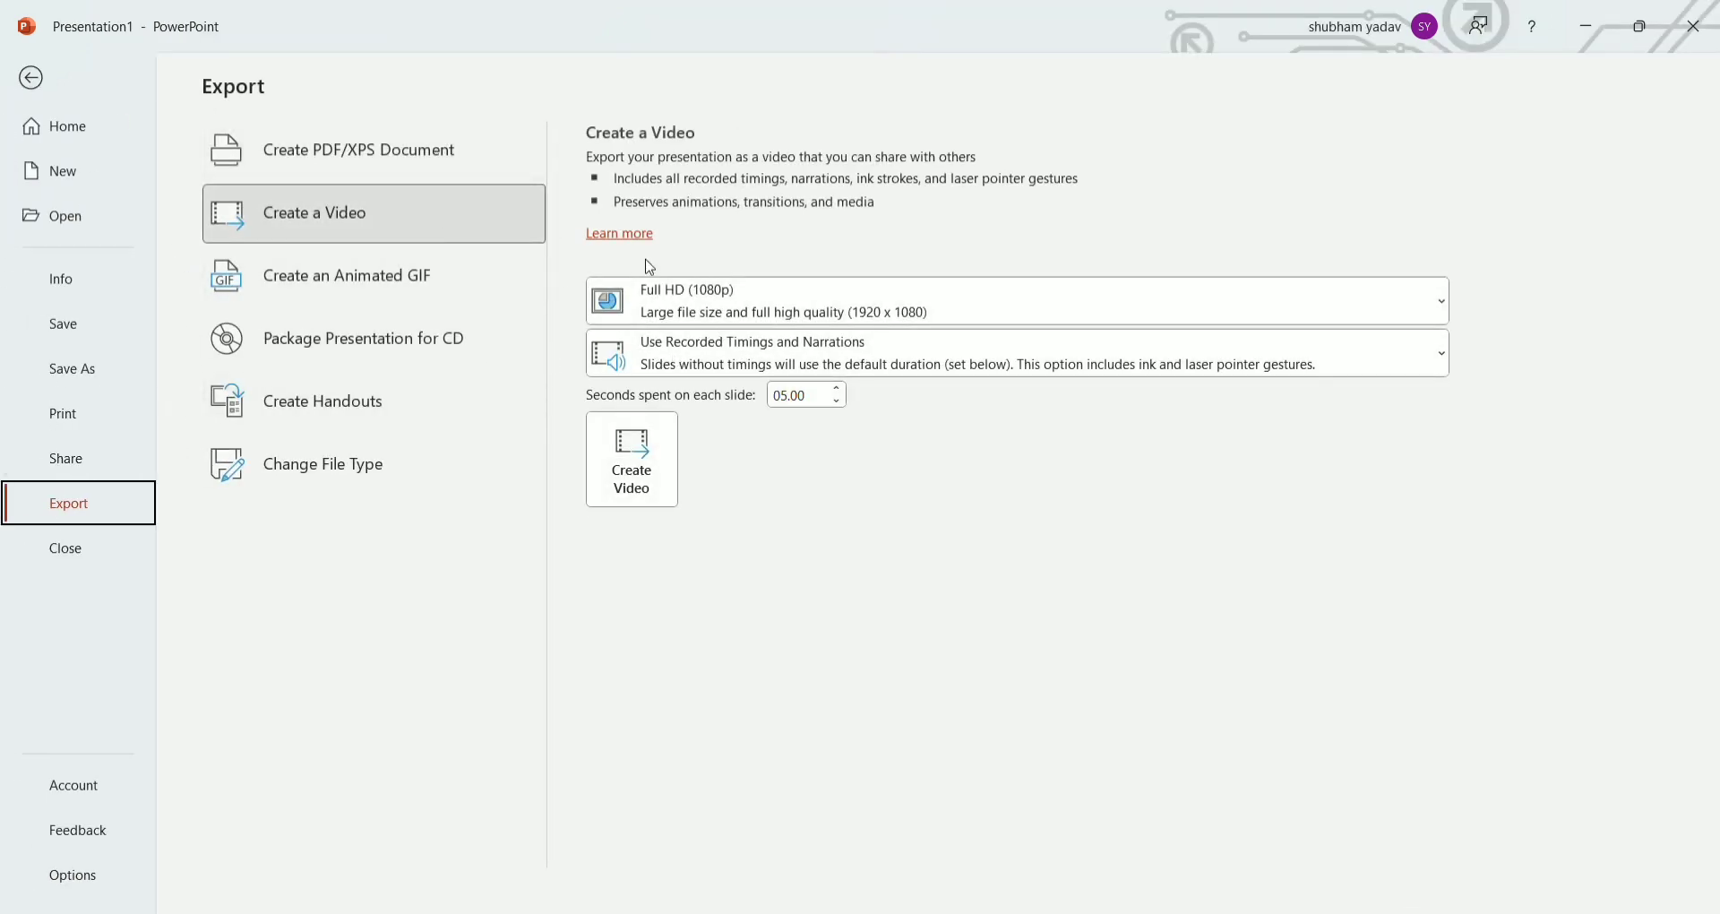
pyautogui.click(33, 84)
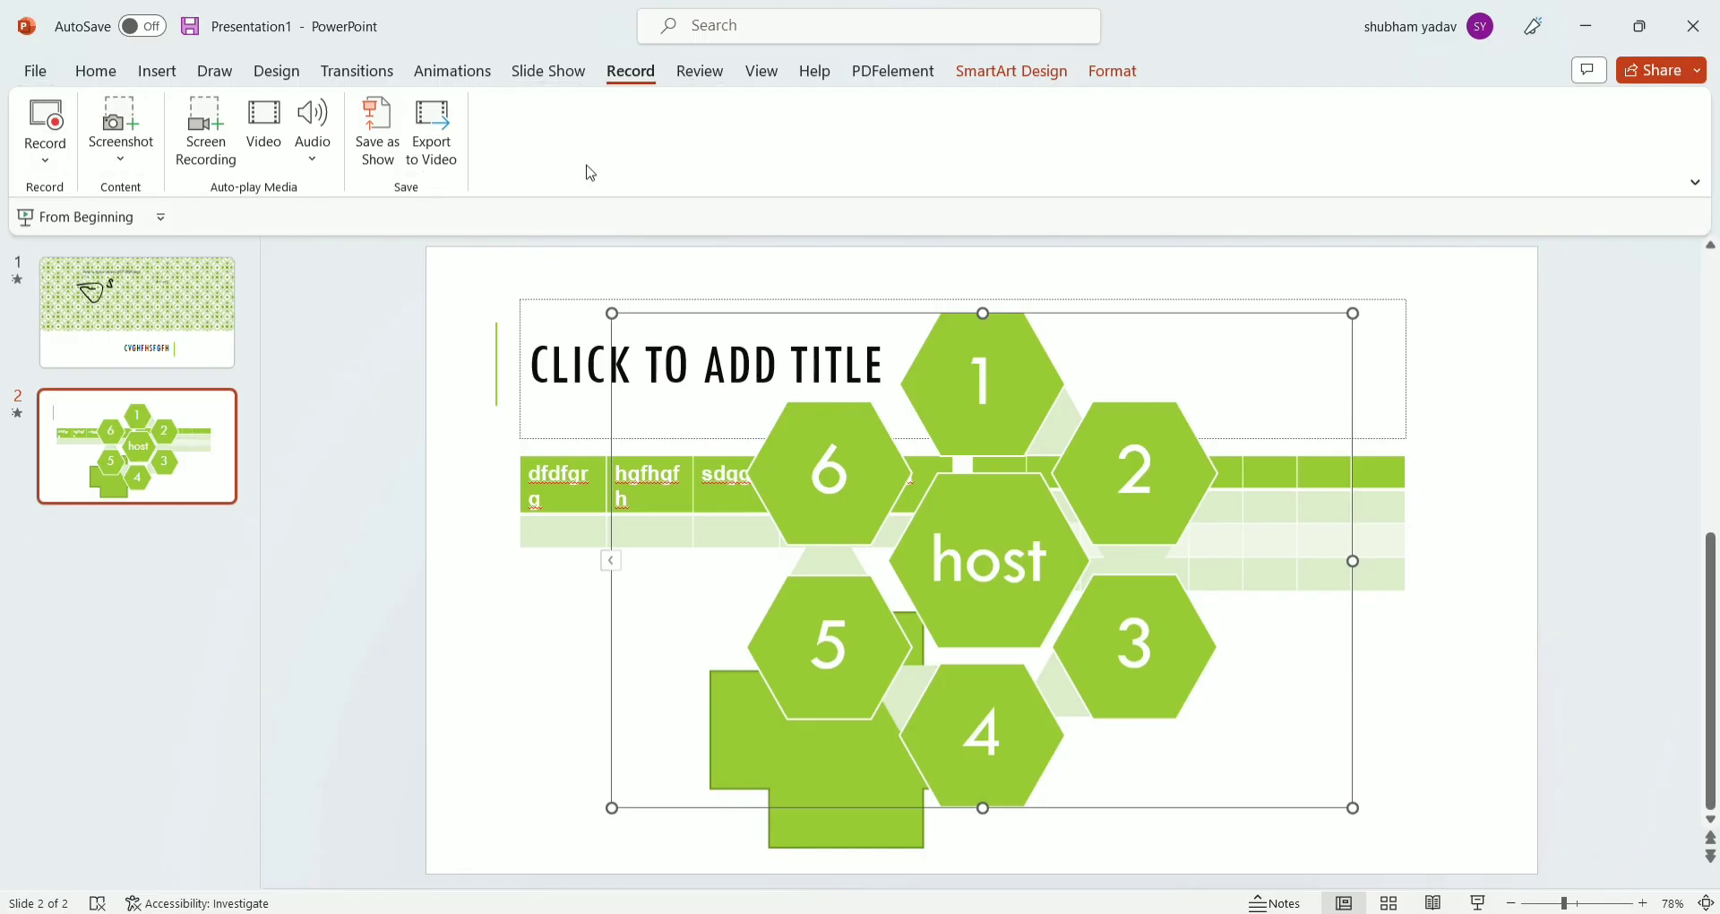
pyautogui.click(702, 74)
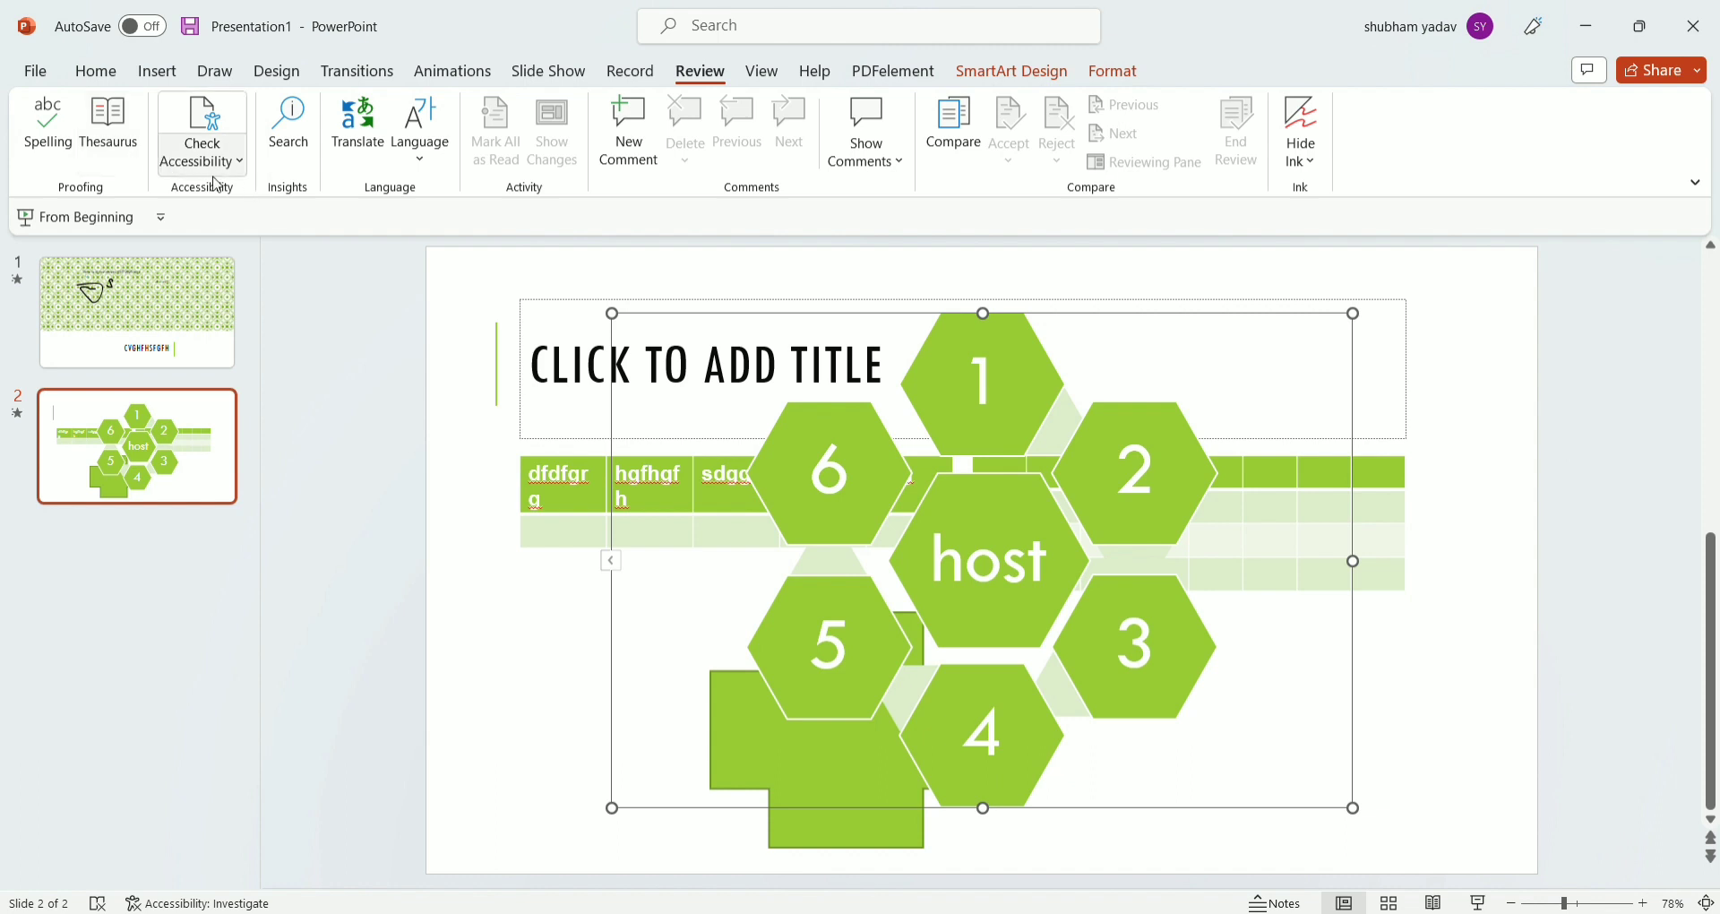
# Run Check Accessibility, close its results, and select slide 1 then slide 2.
pyautogui.click(212, 160)
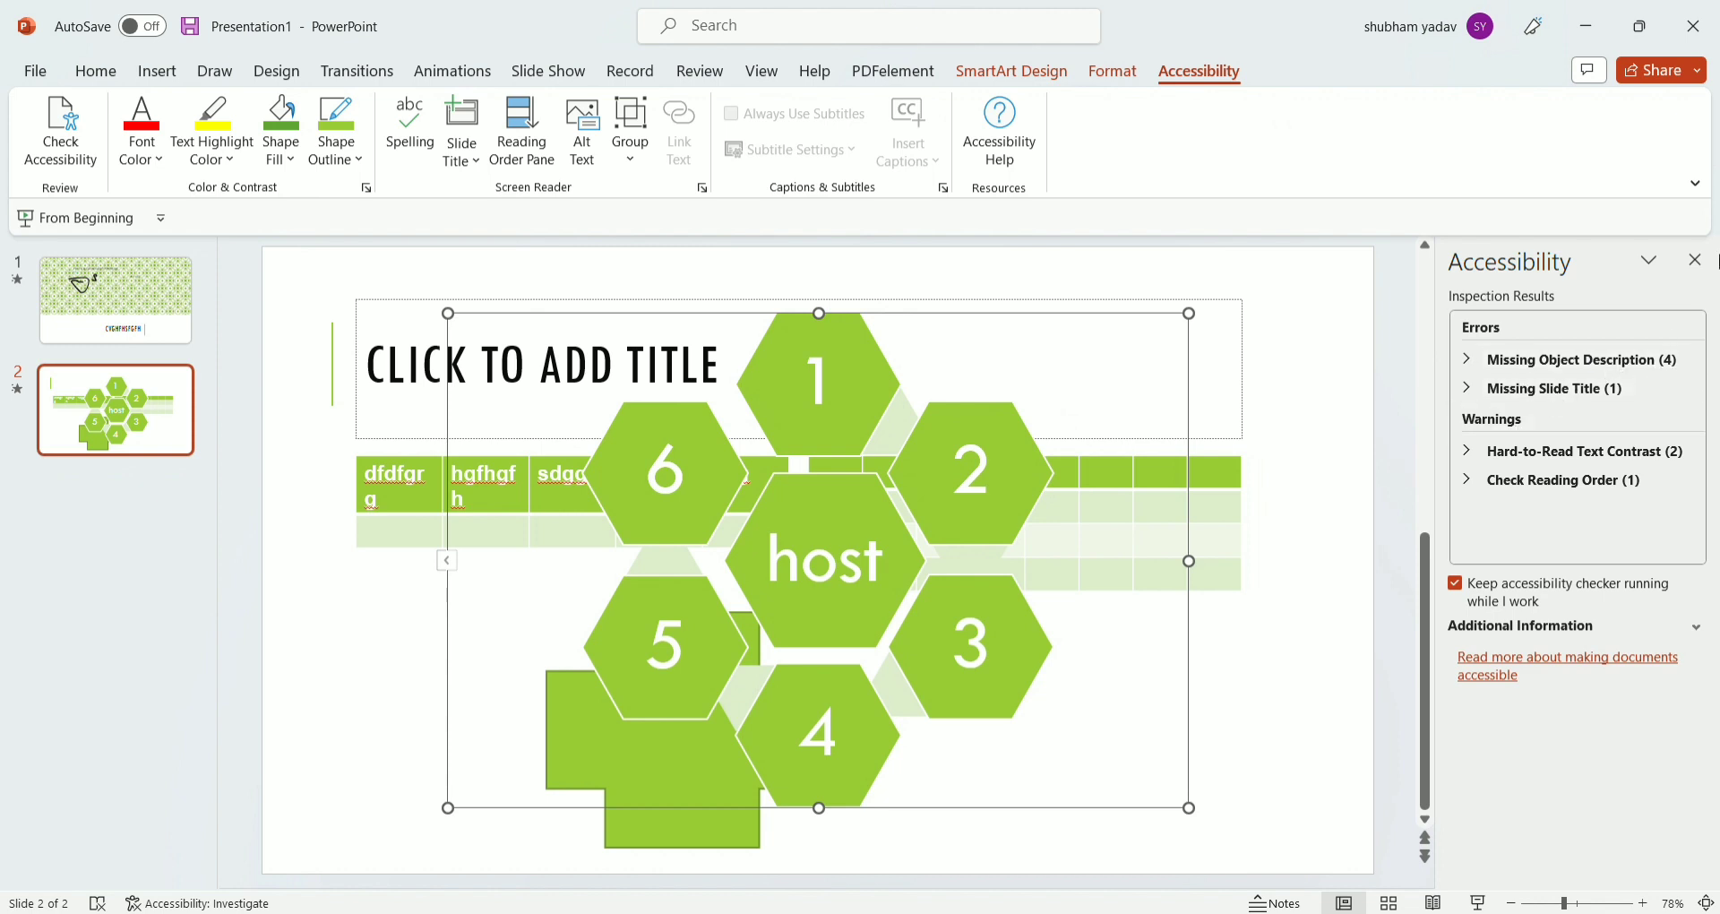
pyautogui.click(1694, 259)
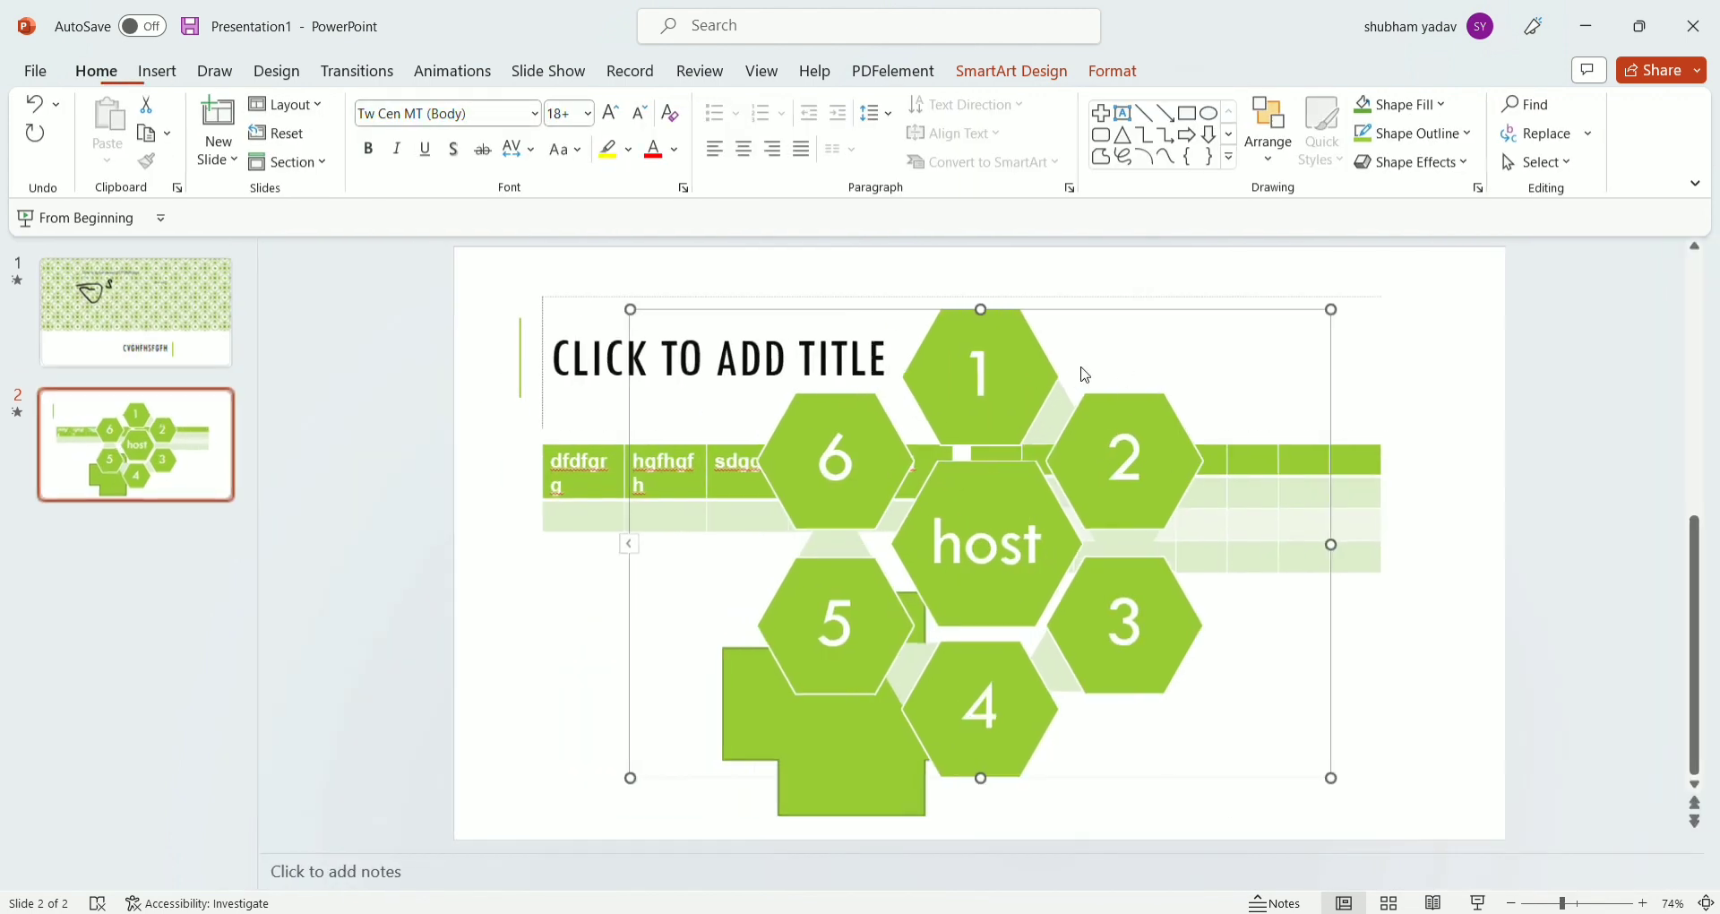
pyautogui.click(190, 305)
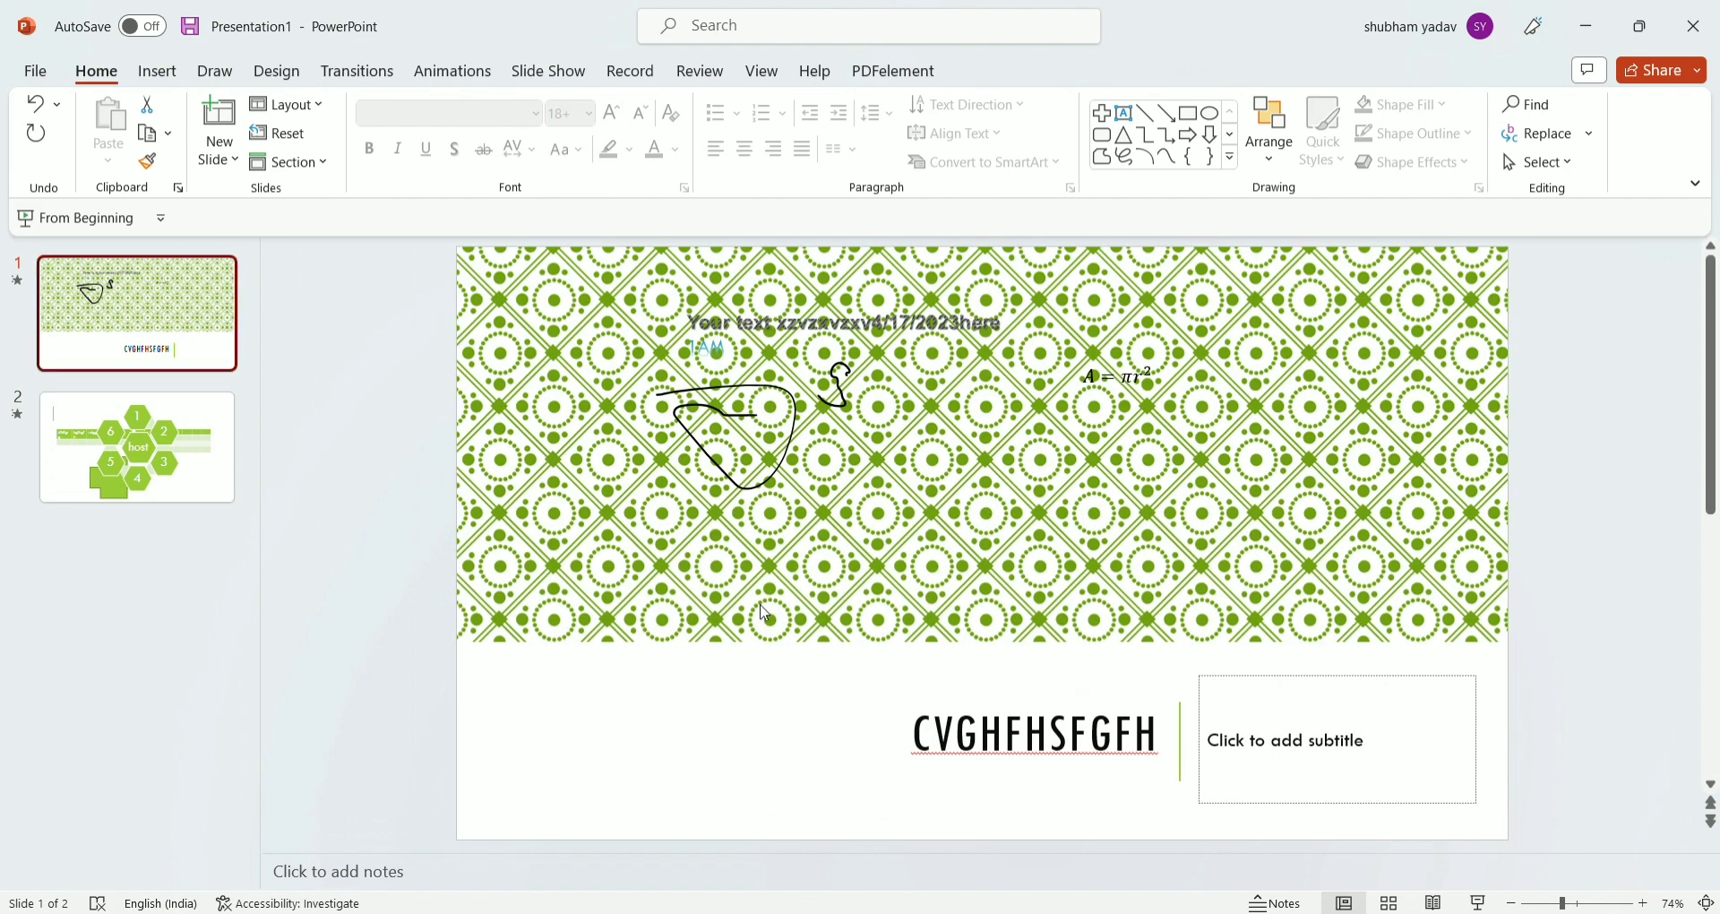
pyautogui.click(135, 455)
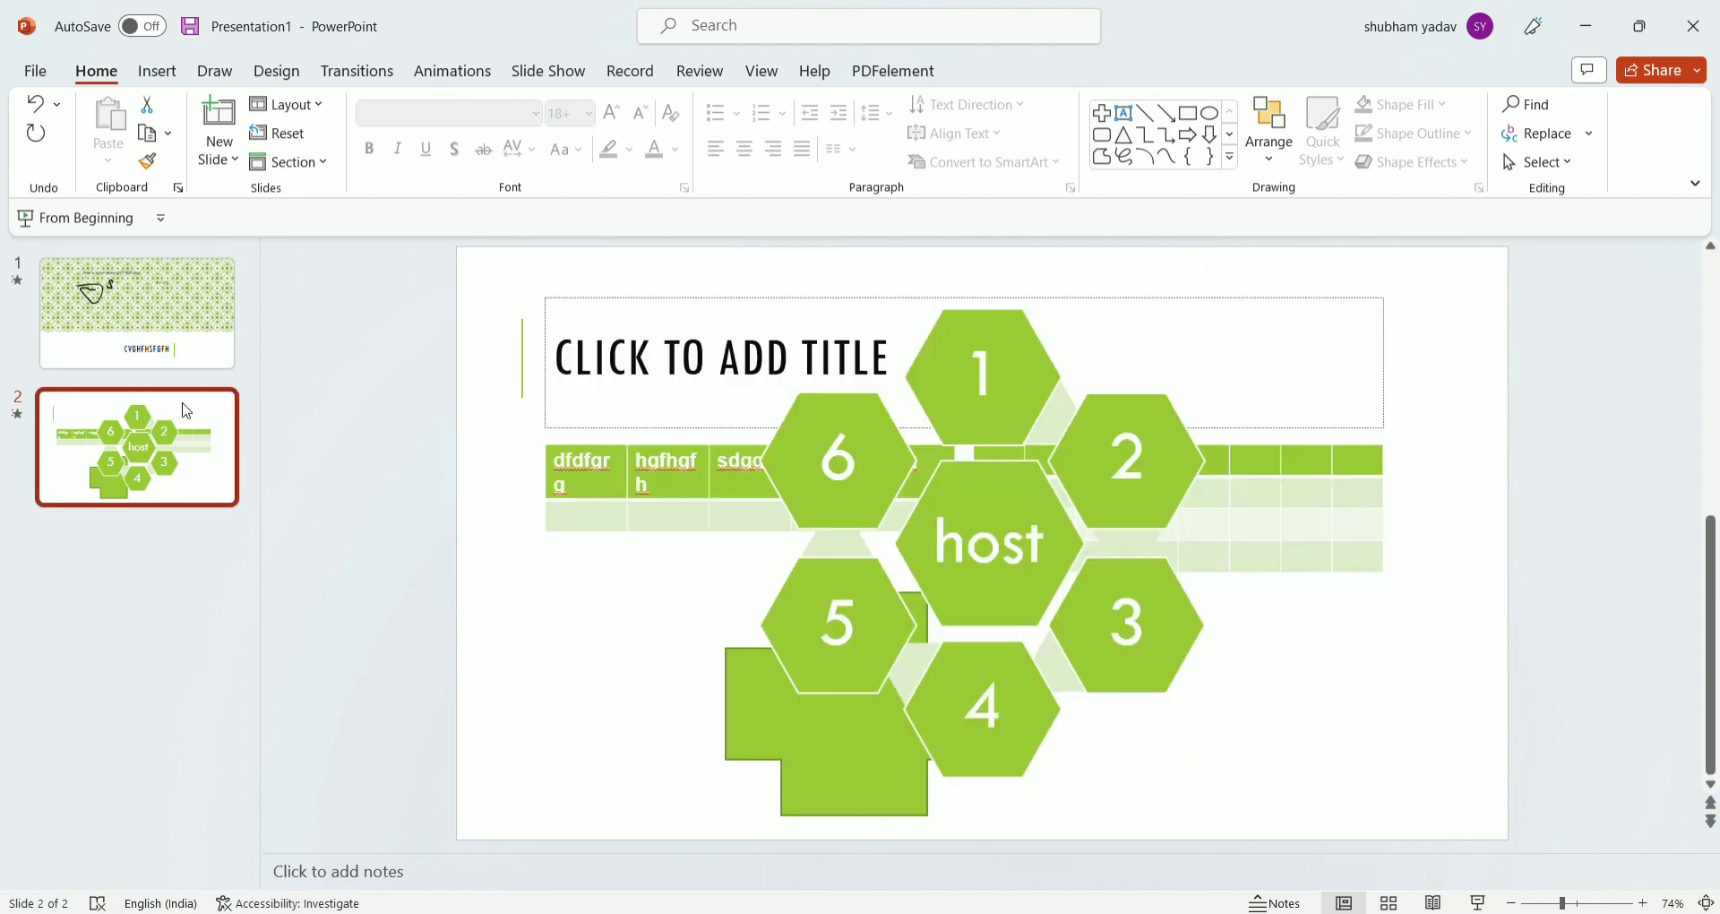
# Flip between the two slide thumbnails, ending on slide 1 with the Review tools showing.
pyautogui.click(180, 358)
pyautogui.press('Down')
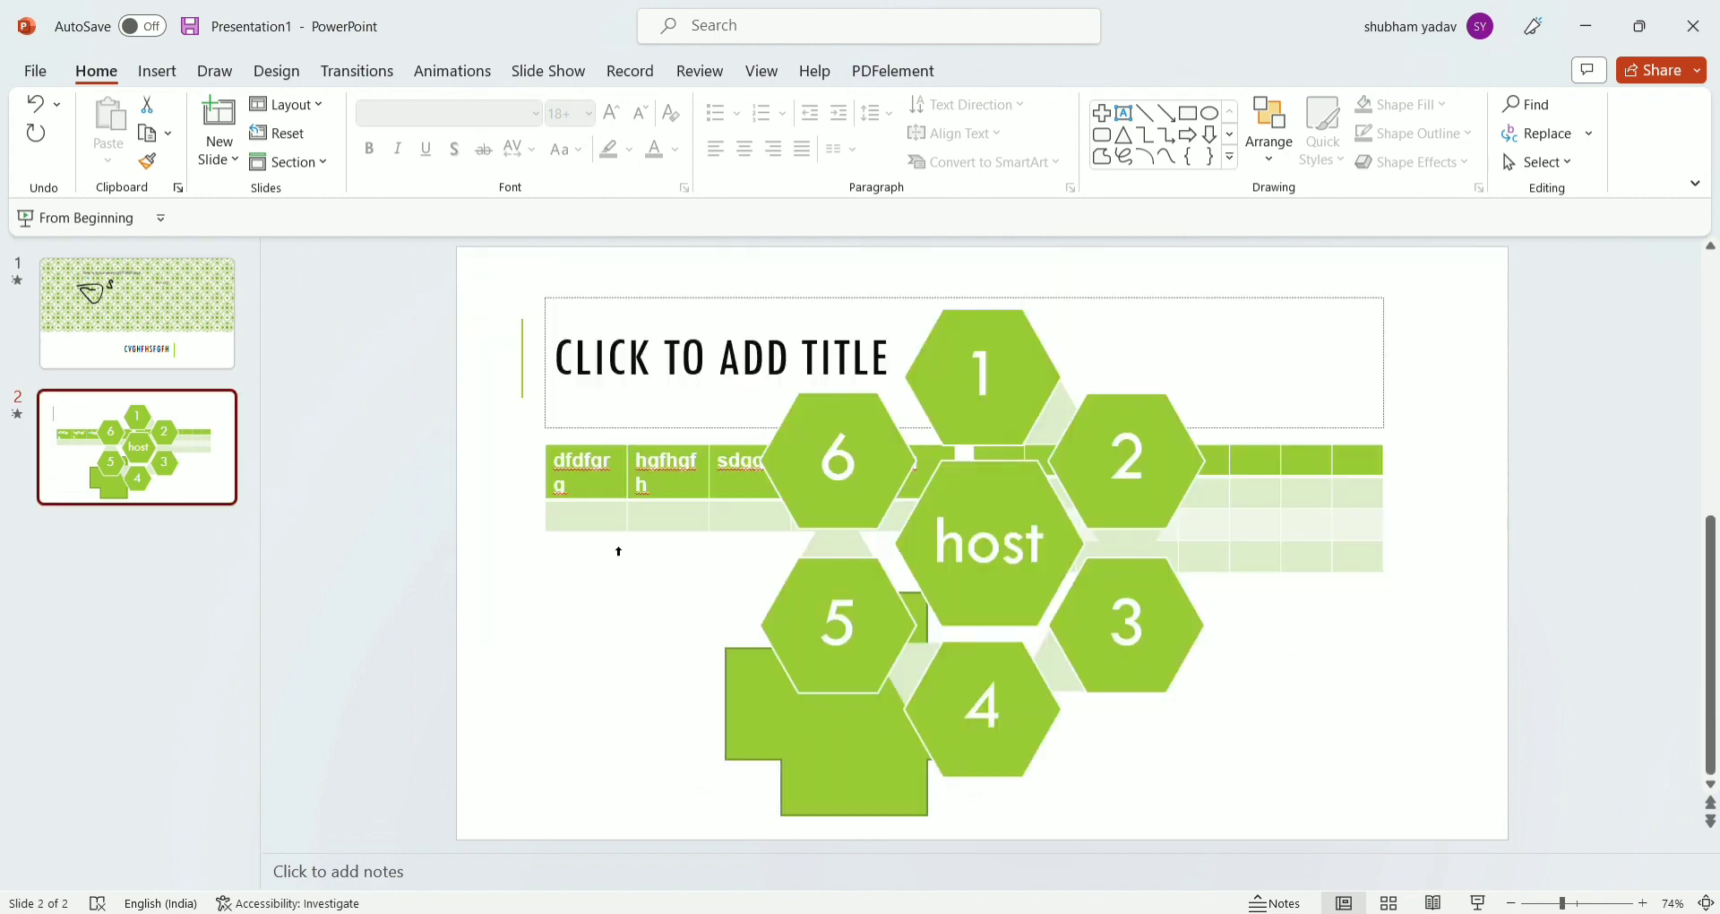
pyautogui.click(207, 338)
pyautogui.press('Down')
pyautogui.press('Up')
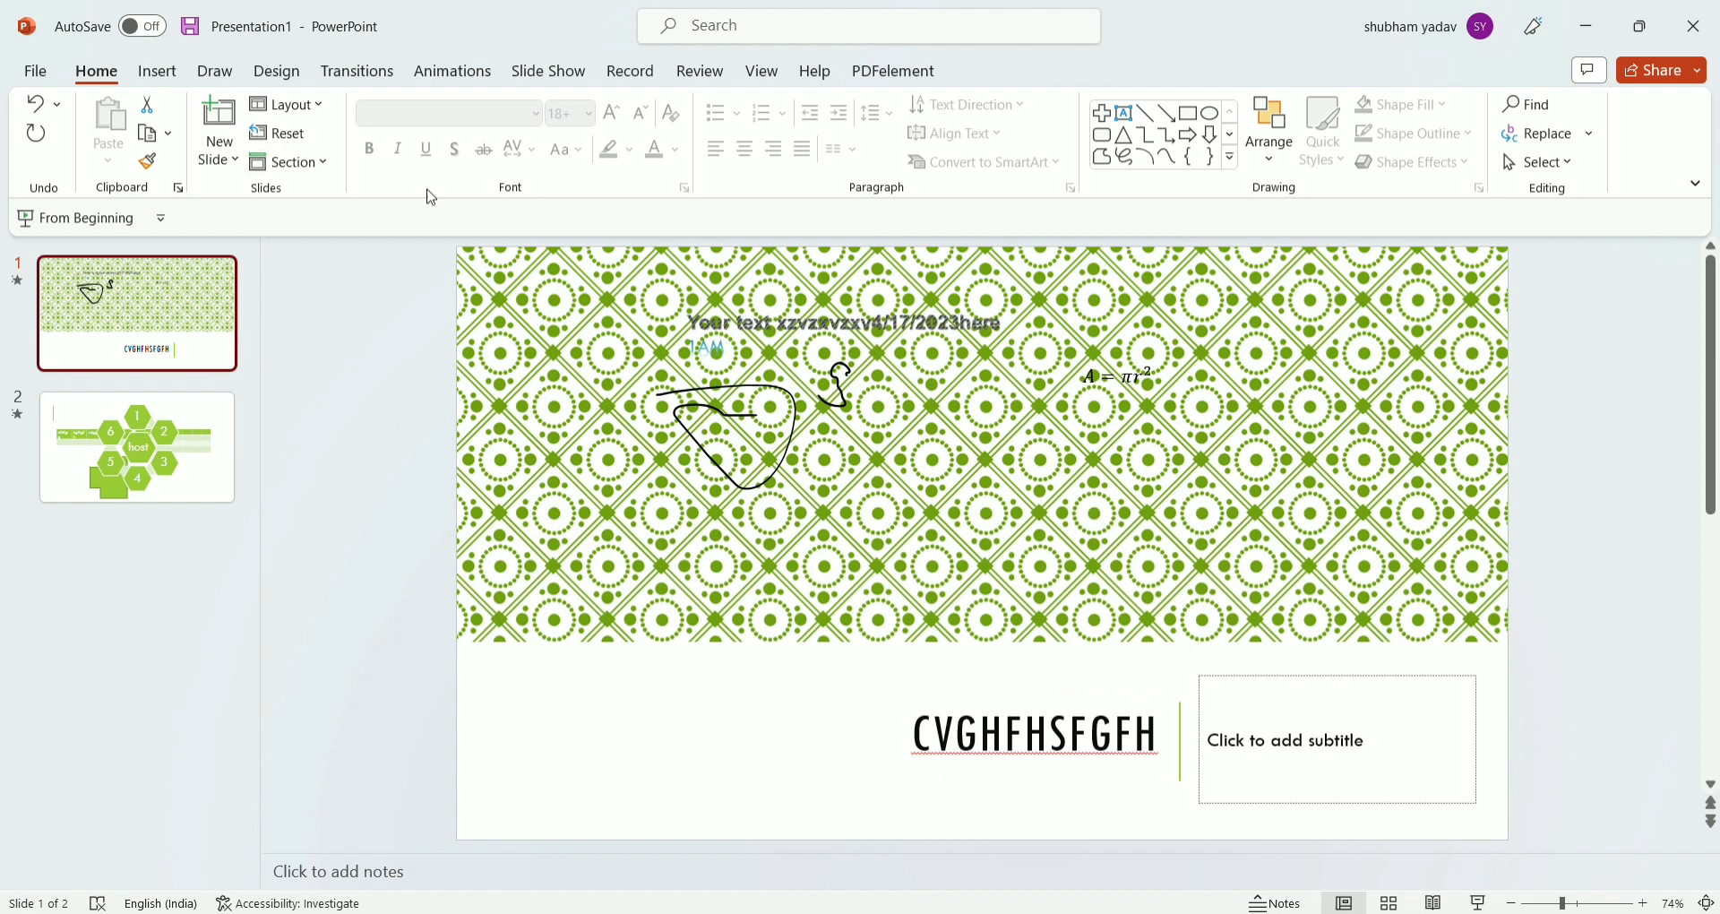
pyautogui.click(700, 71)
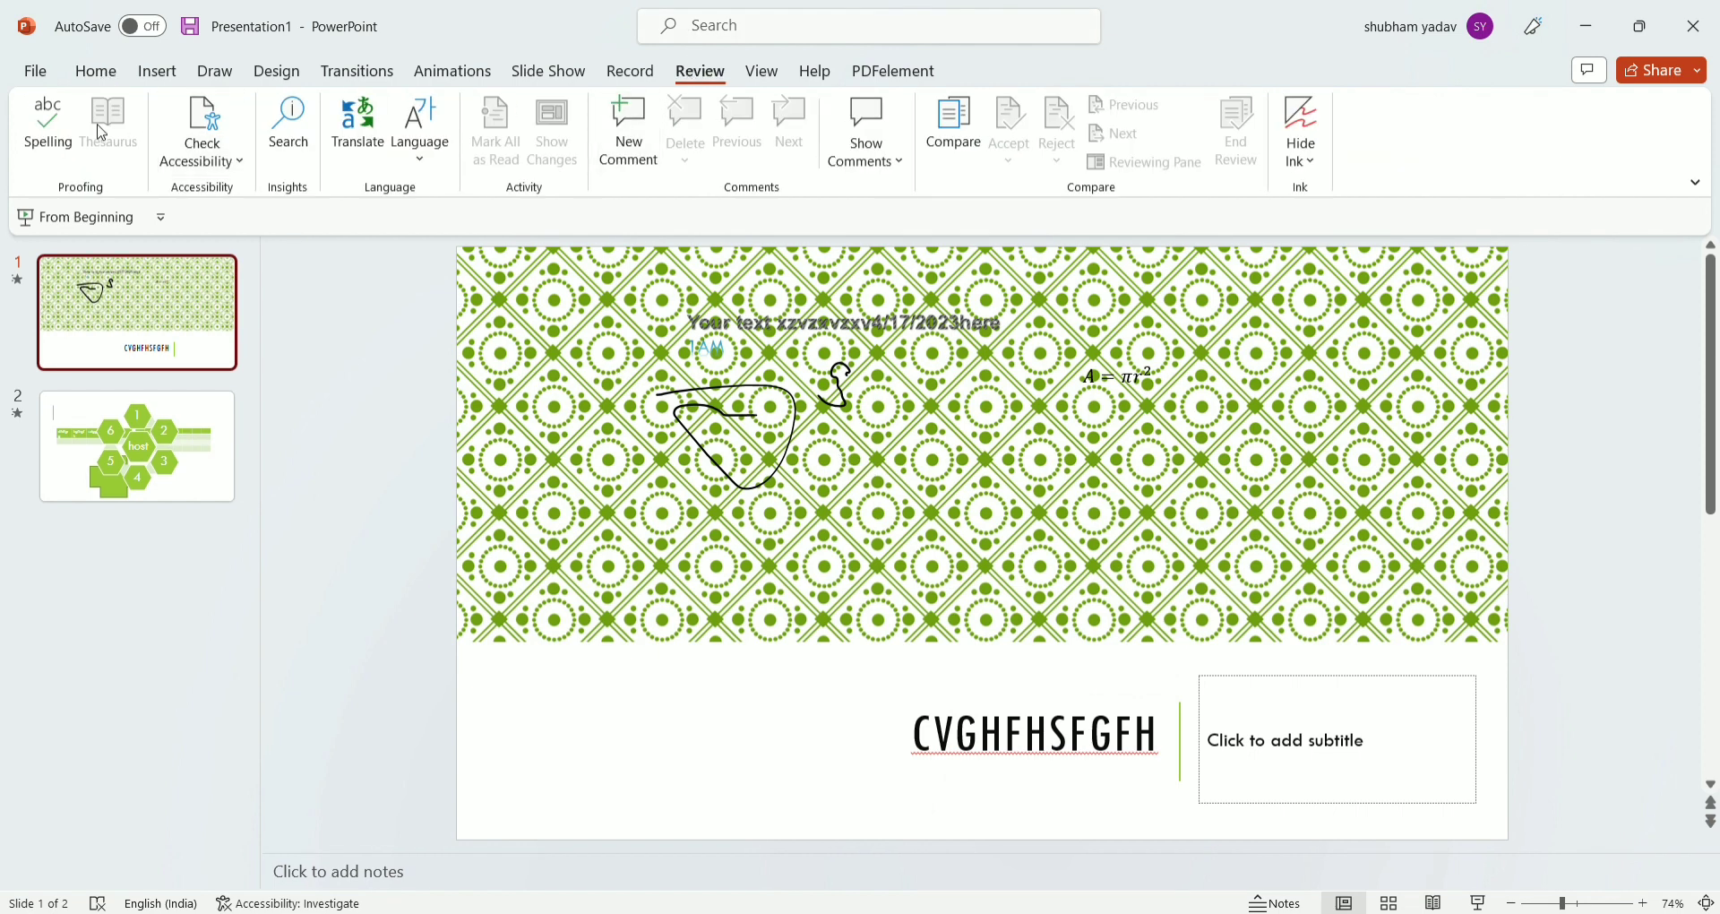
pyautogui.click(46, 161)
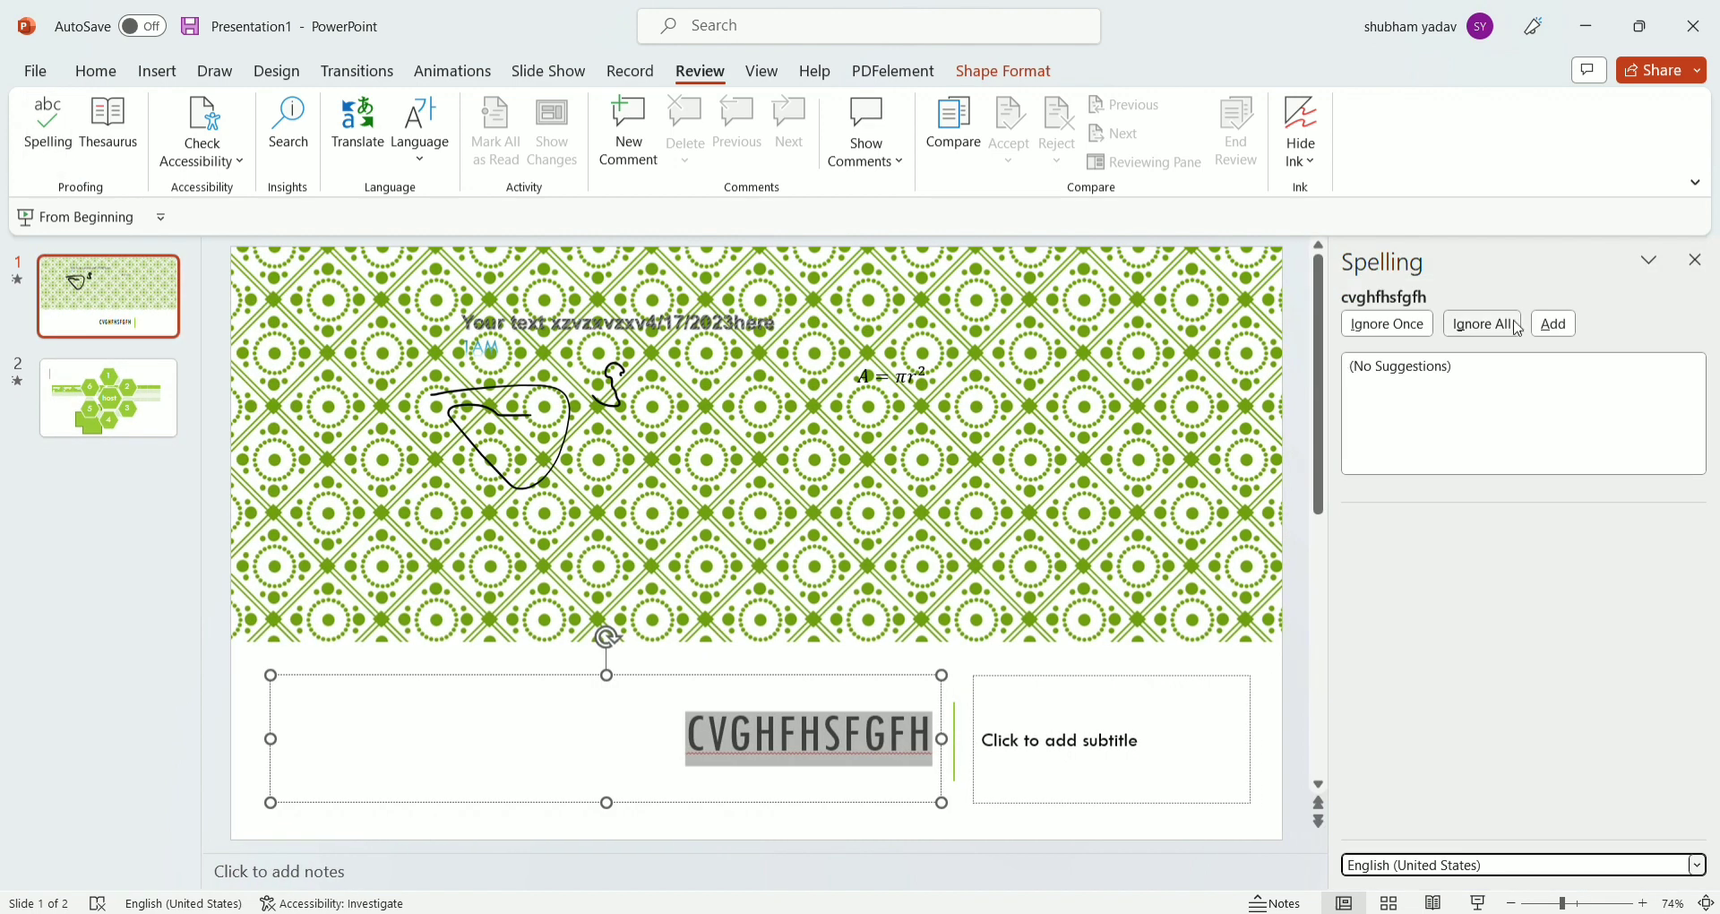
pyautogui.click(1696, 260)
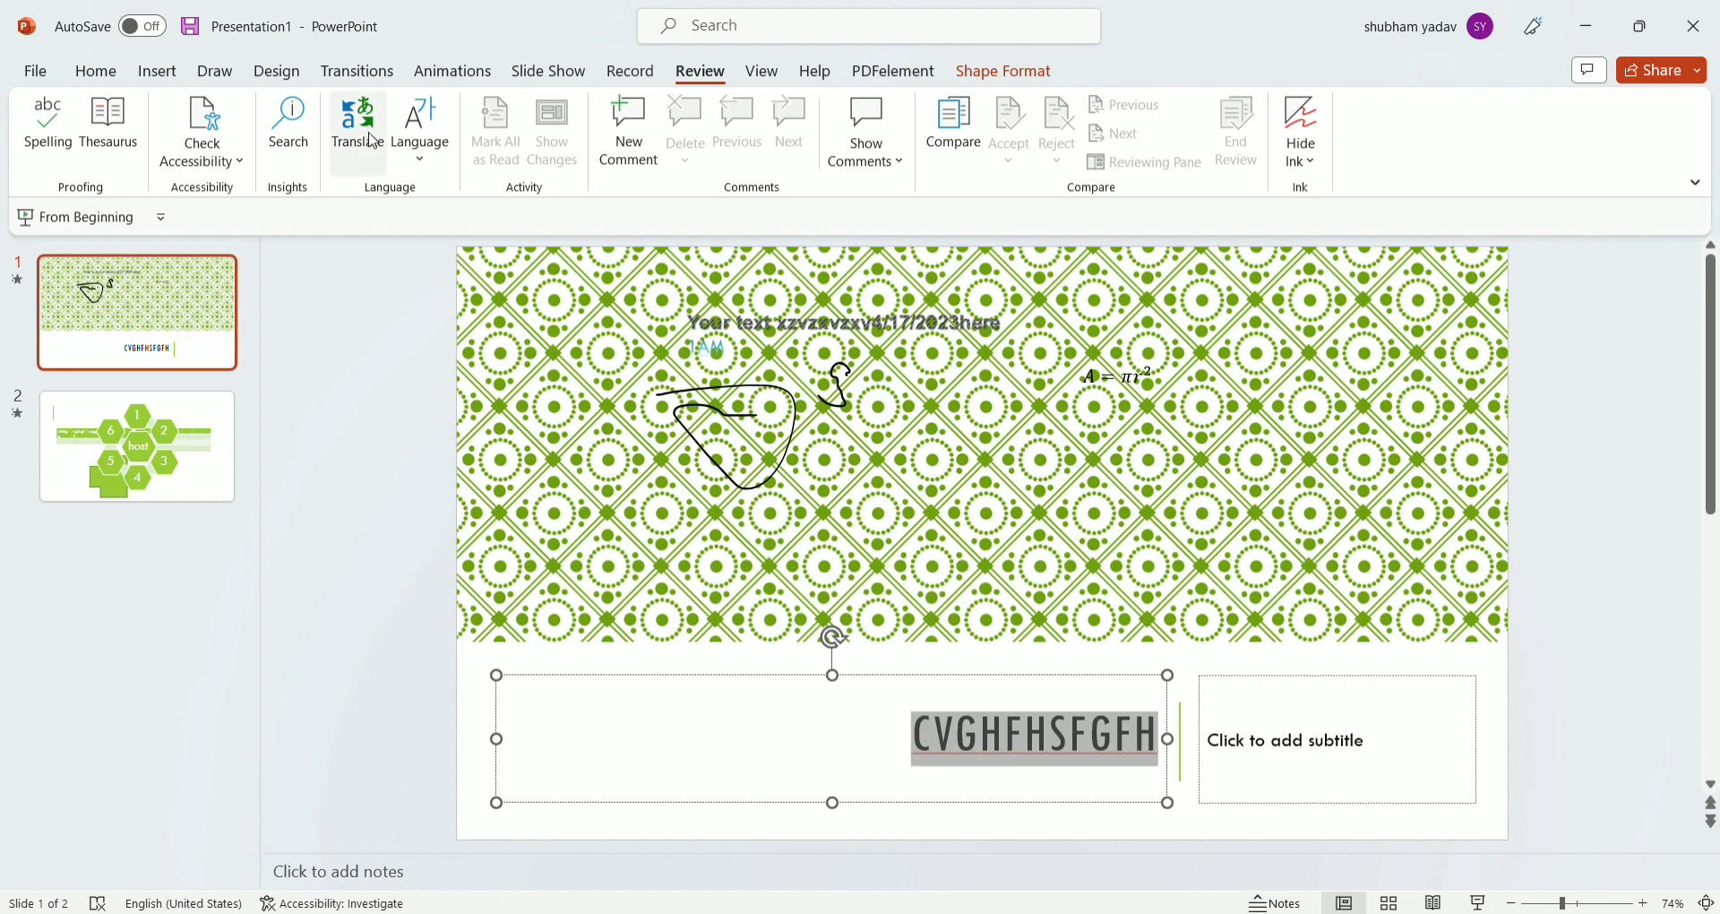
pyautogui.click(429, 165)
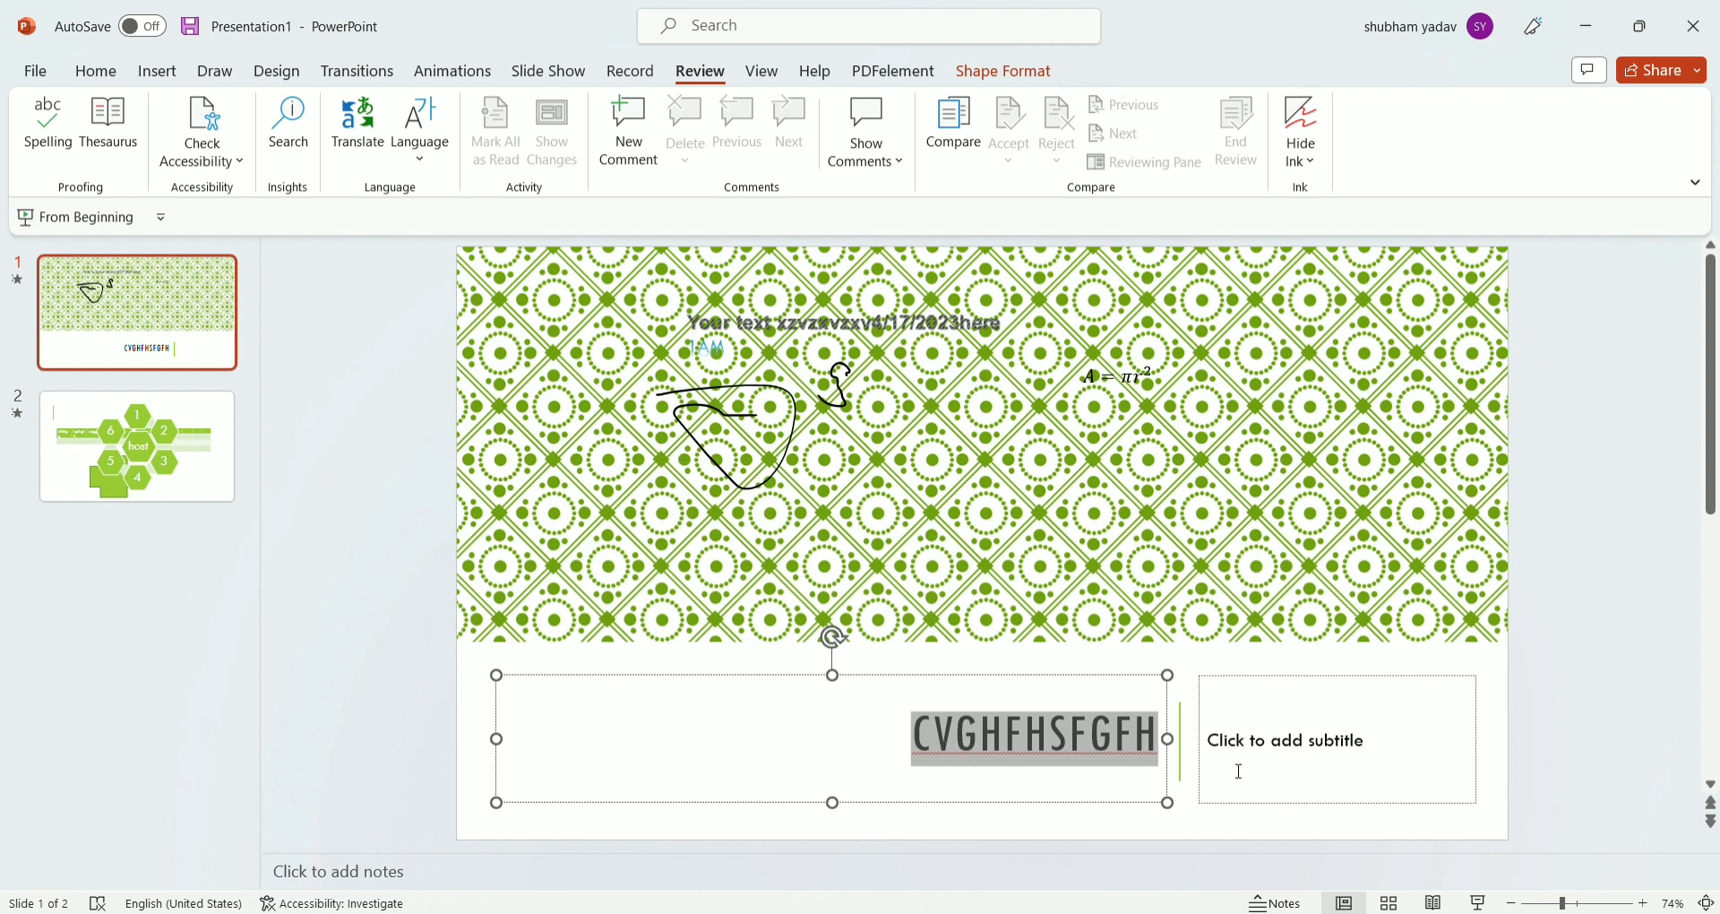
pyautogui.click(1263, 755)
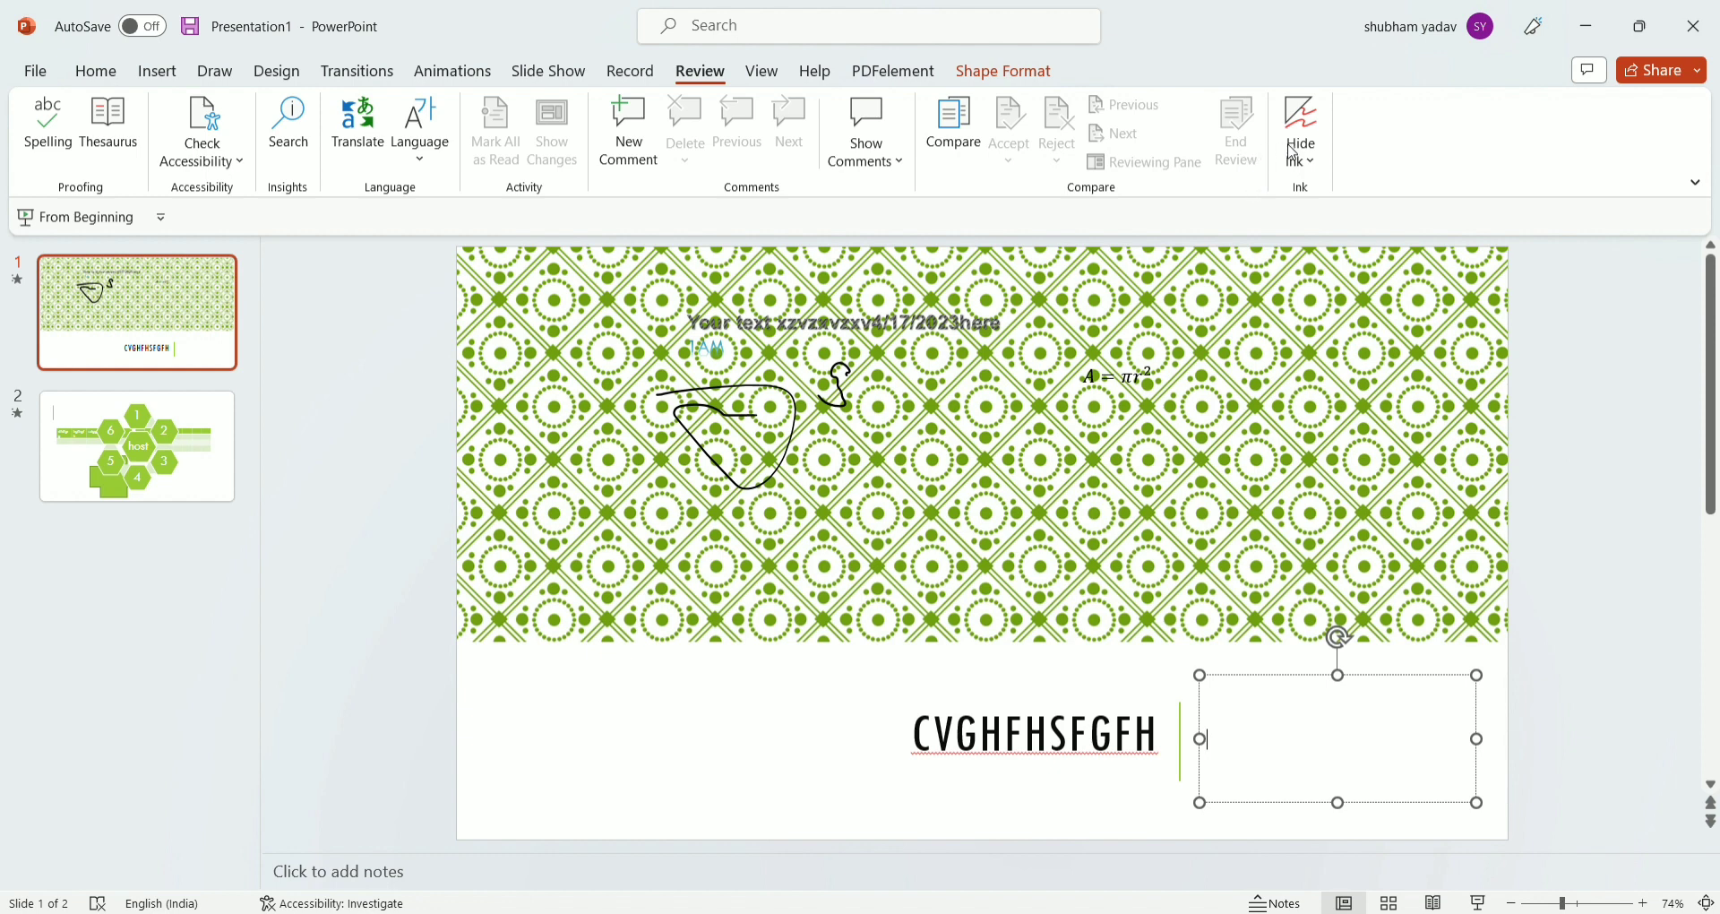
# Hide the ink drawings and drag the top text line to the slide's upper-left corner.
pyautogui.click(1314, 167)
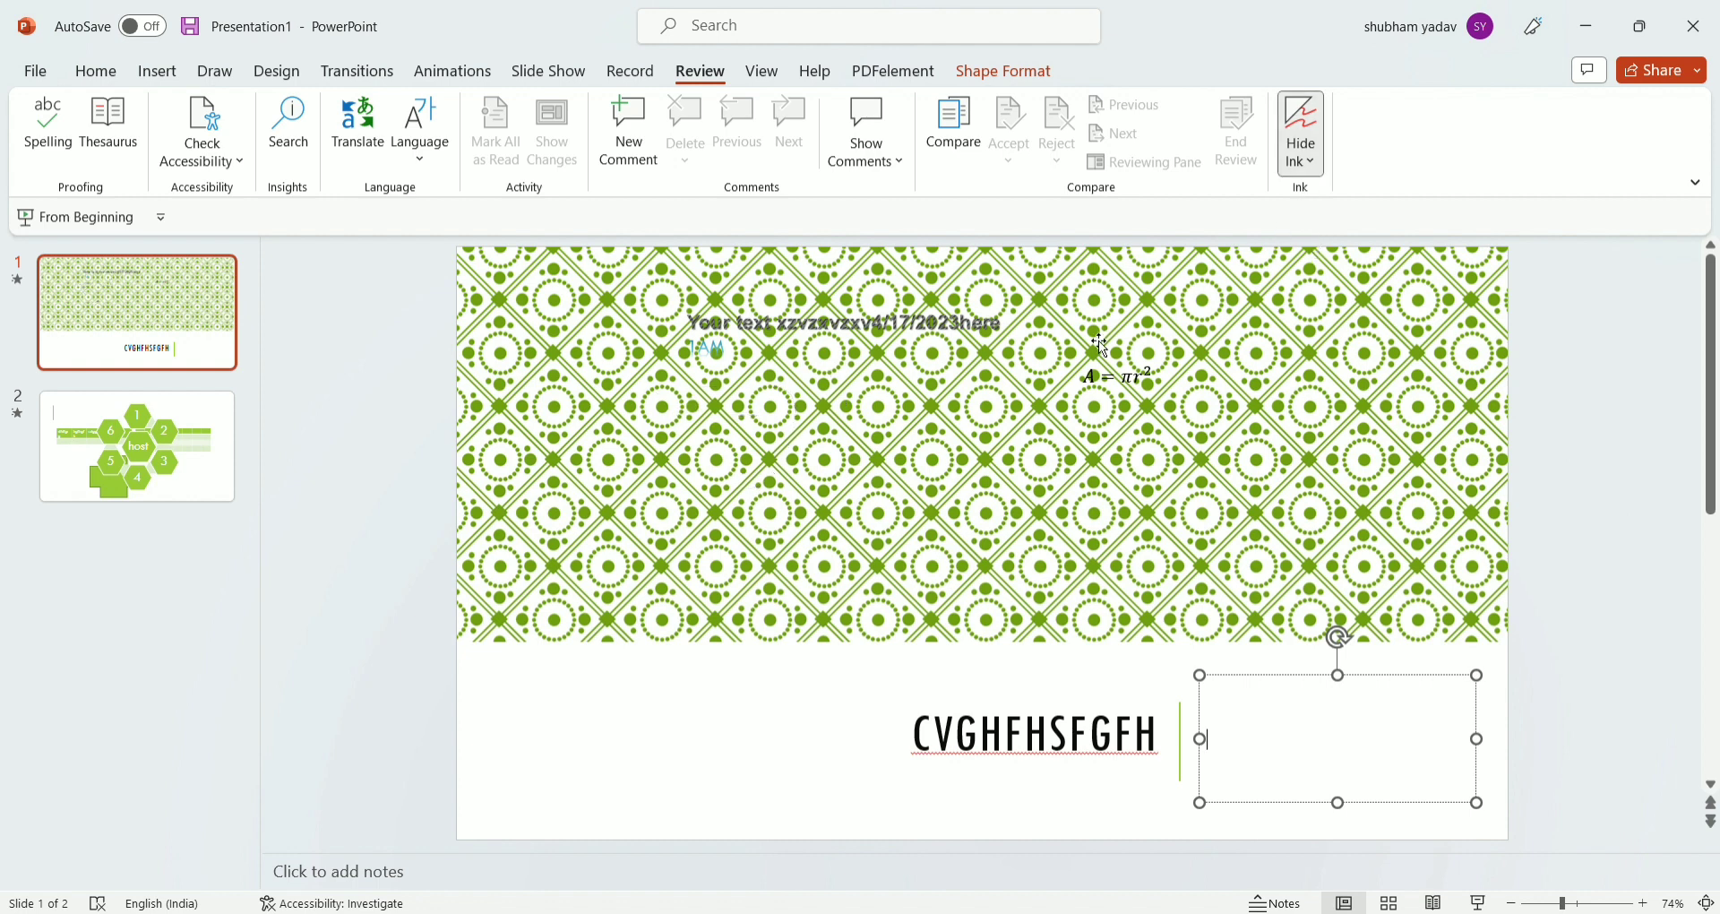
pyautogui.moveTo(1095, 325); pyautogui.dragTo(881, 294)
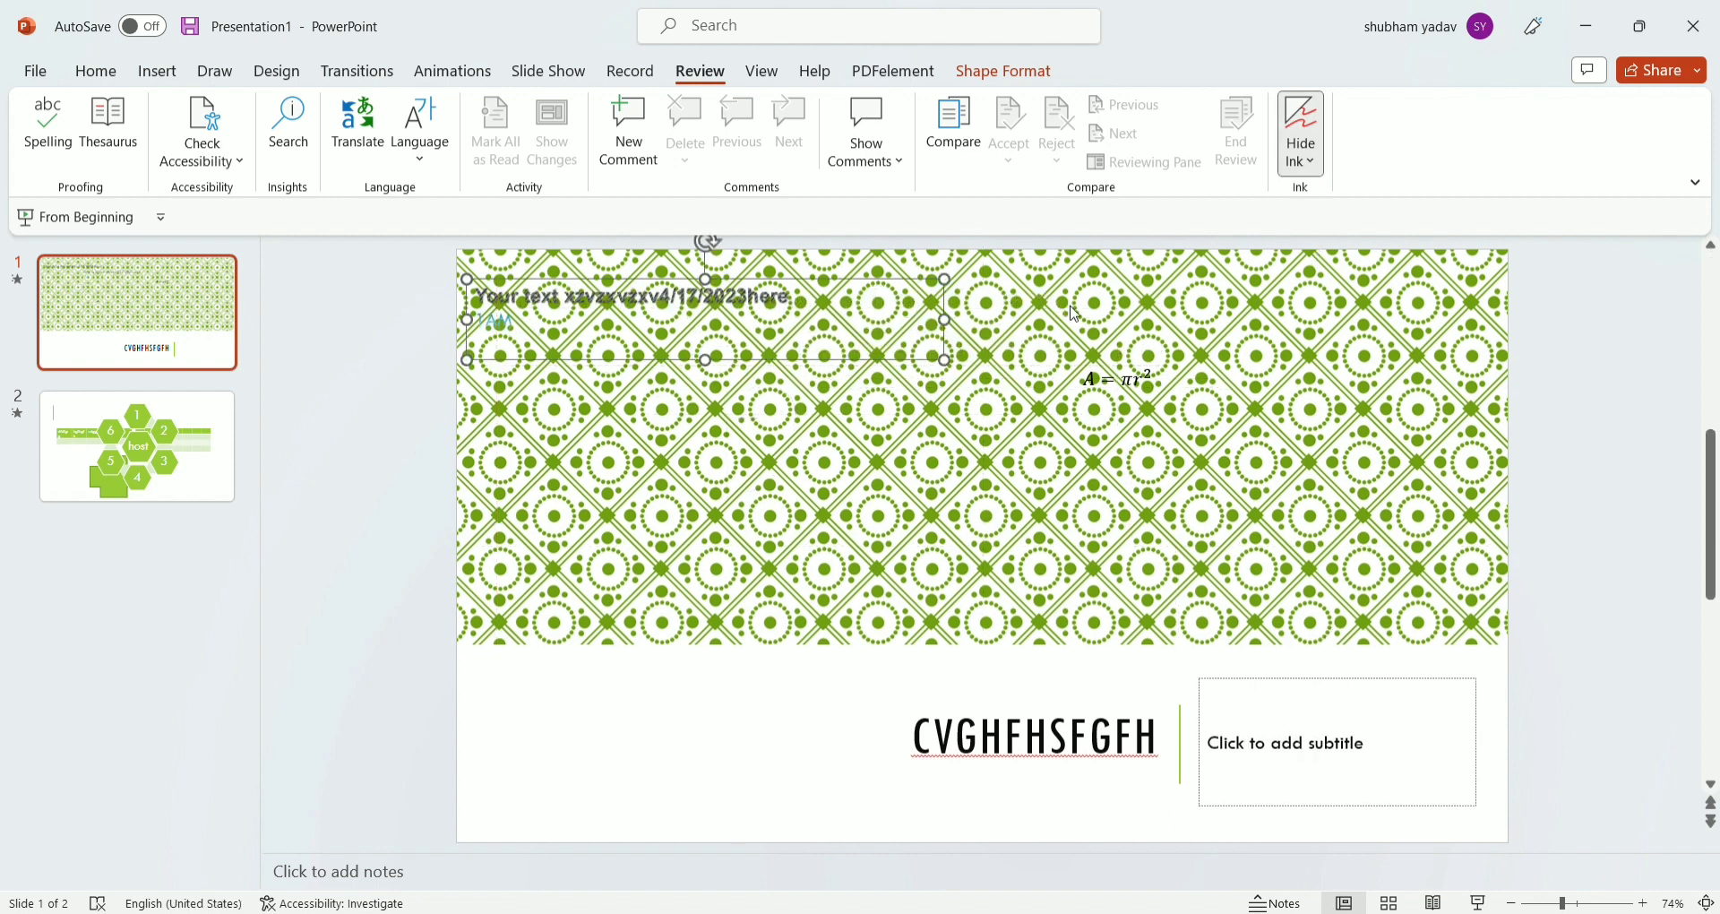
pyautogui.click(1136, 316)
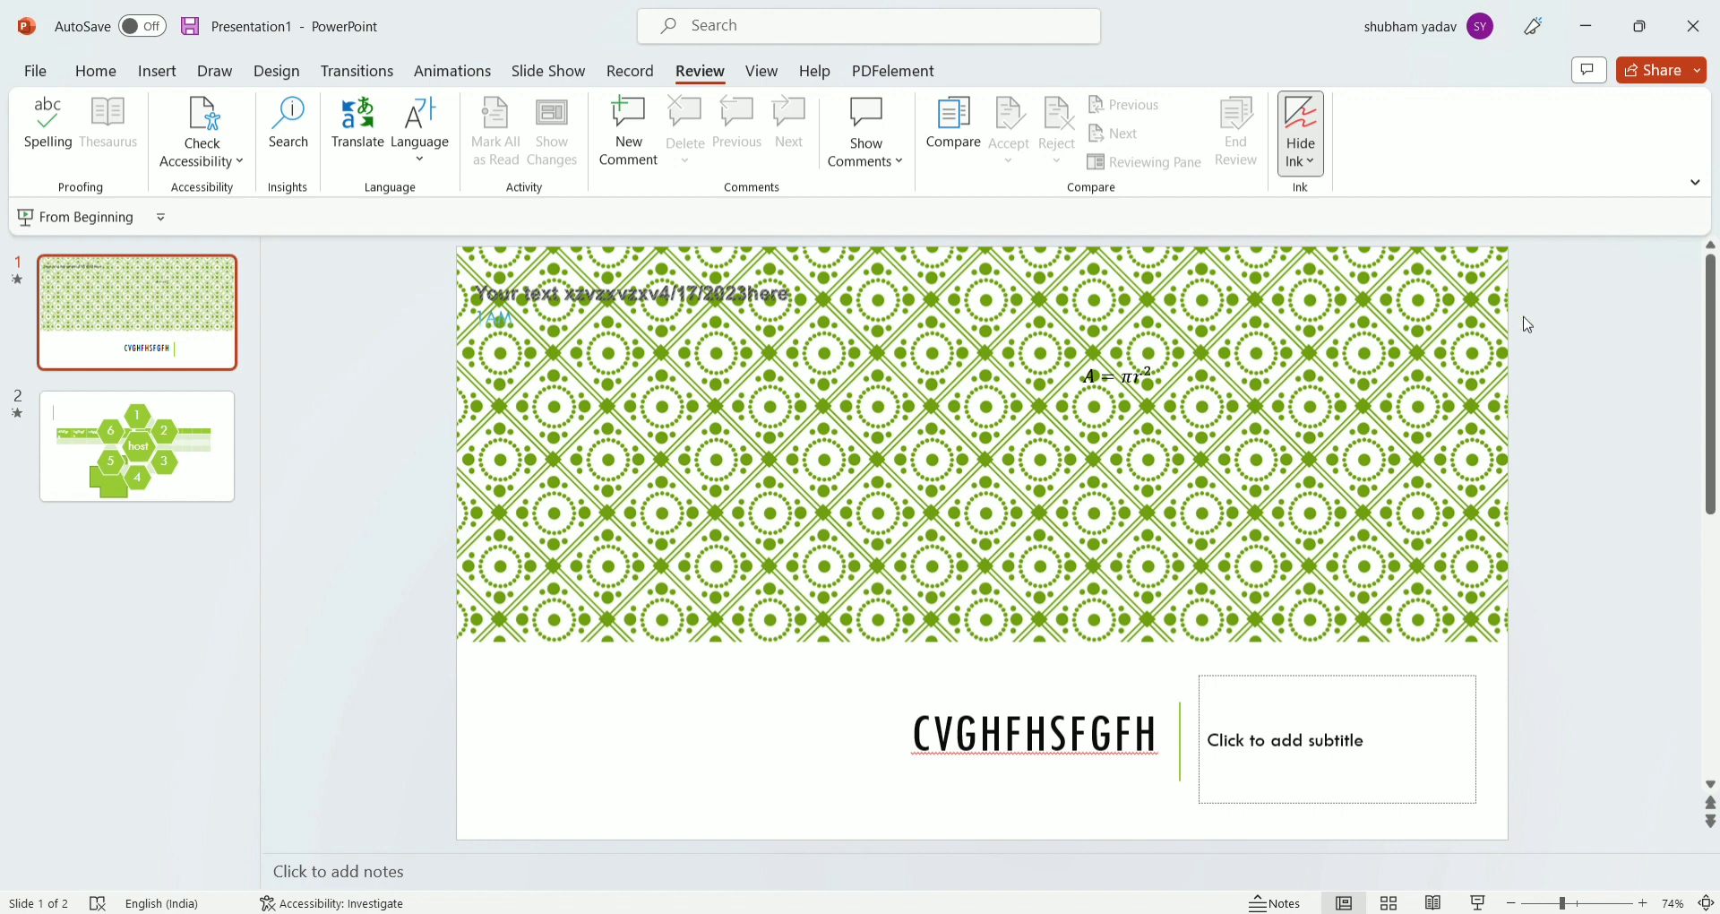
pyautogui.click(766, 77)
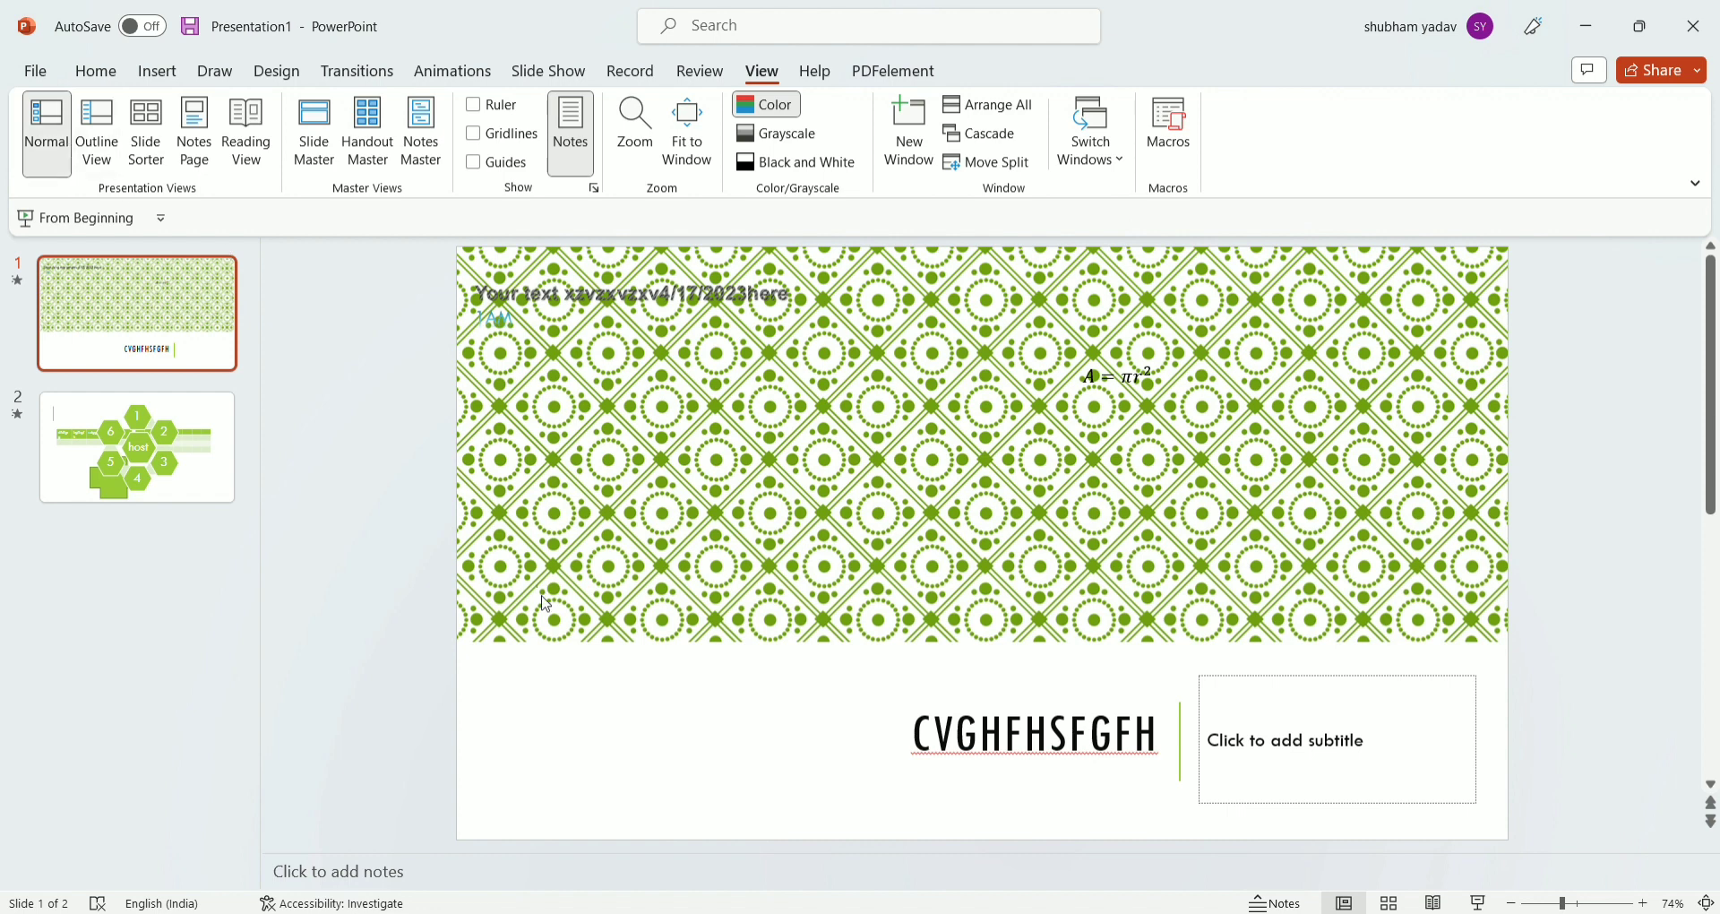
# Switch through Outline View and Slide Sorter, ending on the Notes Page for slide 1.
pyautogui.moveTo(546, 604); pyautogui.dragTo(782, 701)
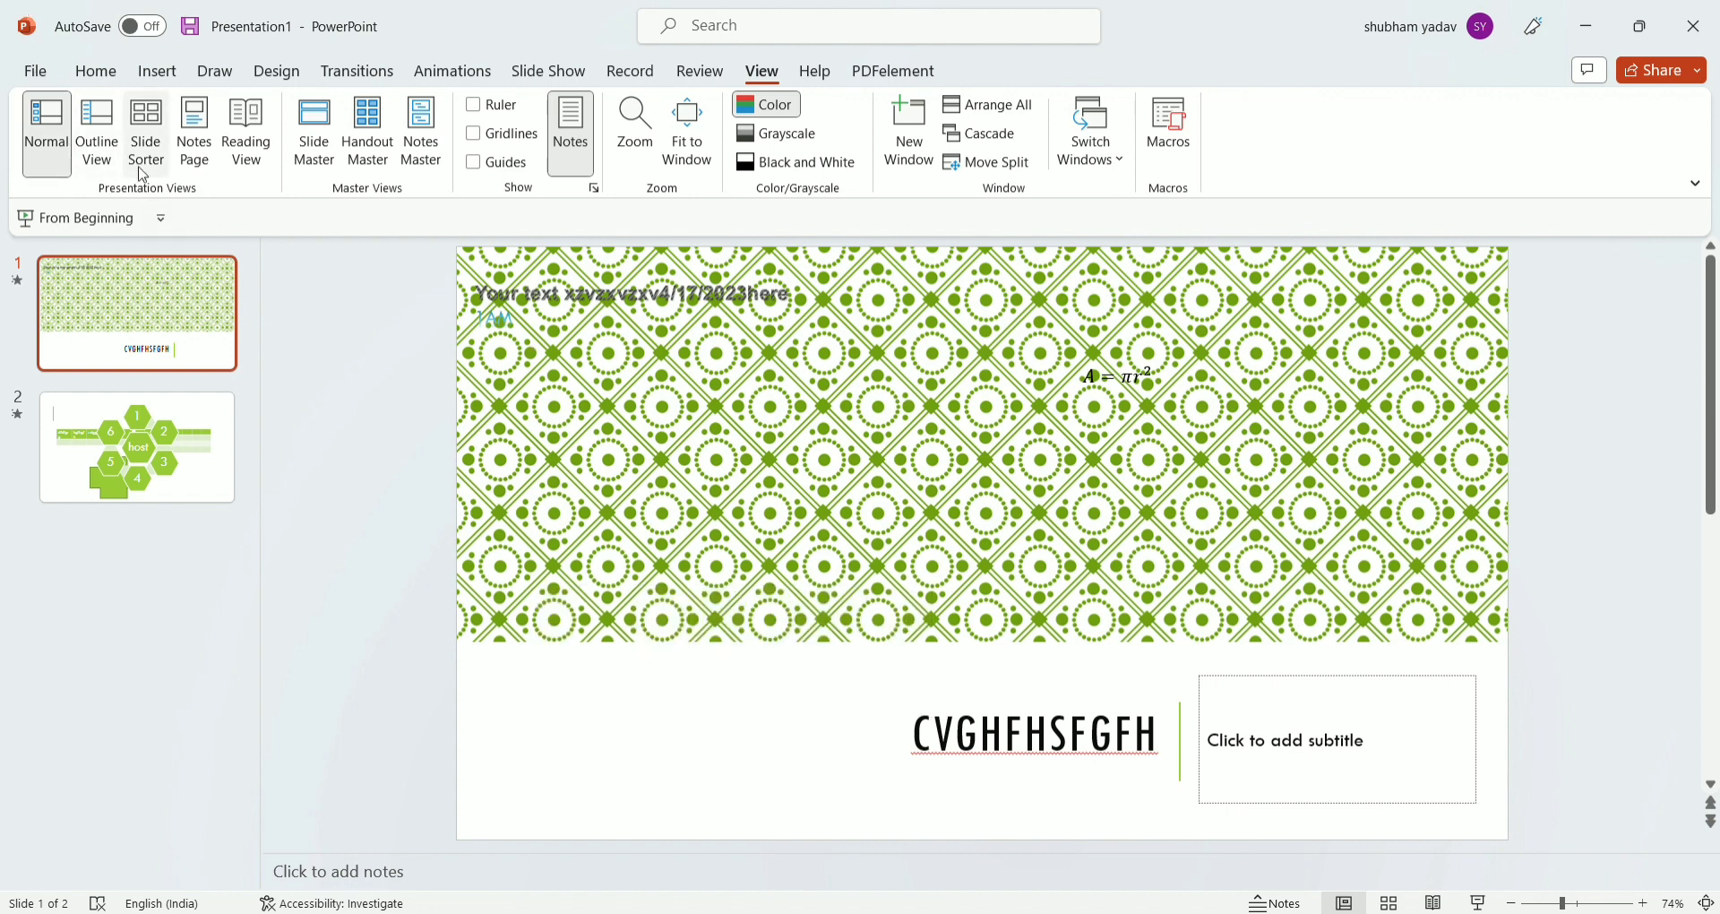
pyautogui.click(99, 134)
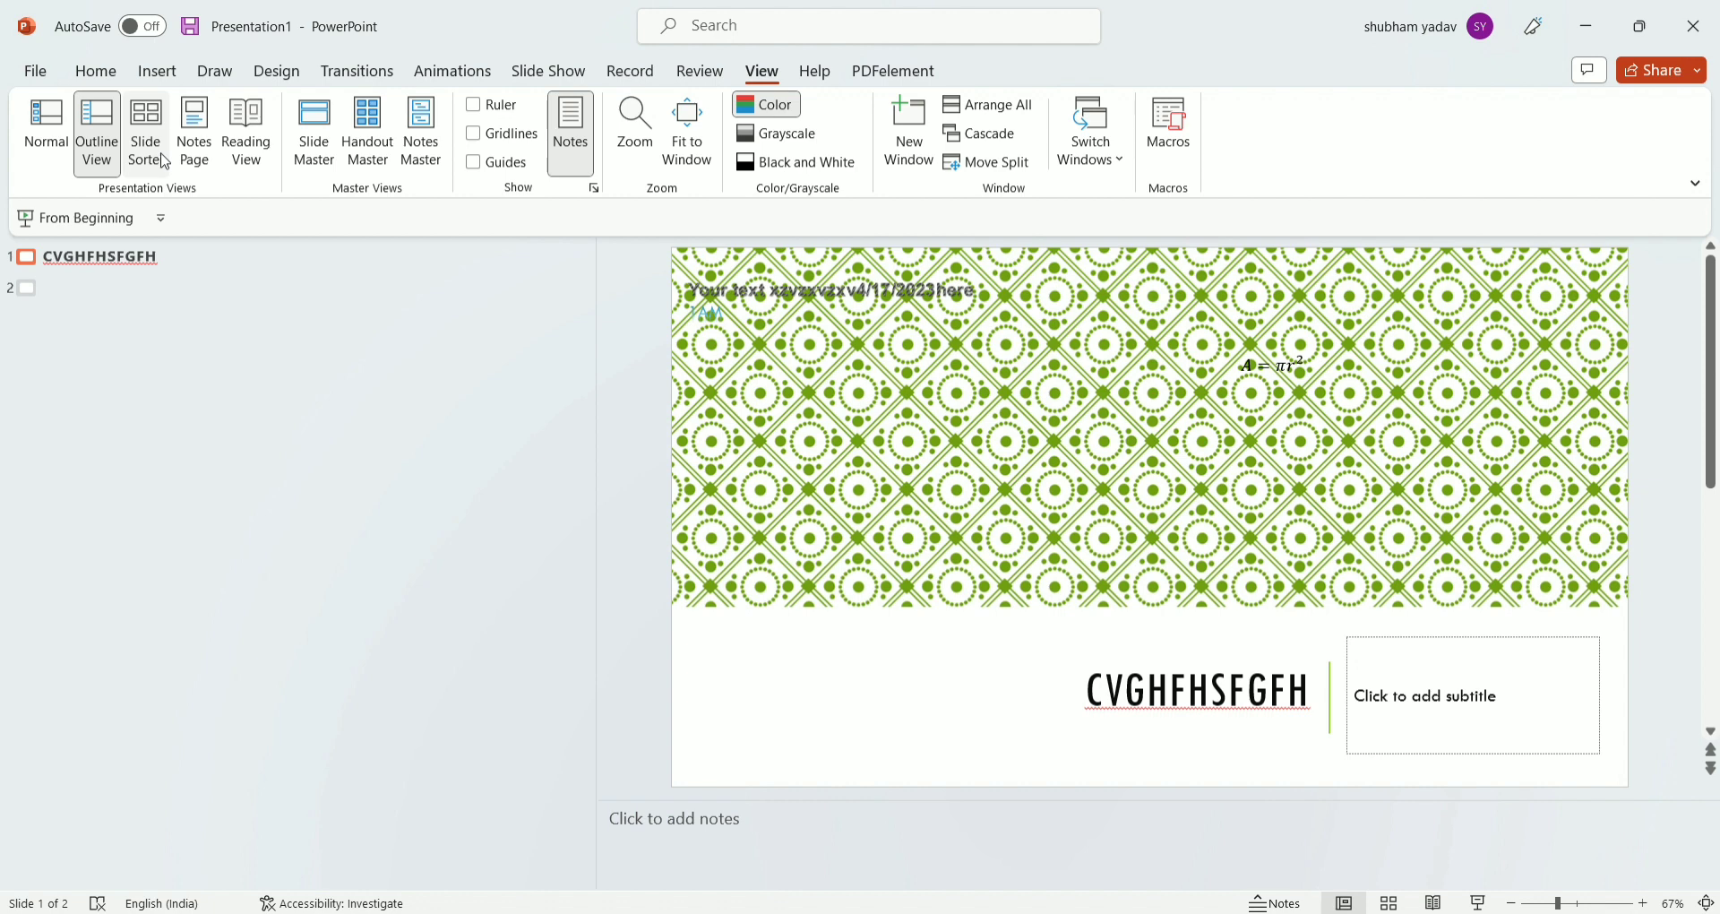
pyautogui.click(168, 157)
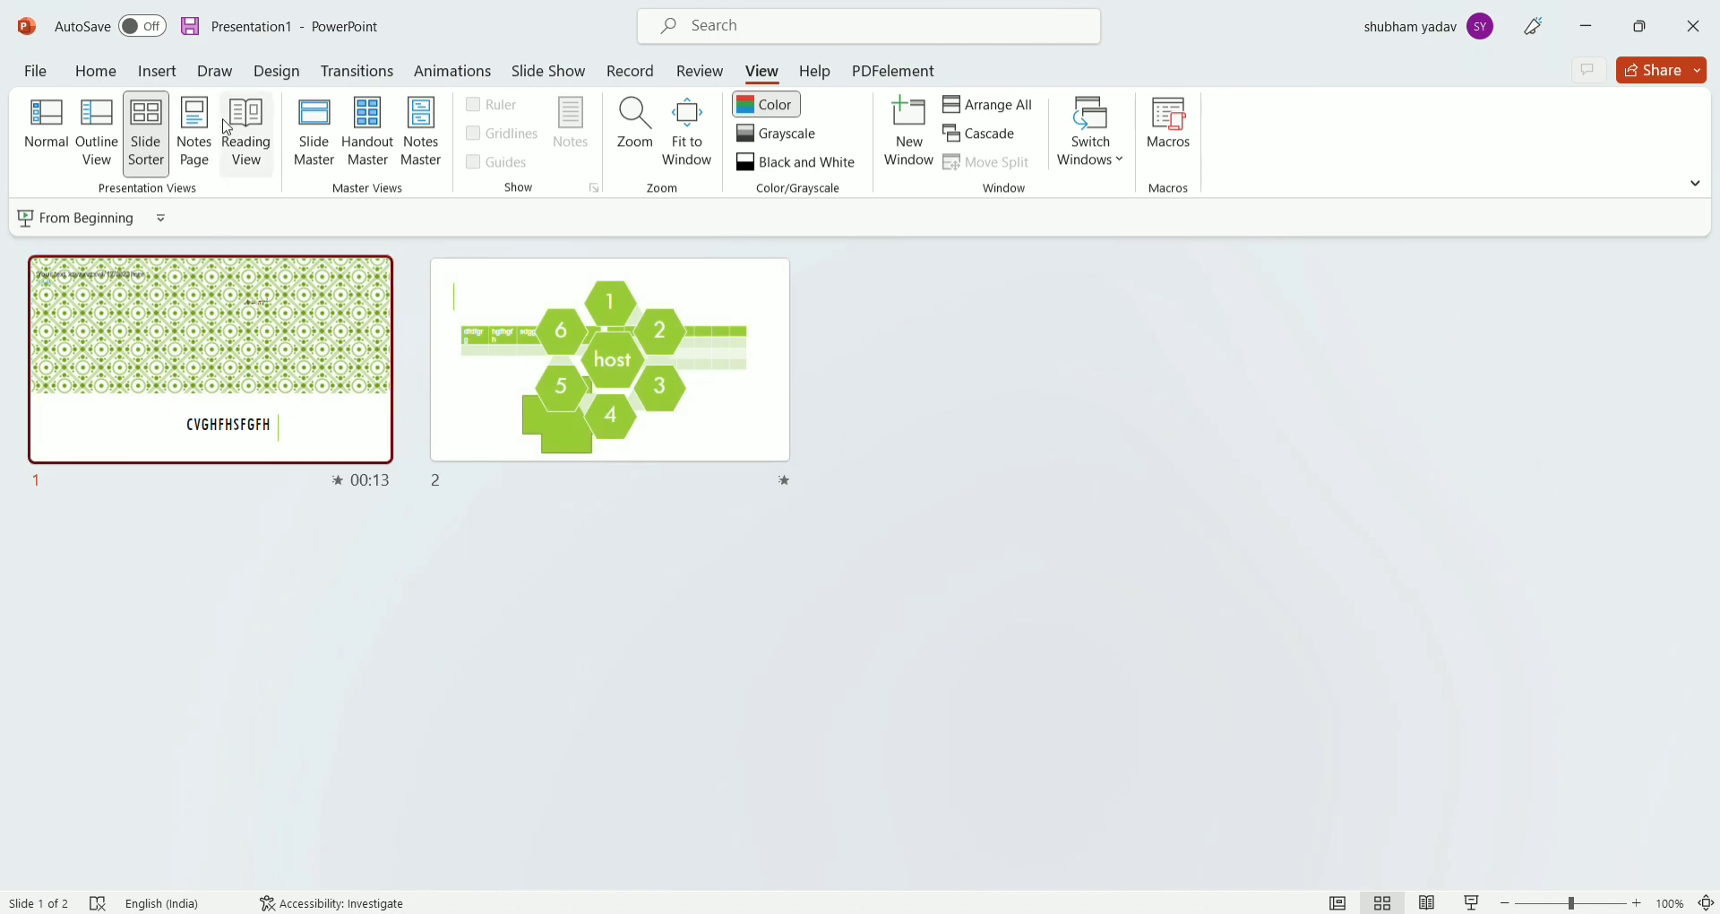
pyautogui.click(195, 135)
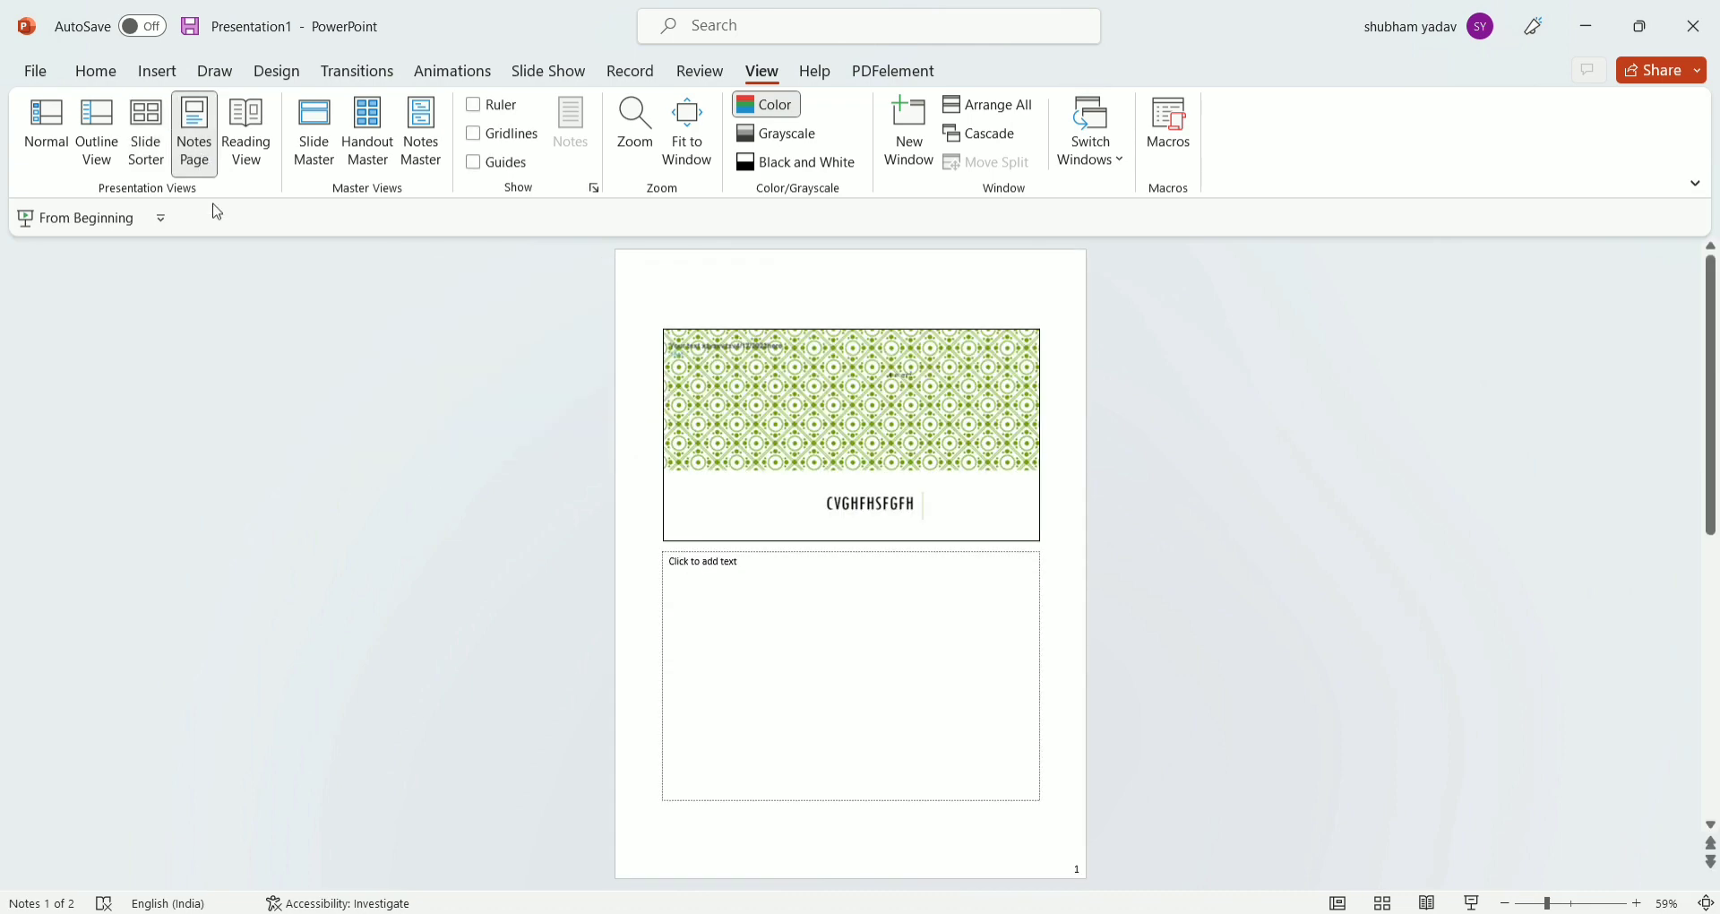